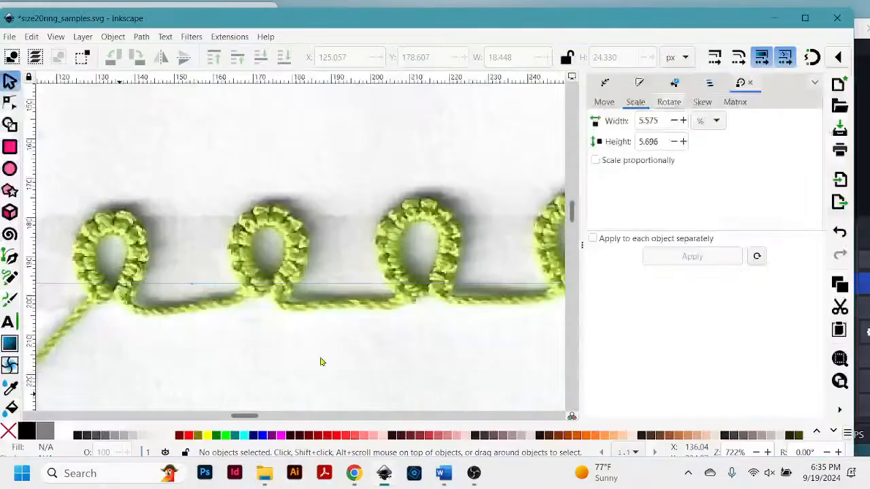
- Bring both complete rows of green ring samples into view in size20ring_samples.svg
{"action": "left_click_drag", "start_coordinate": [402, 21], "coordinate": [461, 29]}
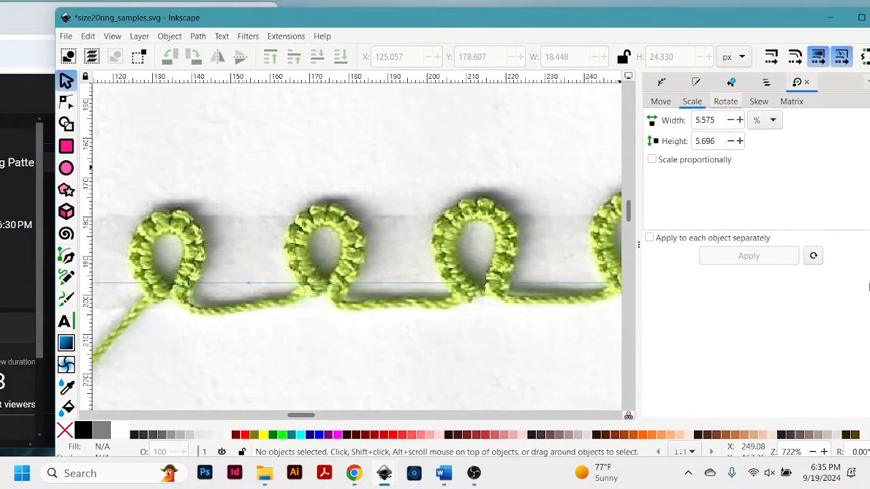
{"action": "key", "text": "minus"}
{"action": "key", "text": "minus"}
{"action": "key", "text": "minus"}
{"action": "key", "text": "minus"}
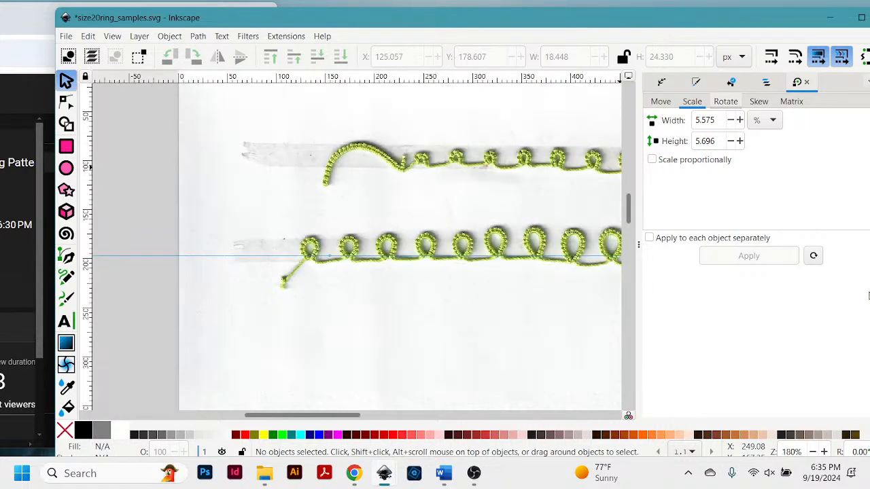
{"action": "left_click_drag", "start_coordinate": [350, 420], "coordinate": [378, 426]}
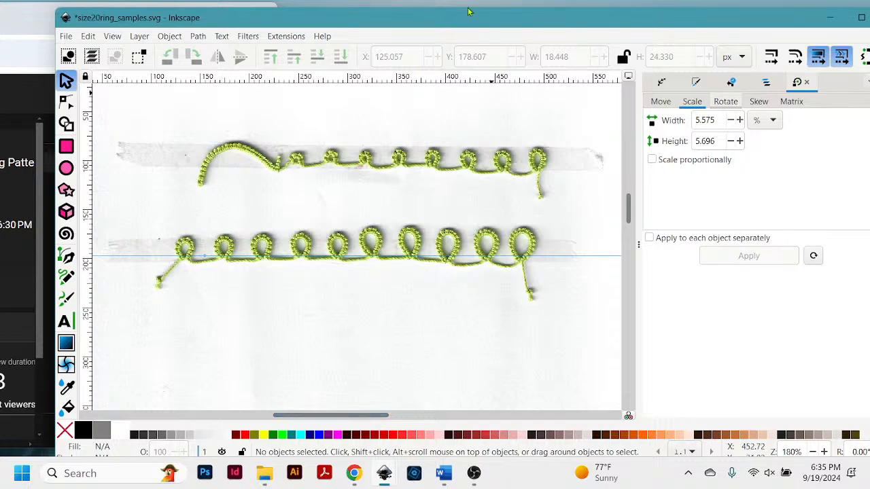
- Create a new blank document and place its reduced window so that the size20ring_samples document remains reachable behind it
{"action": "left_click", "coordinate": [66, 37]}
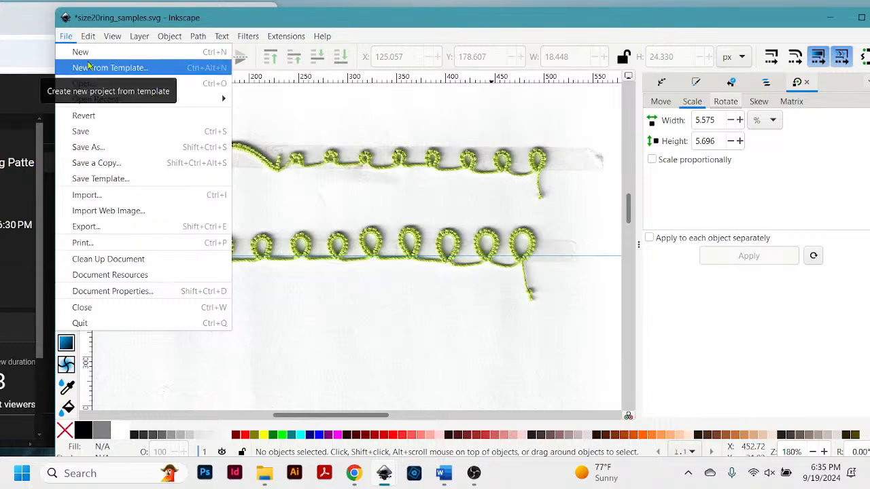
{"action": "left_click", "coordinate": [84, 54]}
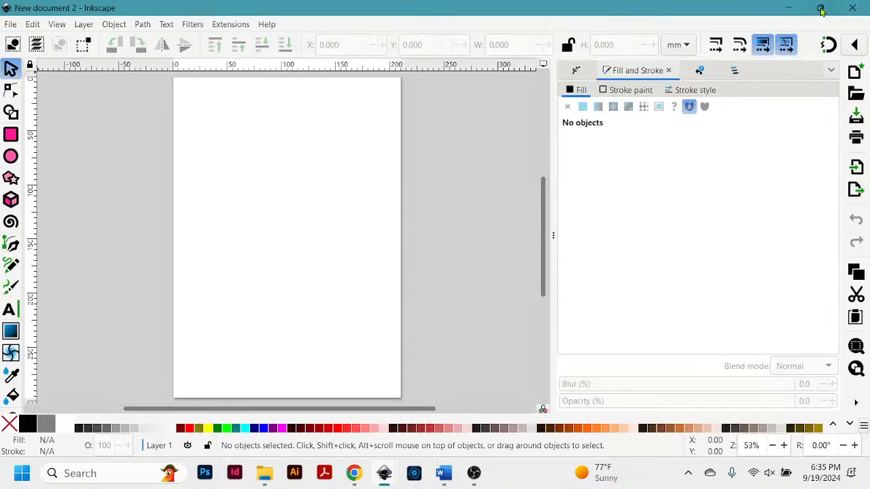
{"action": "left_click", "coordinate": [820, 8]}
{"action": "left_click_drag", "start_coordinate": [404, 31], "coordinate": [505, 30]}
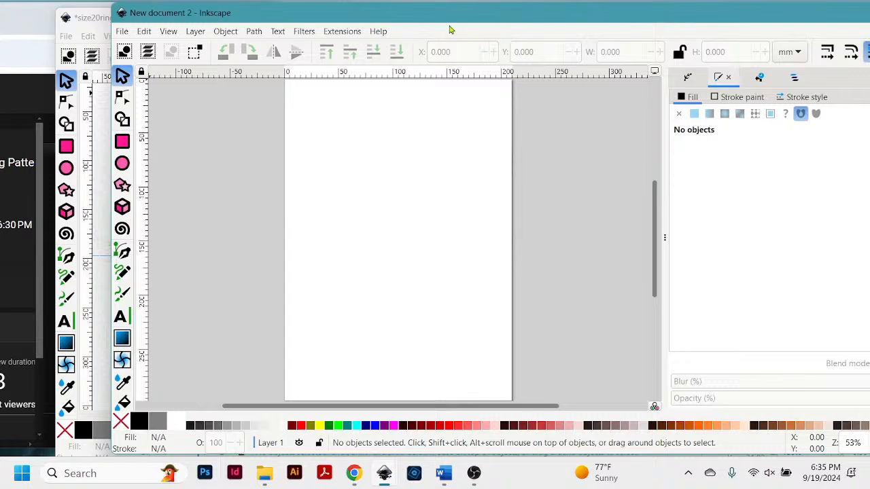
{"action": "left_click", "coordinate": [122, 33]}
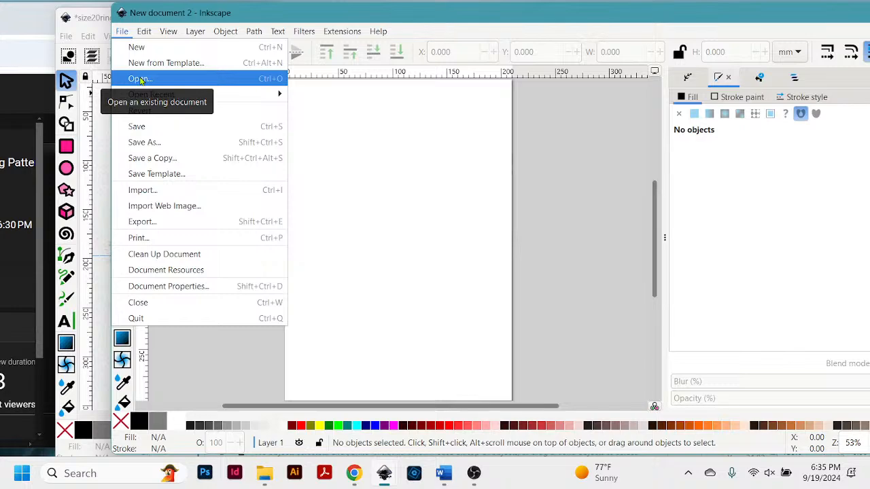
{"action": "mouse_move", "coordinate": [150, 100]}
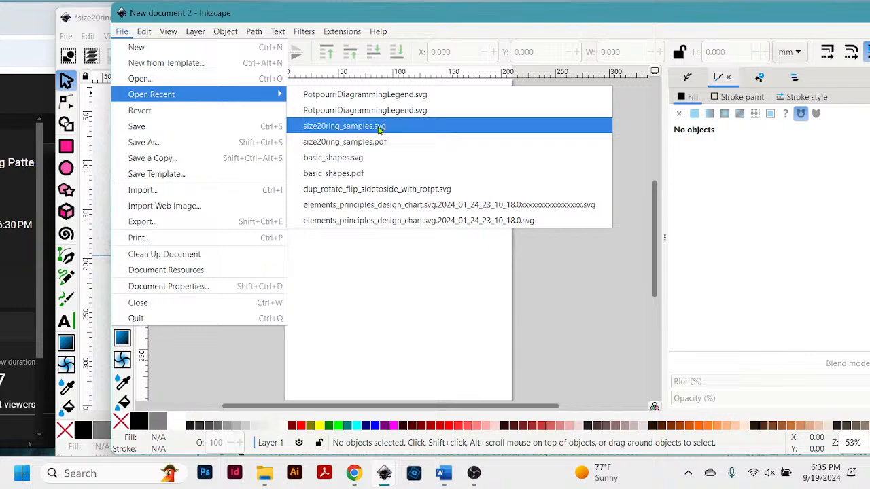
{"action": "left_click", "coordinate": [29, 23]}
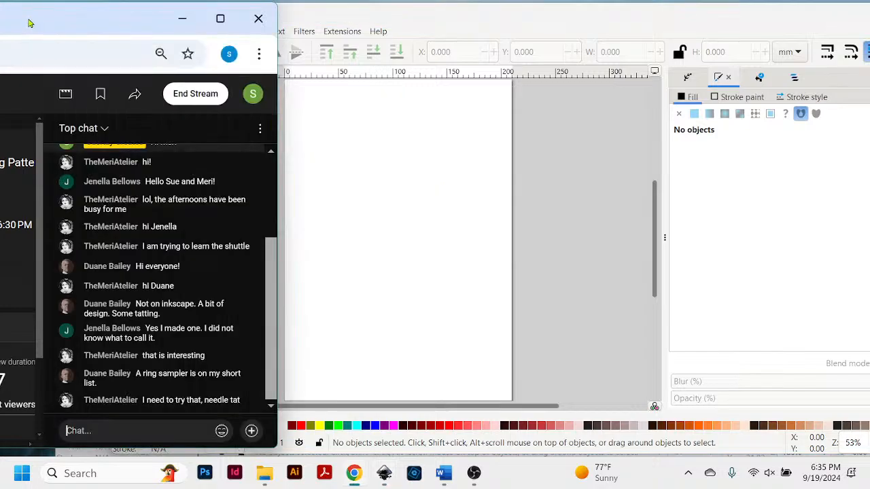
- Resize the YouTube Studio browser window and move it down to uncover the upper part of the desktop
{"action": "left_click", "coordinate": [398, 19]}
{"action": "left_click_drag", "start_coordinate": [32, 17], "coordinate": [31, 39]}
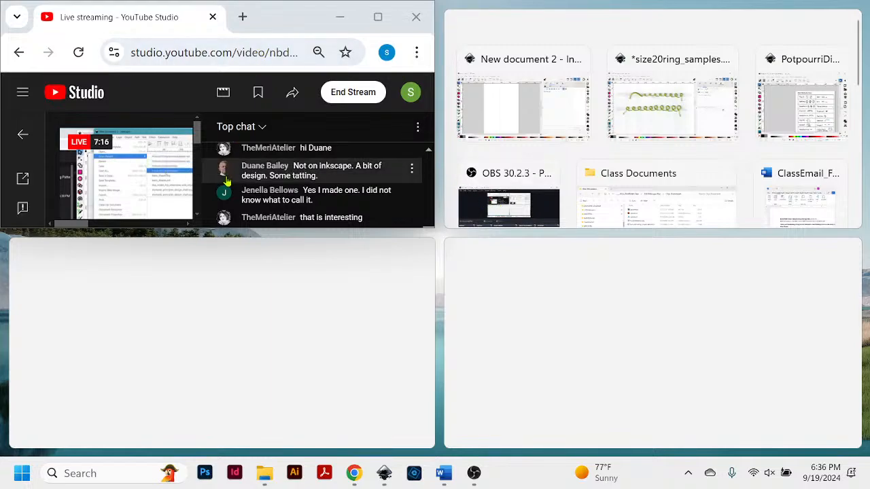
{"action": "left_click_drag", "start_coordinate": [224, 230], "coordinate": [207, 456]}
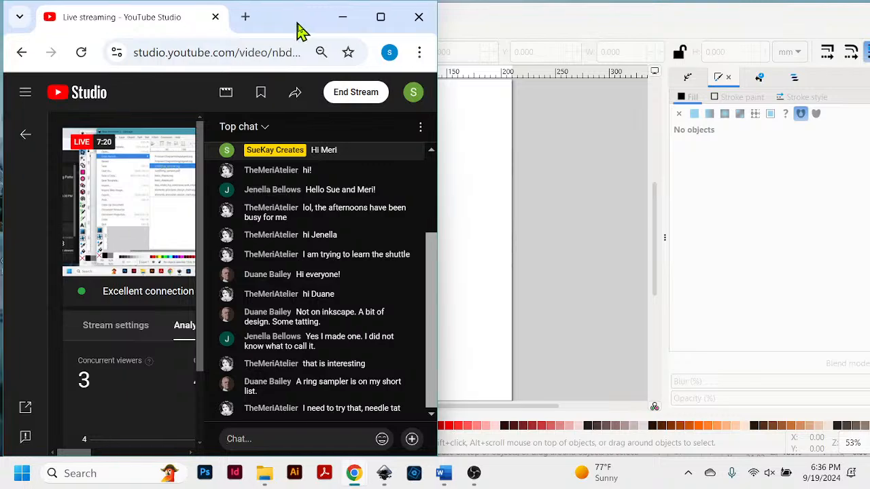
{"action": "left_click_drag", "start_coordinate": [297, 21], "coordinate": [335, 56]}
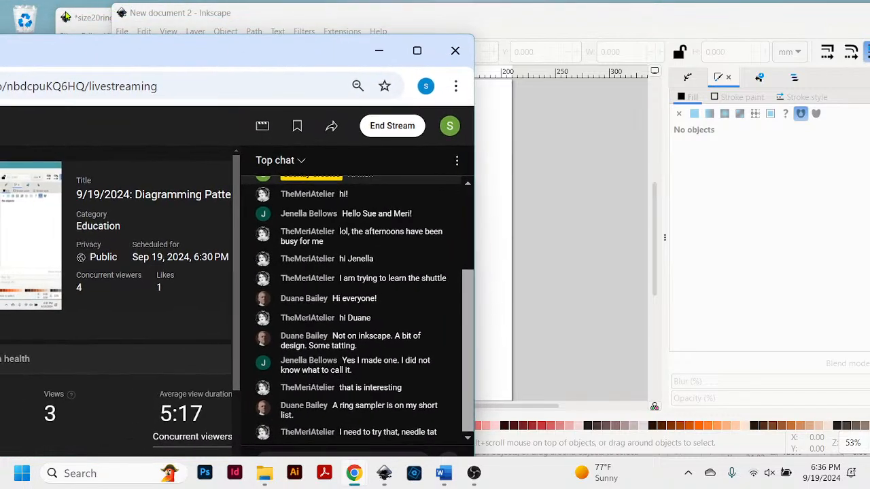
- Shift the size20ring_samples window off the desktop folder and open that folder, Sept2024Design
{"action": "left_click", "coordinate": [87, 10]}
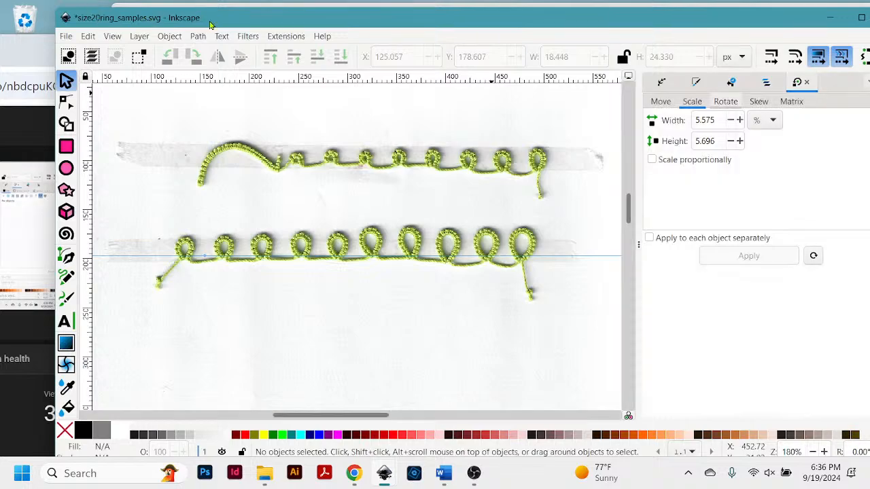
{"action": "left_click_drag", "start_coordinate": [213, 23], "coordinate": [285, 22]}
{"action": "left_click", "coordinate": [75, 25]}
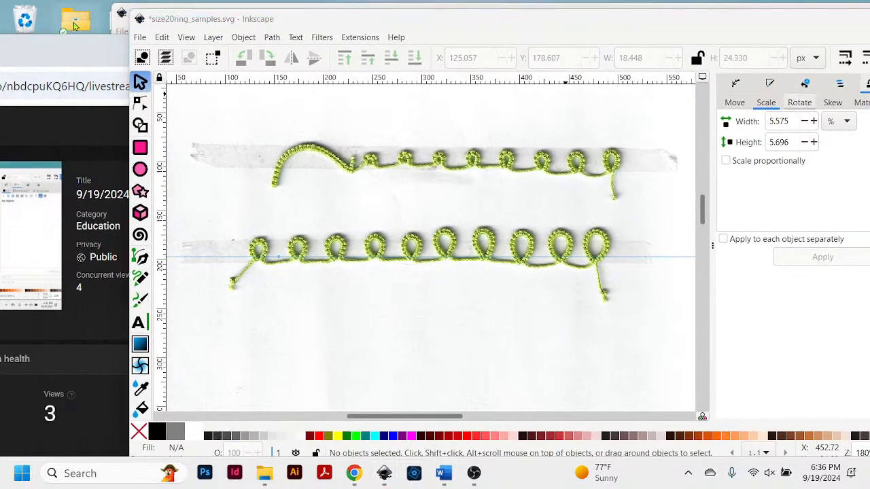
{"action": "double_click", "coordinate": [75, 25]}
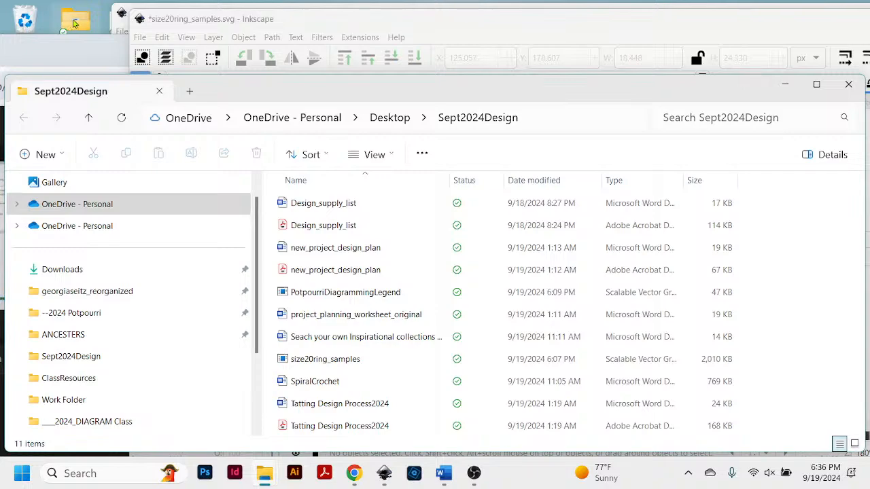
- Open the Sept2024Design folder again in a second window, then shrink it and place it beside the ring sample drawing
{"action": "left_click", "coordinate": [642, 42]}
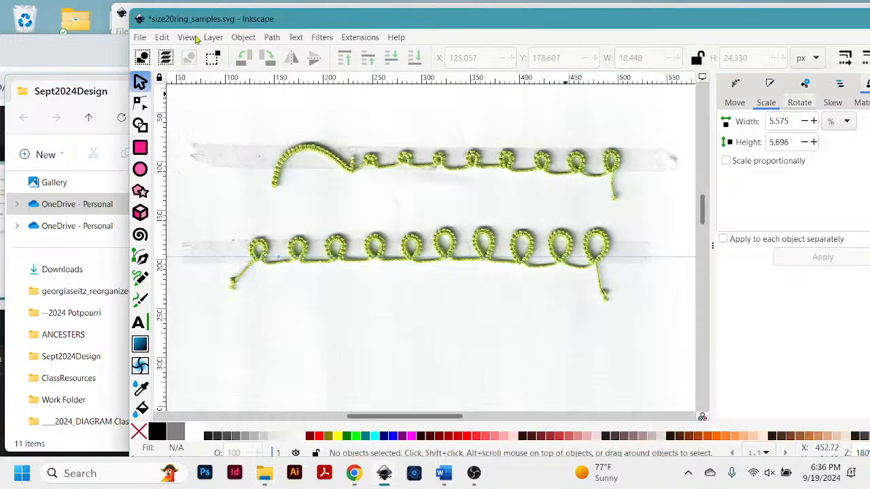
{"action": "left_click", "coordinate": [77, 26]}
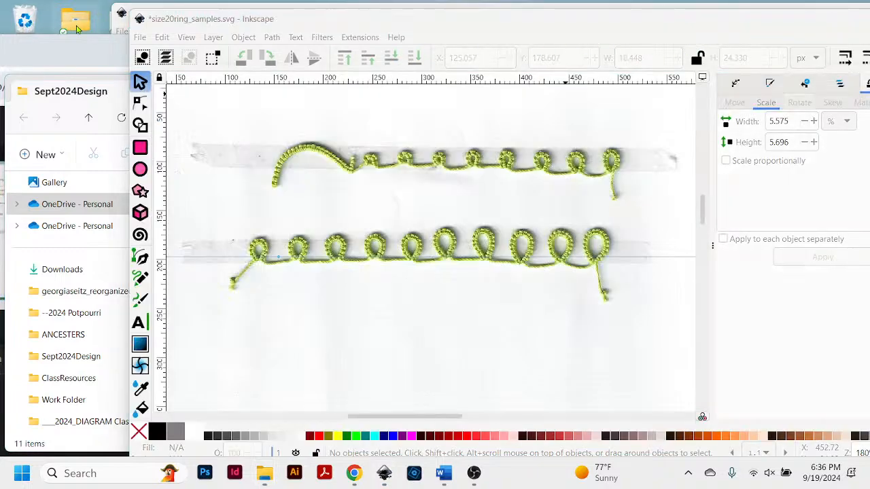
{"action": "double_click", "coordinate": [77, 26]}
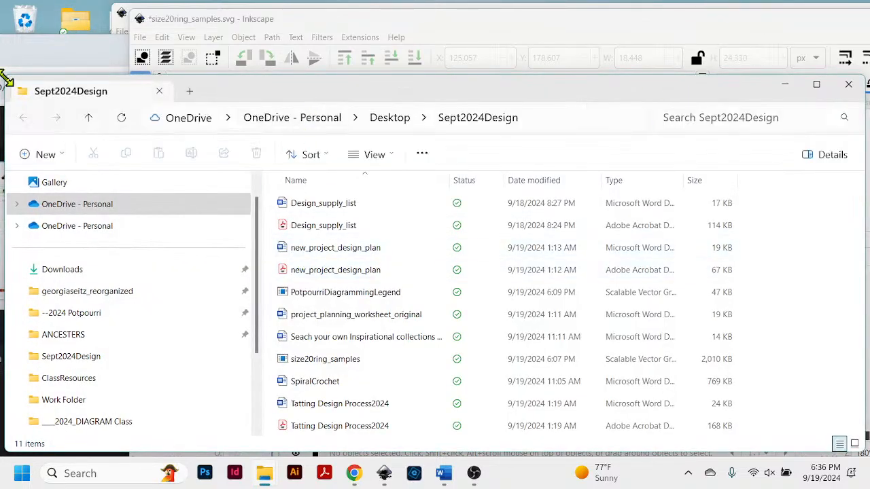
{"action": "left_click_drag", "start_coordinate": [5, 80], "coordinate": [446, 97]}
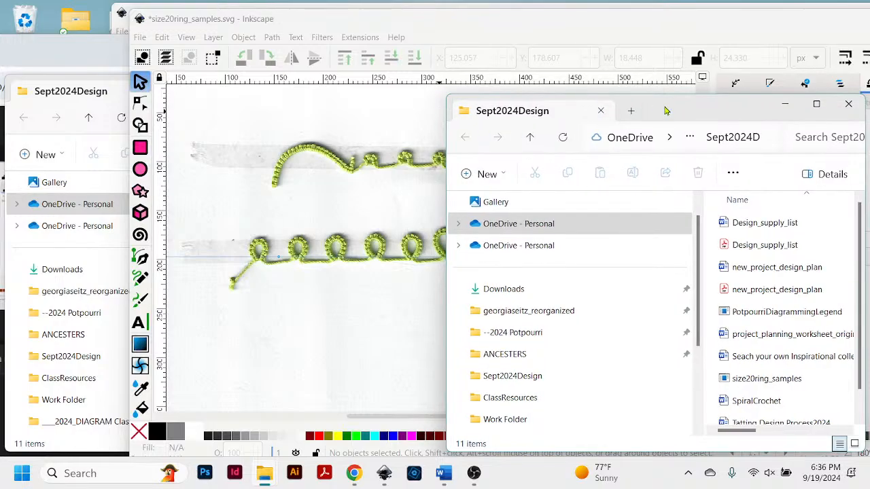
{"action": "left_click_drag", "start_coordinate": [666, 111], "coordinate": [68, 77]}
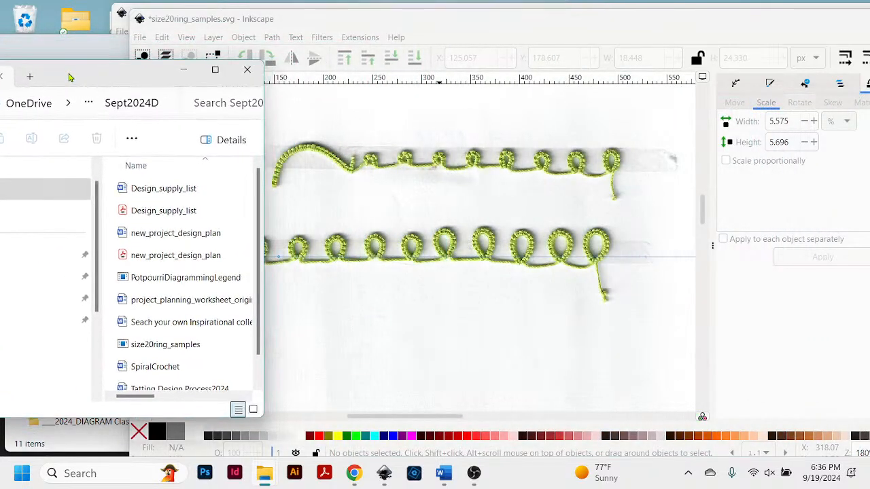
- Import size20ring_samples from the Sept2024Design folder into New document 2, including it as editable objects in the current file
{"action": "key", "text": "ctrl+n"}
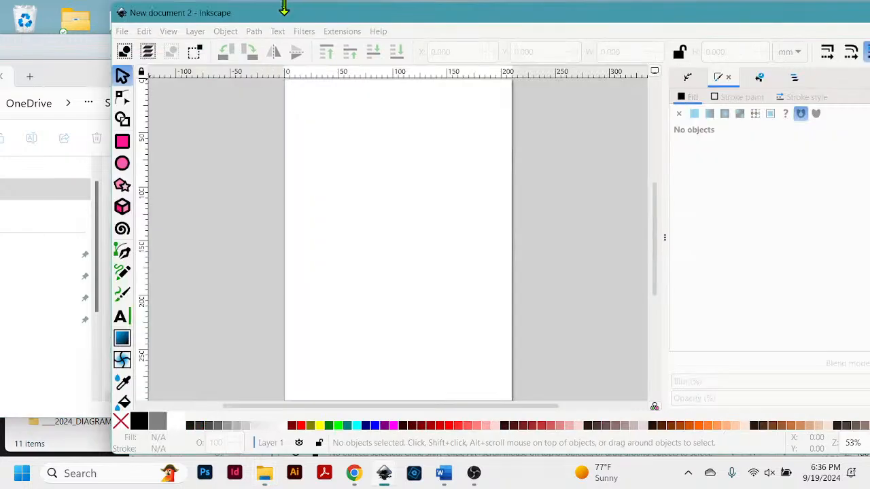
{"action": "left_click_drag", "start_coordinate": [295, 16], "coordinate": [400, 27]}
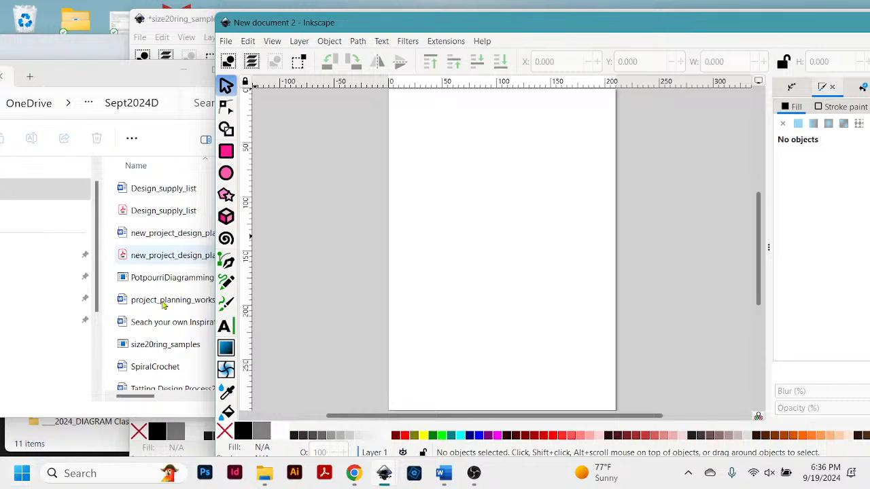
{"action": "left_click", "coordinate": [155, 345]}
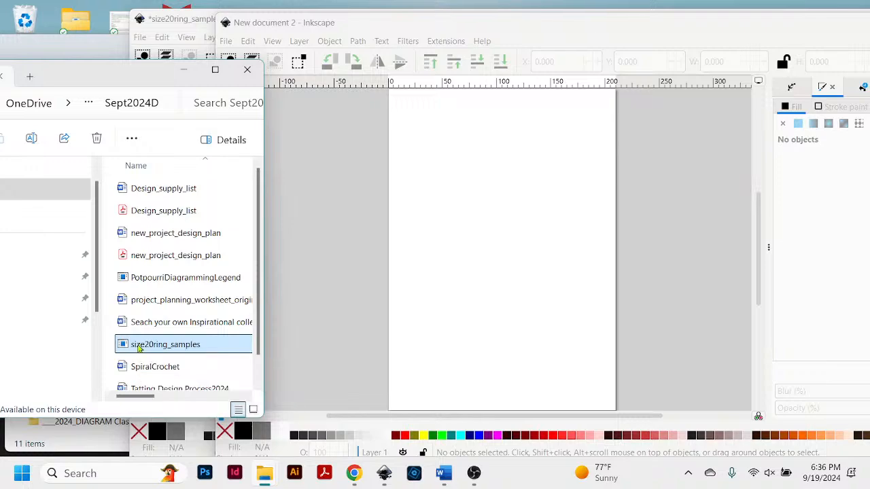
{"action": "left_click_drag", "start_coordinate": [138, 346], "coordinate": [474, 206]}
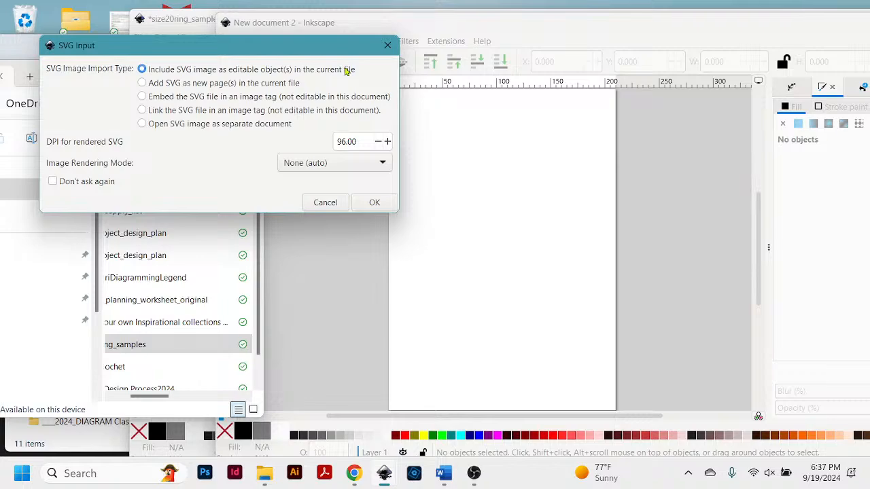
{"action": "left_click", "coordinate": [375, 203]}
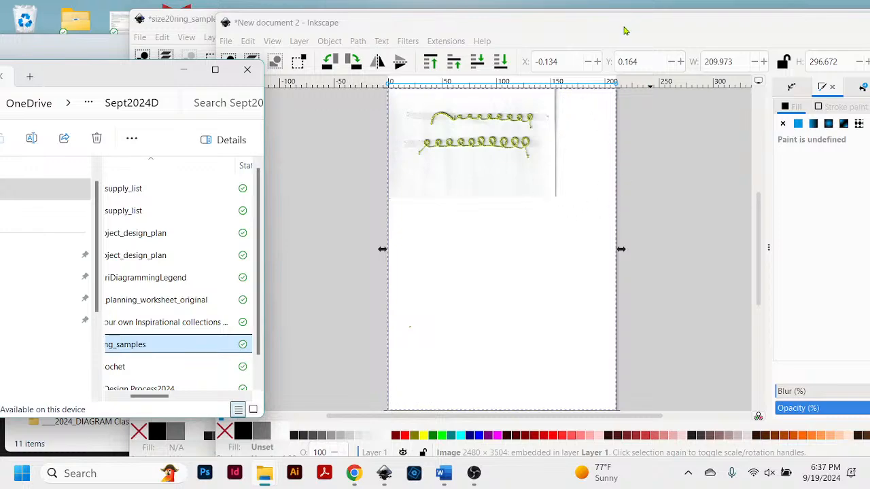
- Reposition the New document 2 window so that its canvas and docked dialogs are both accessible
{"action": "left_click_drag", "start_coordinate": [624, 28], "coordinate": [525, 38]}
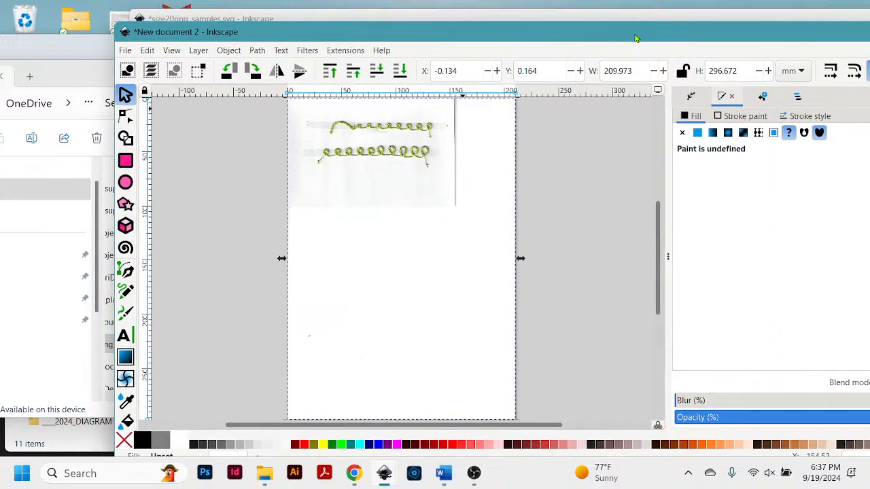
{"action": "left_click_drag", "start_coordinate": [636, 39], "coordinate": [617, 54]}
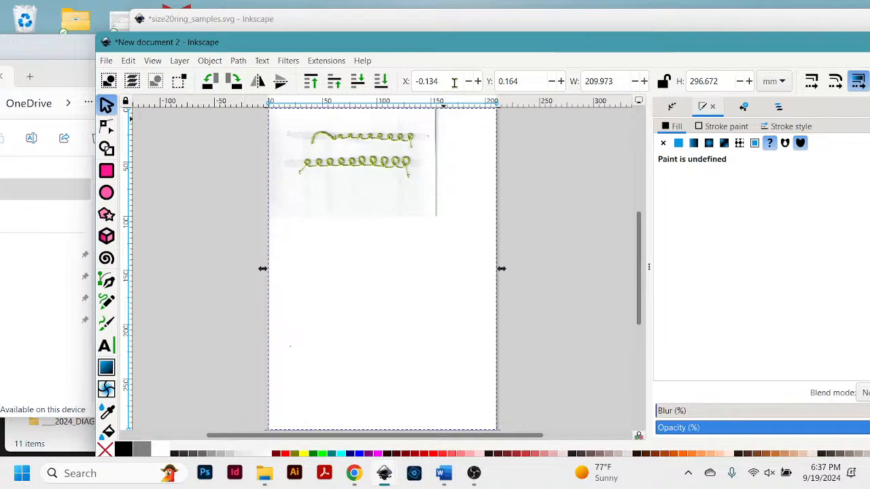
{"action": "left_click_drag", "start_coordinate": [545, 55], "coordinate": [495, 39]}
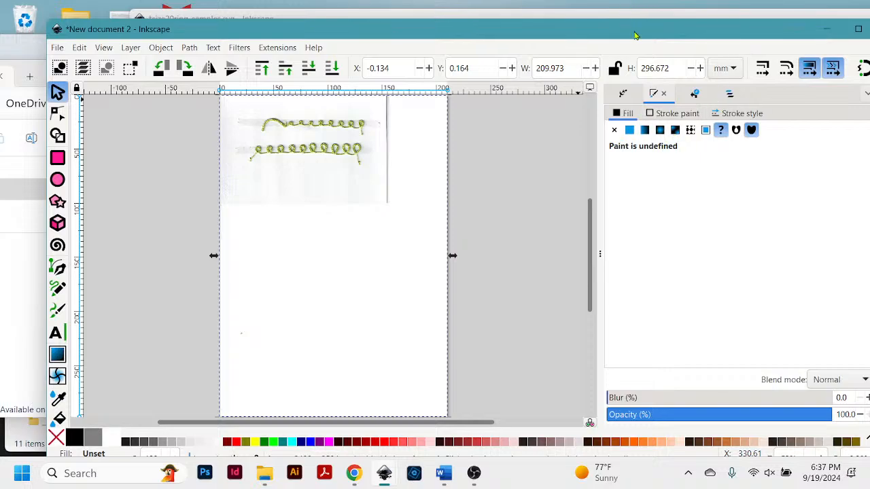
{"action": "left_click_drag", "start_coordinate": [630, 30], "coordinate": [607, 31]}
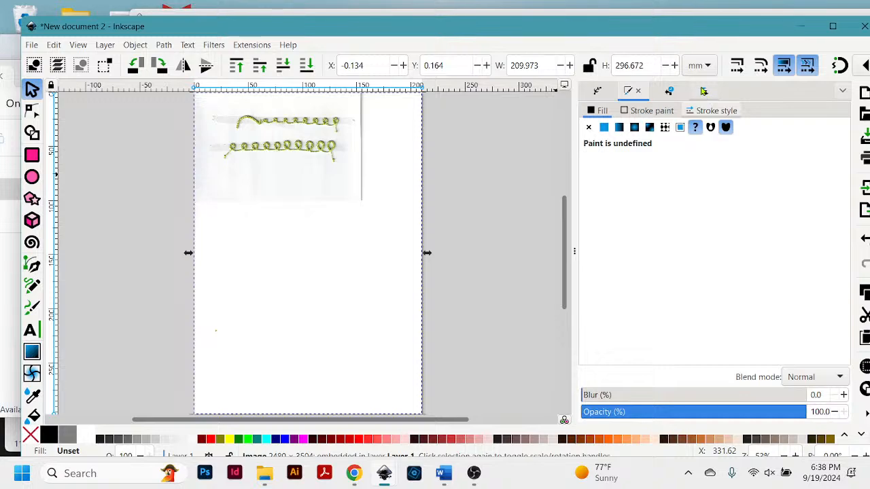
- Show the Layers and Objects list, hide and reshow image1, and lock the image
{"action": "left_click", "coordinate": [704, 93]}
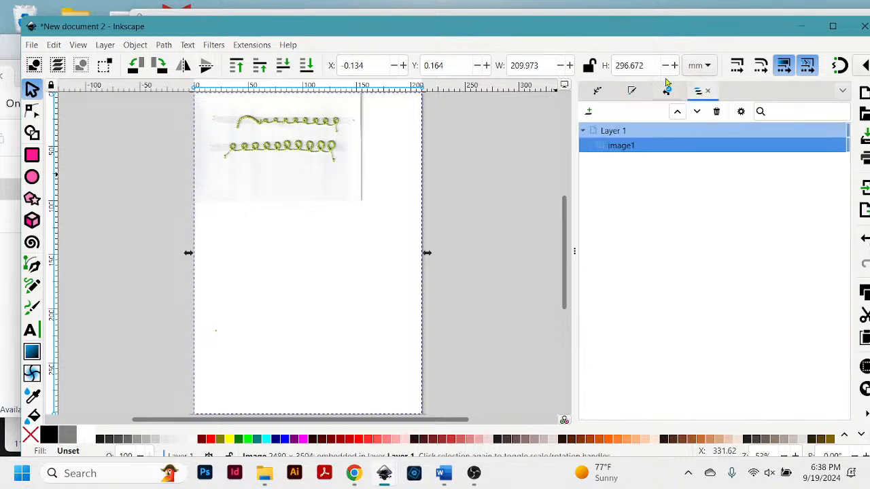
{"action": "left_click", "coordinate": [622, 146]}
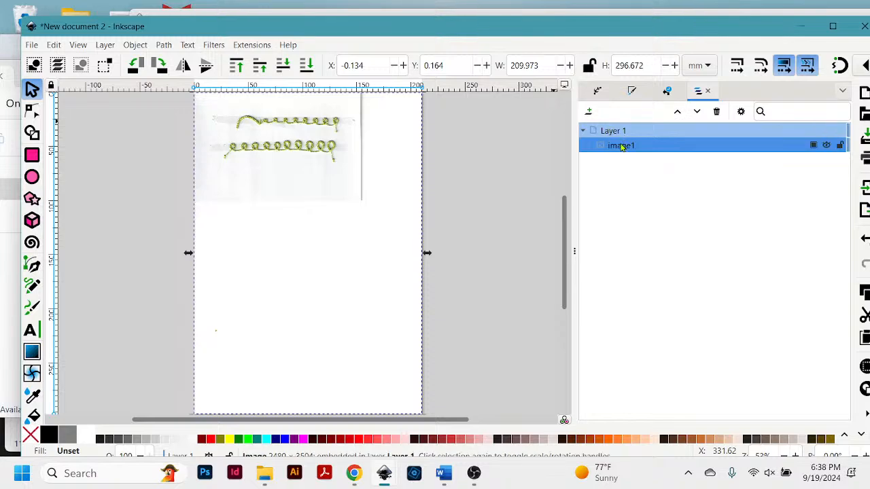
{"action": "left_click", "coordinate": [826, 146]}
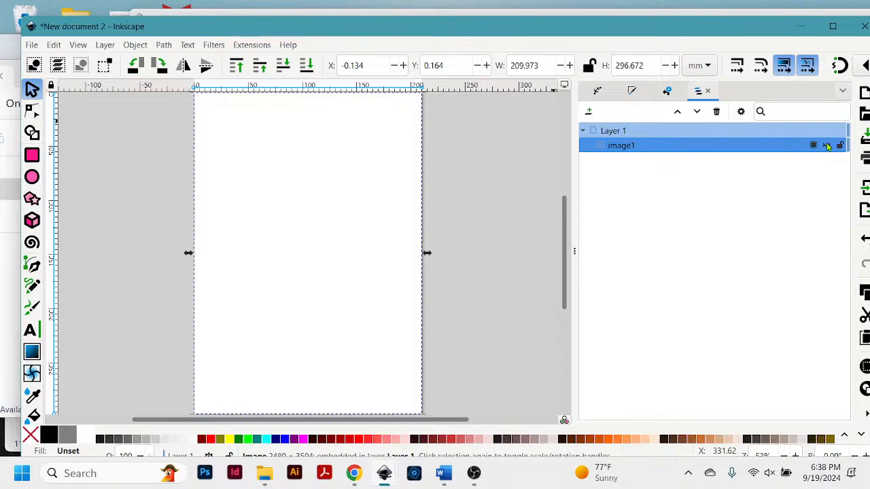
{"action": "left_click", "coordinate": [826, 146]}
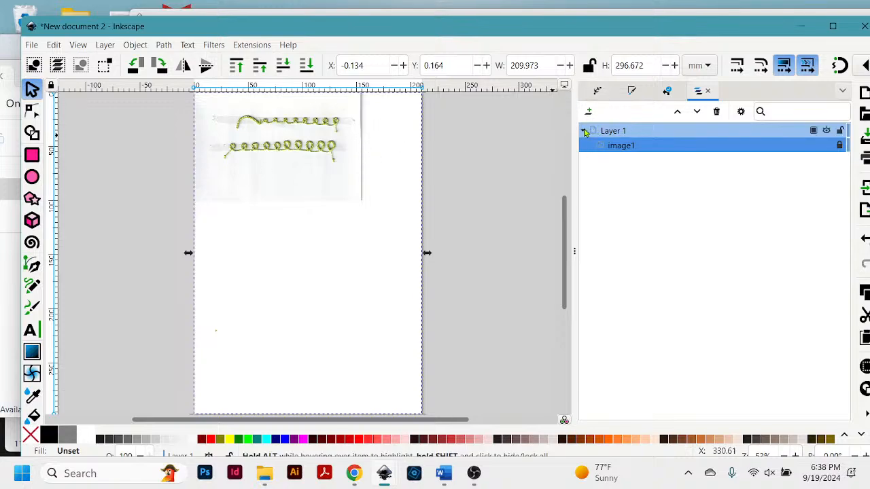
- Select Layer 1 and collapse its contents in the object list
{"action": "left_click", "coordinate": [610, 132]}
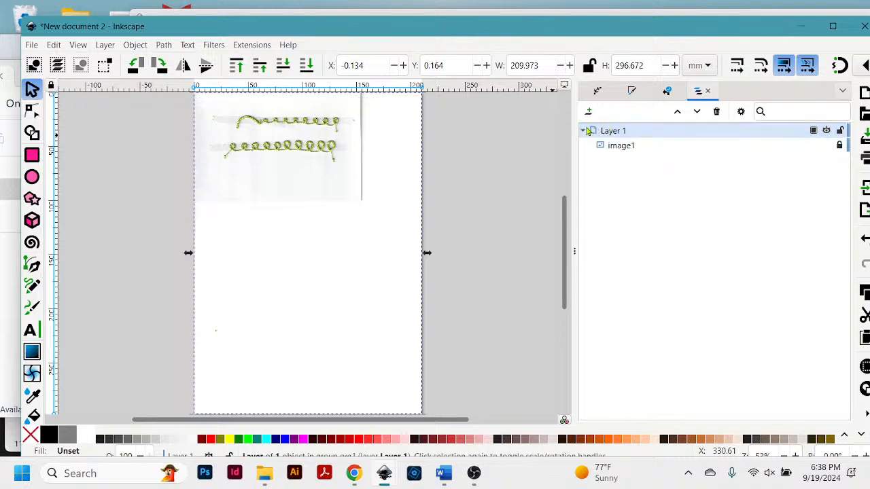
{"action": "left_click", "coordinate": [584, 131]}
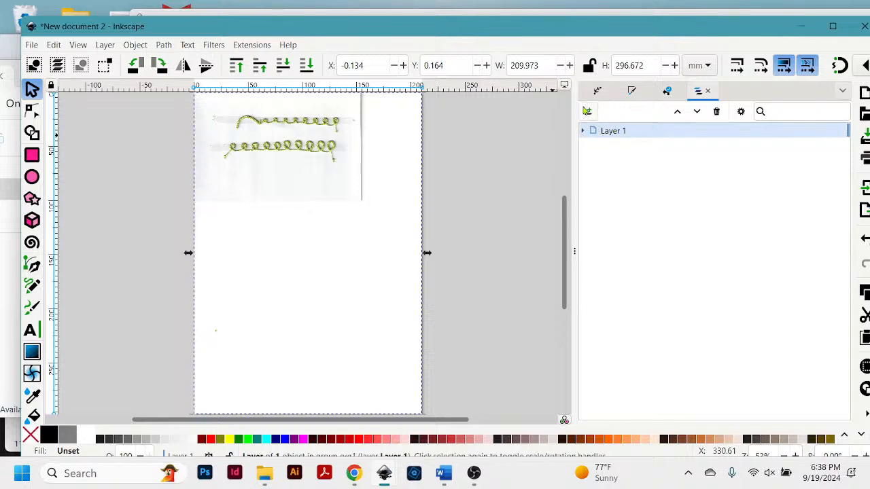
- Add a layer named Drswn R above the current layer
{"action": "left_click", "coordinate": [589, 112]}
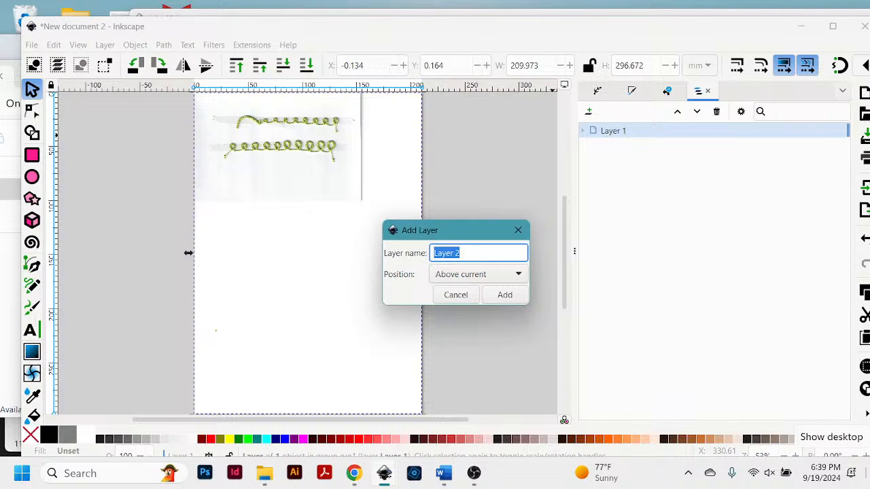
{"action": "type", "text": "Dr"}
{"action": "left_click", "coordinate": [868, 475]}
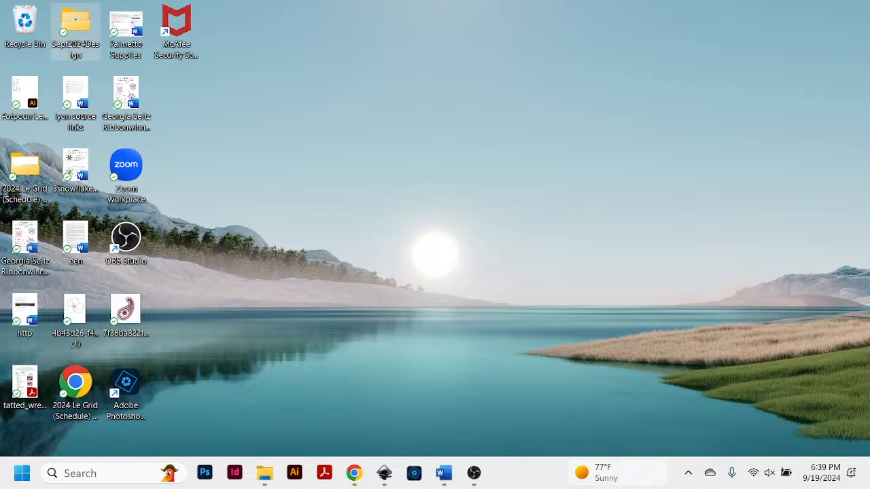
{"action": "mouse_move", "coordinate": [385, 476]}
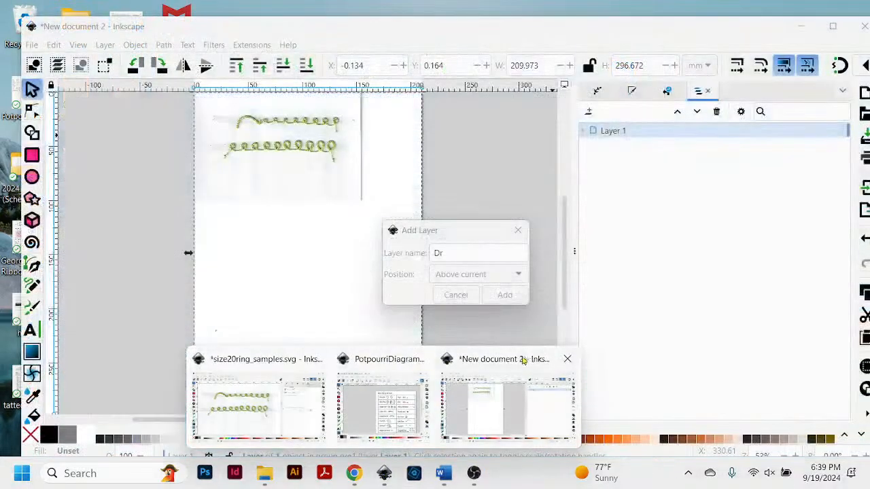
{"action": "left_click", "coordinate": [477, 359]}
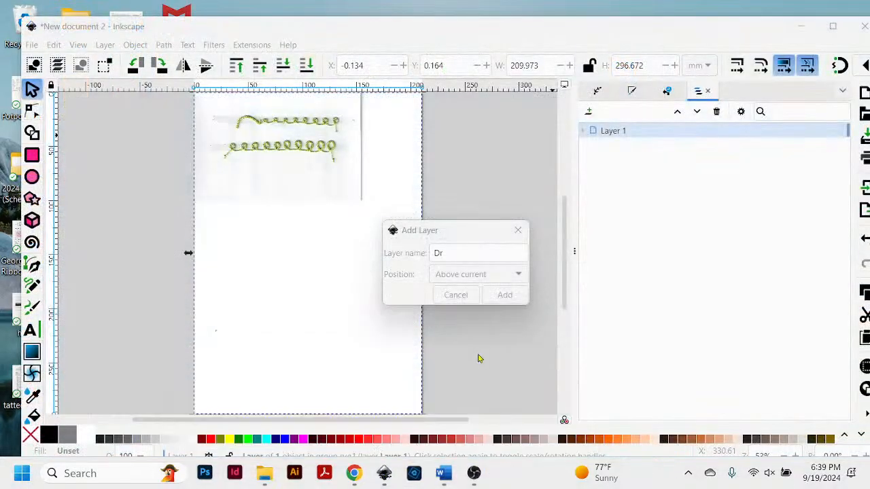
{"action": "type", "text": "Dr"}
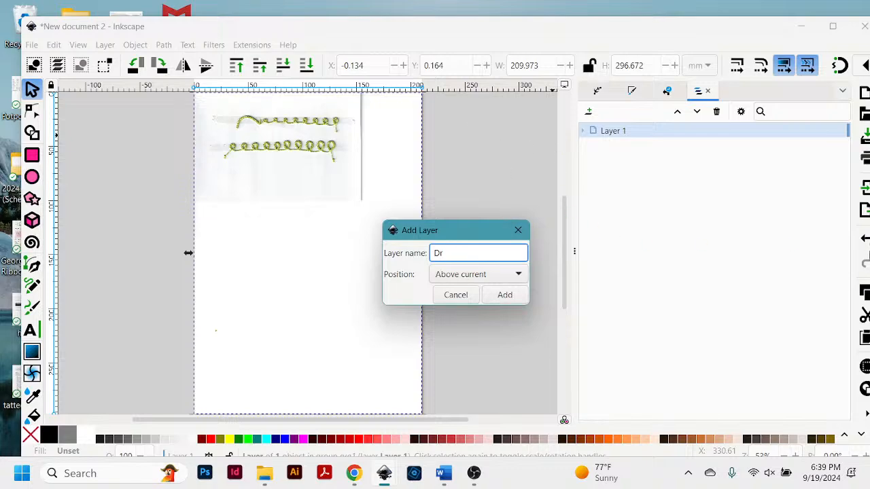
{"action": "type", "text": "swn R"}
{"action": "left_click", "coordinate": [505, 295]}
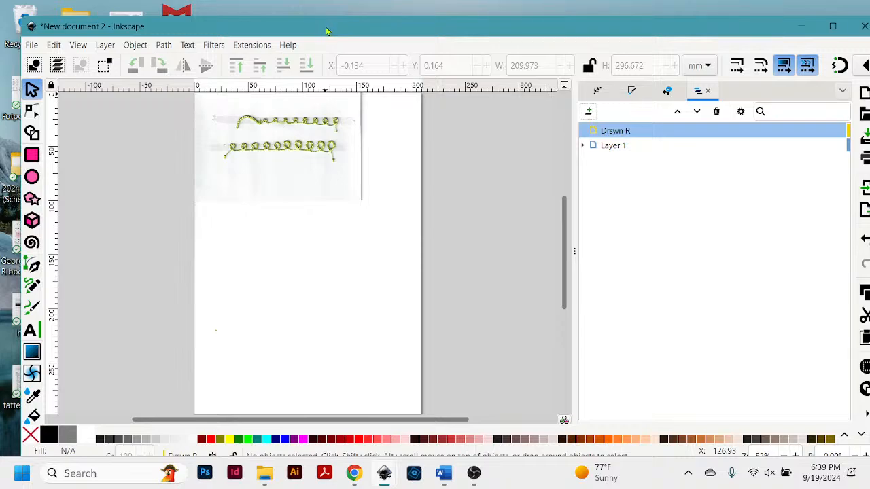
- Draw an ellipse with radii of about 2.2 mm by 3.5 mm over the first ring of the lower sample row
{"action": "left_click_drag", "start_coordinate": [326, 30], "coordinate": [391, 22]}
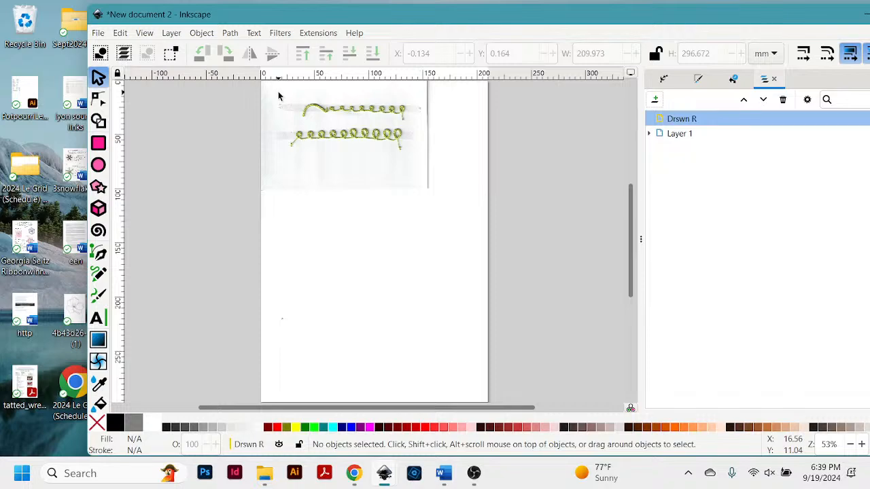
{"action": "key", "text": "z"}
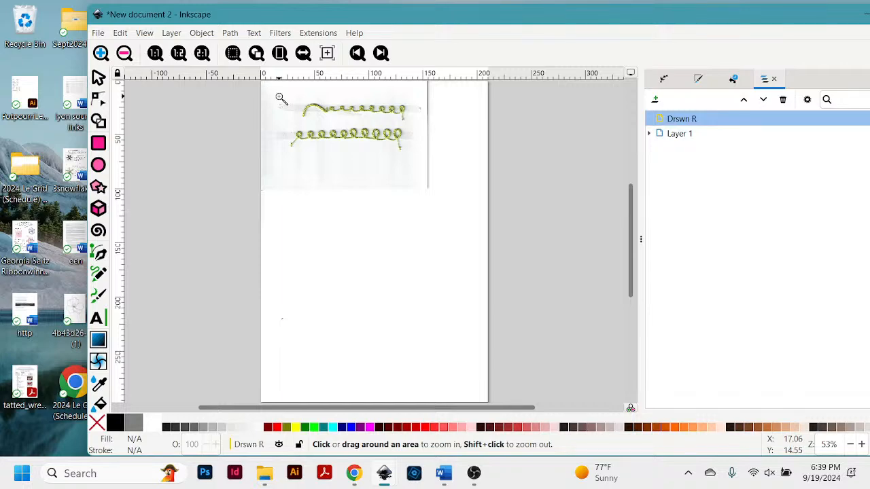
{"action": "left_click_drag", "start_coordinate": [279, 98], "coordinate": [359, 151]}
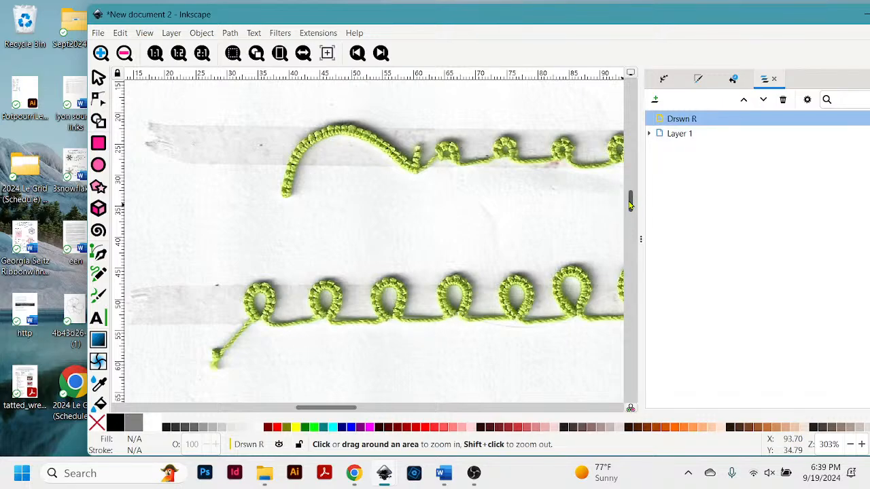
{"action": "scroll", "coordinate": [631, 202], "scroll_direction": "down", "scroll_amount": 3}
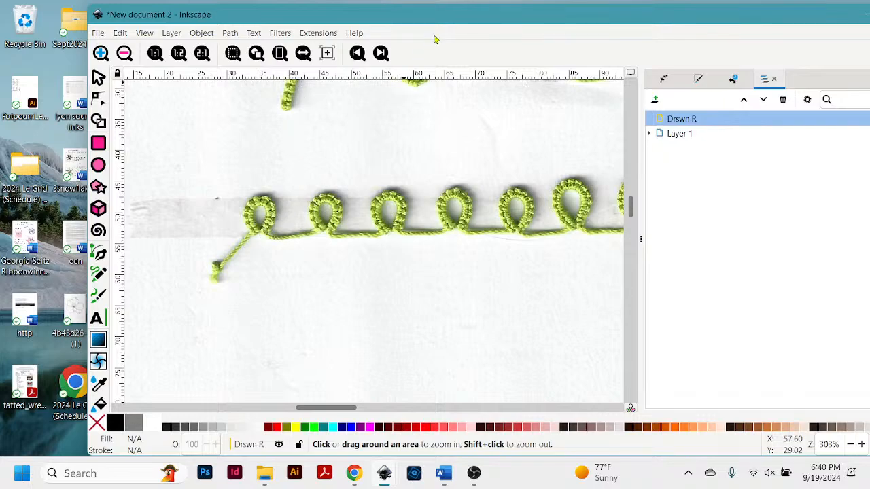
{"action": "left_click_drag", "start_coordinate": [452, 18], "coordinate": [439, 15]}
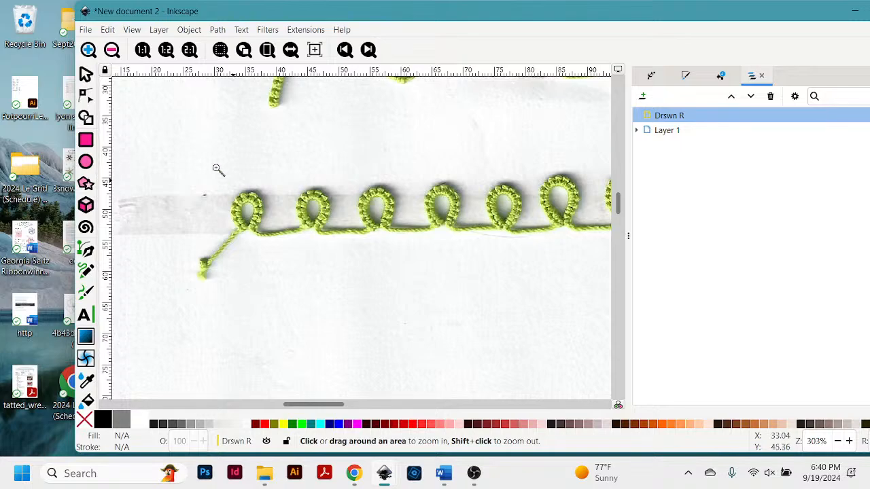
{"action": "left_click", "coordinate": [85, 161]}
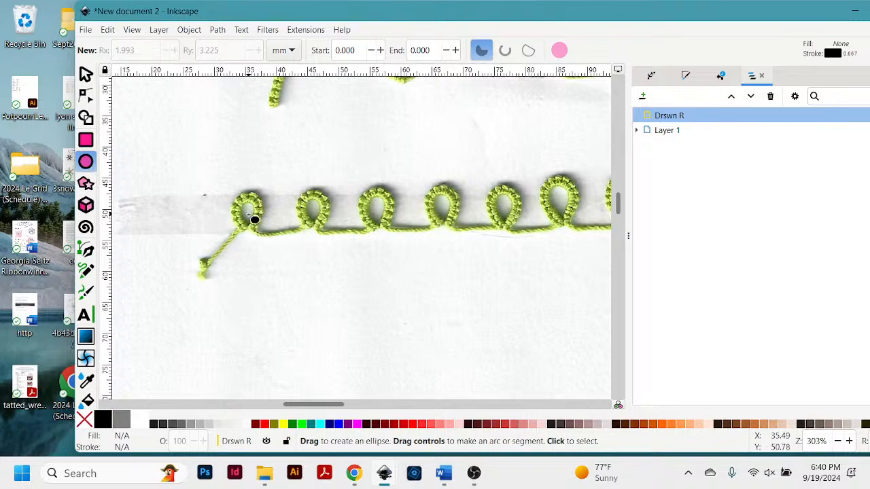
{"action": "key", "text": "ctrl"}
{"action": "left_click_drag", "start_coordinate": [254, 218], "coordinate": [268, 198]}
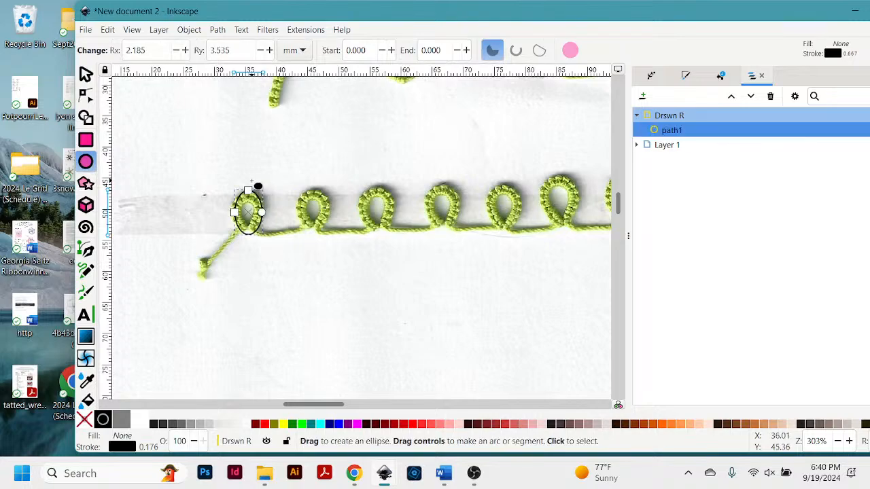
- Convert the ellipse over the first ring into an editable path
{"action": "key", "text": "plus"}
{"action": "key", "text": "plus"}
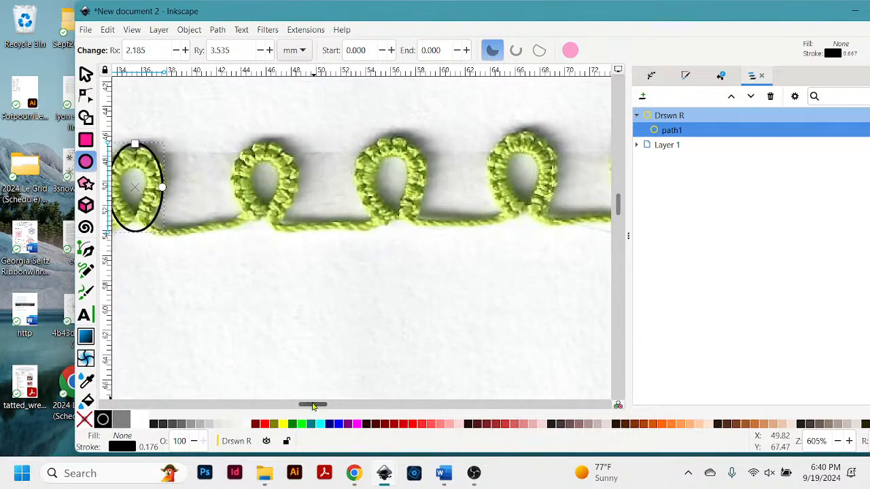
{"action": "left_click_drag", "start_coordinate": [313, 404], "coordinate": [303, 410]}
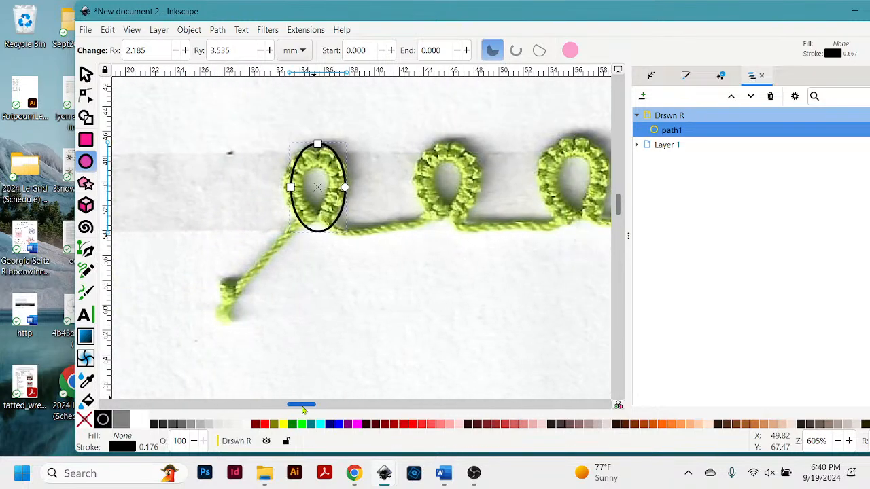
{"action": "scroll", "coordinate": [408, 266], "scroll_direction": "up", "scroll_amount": 1}
{"action": "scroll", "coordinate": [412, 268], "scroll_direction": "up", "scroll_amount": 1}
{"action": "scroll", "coordinate": [412, 268], "scroll_direction": "down", "scroll_amount": 2}
{"action": "scroll", "coordinate": [375, 170], "scroll_direction": "up", "scroll_amount": 1}
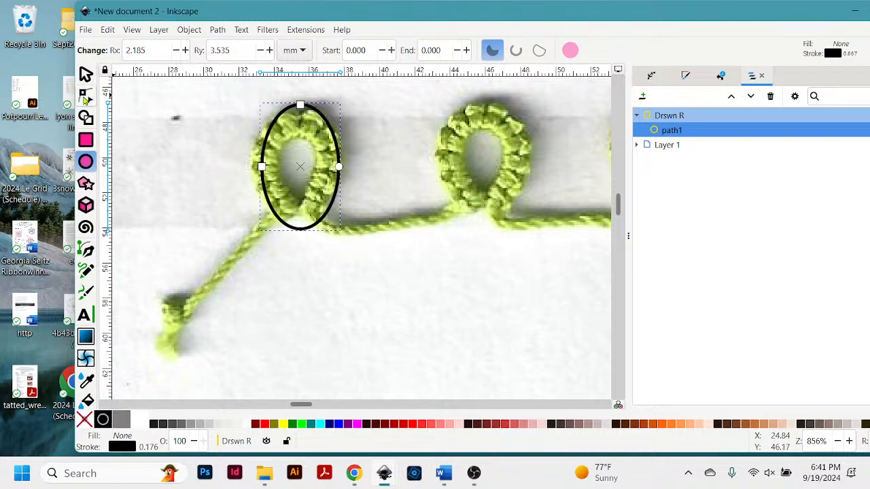
{"action": "left_click", "coordinate": [86, 97]}
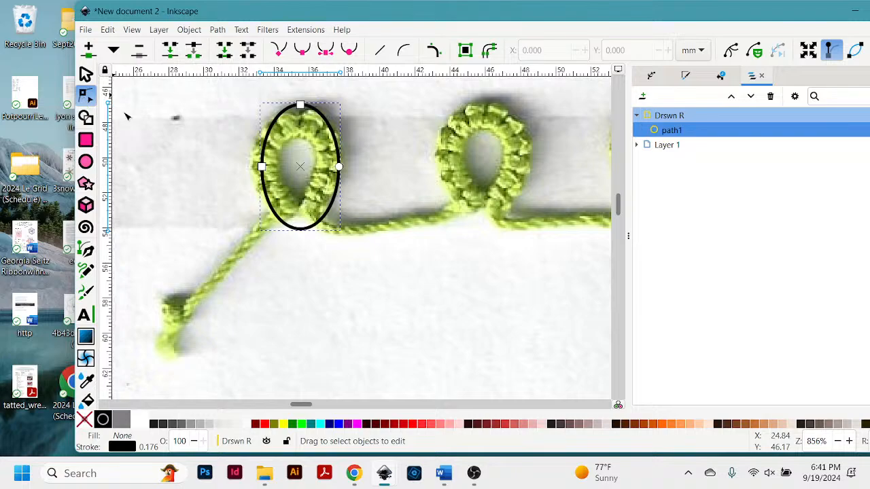
{"action": "left_click", "coordinate": [466, 50]}
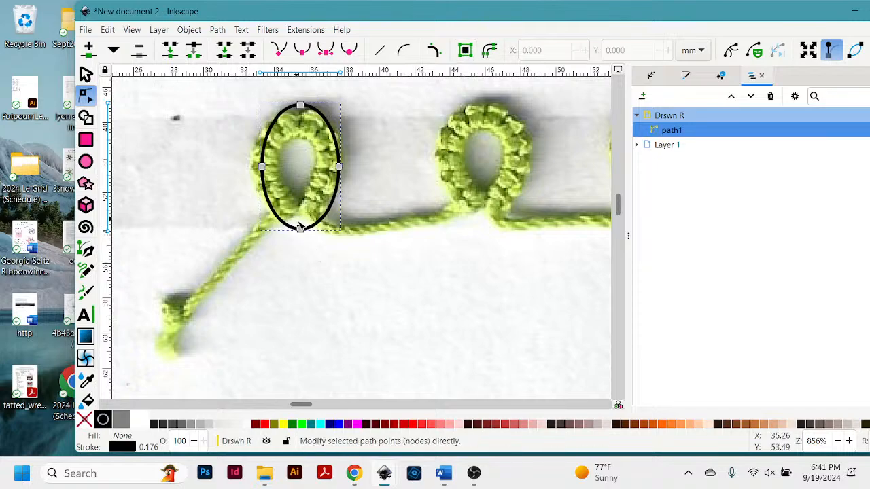
- Make the path's bottom node a corner node with retracted handles, giving the ring a pointed base
{"action": "left_click", "coordinate": [301, 229]}
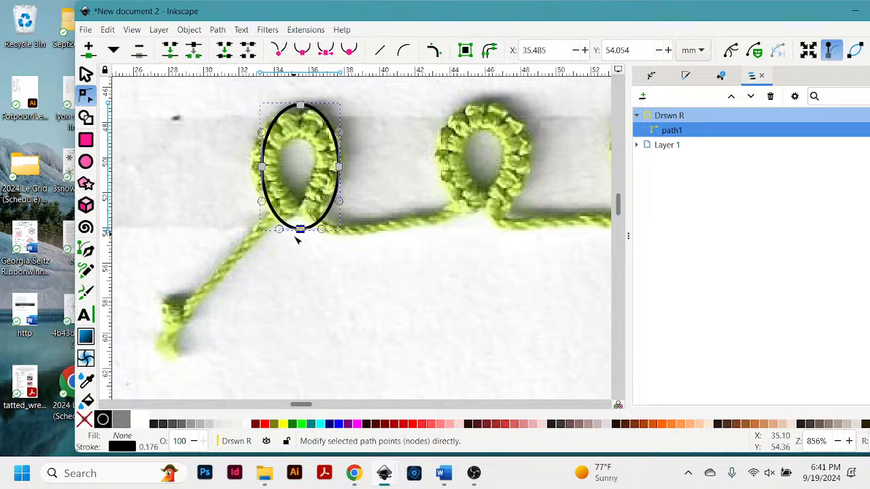
{"action": "left_click", "coordinate": [279, 51]}
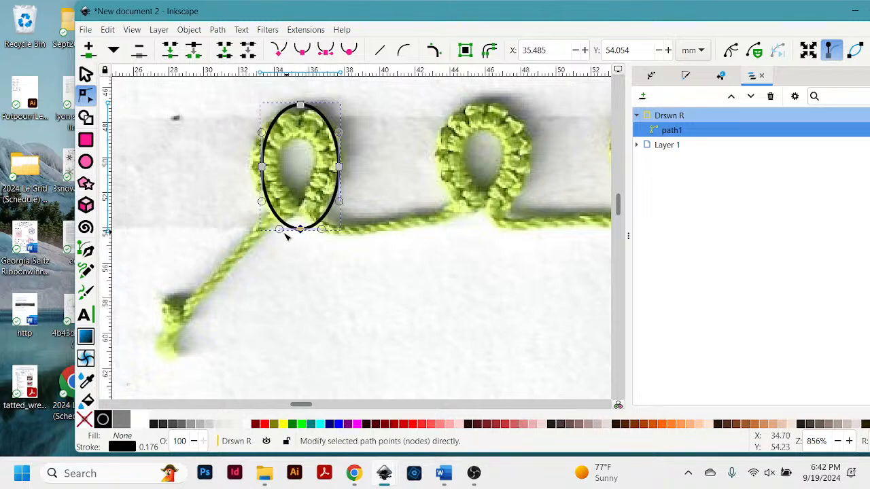
{"action": "left_click", "coordinate": [280, 54]}
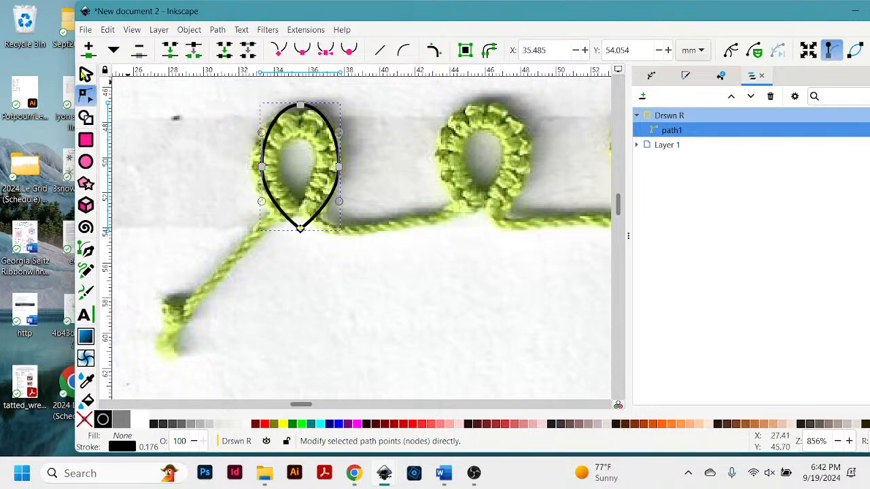
- Resize the pointed ring path to about 5.26 mm wide by 6.77 mm high and align it over the first scanned ring
{"action": "left_click", "coordinate": [86, 75]}
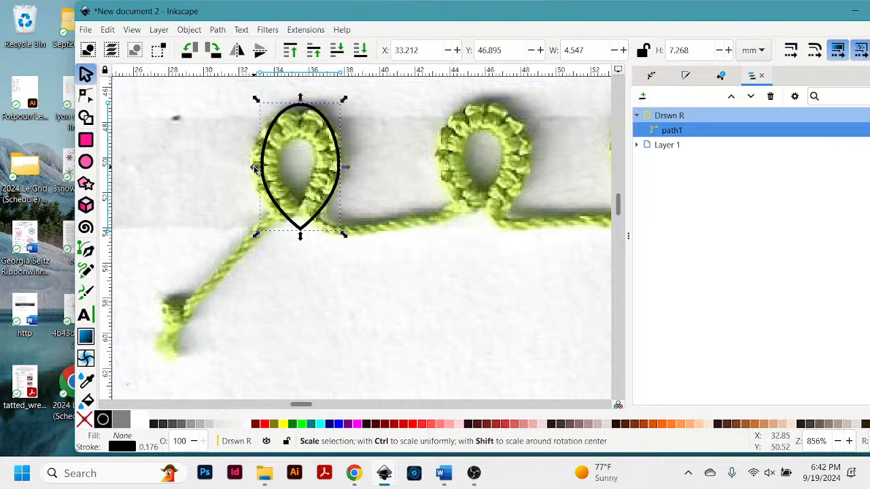
{"action": "left_click_drag", "start_coordinate": [253, 167], "coordinate": [247, 168]}
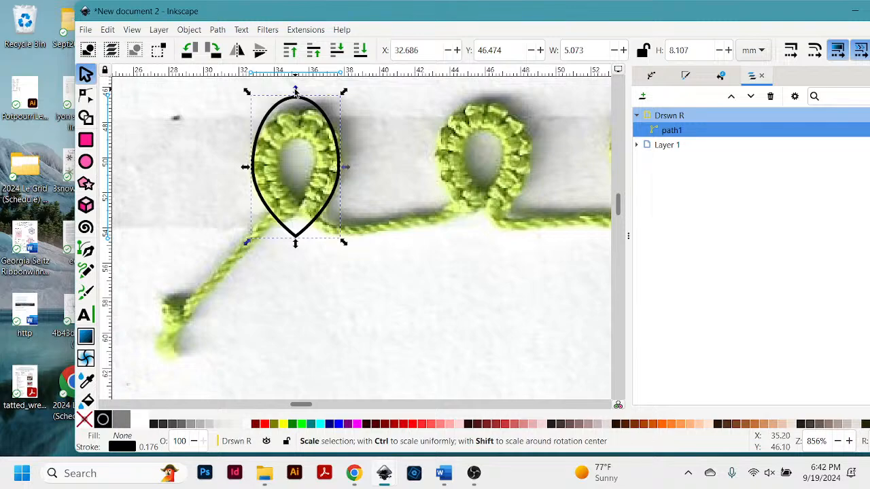
{"action": "left_click_drag", "start_coordinate": [295, 93], "coordinate": [292, 103]}
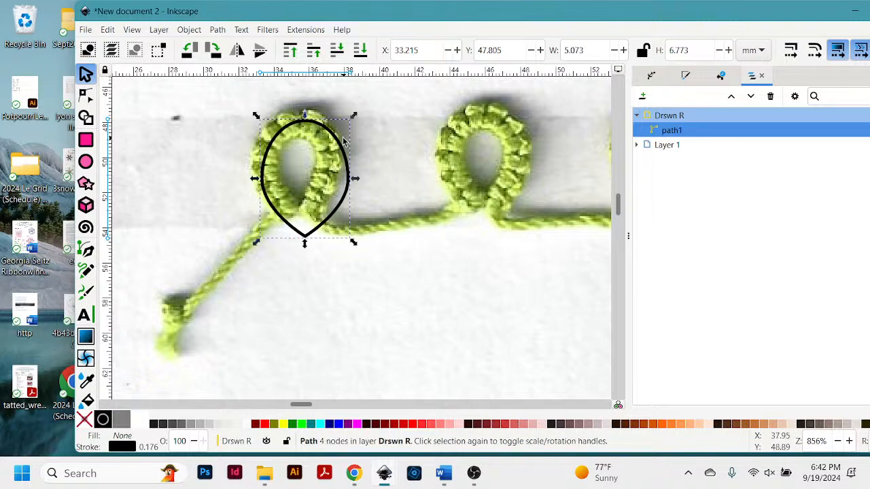
{"action": "left_click_drag", "start_coordinate": [339, 145], "coordinate": [330, 136]}
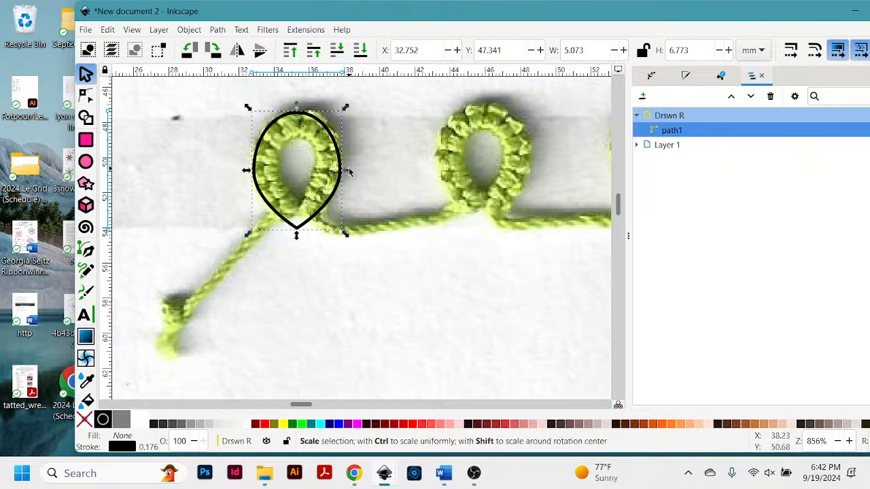
{"action": "left_click_drag", "start_coordinate": [350, 170], "coordinate": [352, 172]}
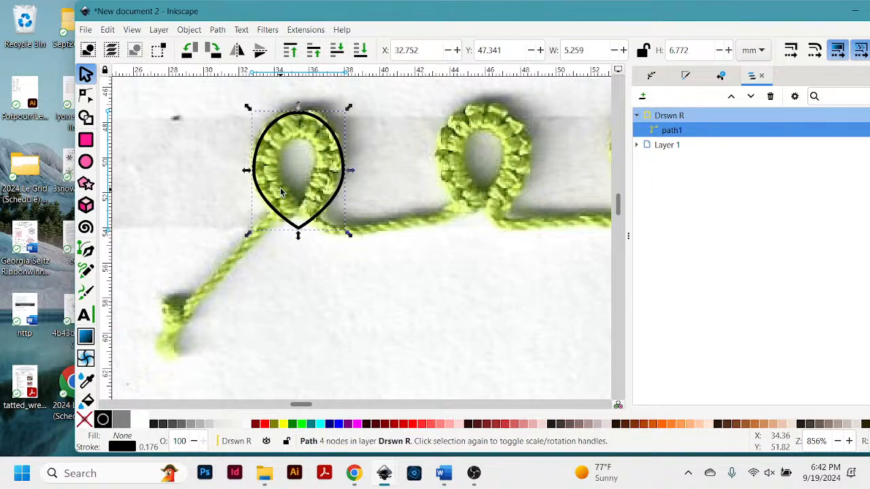
- Select the two widest side nodes of the ring path for editing
{"action": "key", "text": "n"}
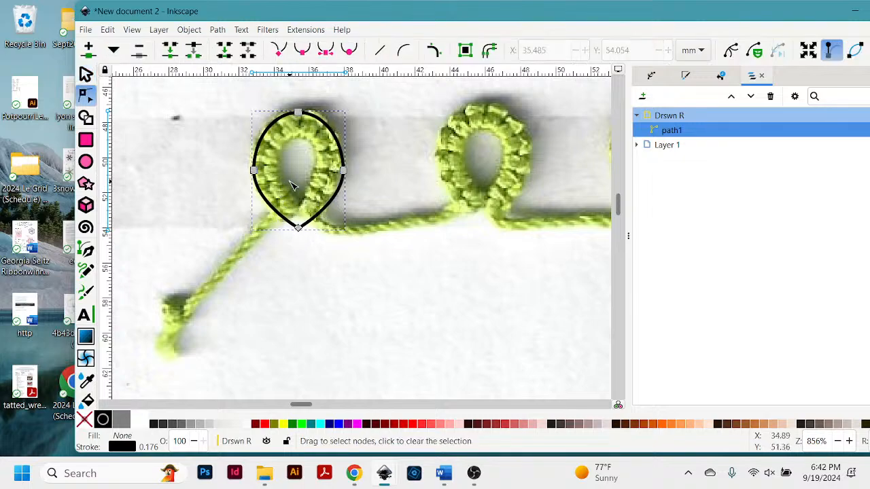
{"action": "left_click", "coordinate": [254, 170]}
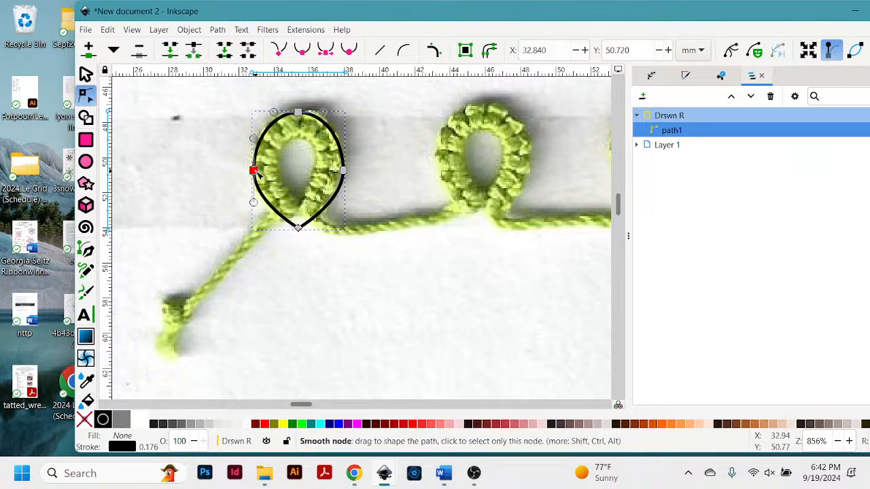
{"action": "left_click", "coordinate": [343, 171], "text": "shift"}
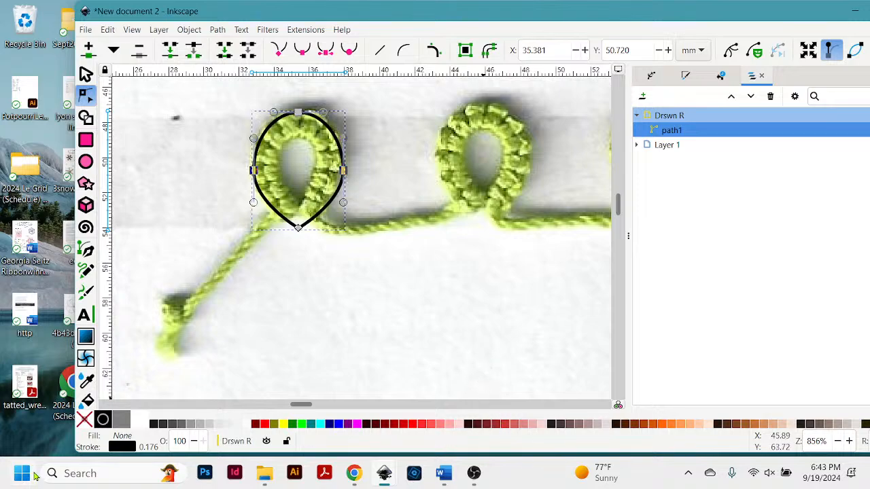
- Try nudging the ring path's two side nodes up to about Y 43.3 mm, and undo the move
{"action": "key", "text": "Up"}
{"action": "key", "text": "Up"}
{"action": "key", "text": "Up"}
{"action": "key", "text": "Up"}
{"action": "key", "text": "Up"}
{"action": "key", "text": "Up"}
{"action": "key", "text": "Up"}
{"action": "key", "text": "Up"}
{"action": "key", "text": "Up"}
{"action": "key", "text": "Up"}
{"action": "key", "text": "Up"}
{"action": "key", "text": "Up"}
{"action": "key", "text": "Up"}
{"action": "key", "text": "Up"}
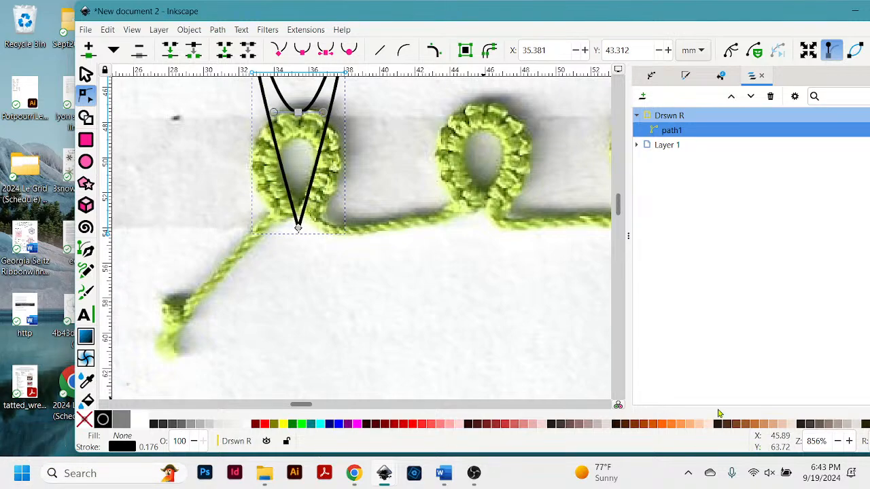
{"action": "scroll", "coordinate": [408, 142], "scroll_direction": "up", "scroll_amount": 3}
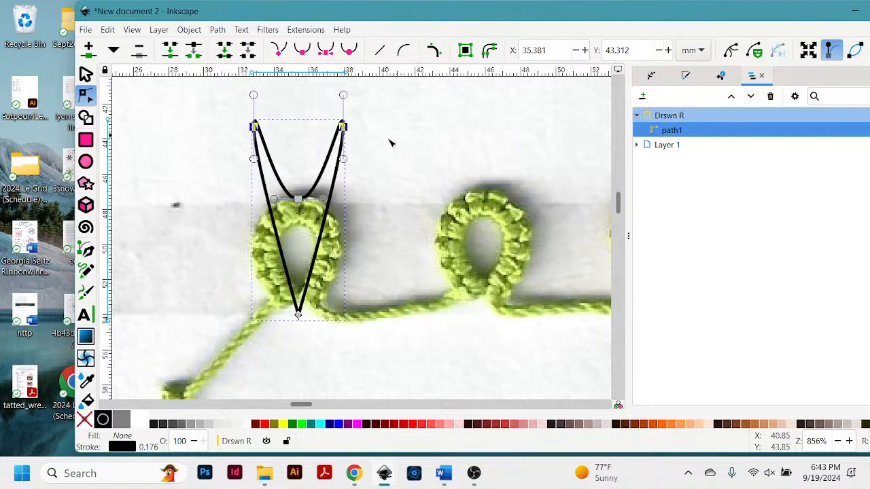
{"action": "key", "text": "ctrl+z"}
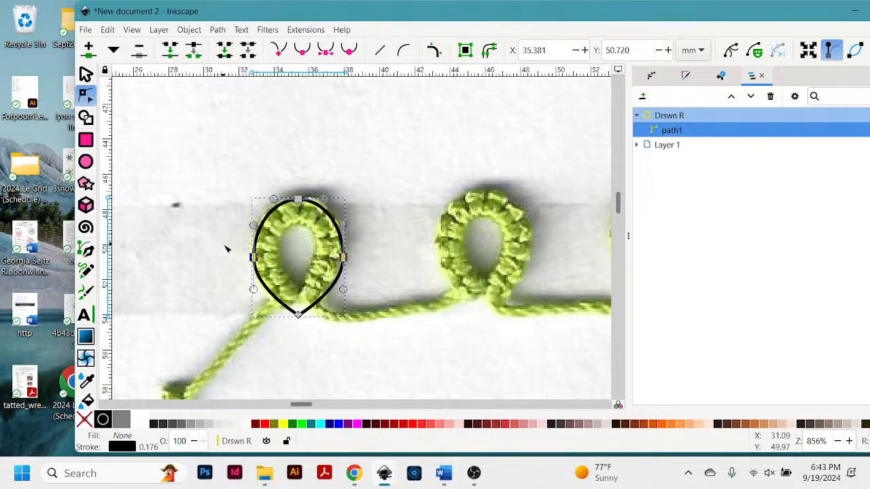
- Raise the ring path's two side nodes to Y 50.191 mm and return to the Selector tool
{"action": "left_click_drag", "start_coordinate": [225, 245], "coordinate": [382, 278]}
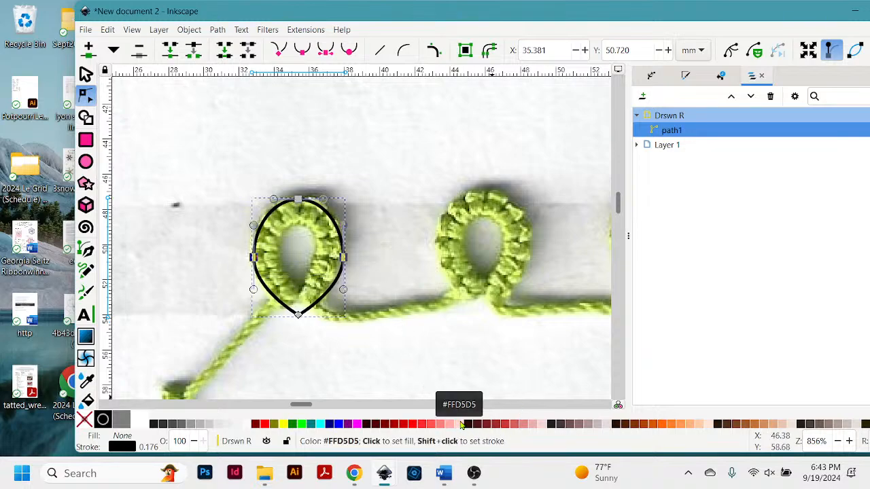
{"action": "key", "text": "Up"}
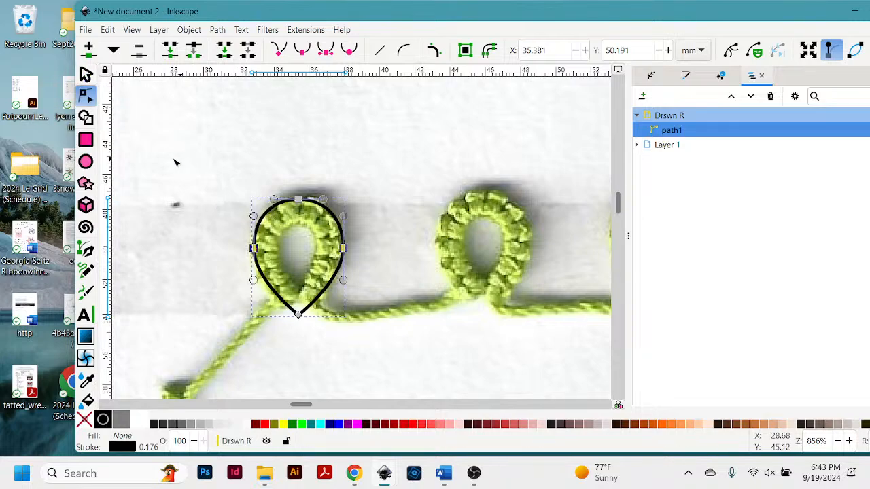
{"action": "key", "text": "s"}
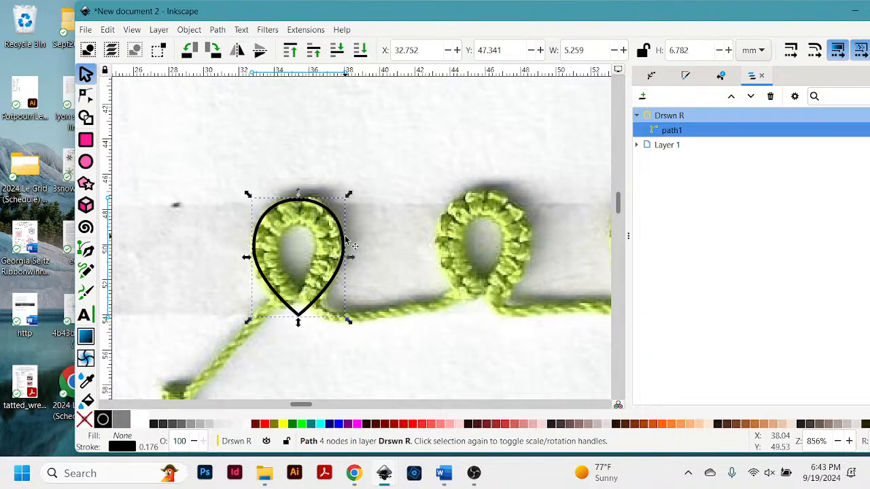
- Shift the ring path slightly left to X 32.659 mm and open the Transform dialog
{"action": "left_click_drag", "start_coordinate": [343, 237], "coordinate": [341, 237]}
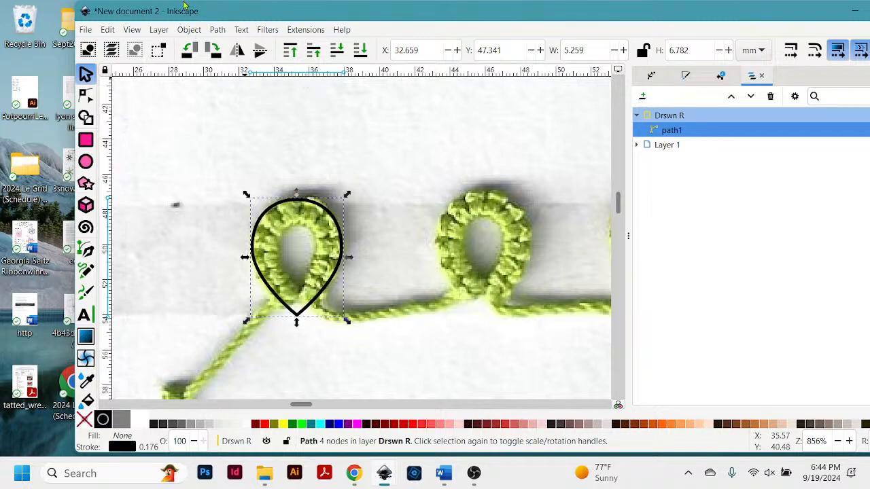
{"action": "left_click", "coordinate": [189, 30]}
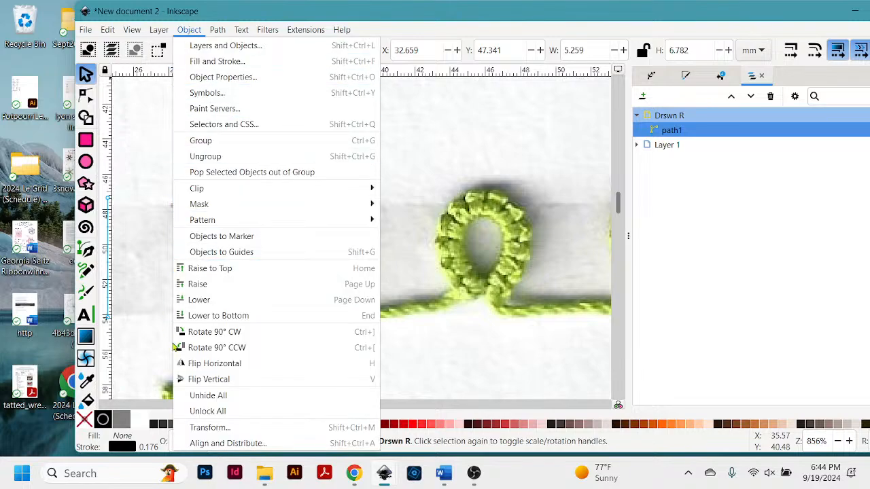
{"action": "left_click", "coordinate": [209, 428]}
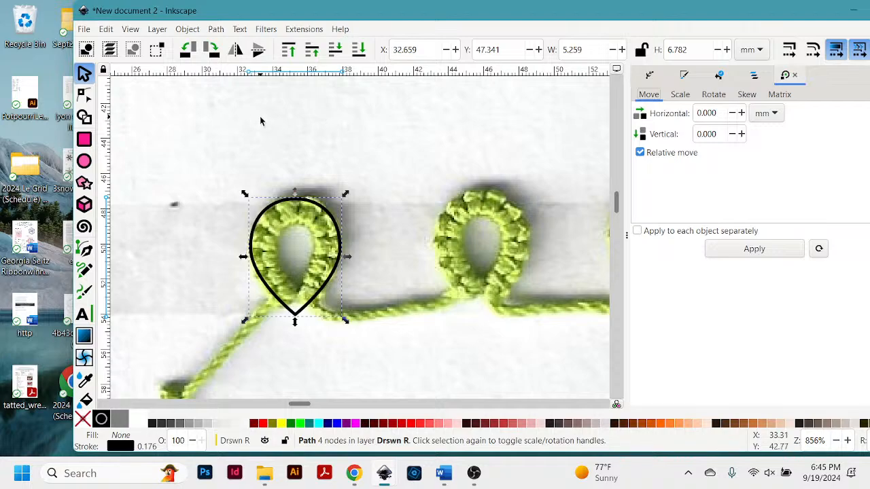
- Reposition the Inkscape window so the whole window and its commands bar fit on the screen
{"action": "left_click", "coordinate": [106, 30]}
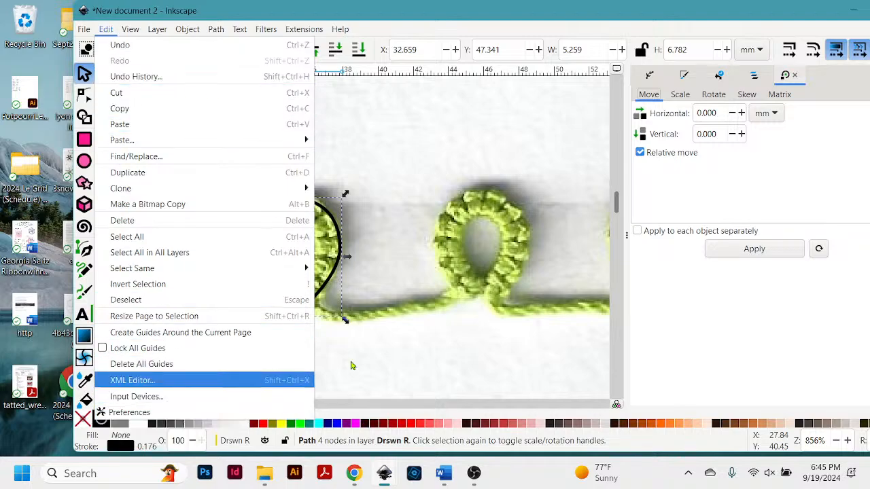
{"action": "left_click", "coordinate": [682, 17]}
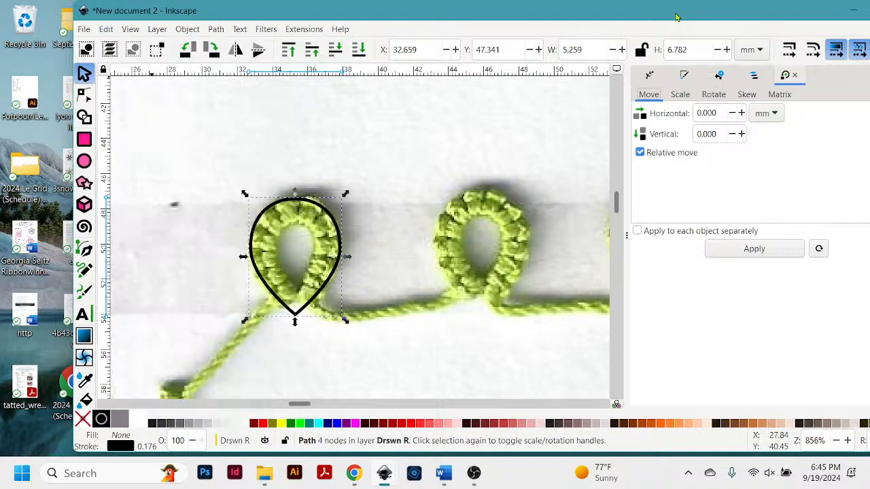
{"action": "double_click", "coordinate": [699, 15]}
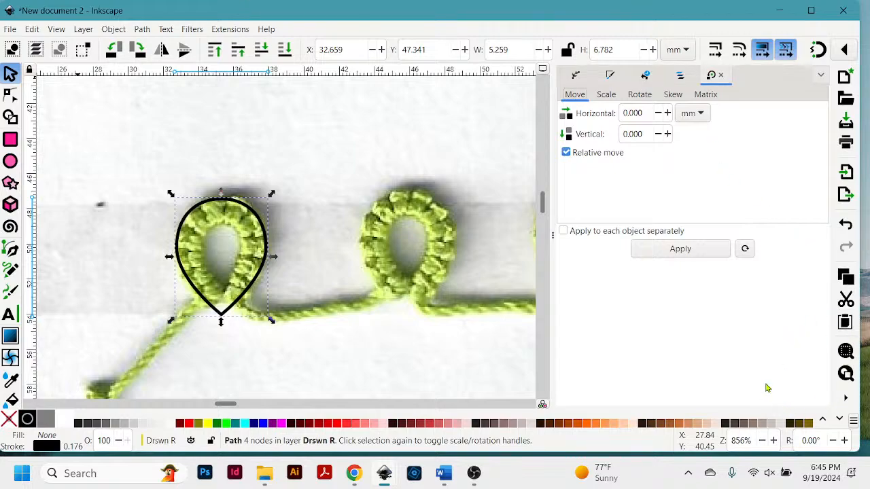
- Examine the Steps settings in the Behavior preferences, including the unit choices for the arrow key distance
{"action": "left_click", "coordinate": [847, 401]}
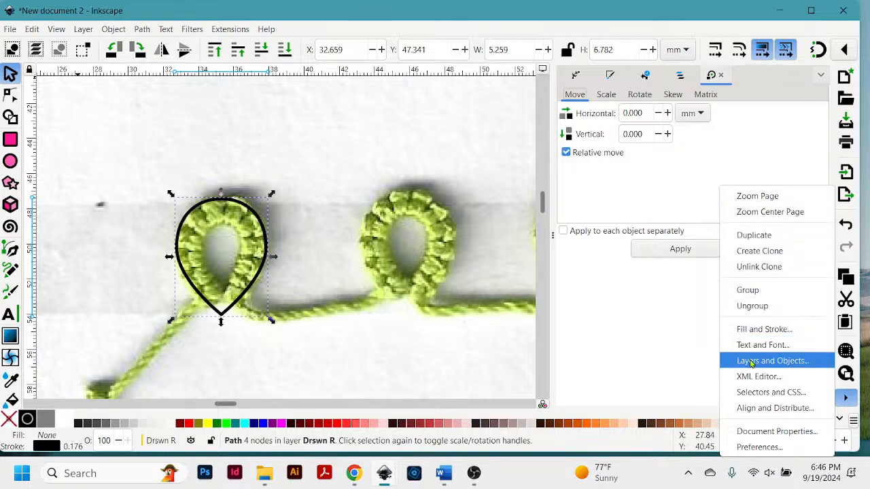
{"action": "left_click", "coordinate": [758, 447]}
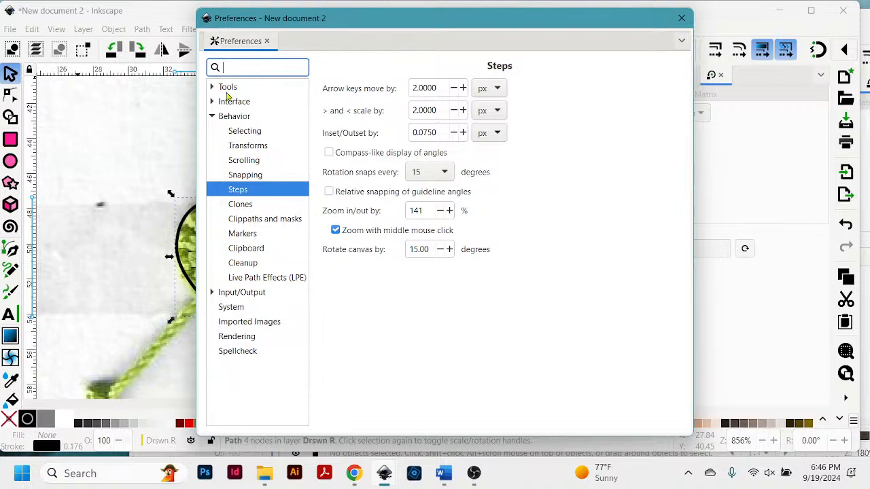
{"action": "left_click", "coordinate": [215, 117]}
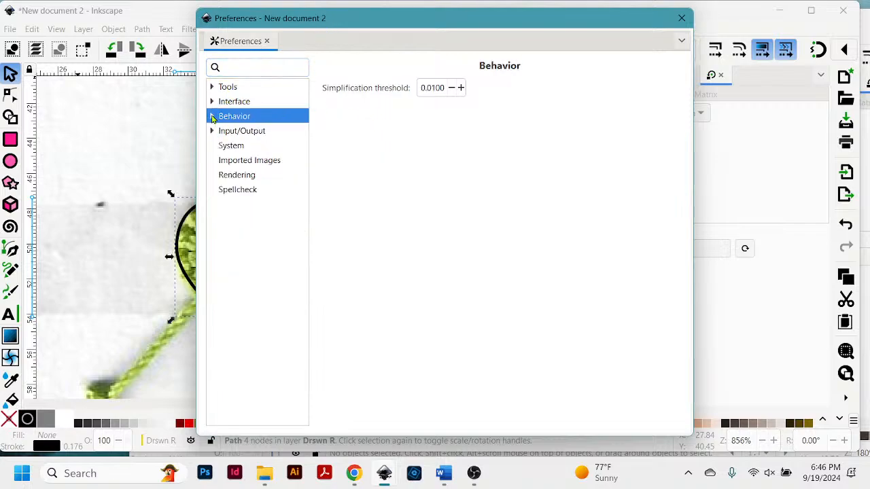
{"action": "left_click", "coordinate": [212, 117]}
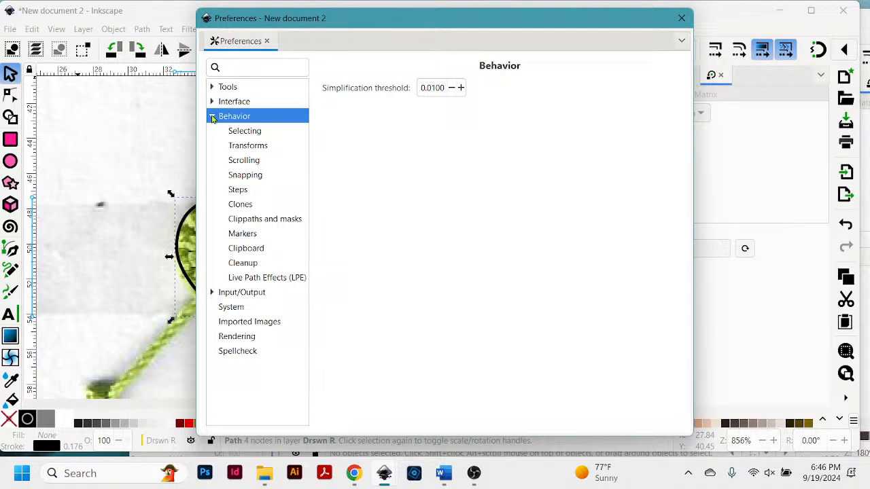
{"action": "left_click", "coordinate": [241, 193]}
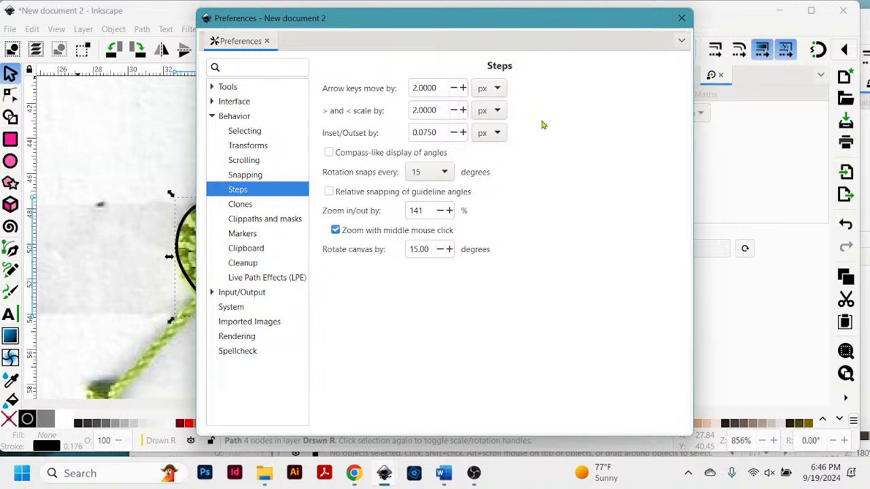
{"action": "left_click", "coordinate": [497, 89]}
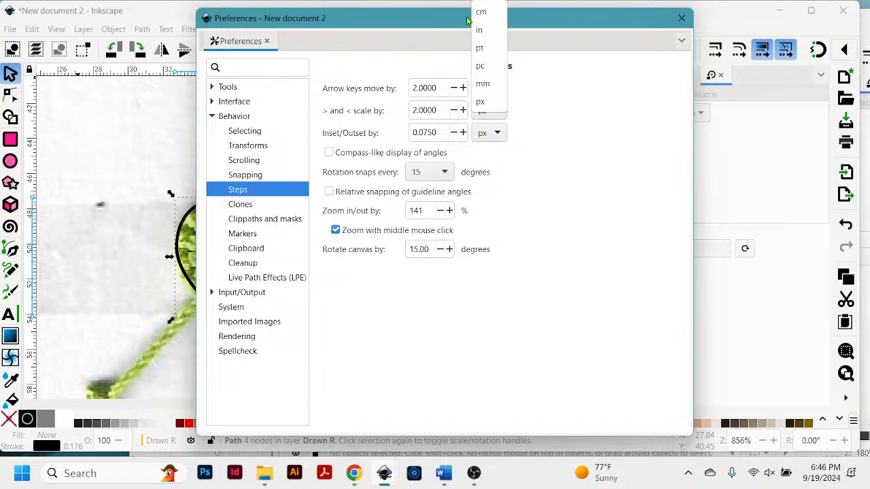
{"action": "left_click", "coordinate": [540, 115]}
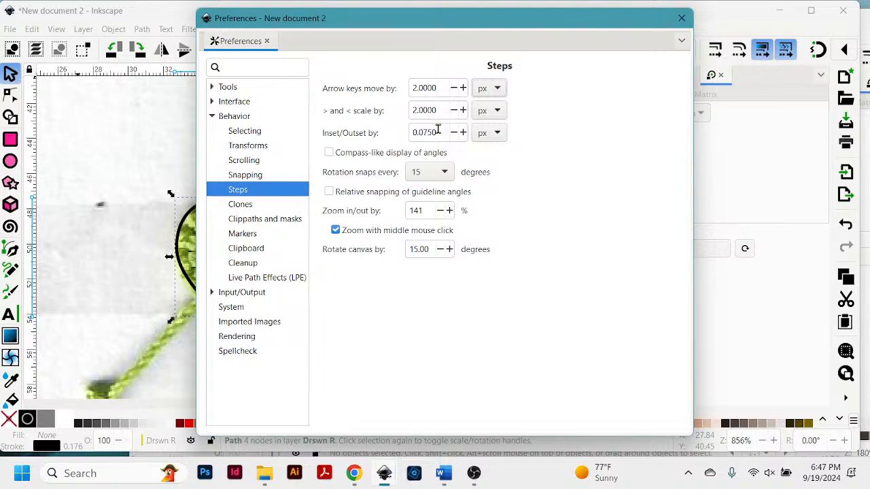
- Copy the scale step of 2 px into the Inset/Outset distance and close the preferences
{"action": "left_click_drag", "start_coordinate": [443, 110], "coordinate": [394, 113]}
{"action": "key", "text": "ctrl+c"}
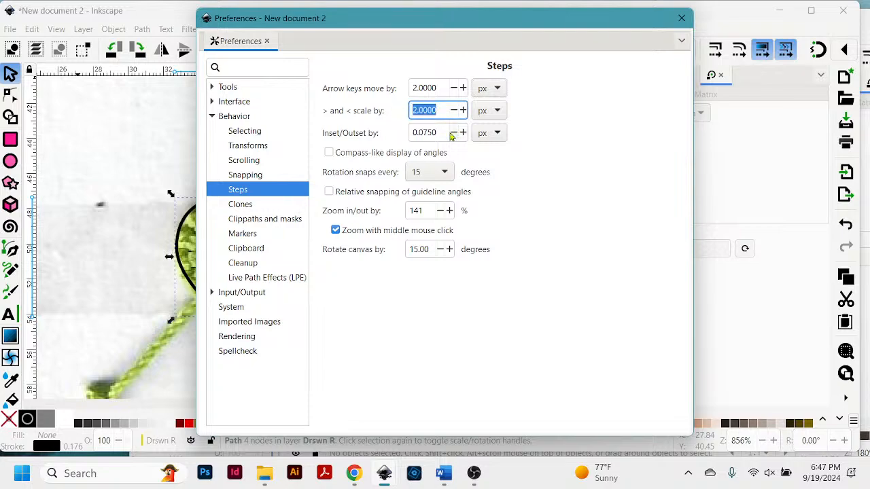
{"action": "left_click_drag", "start_coordinate": [446, 133], "coordinate": [396, 135]}
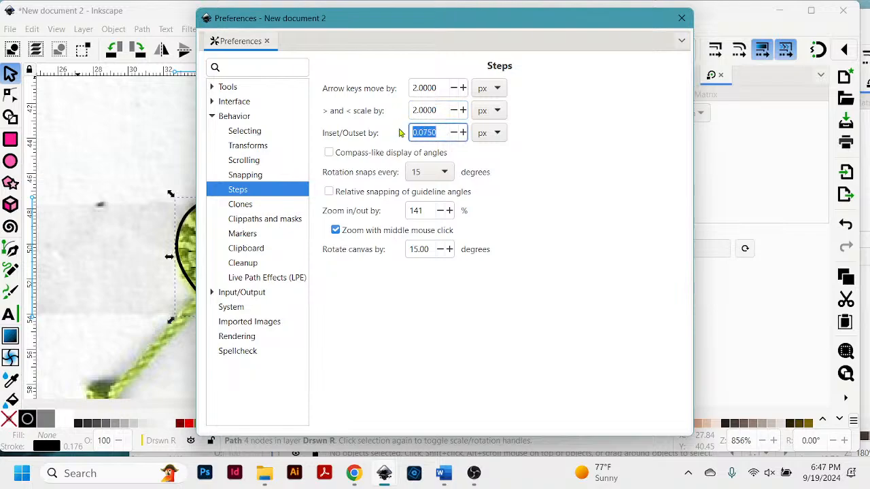
{"action": "key", "text": "ctrl+v"}
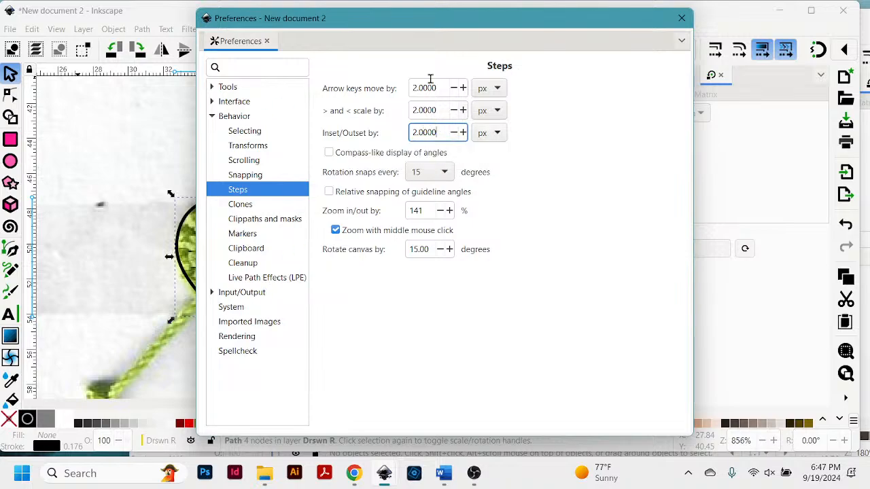
{"action": "left_click", "coordinate": [680, 19]}
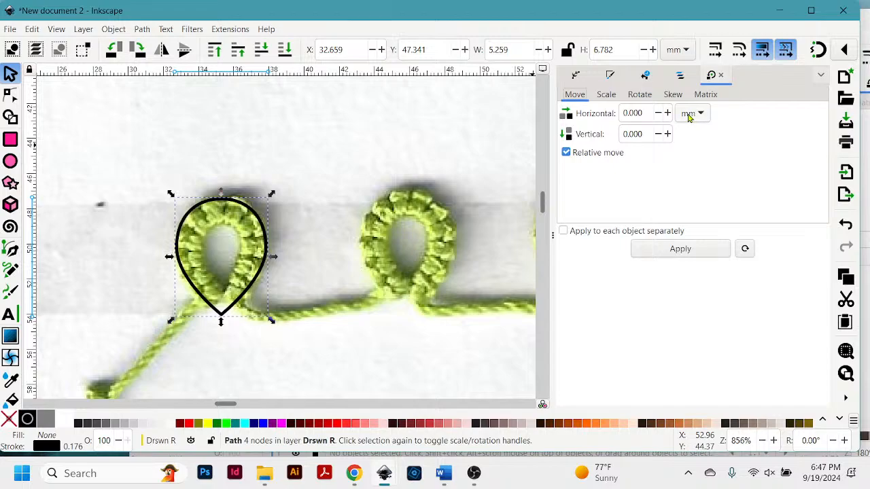
- Move the ring path by a relative 2 mm horizontally and vertically, and return it over the first scanned ring at about X 32.65, Y 47.27 mm
{"action": "left_click", "coordinate": [626, 113]}
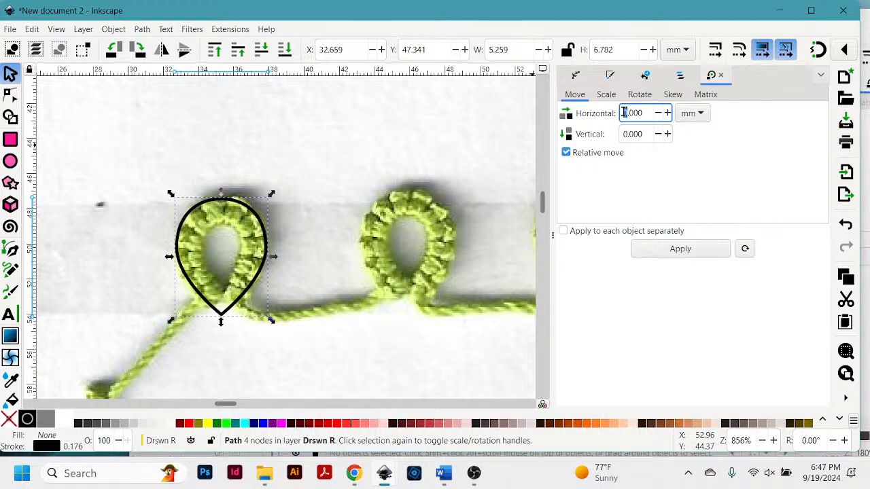
{"action": "type", "text": "2"}
{"action": "left_click_drag", "start_coordinate": [628, 133], "coordinate": [624, 132]}
{"action": "type", "text": "2"}
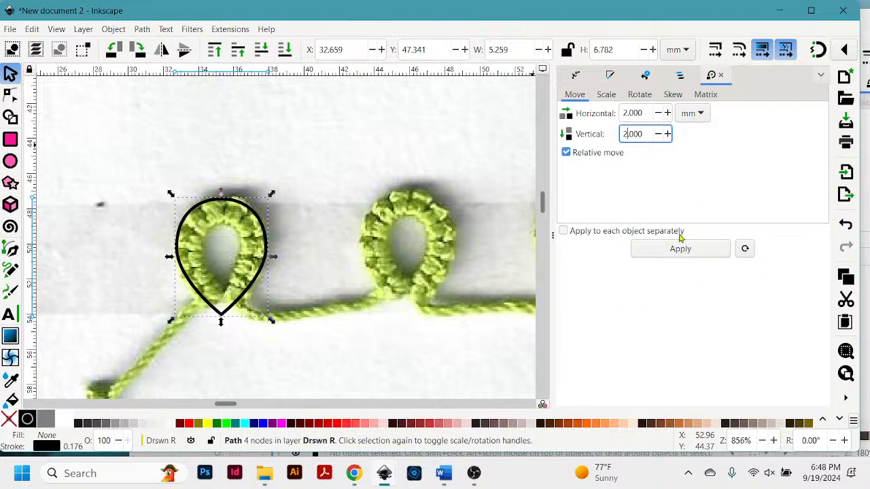
{"action": "left_click", "coordinate": [668, 251]}
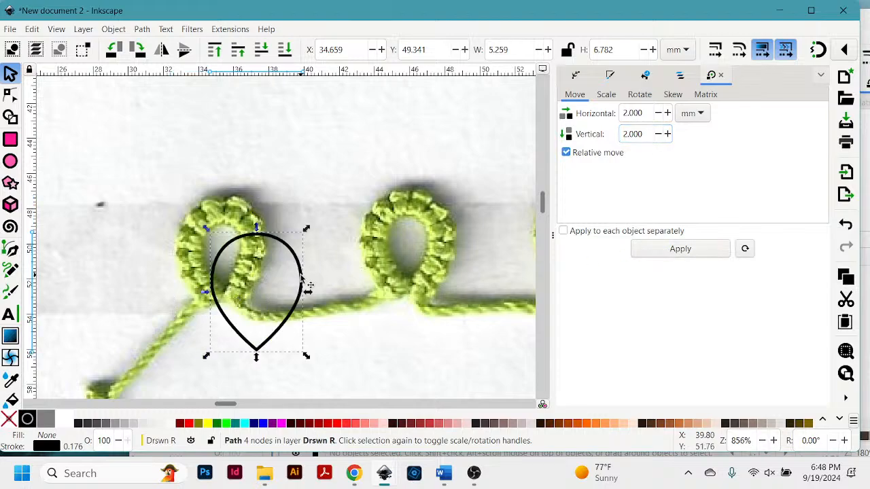
{"action": "left_click_drag", "start_coordinate": [304, 277], "coordinate": [265, 238]}
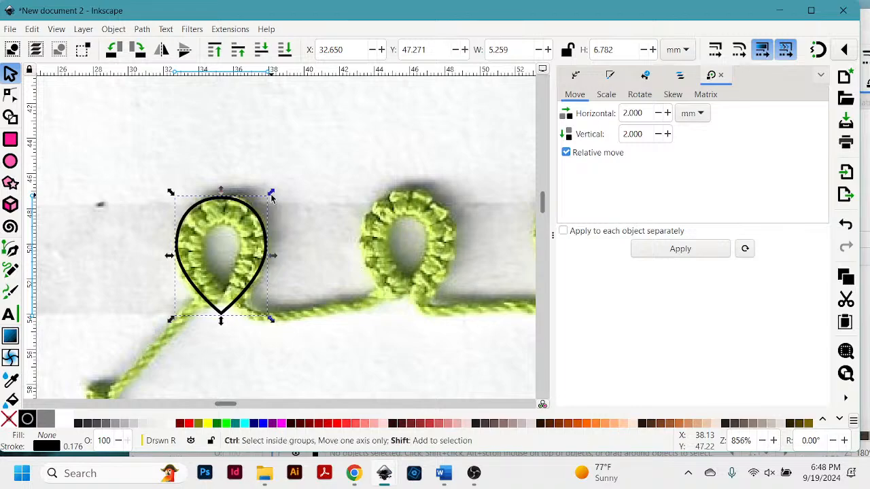
- Try enlarging the ring path about its center to about 6.8 by 8.76 mm, undo it, and try and undo a 2 px outset
{"action": "left_click_drag", "start_coordinate": [271, 196], "coordinate": [288, 180]}
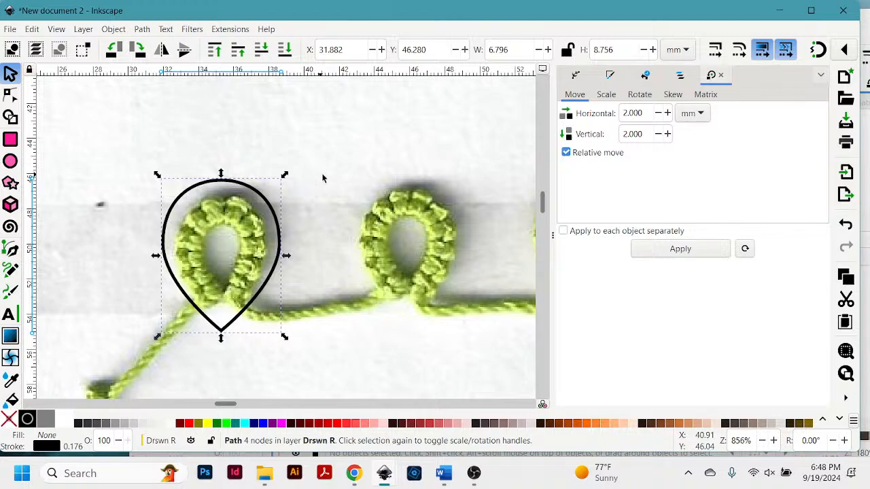
{"action": "key", "text": "ctrl+z"}
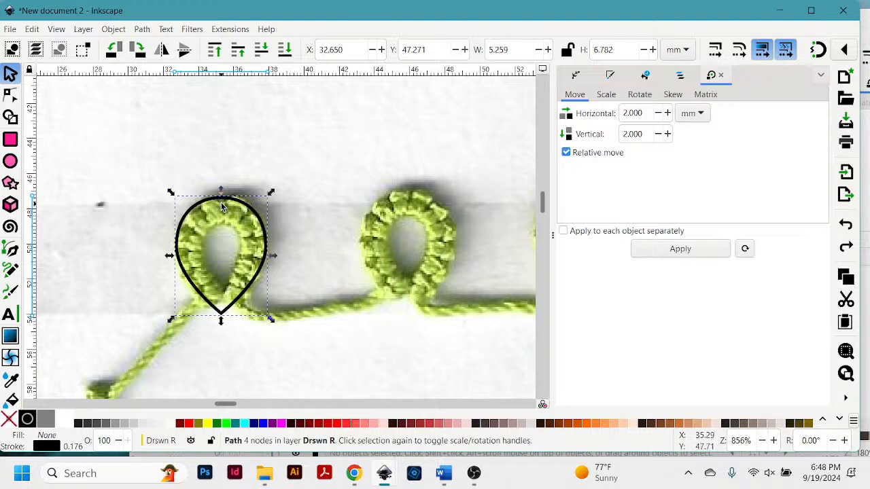
{"action": "left_click", "coordinate": [142, 29]}
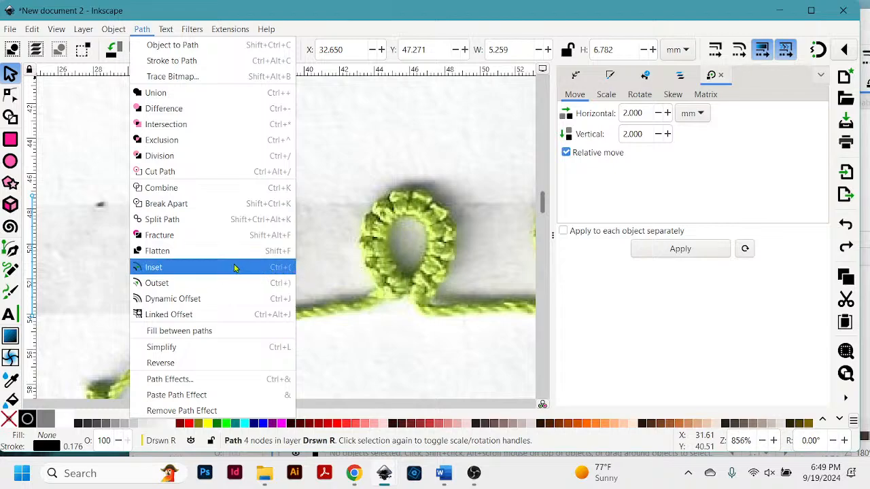
{"action": "left_click", "coordinate": [174, 285]}
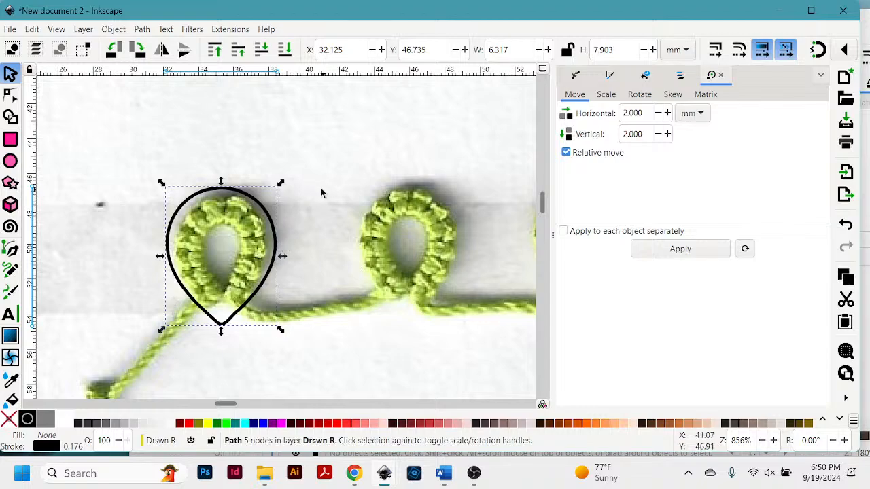
{"action": "key", "text": "ctrl"}
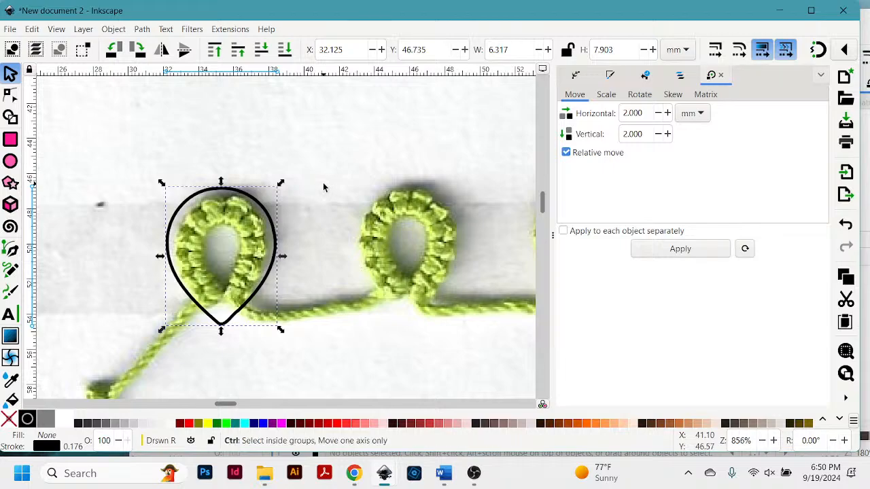
{"action": "key", "text": "ctrl+z"}
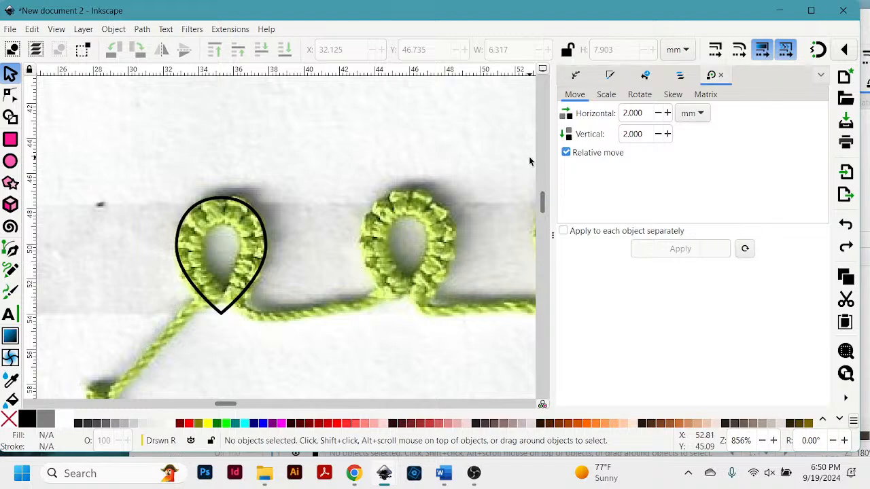
- Set the Inset/Outset distance to 0.3 px in the Steps preferences and reselect the ring path
{"action": "left_click", "coordinate": [845, 399]}
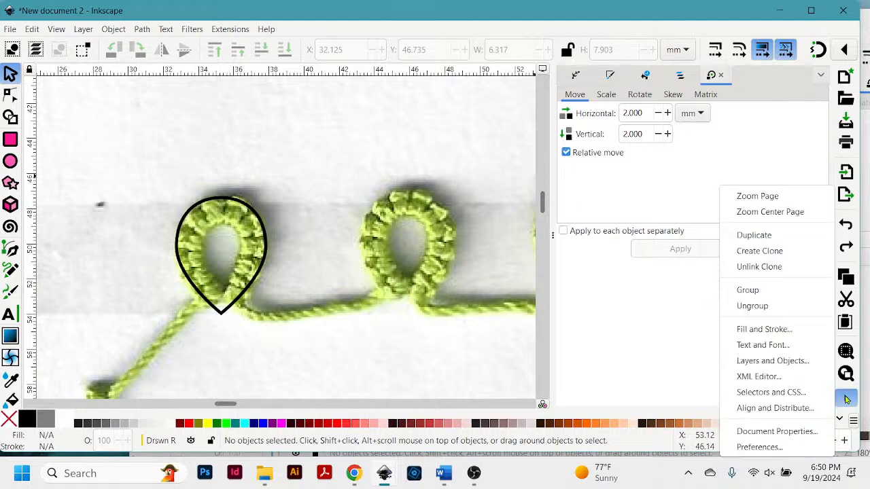
{"action": "left_click", "coordinate": [755, 446]}
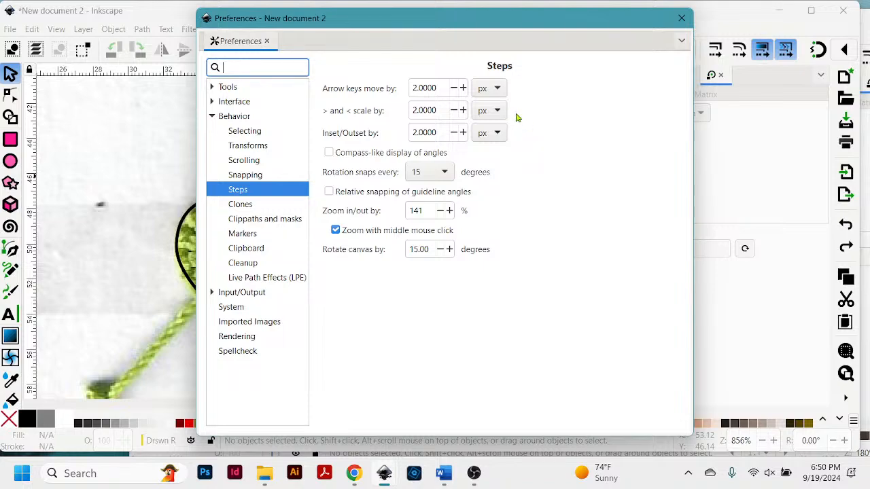
{"action": "left_click", "coordinate": [415, 132]}
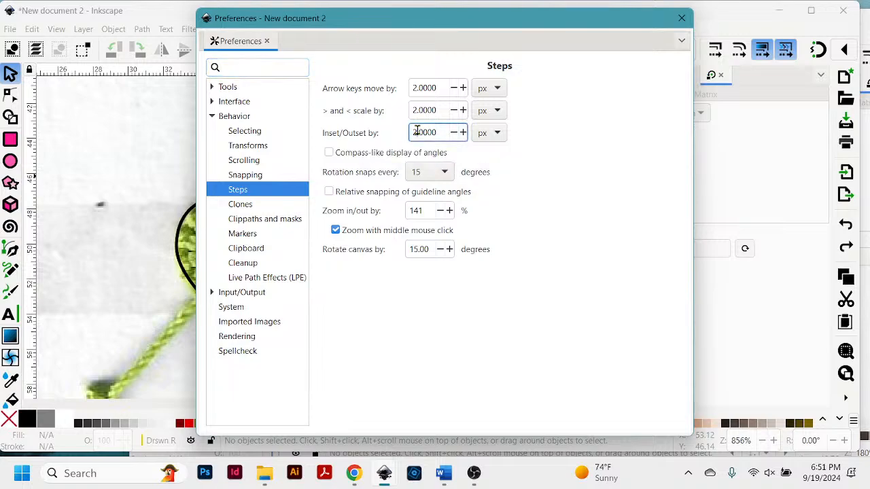
{"action": "left_click_drag", "start_coordinate": [415, 133], "coordinate": [410, 133]}
{"action": "type", "text": "0"}
{"action": "left_click_drag", "start_coordinate": [428, 132], "coordinate": [417, 132]}
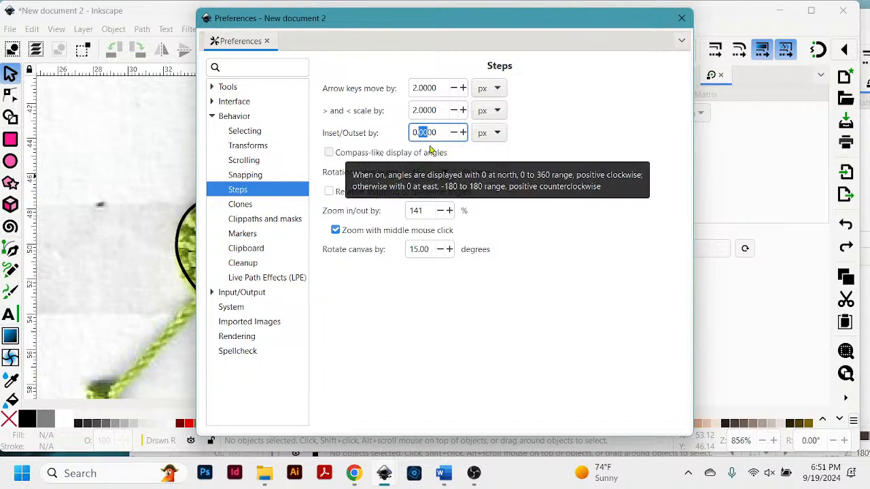
{"action": "left_click", "coordinate": [425, 132]}
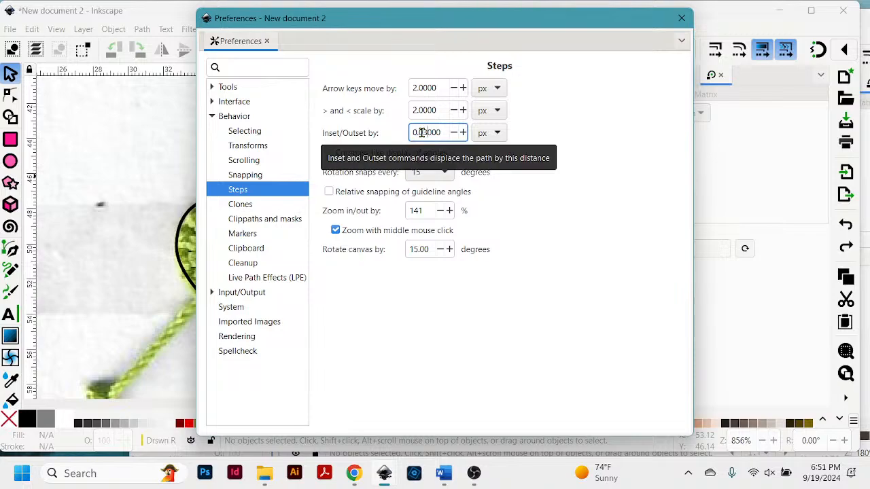
{"action": "type", "text": "3"}
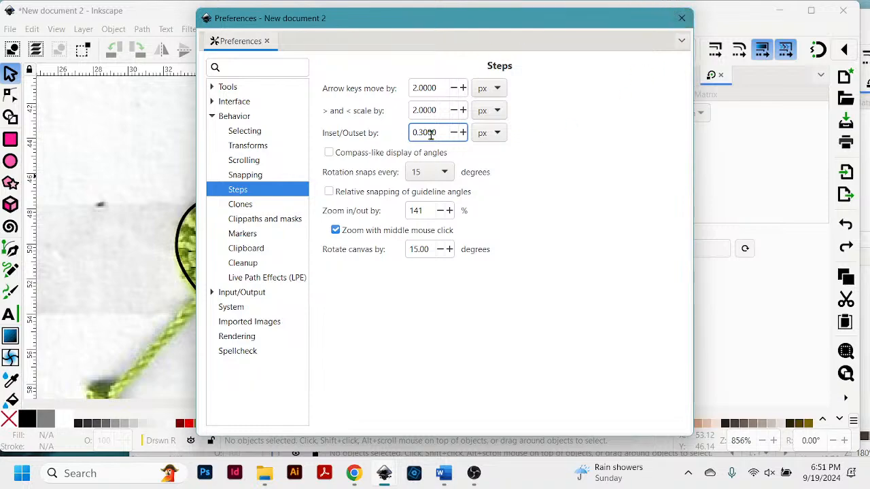
{"action": "left_click", "coordinate": [680, 18]}
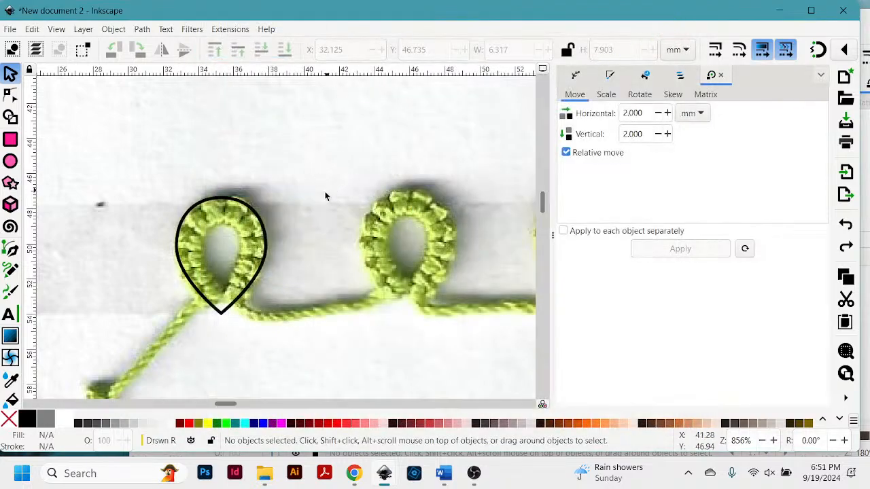
{"action": "left_click", "coordinate": [265, 232]}
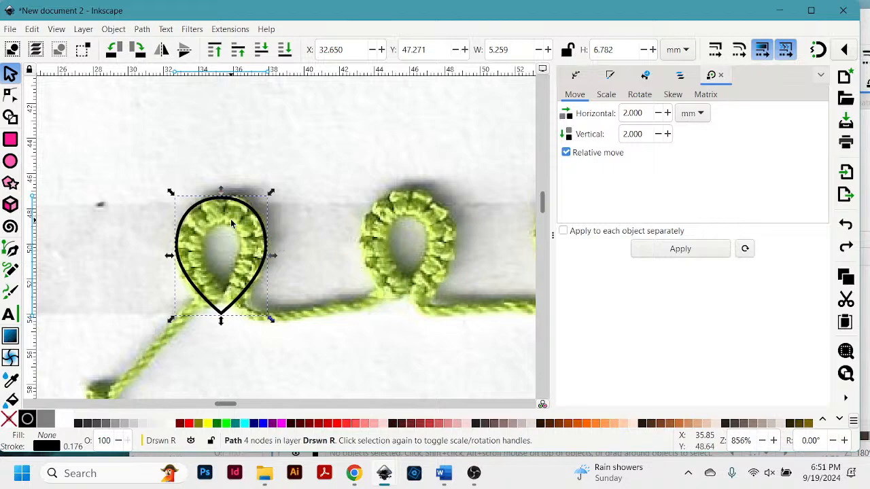
- Try outsetting the ring path by one 0.3 px step, check the fit against the scanned ring up close, and undo the outset
{"action": "key", "text": "ctrl"}
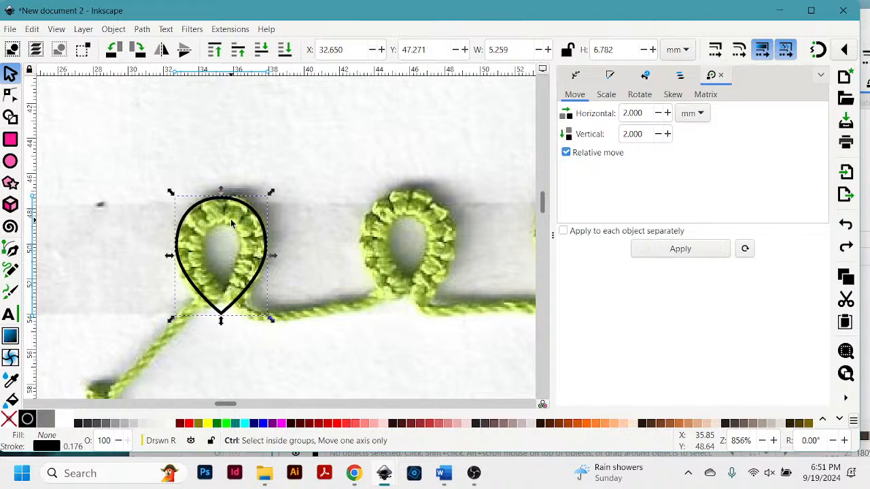
{"action": "key", "text": "period"}
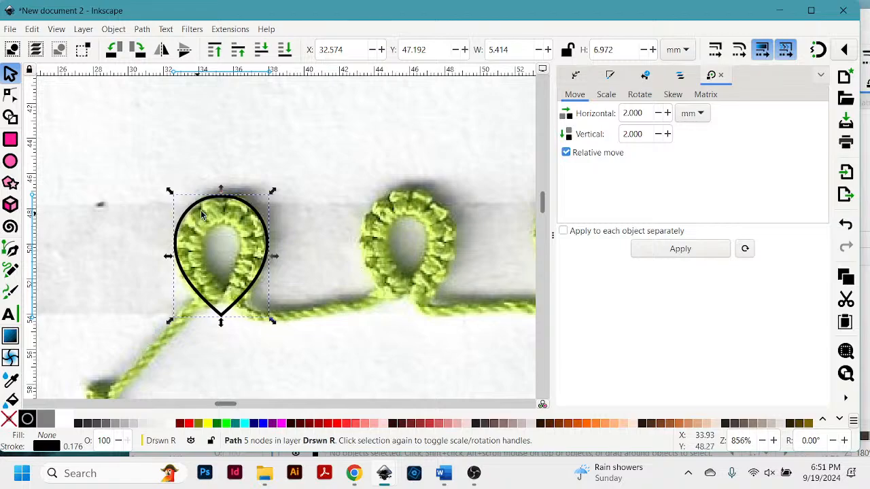
{"action": "key", "text": "z"}
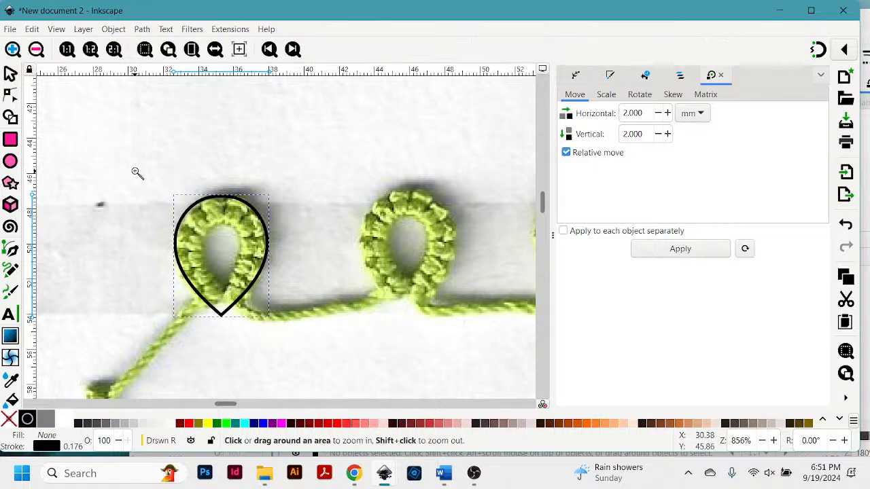
{"action": "left_click_drag", "start_coordinate": [149, 184], "coordinate": [303, 340]}
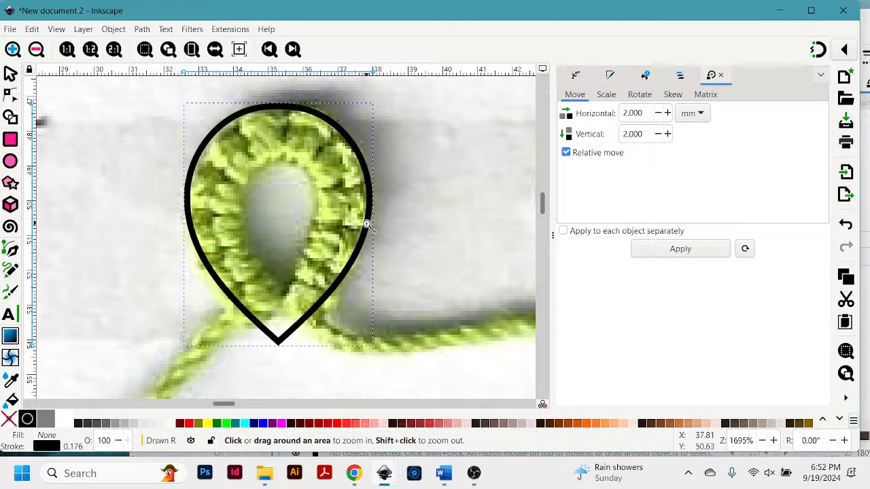
{"action": "key", "text": "ctrl+z"}
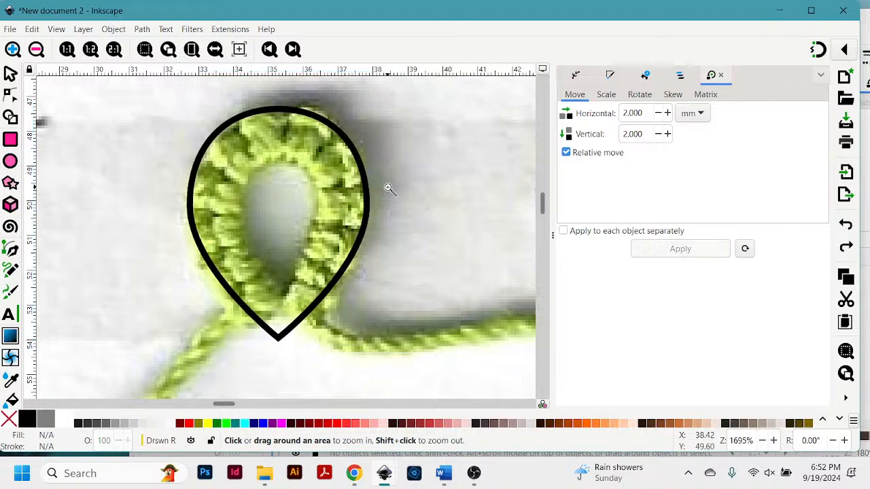
- Undo the ring path's last two moves, keeping both of the first scanned rings in view
{"action": "key", "text": "ctrl+minus"}
{"action": "key", "text": "minus"}
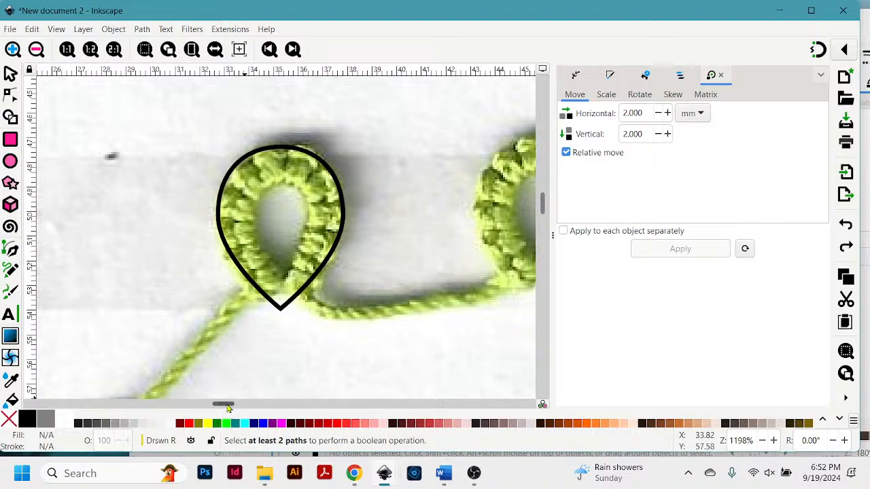
{"action": "left_click_drag", "start_coordinate": [227, 406], "coordinate": [231, 406]}
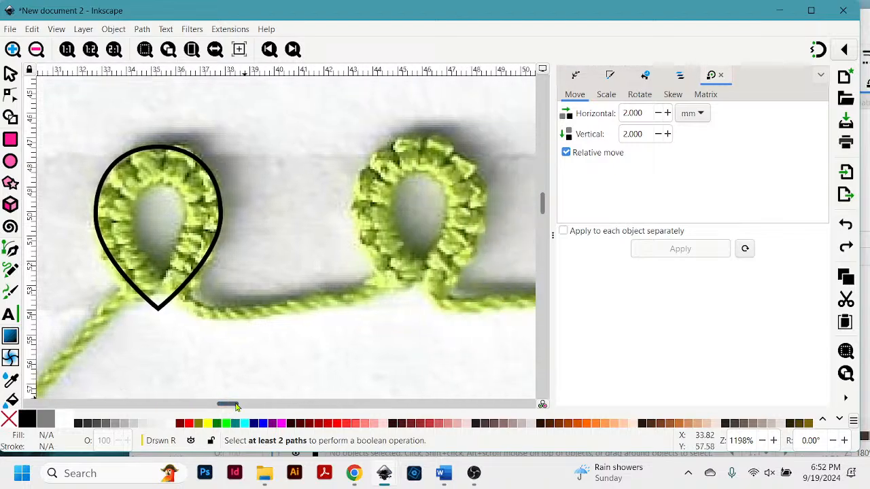
{"action": "key", "text": "ctrl+z"}
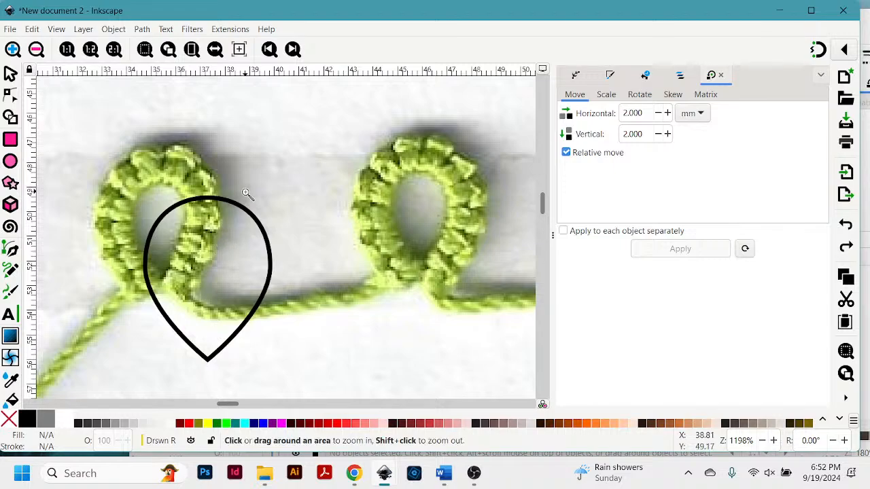
{"action": "key", "text": "ctrl+z"}
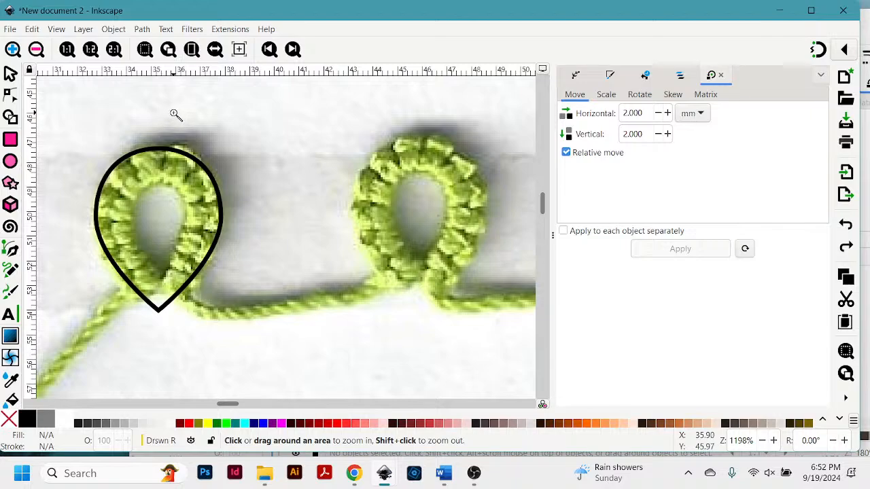
- Open the undo history and restore the document to the last Move entry before the outset
{"action": "left_click", "coordinate": [32, 29]}
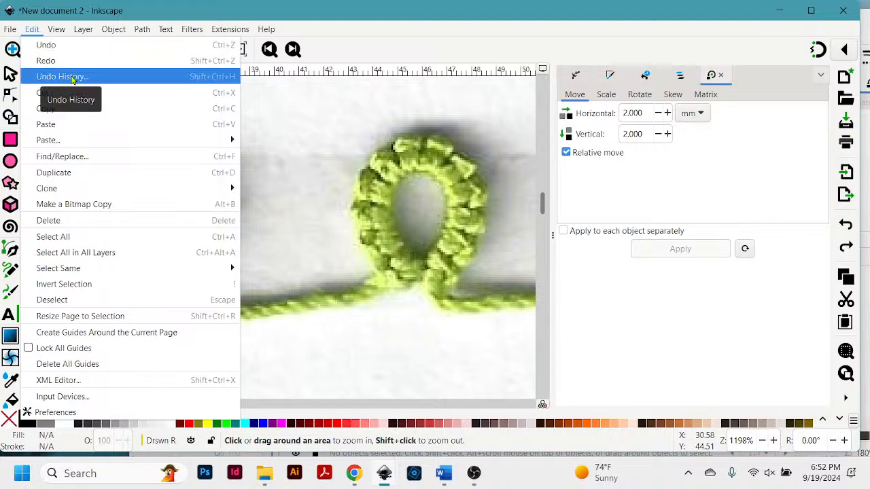
{"action": "left_click", "coordinate": [73, 78]}
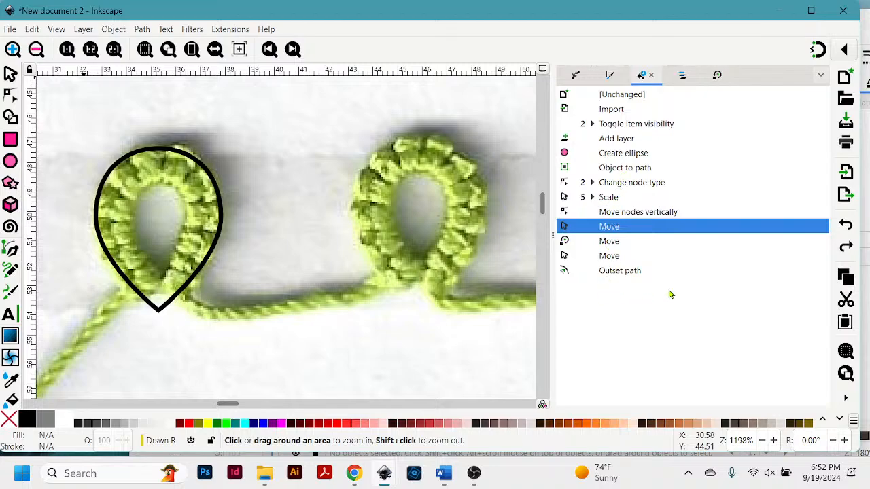
{"action": "left_click", "coordinate": [614, 256]}
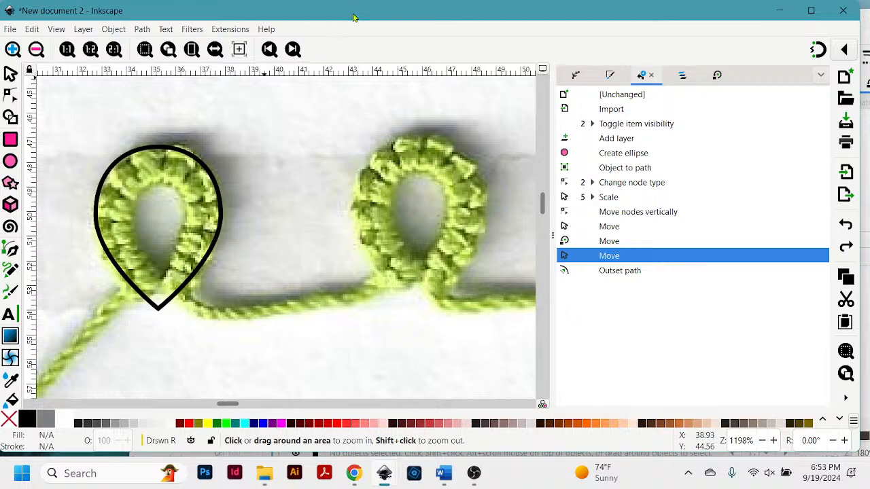
- Shift the Inkscape window aside and place the browser's live-stream chat window beside it, keeping Inkscape in front
{"action": "left_click_drag", "start_coordinate": [353, 17], "coordinate": [389, 22]}
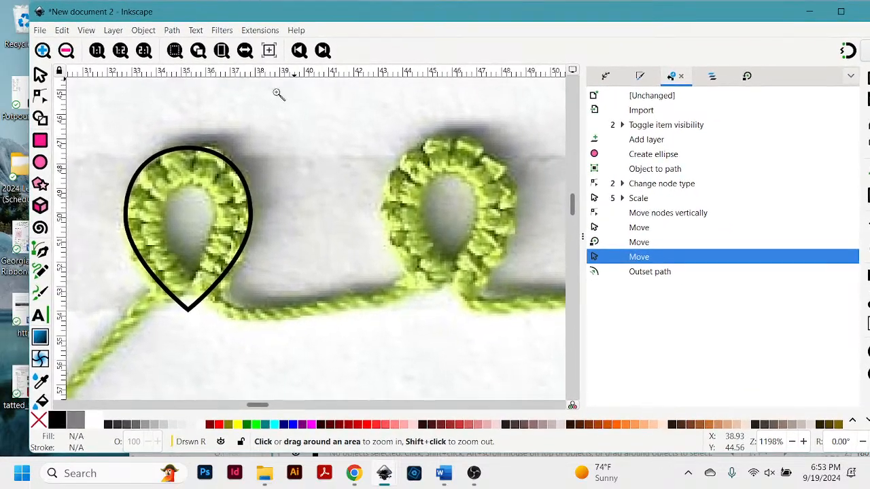
{"action": "left_click_drag", "start_coordinate": [263, 14], "coordinate": [369, 27]}
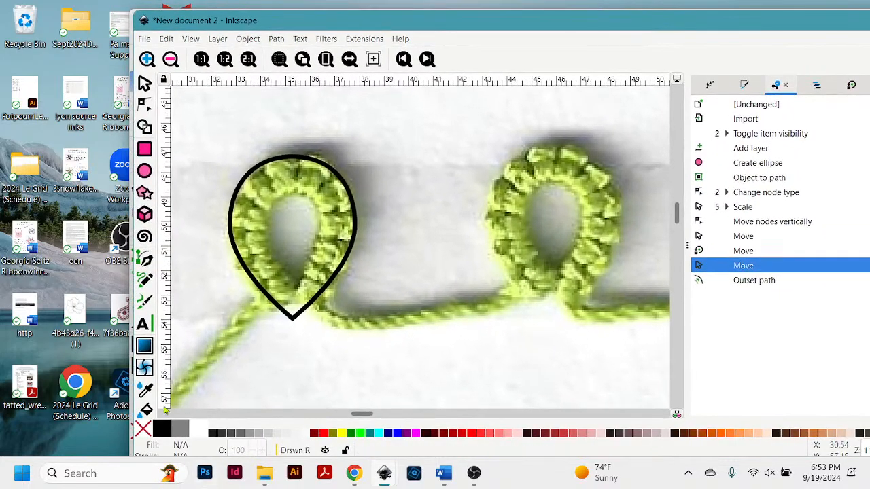
{"action": "mouse_move", "coordinate": [354, 473]}
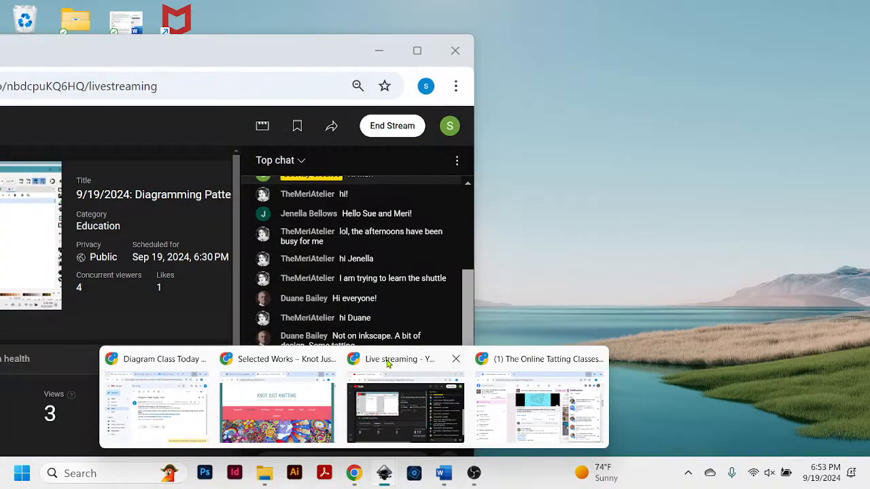
{"action": "left_click", "coordinate": [389, 362]}
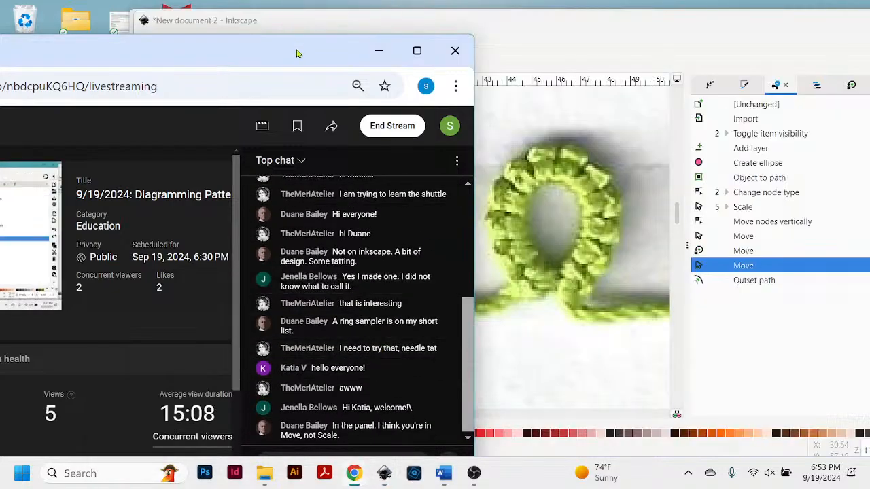
{"action": "left_click_drag", "start_coordinate": [298, 51], "coordinate": [67, 41]}
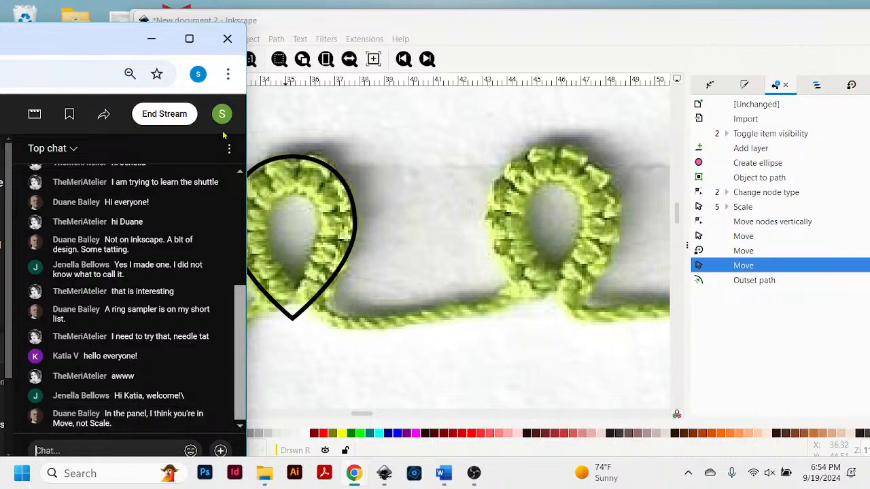
{"action": "left_click", "coordinate": [445, 23]}
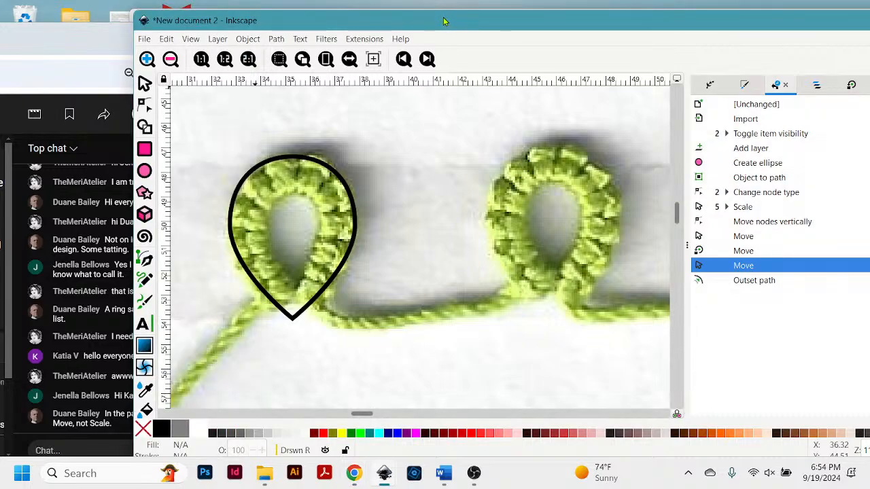
{"action": "mouse_move", "coordinate": [441, 23]}
{"action": "left_mouse_down"}
{"action": "mouse_move", "coordinate": [431, 24]}
{"action": "mouse_move", "coordinate": [439, 23]}
{"action": "left_mouse_up"}
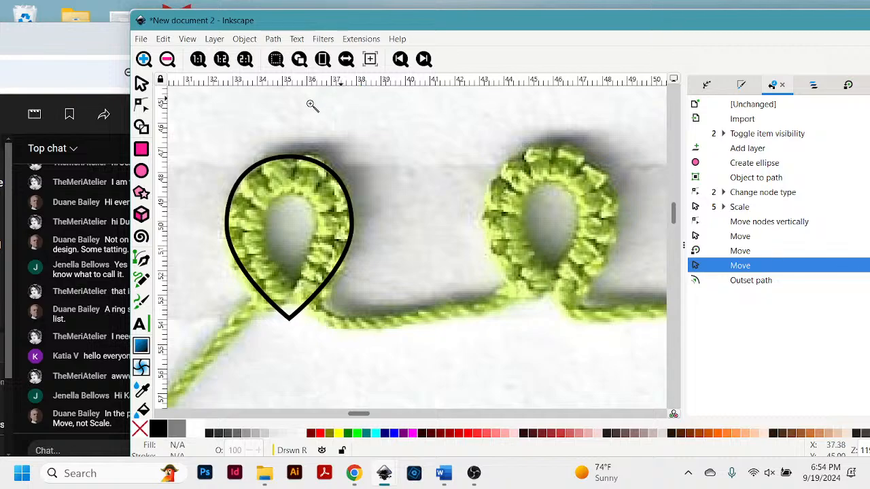
- Try outsetting the ring path by one 0.3 px step again, and undo the outset together with the two preceding moves
{"action": "key", "text": "s"}
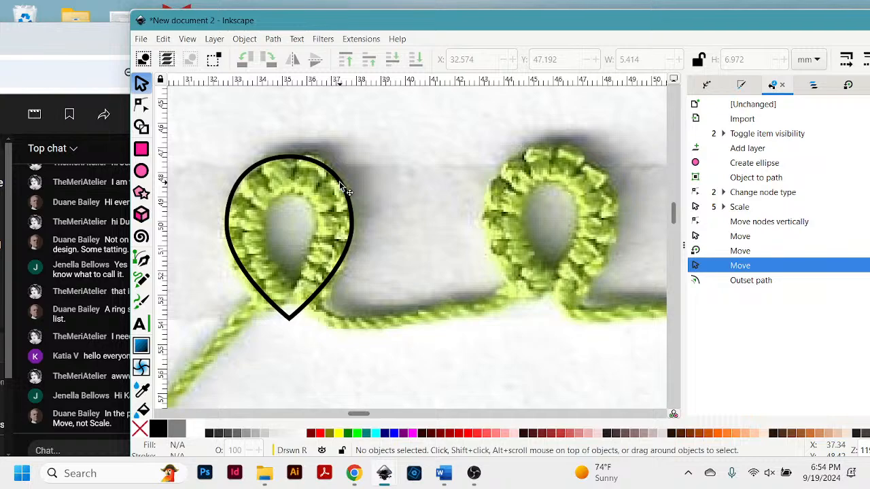
{"action": "left_click", "coordinate": [345, 191]}
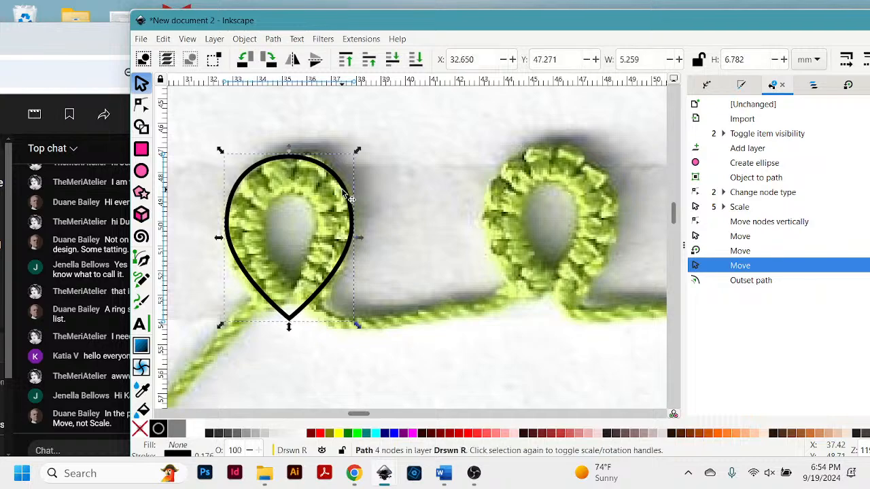
{"action": "key", "text": "ctrl"}
{"action": "key", "text": "ctrl+parenright"}
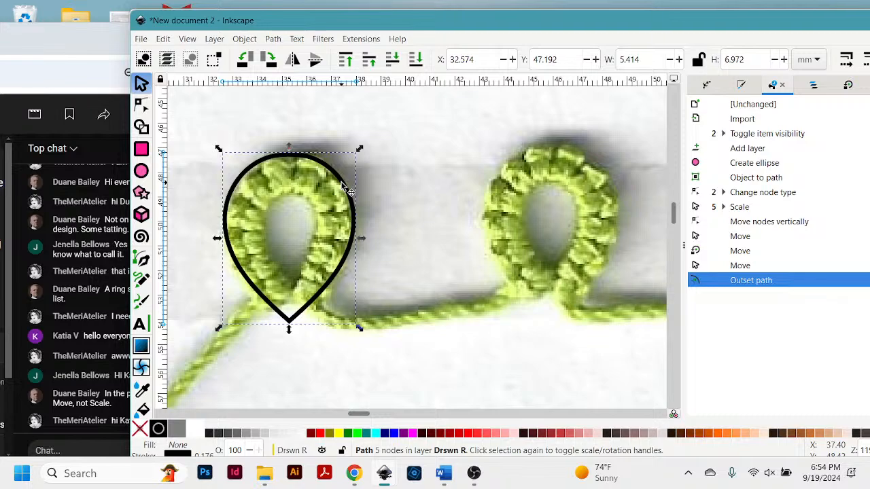
{"action": "key", "text": "ctrl+z"}
{"action": "key", "text": "ctrl+z"}
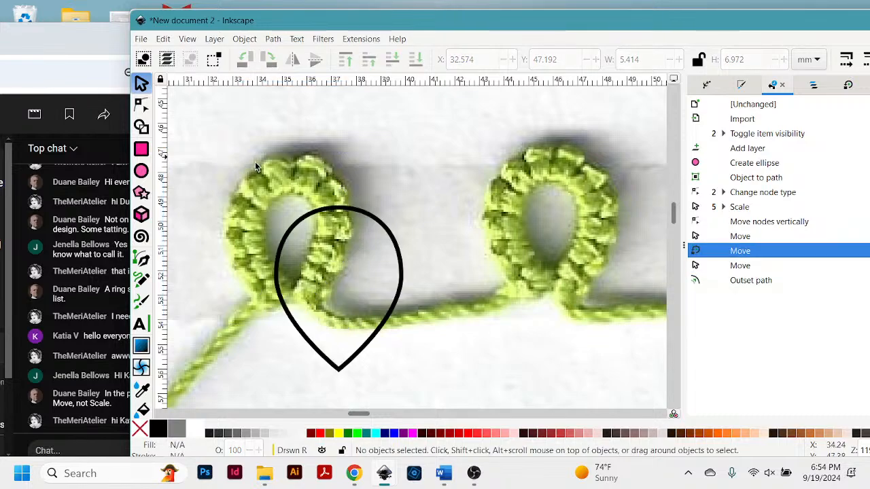
{"action": "key", "text": "ctrl+z"}
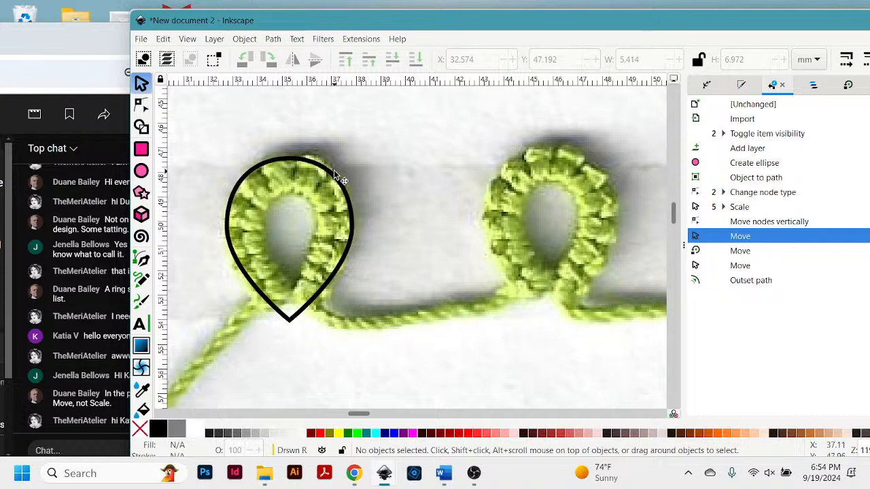
{"action": "left_click", "coordinate": [332, 177]}
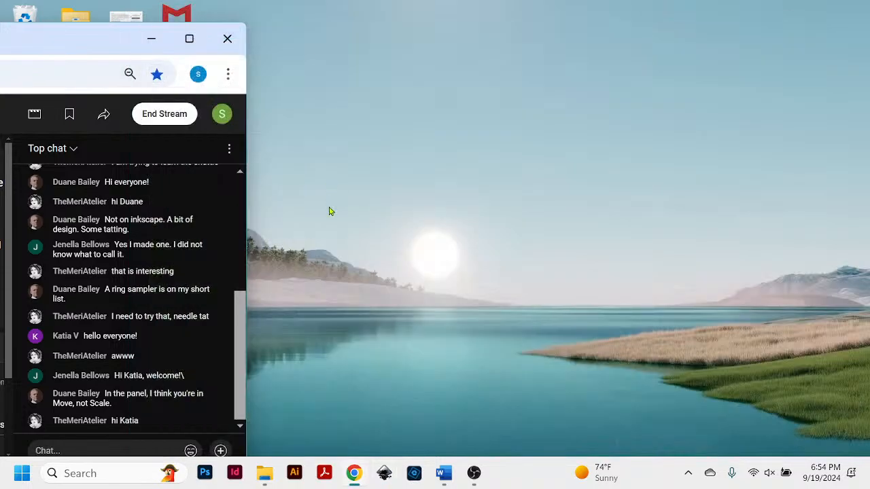
- Relaunch Inkscape and open the recent file size20ring_samples.svg
{"action": "left_click", "coordinate": [384, 473]}
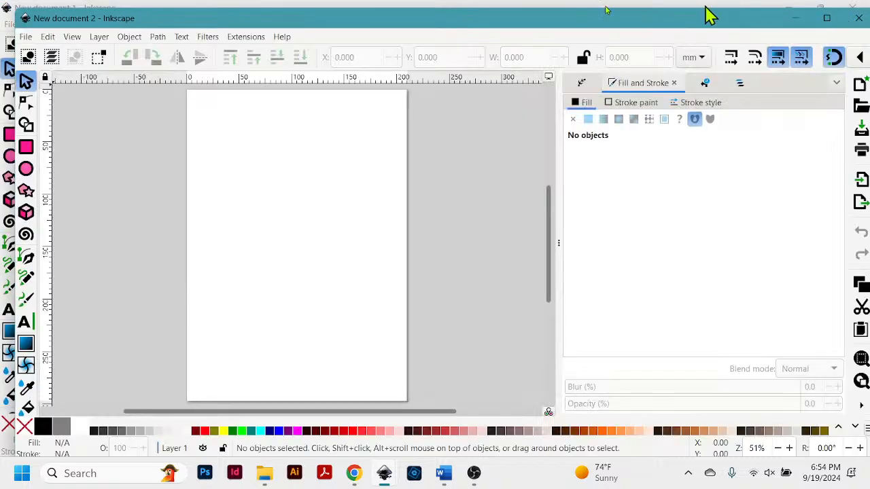
{"action": "left_click", "coordinate": [28, 39]}
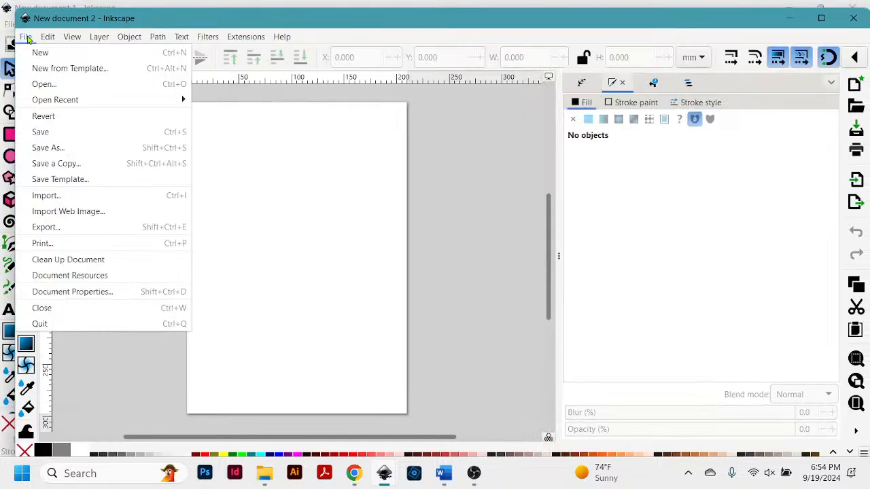
{"action": "mouse_move", "coordinate": [54, 100]}
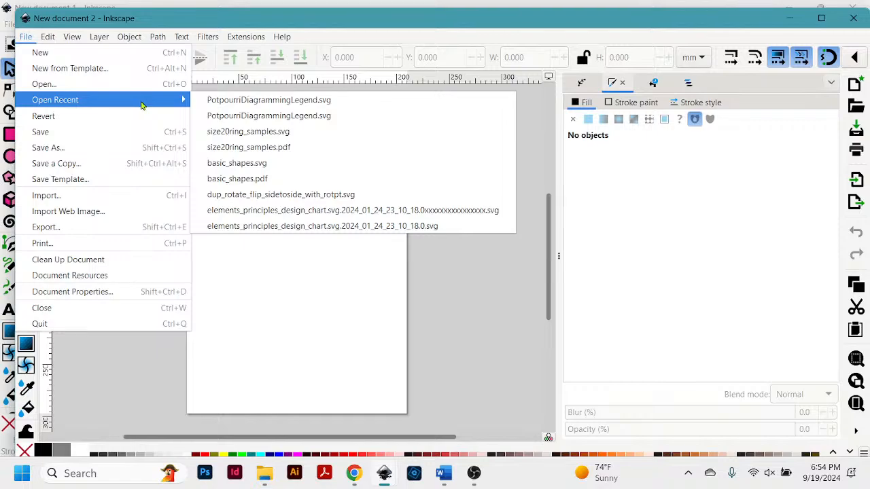
{"action": "left_click", "coordinate": [250, 131]}
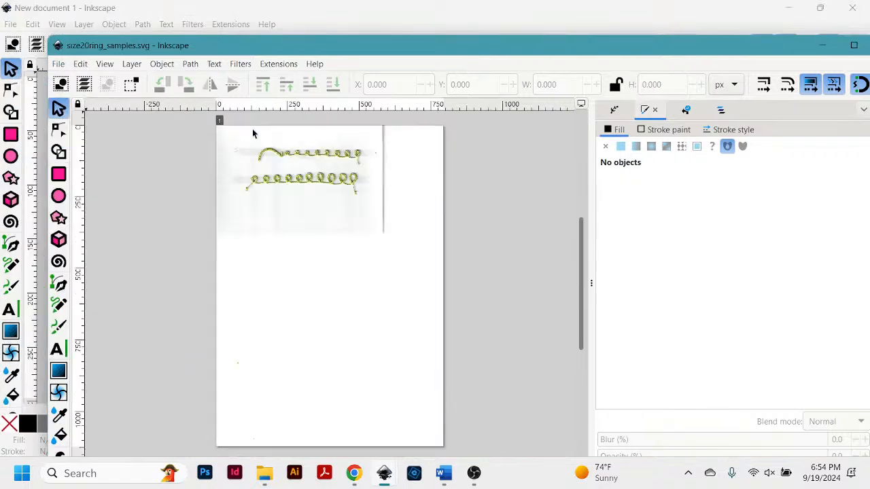
- Close the empty New document 1 window and frame the first rings of the lower sample row in size20ring_samples.svg beside the chat
{"action": "left_click_drag", "start_coordinate": [381, 48], "coordinate": [463, 27]}
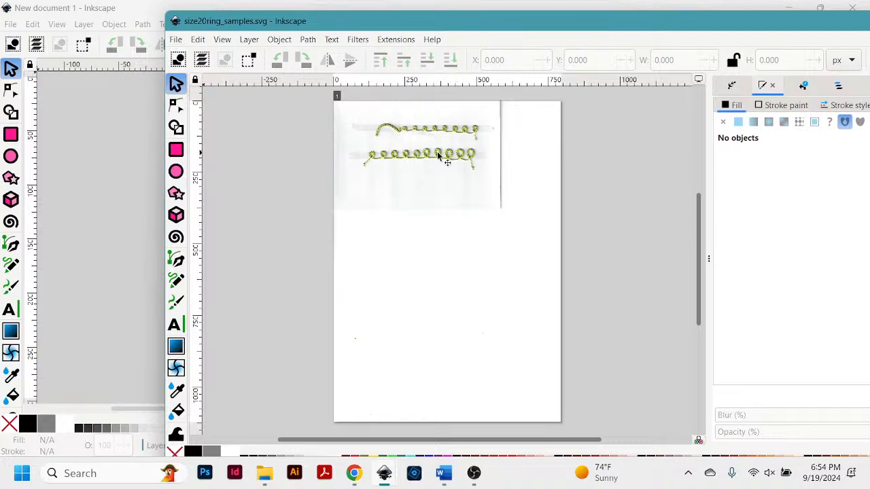
{"action": "left_click_drag", "start_coordinate": [524, 27], "coordinate": [455, 44]}
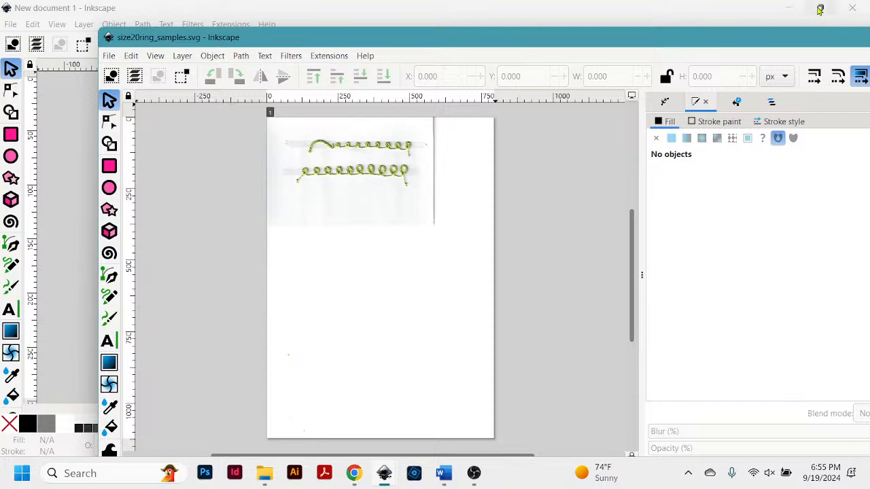
{"action": "left_click", "coordinate": [851, 9]}
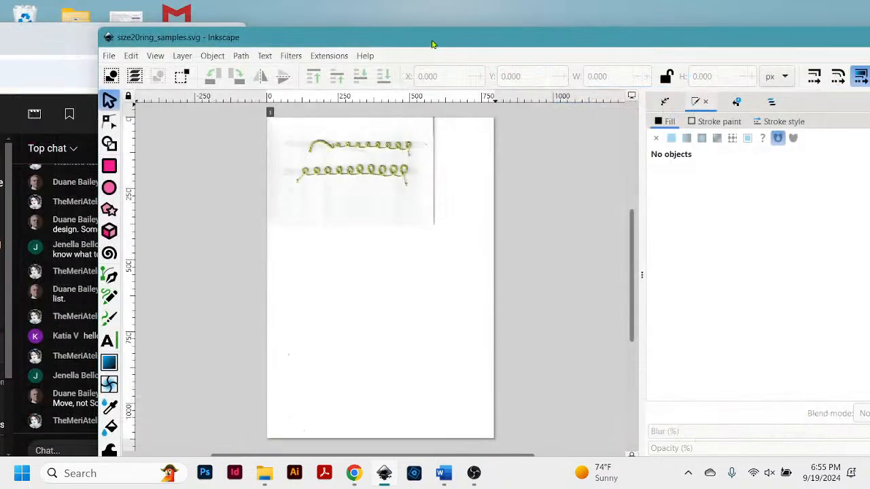
{"action": "left_click_drag", "start_coordinate": [422, 40], "coordinate": [491, 26]}
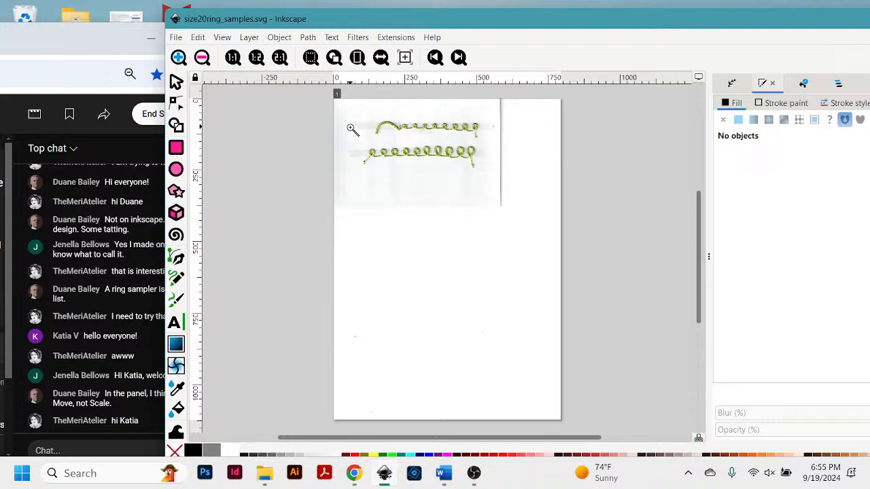
{"action": "left_click_drag", "start_coordinate": [351, 128], "coordinate": [440, 173]}
{"action": "left_click", "coordinate": [397, 285]}
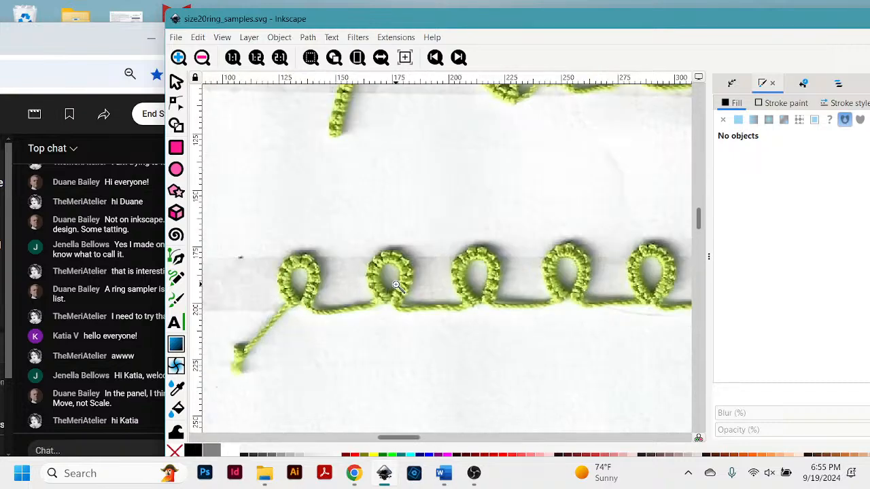
{"action": "left_click", "coordinate": [397, 285]}
{"action": "left_click_drag", "start_coordinate": [390, 440], "coordinate": [384, 440]}
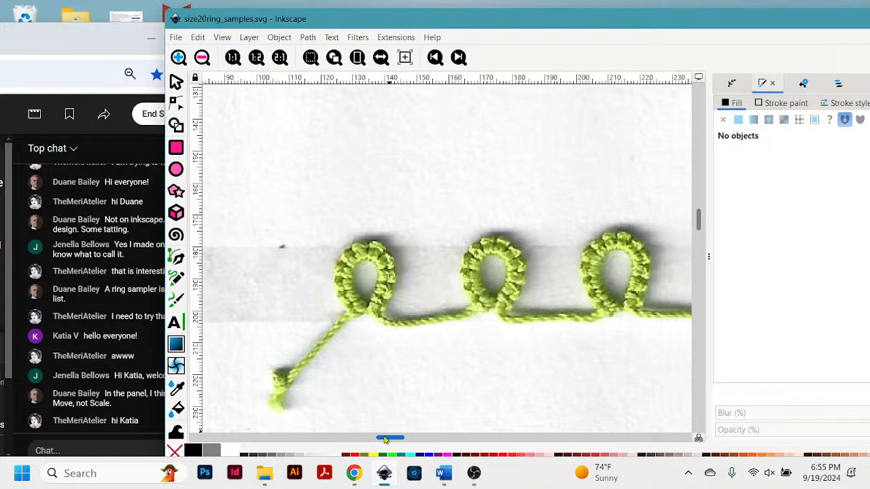
- Draw an unfilled ellipse with radii of about 9.4 by 15.1 px around the row's first ring and convert it to a path
{"action": "left_click", "coordinate": [176, 169]}
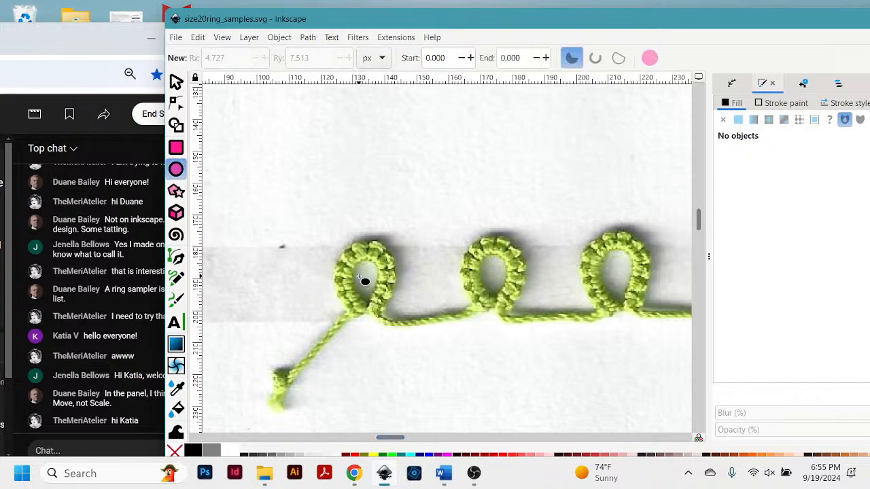
{"action": "left_click_drag", "start_coordinate": [365, 283], "coordinate": [400, 243]}
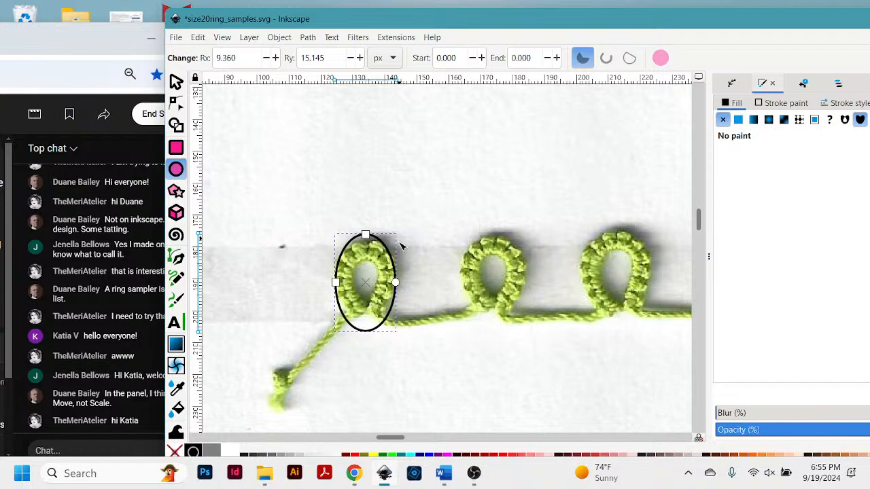
{"action": "key", "text": "n"}
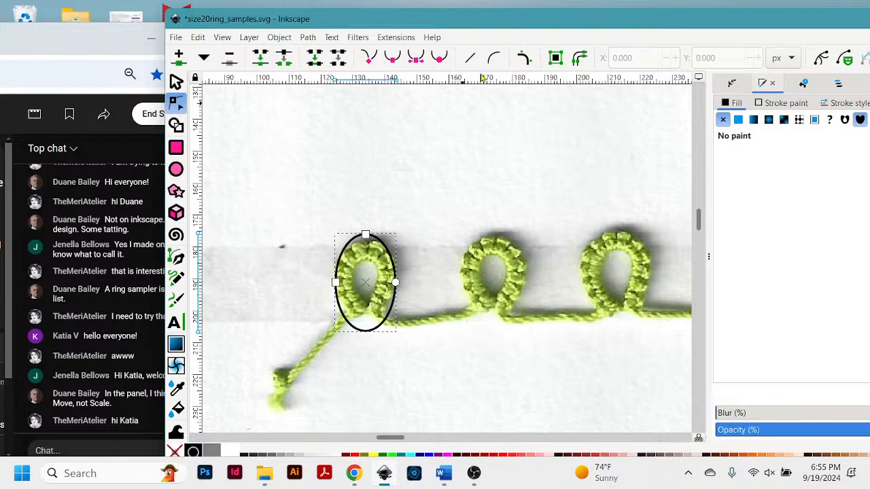
{"action": "left_click", "coordinate": [555, 57]}
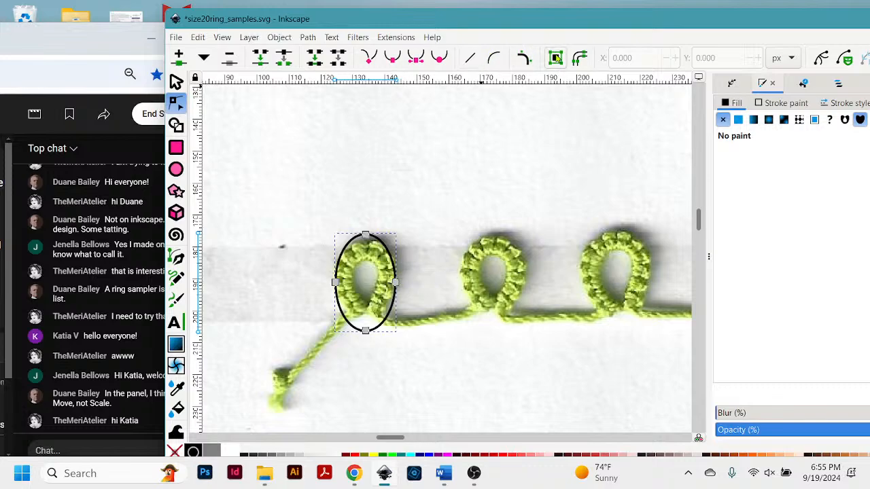
- Try to turn the ellipse's lowest node into a cusp, and undo the change
{"action": "left_click", "coordinate": [366, 331]}
{"action": "left_click", "coordinate": [367, 58]}
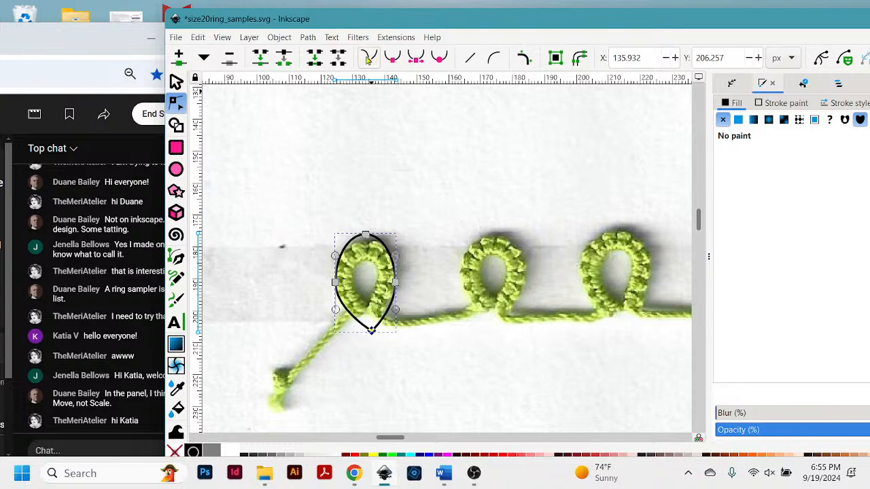
{"action": "left_click", "coordinate": [398, 302]}
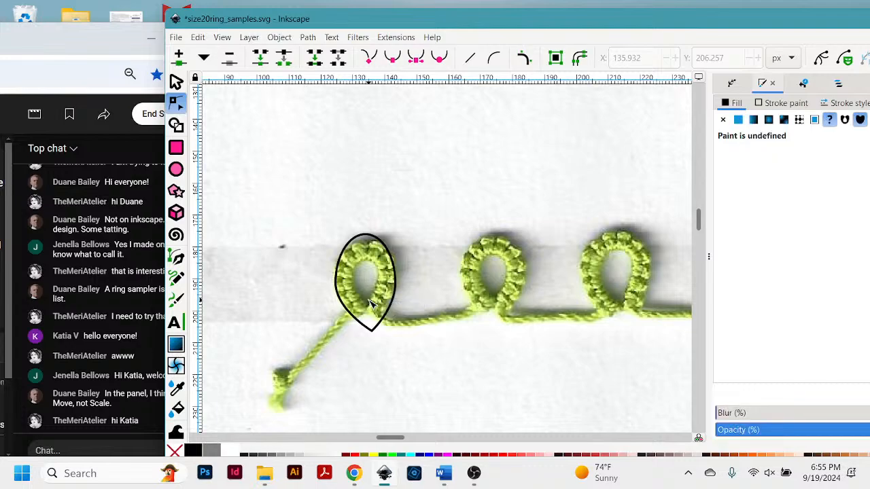
{"action": "key", "text": "ctrl+z"}
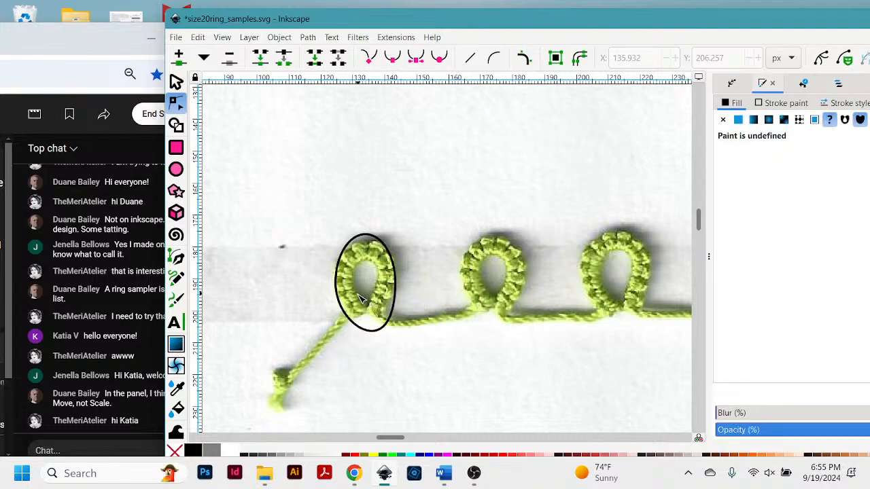
- Make the lowest node of the ellipse path a cusp to form a teardrop point
{"action": "left_click", "coordinate": [365, 330]}
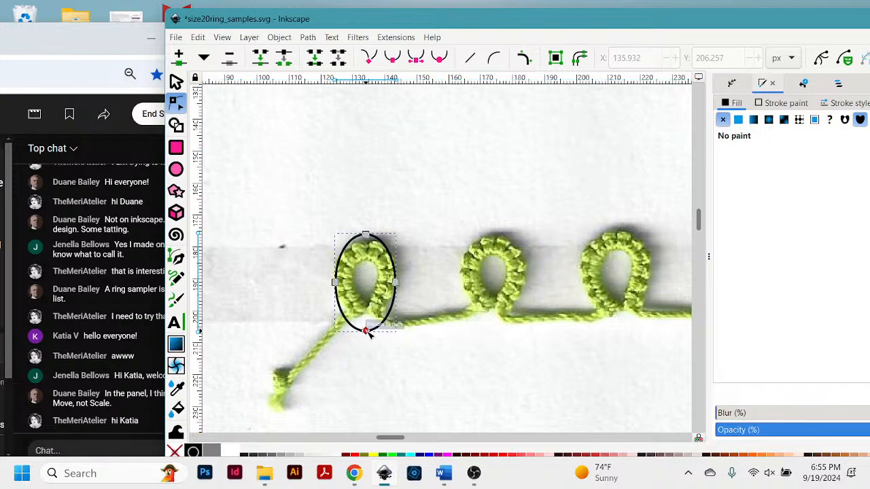
{"action": "left_click", "coordinate": [366, 332]}
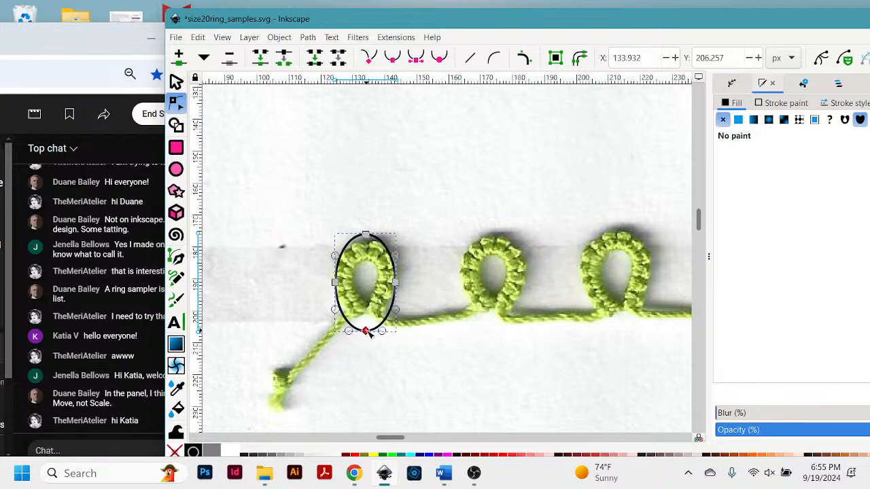
{"action": "left_click", "coordinate": [370, 57]}
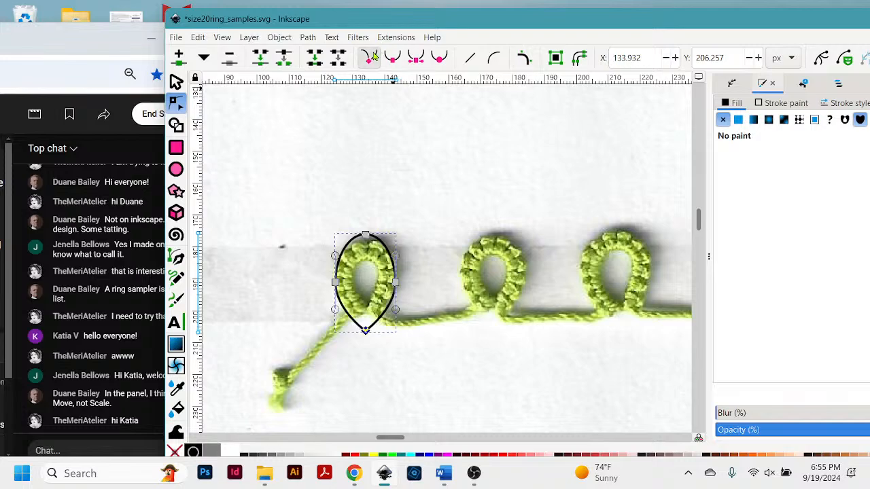
- Move the teardrop's two side nodes up together by 2 px
{"action": "left_click", "coordinate": [336, 282]}
{"action": "left_click", "coordinate": [396, 281], "text": "shift"}
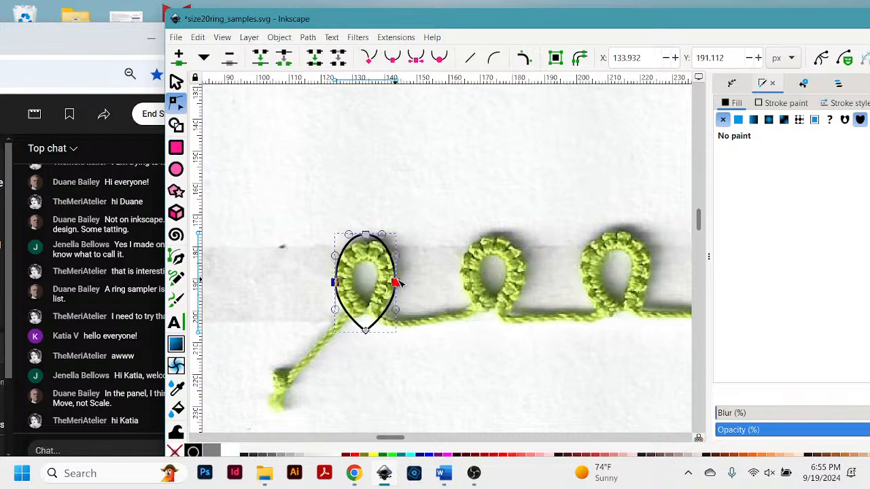
{"action": "key", "text": "Up"}
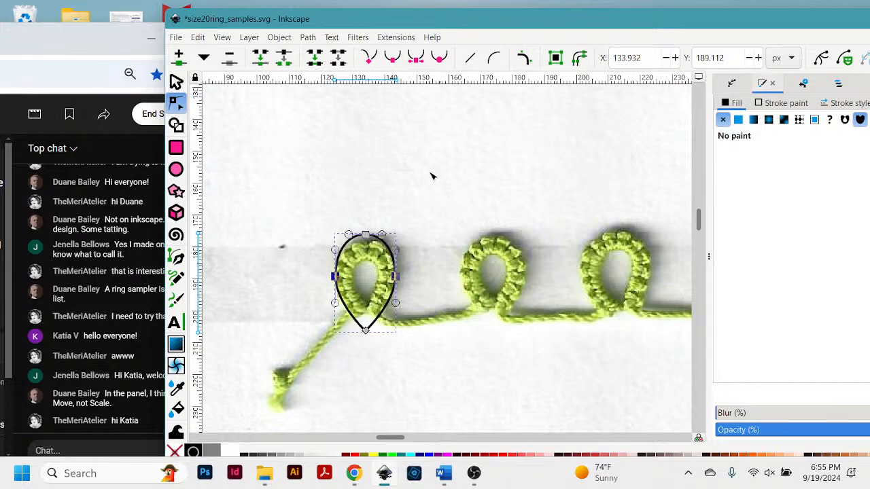
- Try moving the teardrop's top node and squashing its height, undoing these changes
{"action": "mouse_move", "coordinate": [365, 235]}
{"action": "left_mouse_down"}
{"action": "mouse_move", "coordinate": [364, 242]}
{"action": "mouse_move", "coordinate": [363, 231]}
{"action": "left_mouse_up"}
{"action": "key", "text": "ctrl+z"}
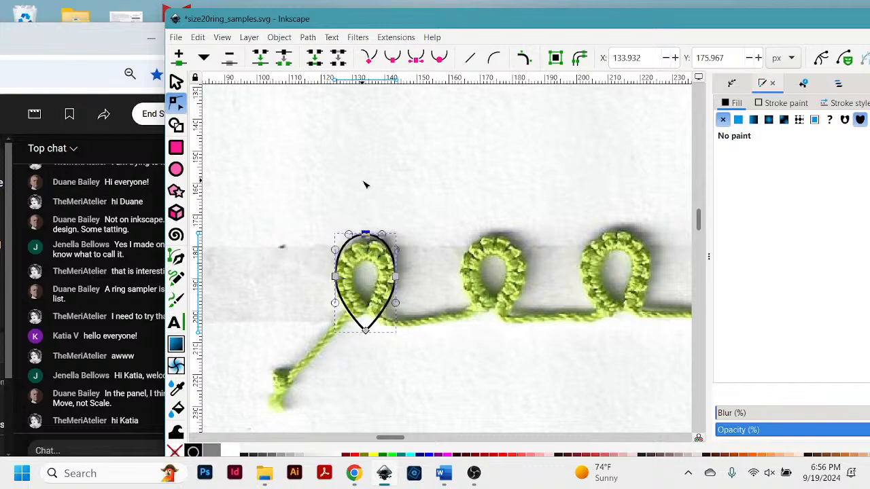
{"action": "key", "text": "s"}
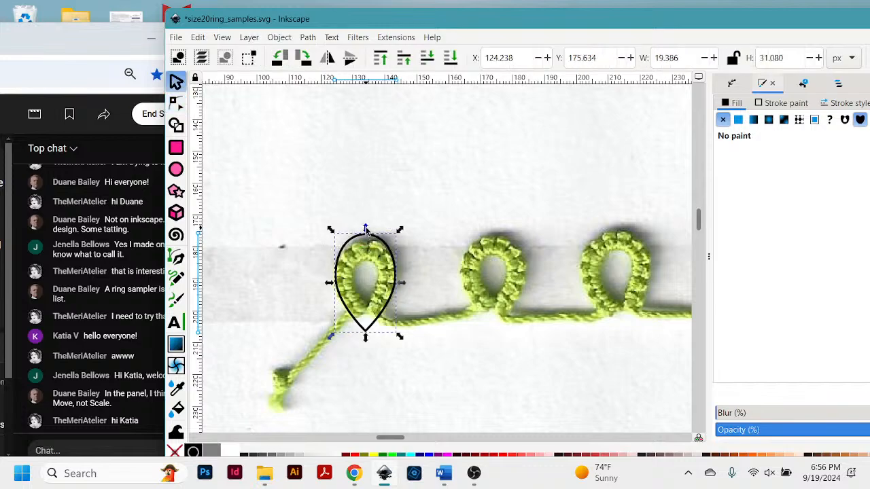
{"action": "left_click_drag", "start_coordinate": [366, 229], "coordinate": [401, 244]}
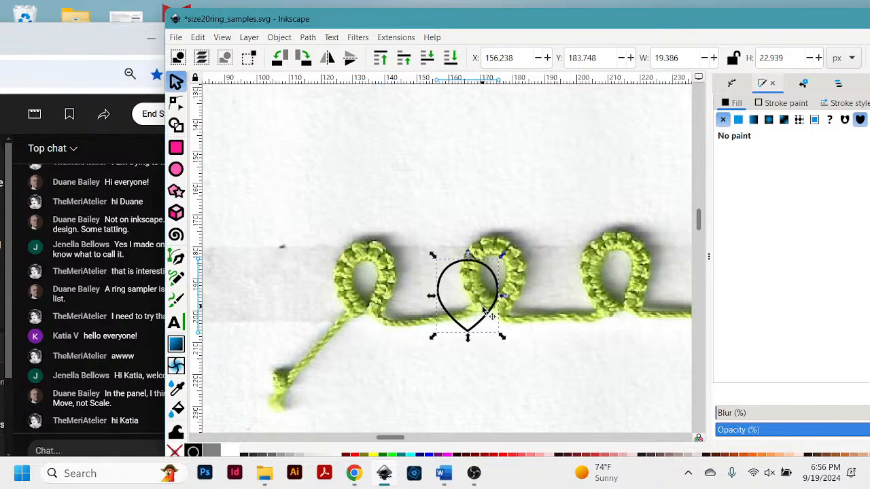
{"action": "key", "text": "ctrl+z"}
- Shift the scanned ring image up and to the left, and place the teardrop over the first ring
{"action": "left_click_drag", "start_coordinate": [465, 297], "coordinate": [441, 271]}
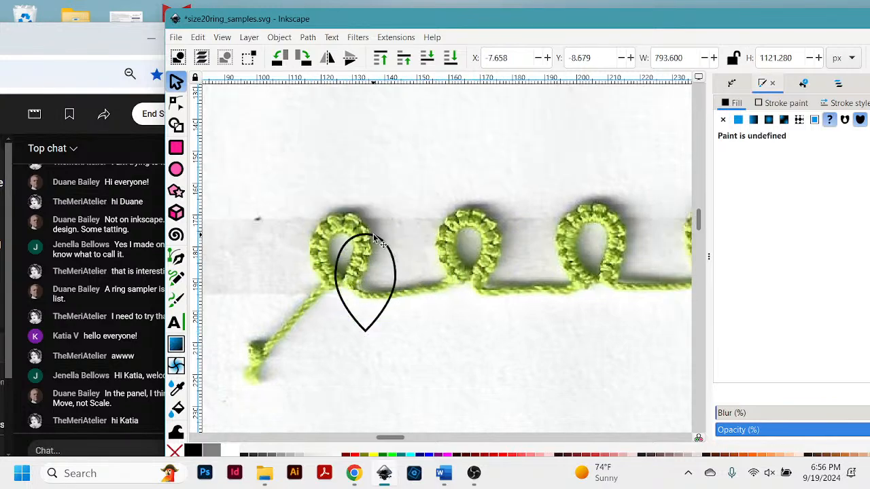
{"action": "left_click_drag", "start_coordinate": [366, 235], "coordinate": [345, 200]}
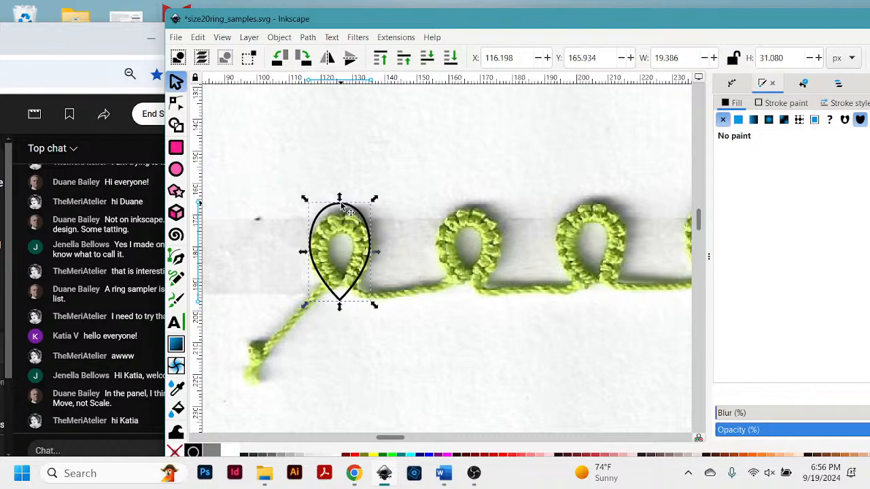
- Nudge the teardrop 28 px to the right, toward the second ring
{"action": "key", "text": "Right"}
{"action": "key", "text": "Right"}
{"action": "key", "text": "Right"}
{"action": "key", "text": "Right"}
{"action": "key", "text": "Right"}
{"action": "key", "text": "Right"}
{"action": "key", "text": "Right"}
{"action": "key", "text": "Right"}
{"action": "key", "text": "Right"}
{"action": "key", "text": "Right"}
{"action": "key", "text": "Right"}
{"action": "key", "text": "Right"}
{"action": "key", "text": "Right"}
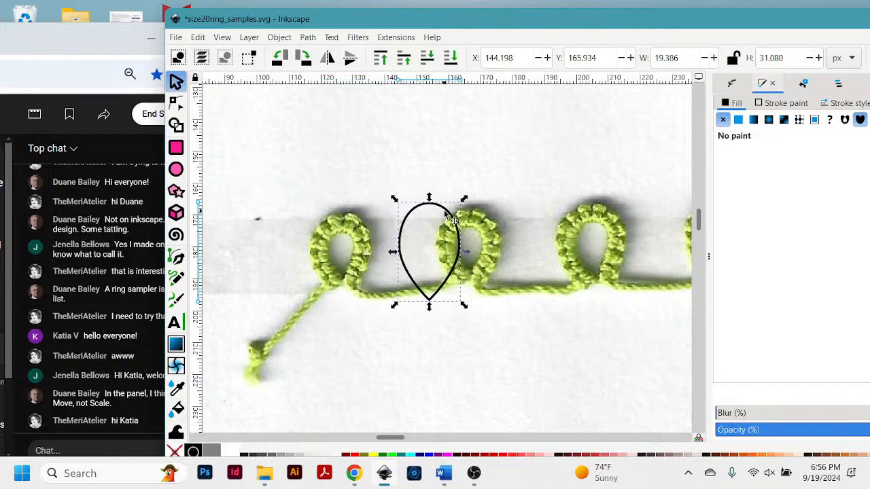
- Place the teardrop back on the first ring and reduce its height to about 27 px to fit
{"action": "left_click_drag", "start_coordinate": [456, 218], "coordinate": [355, 220]}
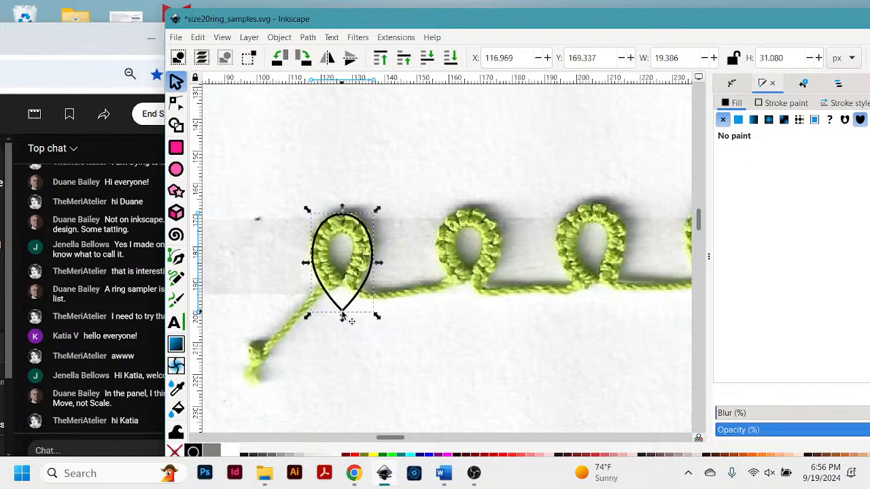
{"action": "left_click_drag", "start_coordinate": [344, 317], "coordinate": [340, 305]}
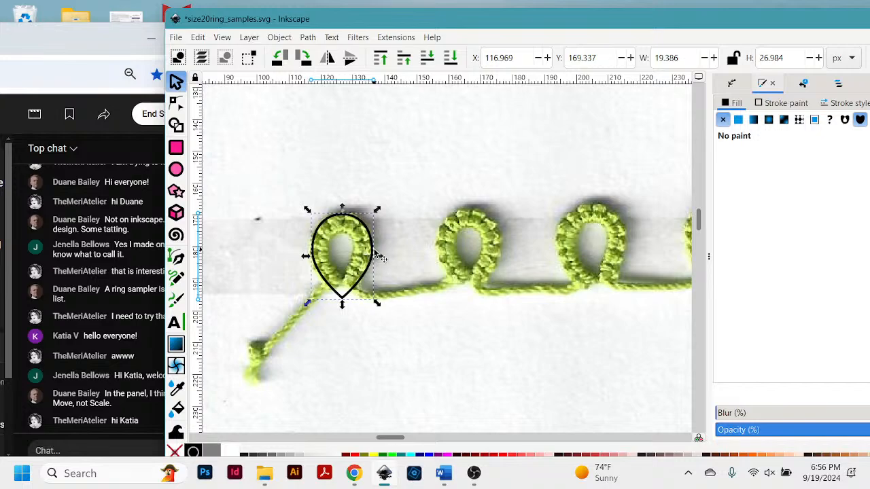
- Try a duplicate of the teardrop on the second ring, enlarging and shrinking it, and delete the copy
{"action": "left_click_drag", "start_coordinate": [381, 256], "coordinate": [504, 250]}
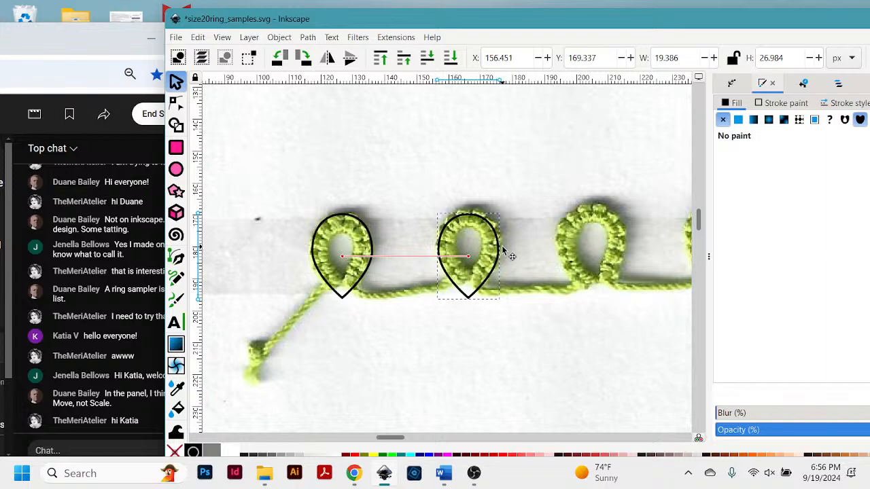
{"action": "left_click_drag", "start_coordinate": [503, 251], "coordinate": [504, 251]}
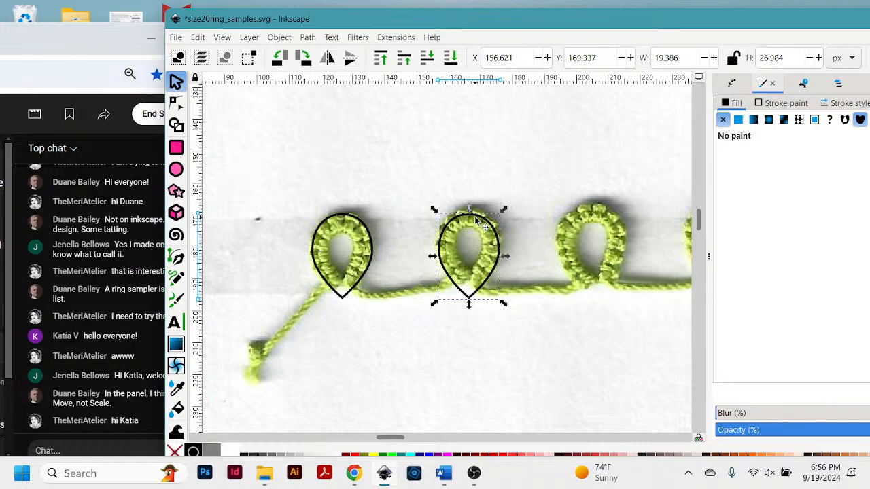
{"action": "left_click_drag", "start_coordinate": [470, 214], "coordinate": [490, 225]}
{"action": "key", "text": "period"}
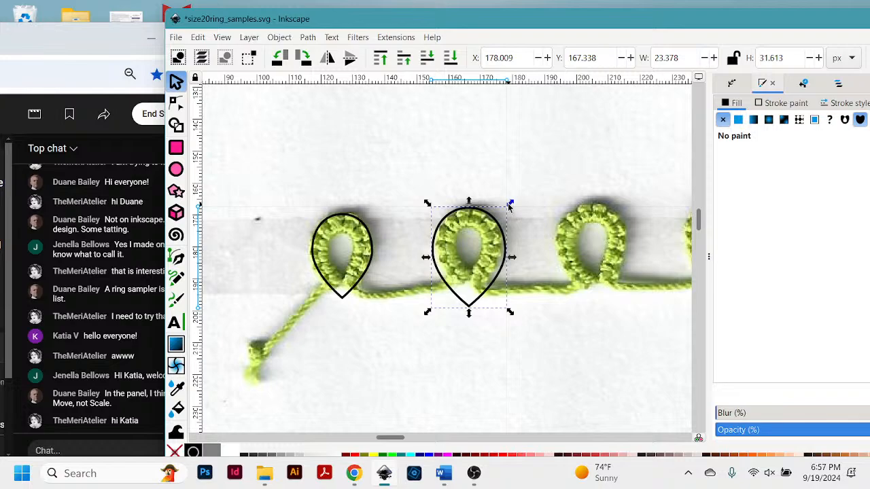
{"action": "left_click_drag", "start_coordinate": [508, 203], "coordinate": [503, 214]}
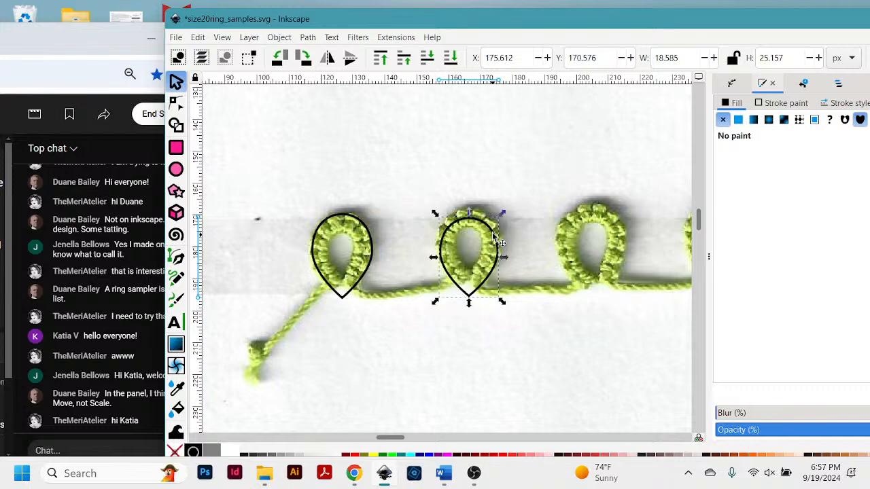
{"action": "key", "text": "Delete"}
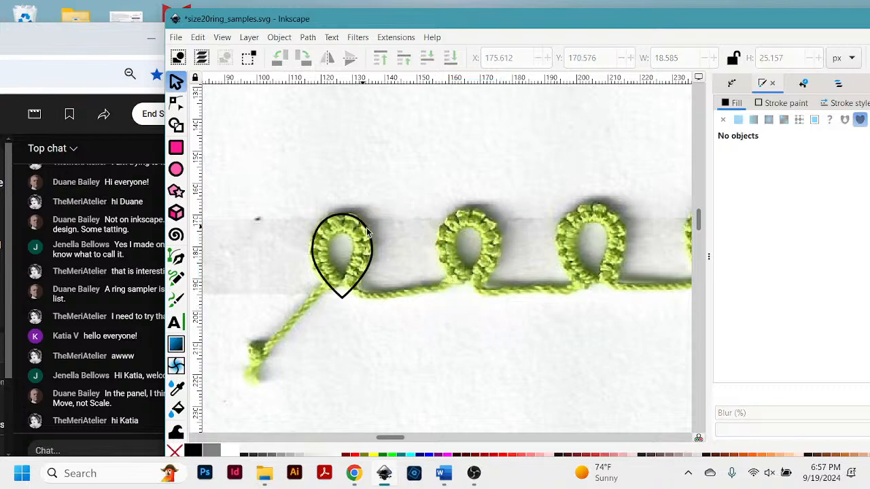
- Duplicate the first teardrop onto the second ring, and place an outset copy of about 23.4 by 31.6 px on the third ring
{"action": "left_click", "coordinate": [372, 245]}
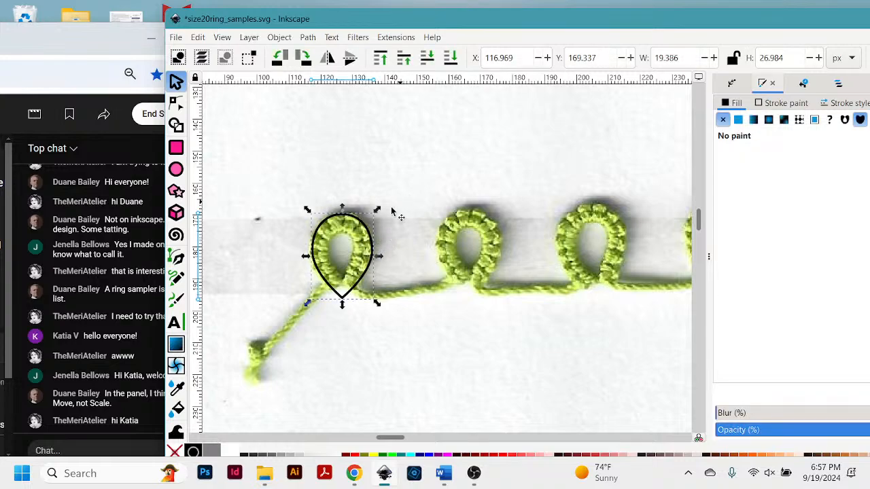
{"action": "left_click_drag", "start_coordinate": [378, 252], "coordinate": [499, 243]}
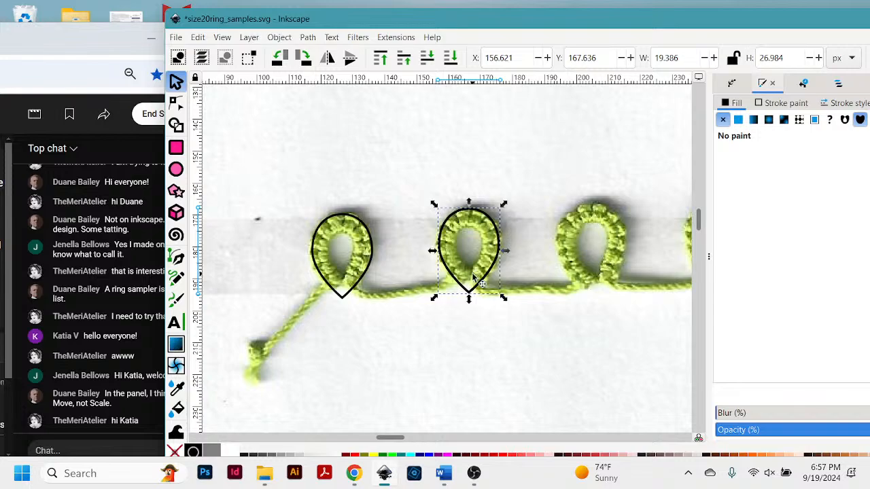
{"action": "key", "text": "ctrl+parenright"}
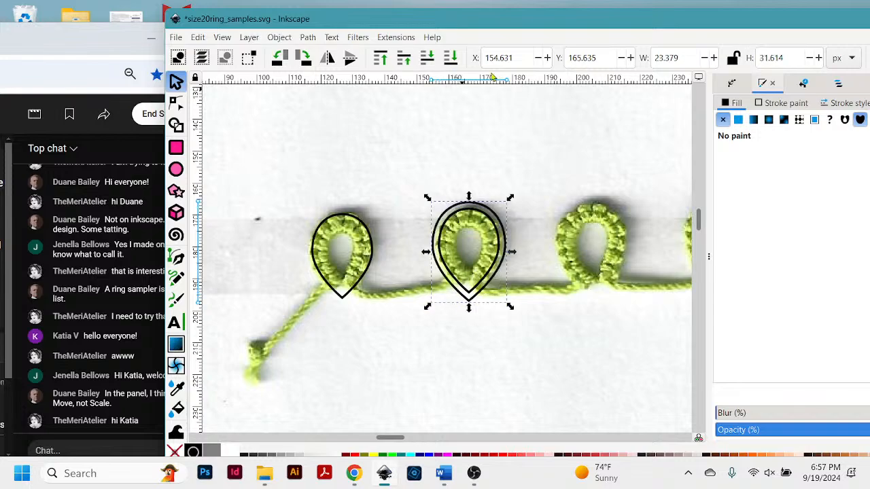
{"action": "left_click_drag", "start_coordinate": [511, 253], "coordinate": [632, 252]}
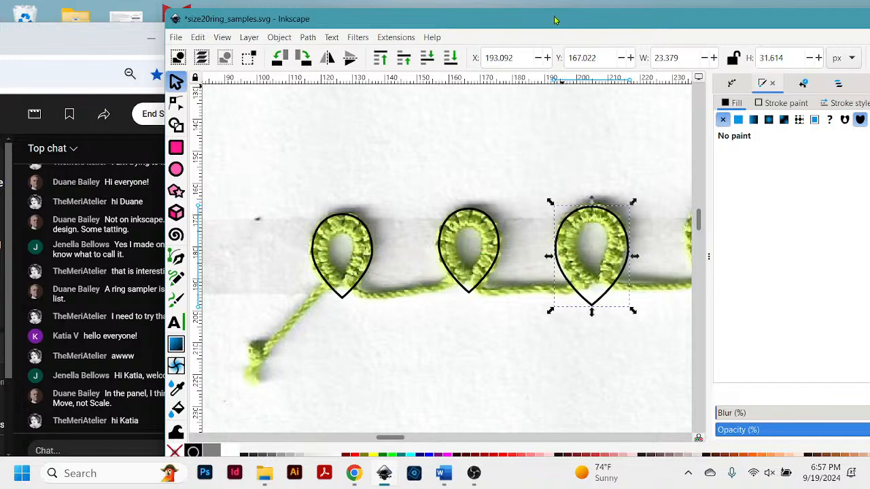
- Shift the Inkscape window over, try the outset teardrop on the fourth ring, and return it to the third ring
{"action": "left_click_drag", "start_coordinate": [553, 20], "coordinate": [472, 15]}
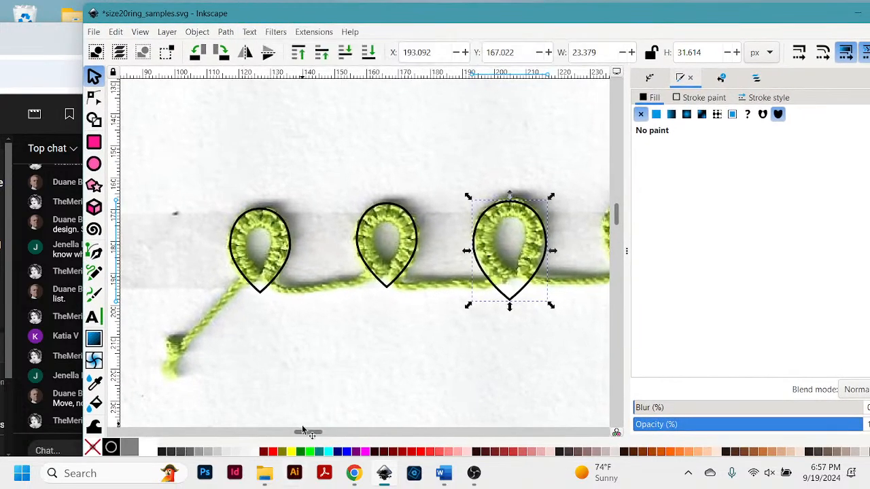
{"action": "mouse_move", "coordinate": [303, 430]}
{"action": "left_mouse_down"}
{"action": "mouse_move", "coordinate": [325, 438]}
{"action": "mouse_move", "coordinate": [314, 437]}
{"action": "left_mouse_up"}
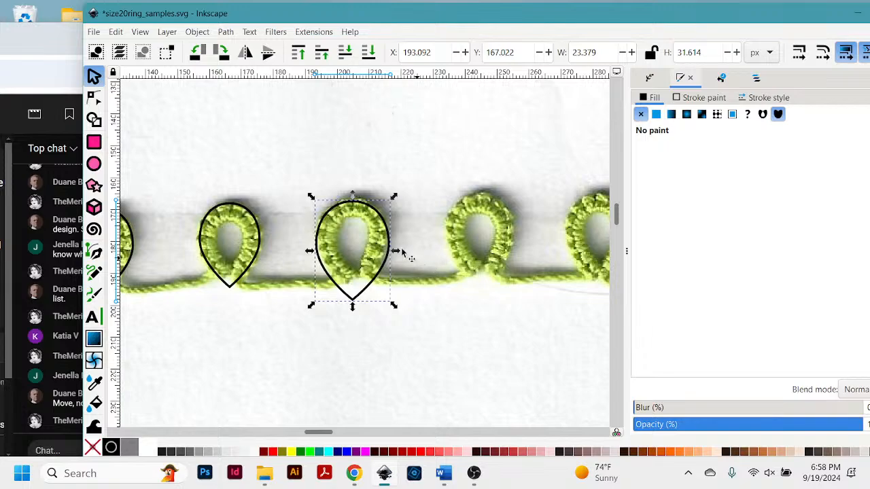
{"action": "left_click_drag", "start_coordinate": [393, 248], "coordinate": [519, 235]}
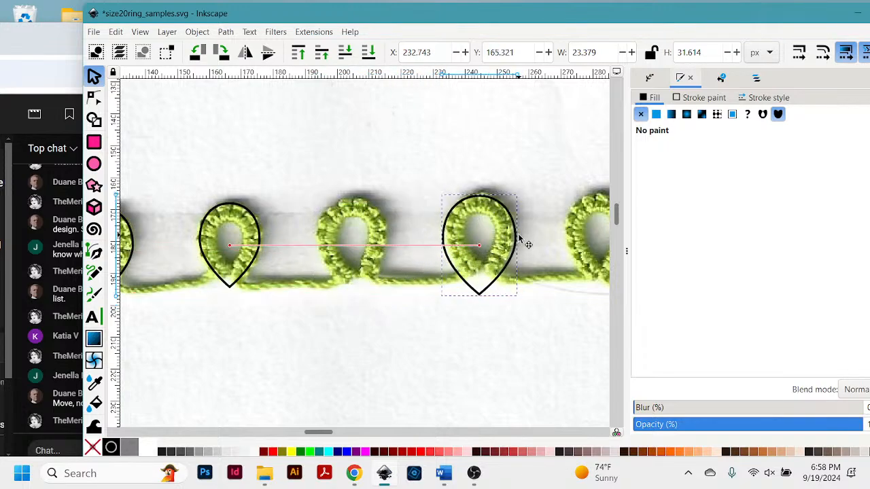
{"action": "left_click_drag", "start_coordinate": [518, 234], "coordinate": [393, 242]}
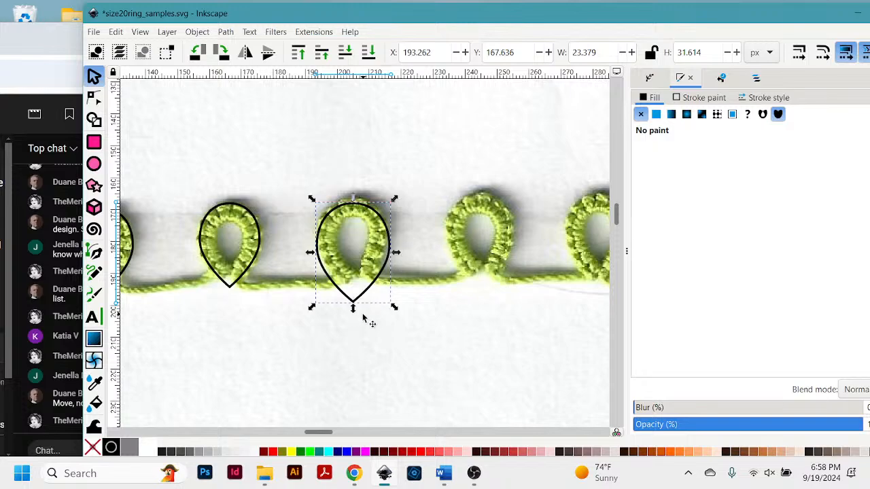
- Scale the outset teardrop down to about 21.7 by 28.2 px on the third ring, and set it aside below the row
{"action": "left_click_drag", "start_coordinate": [354, 304], "coordinate": [354, 299]}
{"action": "left_click_drag", "start_coordinate": [397, 246], "coordinate": [392, 244]}
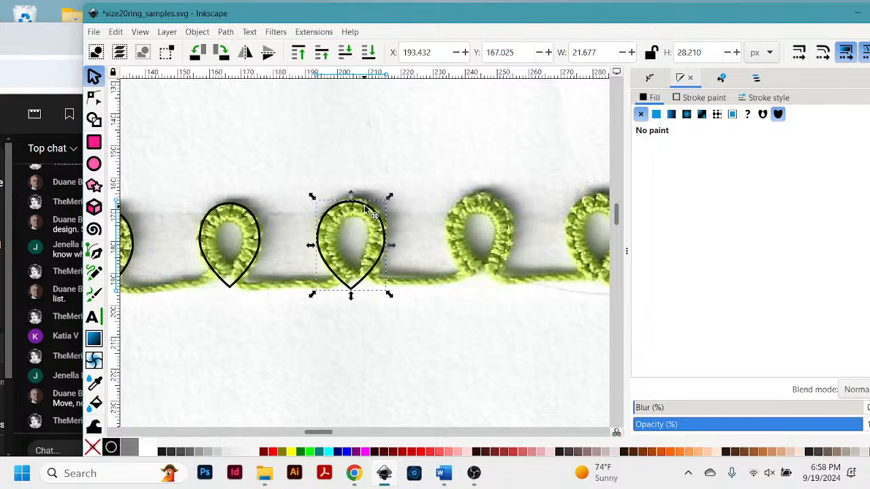
{"action": "left_click_drag", "start_coordinate": [367, 208], "coordinate": [287, 299]}
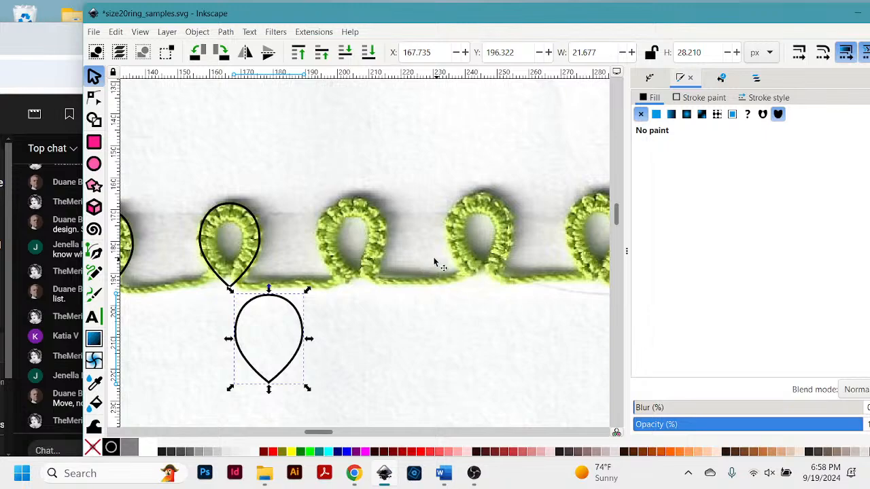
- Move the teardrop set aside below the row up beside the second ring, and delete it
{"action": "key", "text": "plus"}
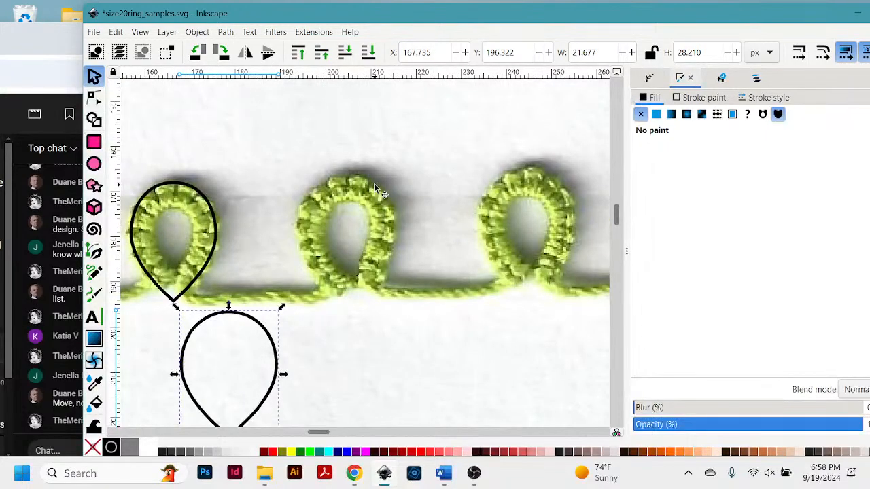
{"action": "key", "text": "plus"}
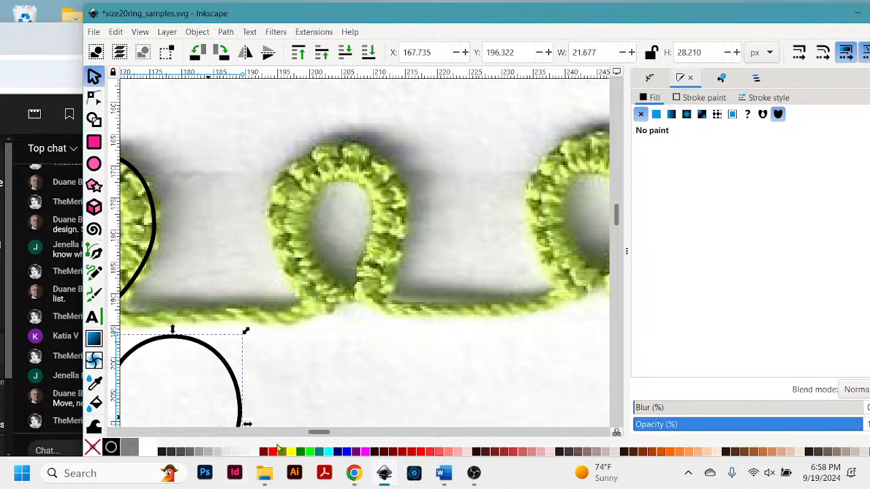
{"action": "left_click_drag", "start_coordinate": [318, 432], "coordinate": [317, 435]}
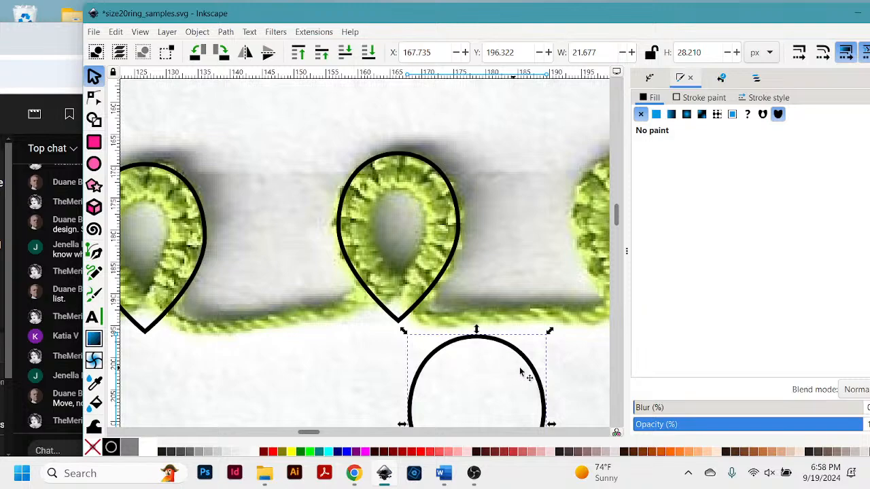
{"action": "left_click_drag", "start_coordinate": [532, 370], "coordinate": [496, 193]}
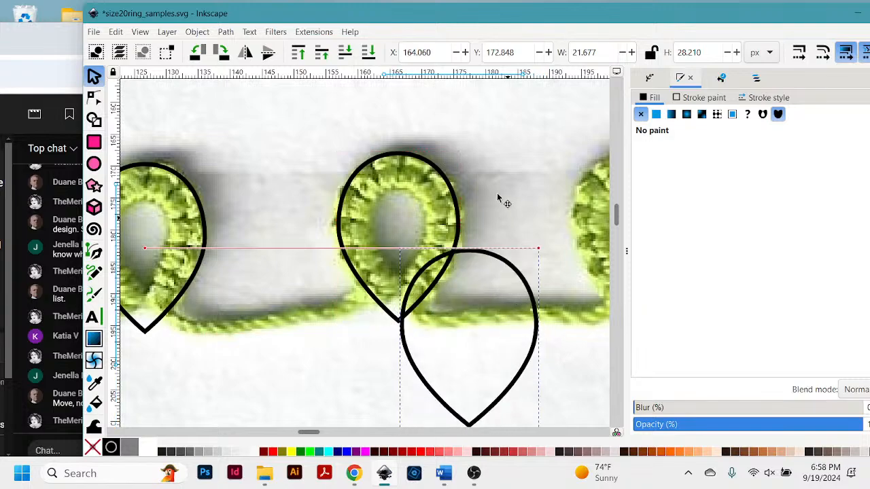
{"action": "key", "text": "Delete"}
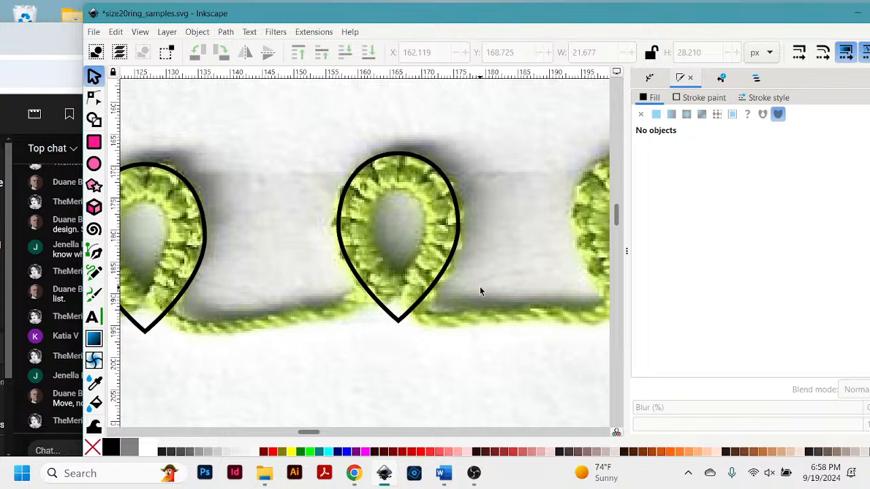
{"action": "key", "text": "minus"}
{"action": "key", "text": "minus"}
{"action": "key", "text": "minus"}
{"action": "key", "text": "minus"}
{"action": "key", "text": "minus"}
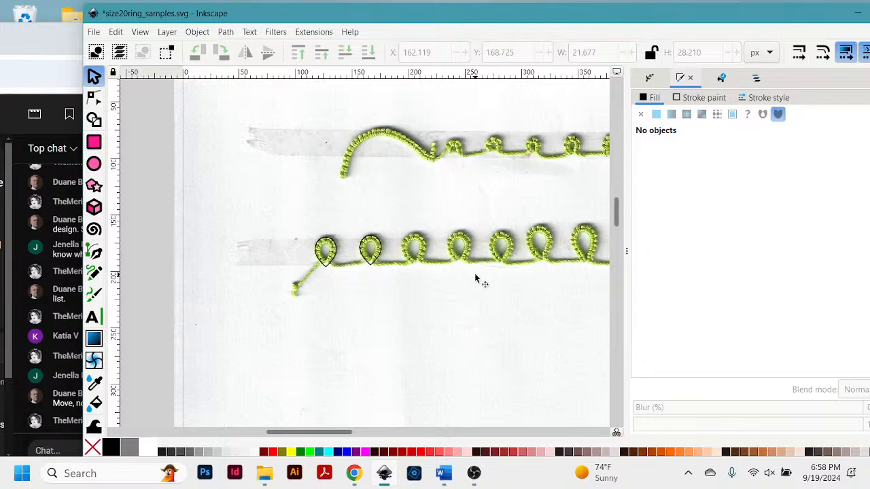
{"action": "key", "text": "plus"}
{"action": "key", "text": "plus"}
{"action": "key", "text": "plus"}
{"action": "key", "text": "plus"}
{"action": "key", "text": "plus"}
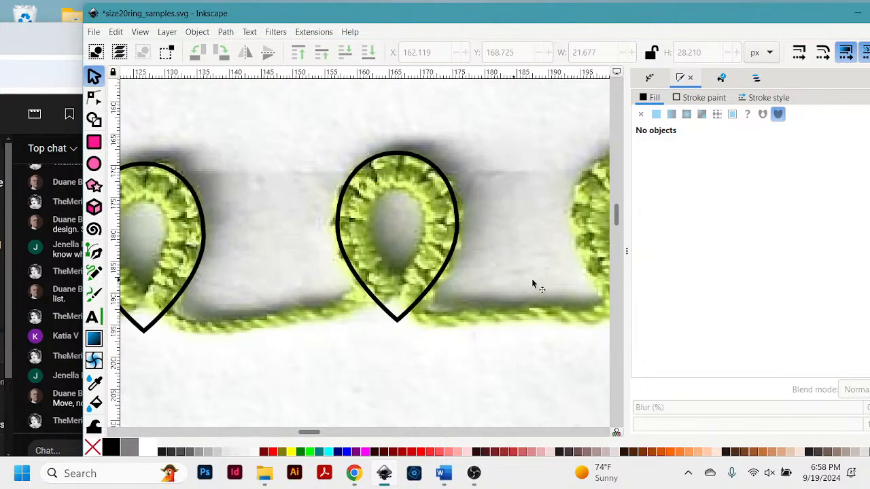
- Nudge the second ring's teardrop slightly down, and place an outset copy of about 23.4 by 31.6 px on the third ring
{"action": "mouse_move", "coordinate": [458, 212]}
{"action": "left_mouse_down"}
{"action": "mouse_move", "coordinate": [491, 209]}
{"action": "mouse_move", "coordinate": [462, 219]}
{"action": "left_mouse_up"}
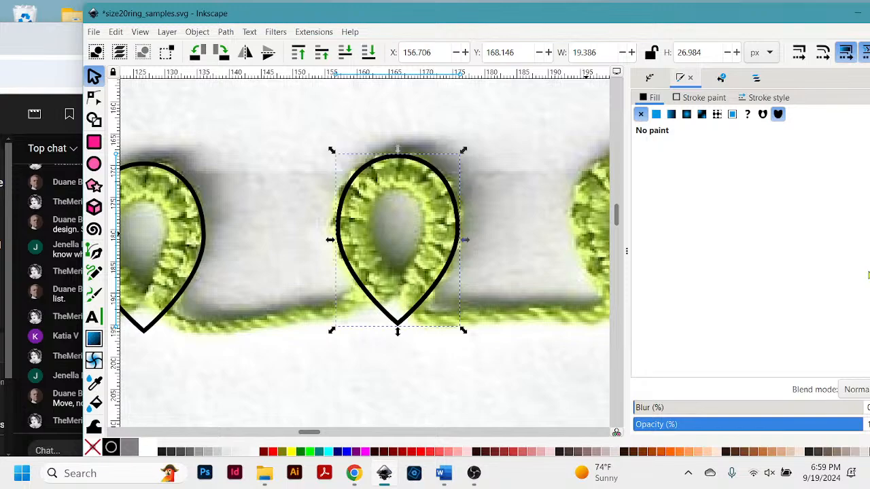
{"action": "key", "text": "ctrl+)"}
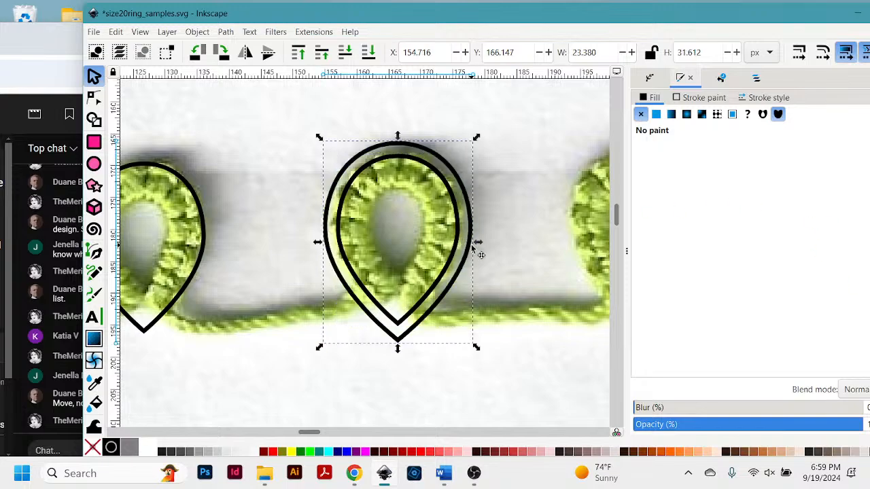
{"action": "left_click_drag", "start_coordinate": [481, 254], "coordinate": [565, 254]}
{"action": "scroll", "coordinate": [317, 435], "scroll_direction": "left", "scroll_amount": 1}
{"action": "left_click_drag", "start_coordinate": [316, 433], "coordinate": [323, 433]}
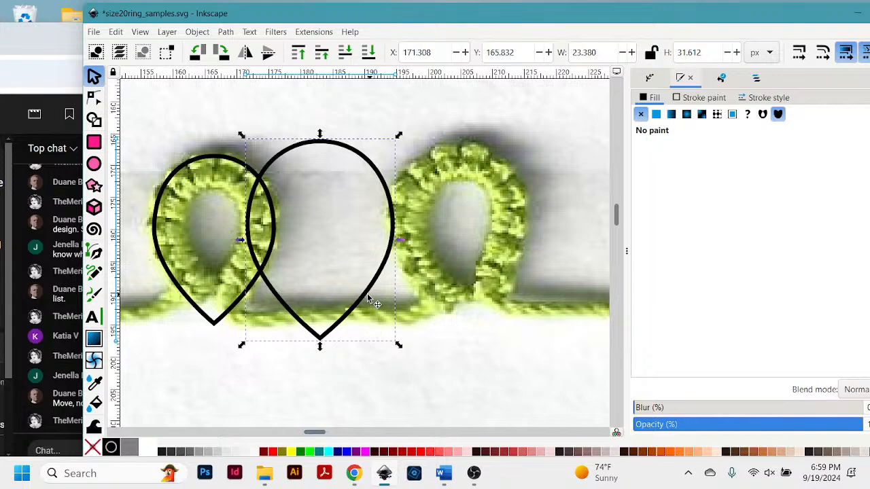
{"action": "left_click_drag", "start_coordinate": [367, 293], "coordinate": [513, 302]}
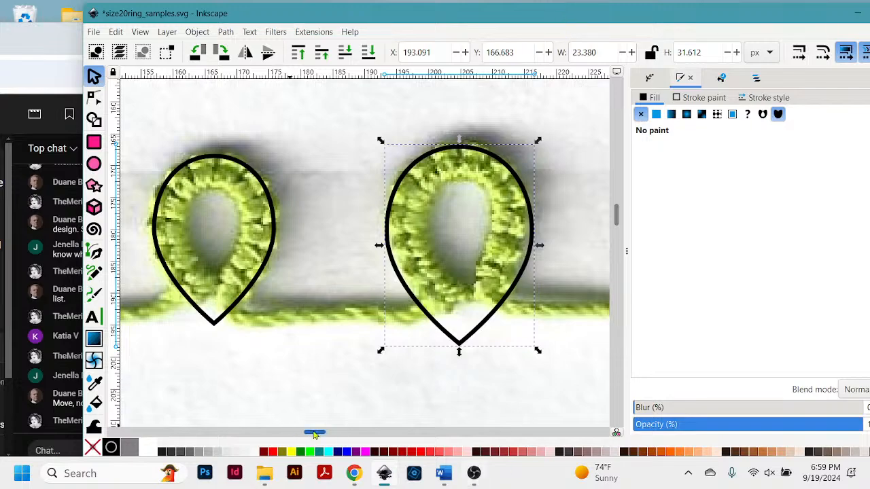
- Scale the third ring's teardrop down to about 22.4 by 27.8 px and position it over the ring's outline
{"action": "left_click_drag", "start_coordinate": [314, 434], "coordinate": [322, 435]}
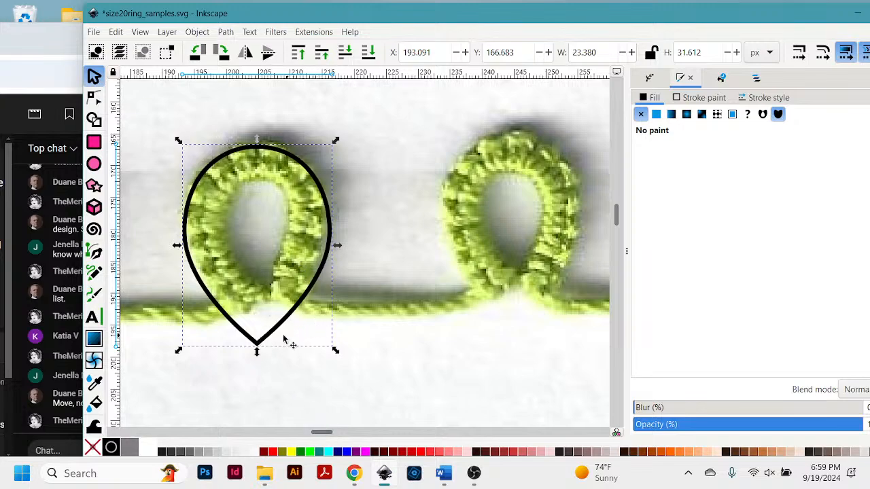
{"action": "left_click_drag", "start_coordinate": [259, 351], "coordinate": [267, 323]}
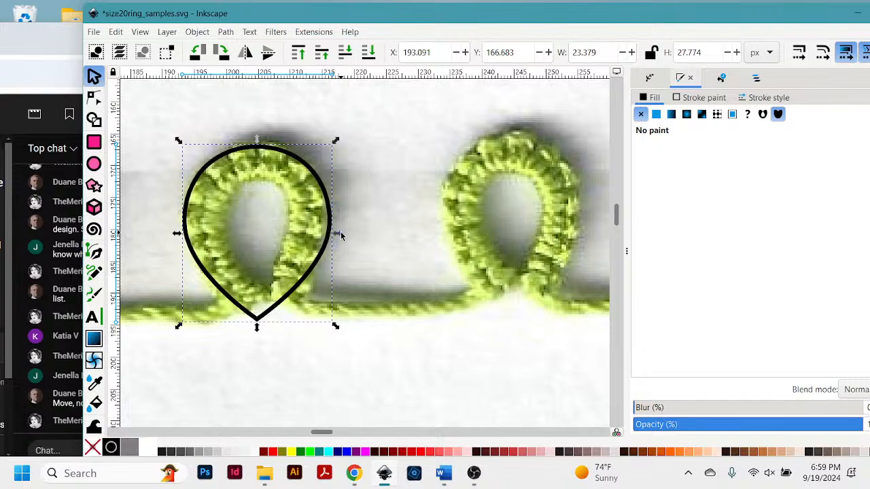
{"action": "left_click_drag", "start_coordinate": [339, 236], "coordinate": [332, 231]}
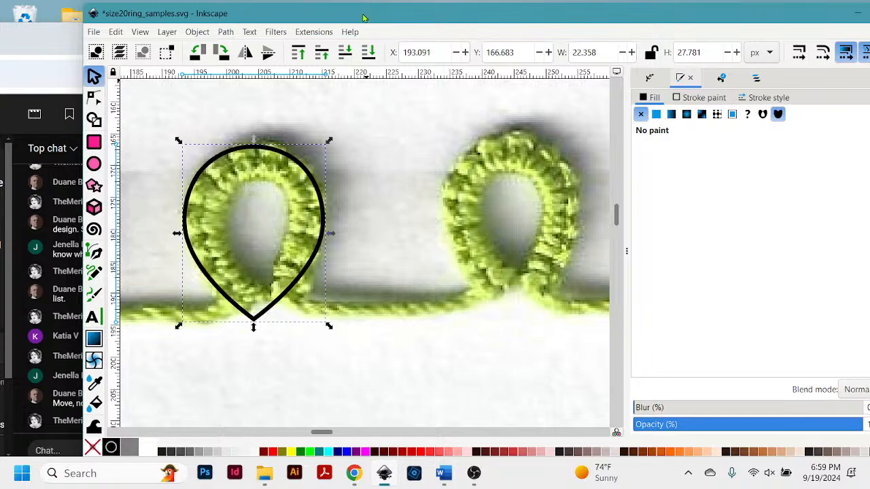
{"action": "key", "text": "Down"}
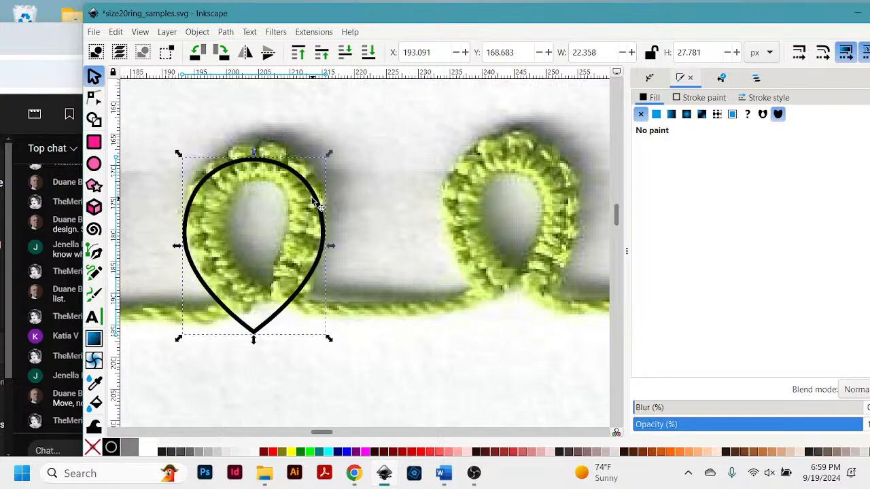
{"action": "left_click_drag", "start_coordinate": [316, 197], "coordinate": [317, 175]}
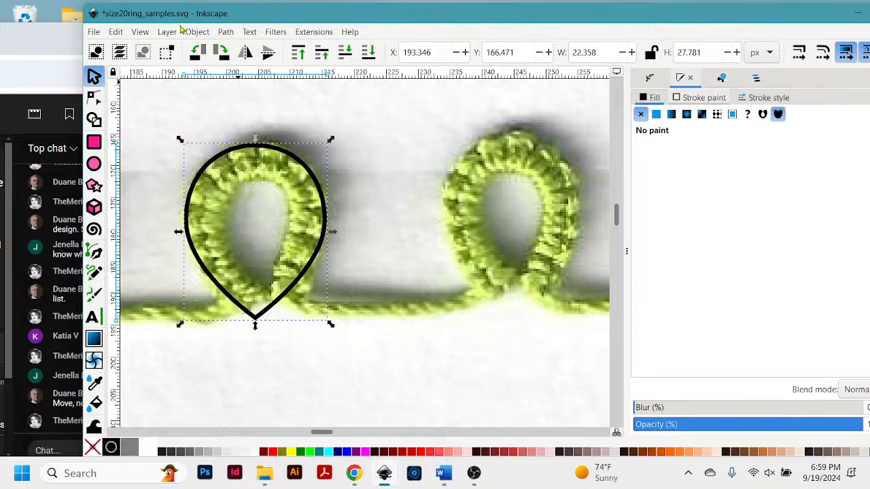
- Open the Transform scale settings for the teardrop, enable proportional scaling and set the unit to mm
{"action": "left_click", "coordinate": [117, 34]}
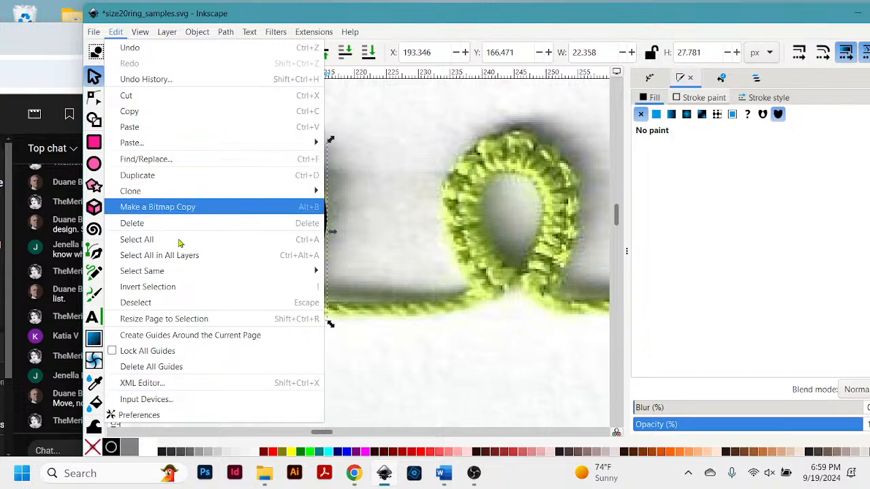
{"action": "mouse_move", "coordinate": [142, 31]}
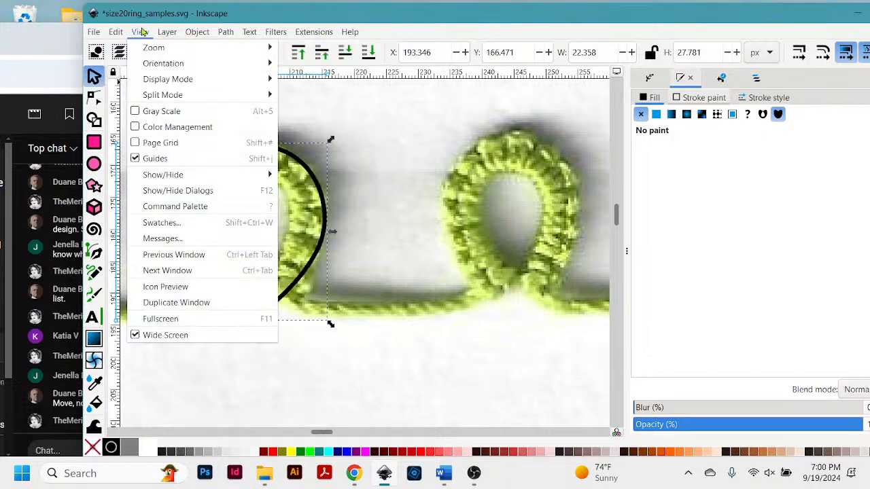
{"action": "mouse_move", "coordinate": [115, 34]}
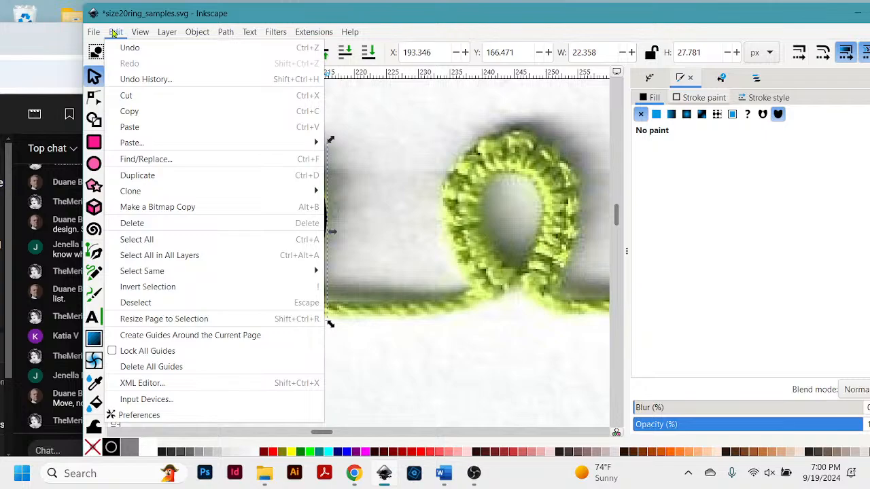
{"action": "mouse_move", "coordinate": [197, 32]}
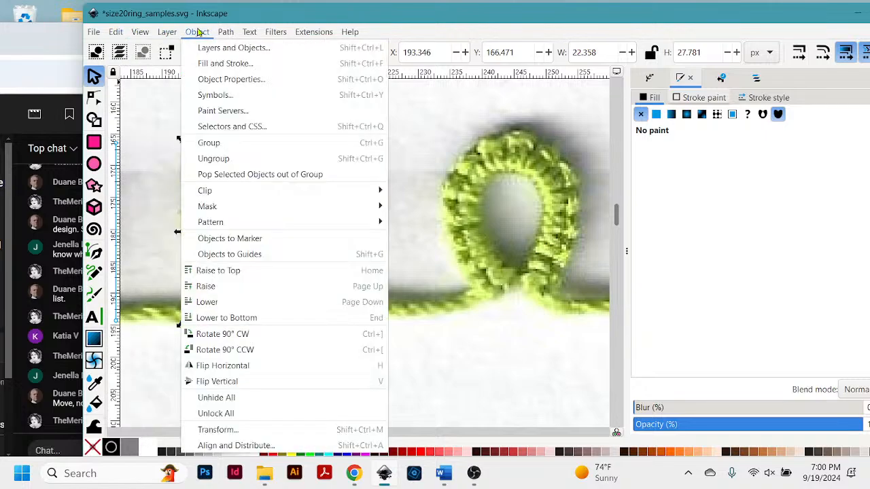
{"action": "left_click", "coordinate": [224, 430]}
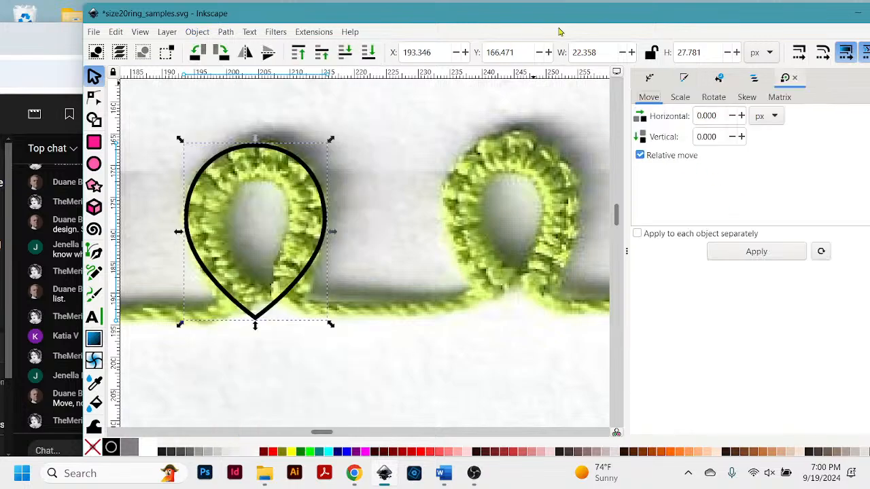
{"action": "left_click", "coordinate": [682, 97]}
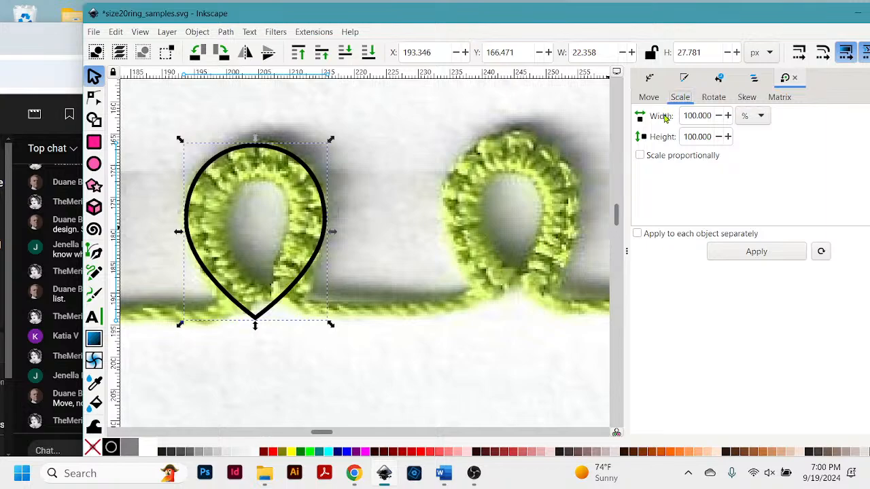
{"action": "left_click", "coordinate": [640, 155]}
{"action": "left_click", "coordinate": [754, 117]}
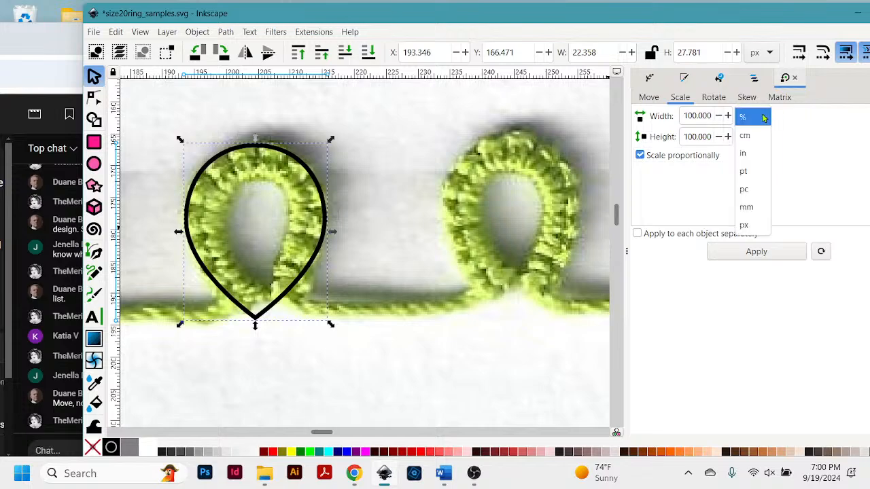
{"action": "left_click", "coordinate": [746, 207]}
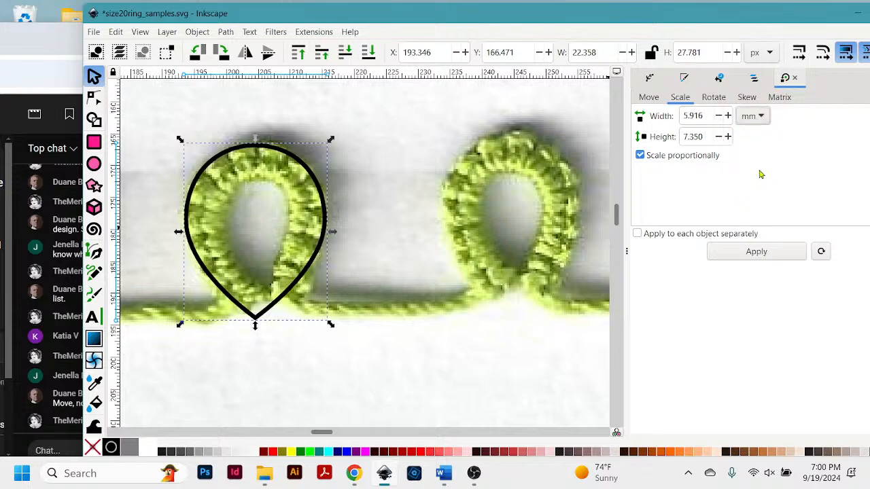
- Try scaling the third ring's teardrop proportionally to a width of 0.100 mm, and undo the scaling
{"action": "left_click", "coordinate": [688, 116]}
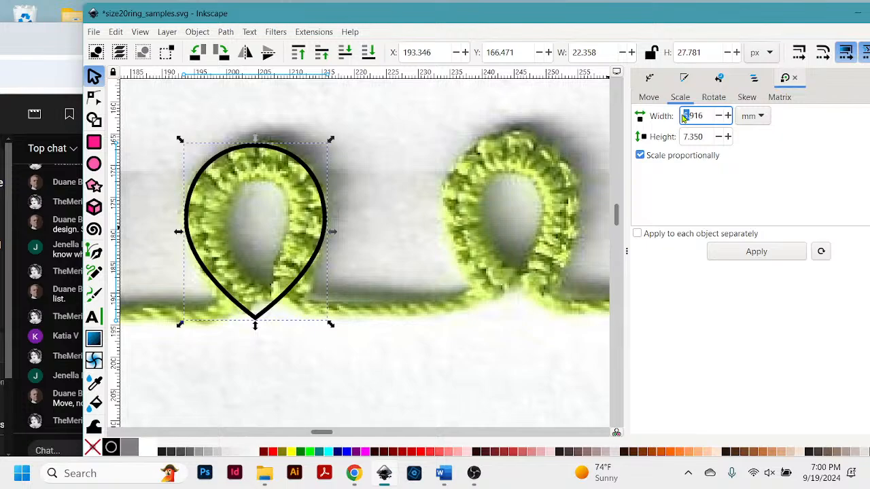
{"action": "type", "text": "0"}
{"action": "left_click_drag", "start_coordinate": [703, 113], "coordinate": [693, 115]}
{"action": "key", "text": "BackSpace"}
{"action": "key", "text": "BackSpace"}
{"action": "key", "text": "BackSpace"}
{"action": "left_click", "coordinate": [704, 135]}
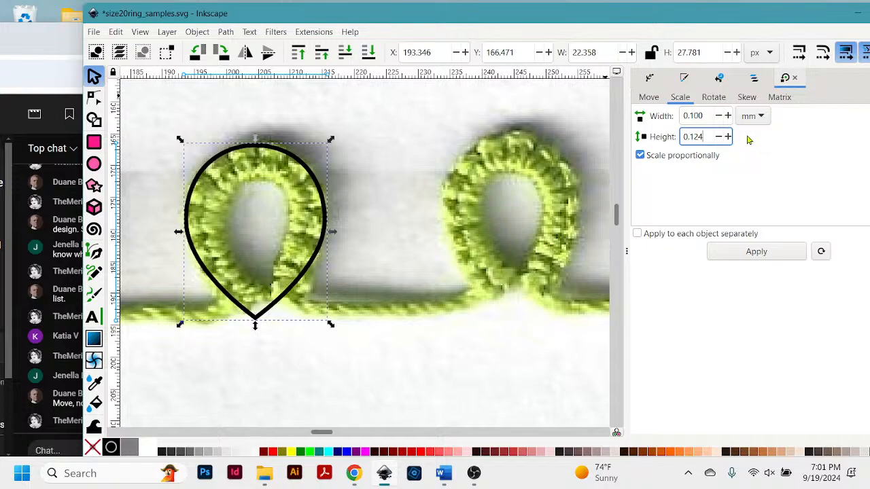
{"action": "left_click", "coordinate": [749, 252]}
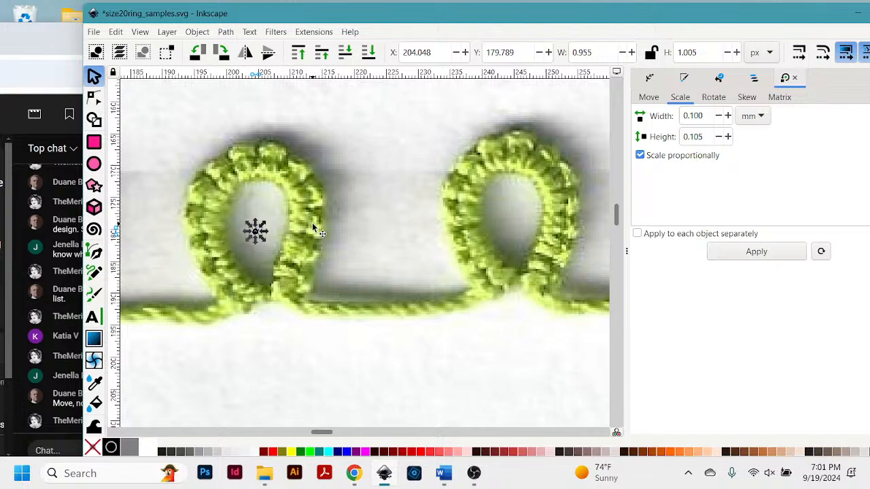
{"action": "key", "text": "ctrl+z"}
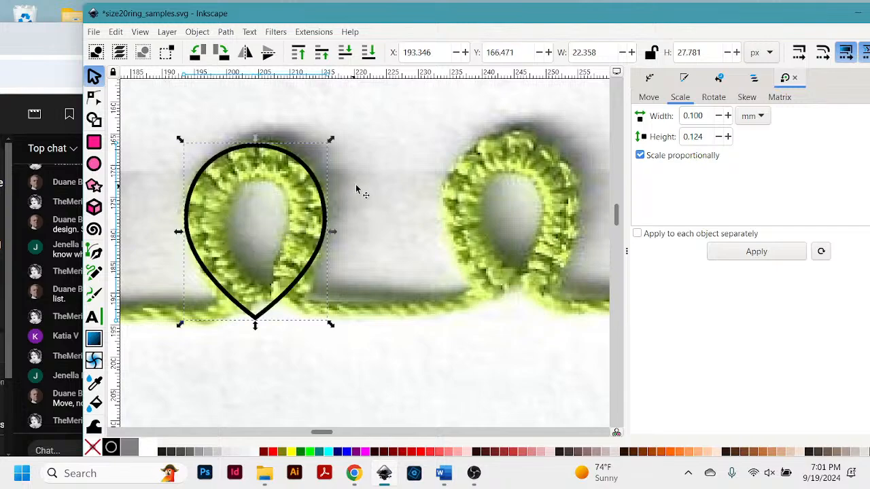
{"action": "left_click", "coordinate": [727, 116]}
{"action": "left_click", "coordinate": [718, 115]}
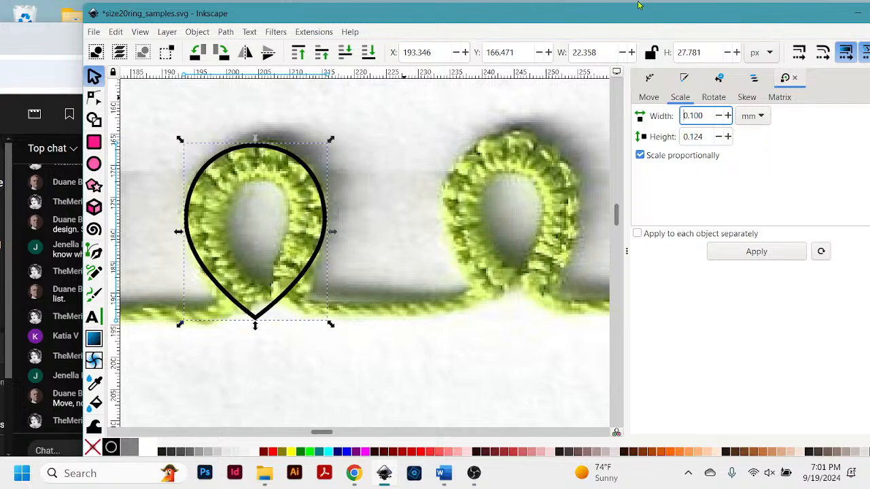
- Reposition and narrow the drawing window so that it fits on the screen beside the stream chat
{"action": "left_click_drag", "start_coordinate": [515, 21], "coordinate": [551, 25]}
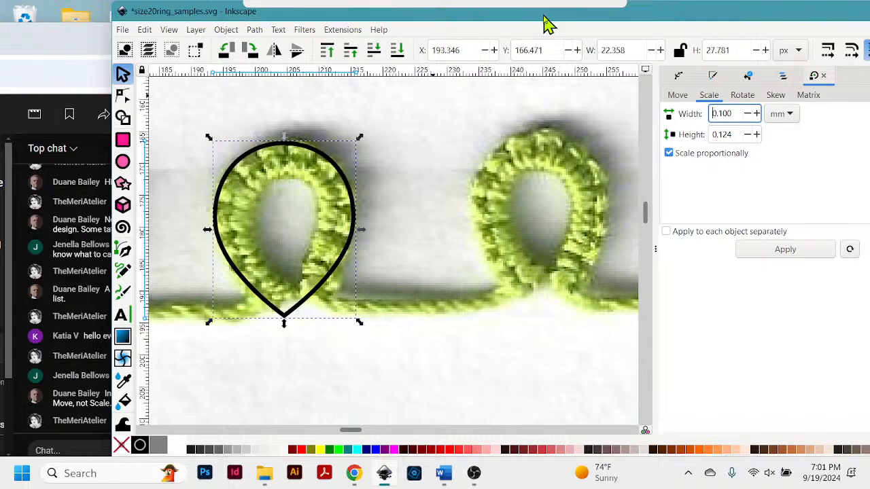
{"action": "left_click_drag", "start_coordinate": [549, 25], "coordinate": [549, 26]}
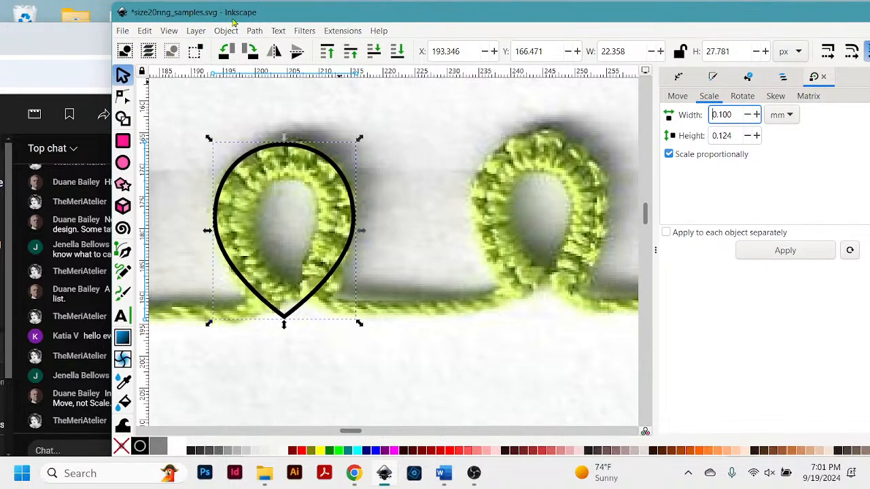
{"action": "mouse_move", "coordinate": [301, 15]}
{"action": "left_mouse_down"}
{"action": "mouse_move", "coordinate": [316, 19]}
{"action": "mouse_move", "coordinate": [295, 19]}
{"action": "left_mouse_up"}
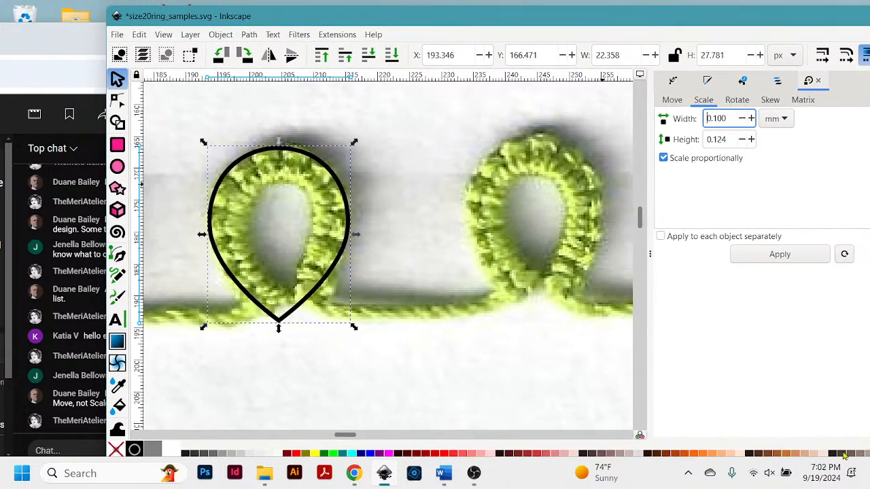
{"action": "left_click_drag", "start_coordinate": [644, 20], "coordinate": [587, 30]}
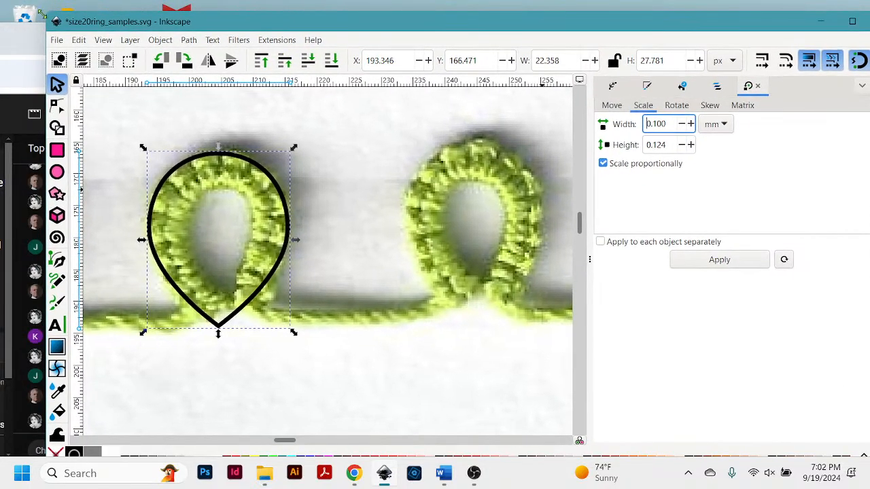
{"action": "left_click_drag", "start_coordinate": [46, 12], "coordinate": [202, 12]}
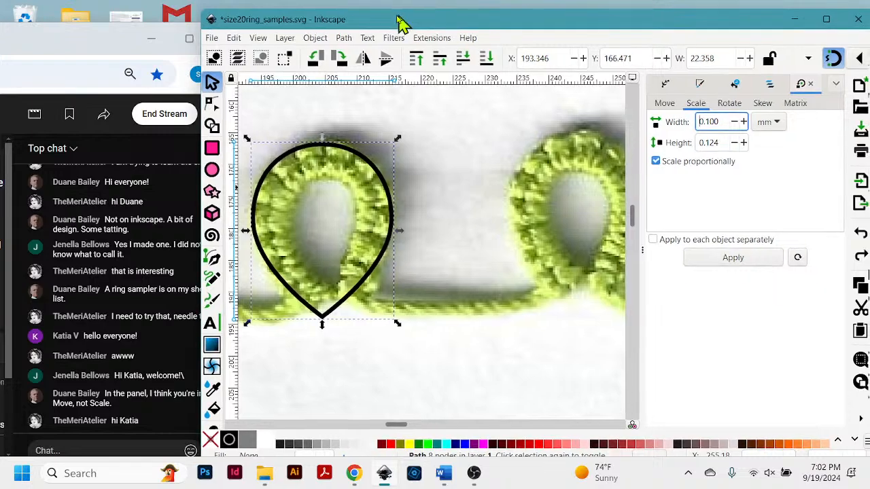
{"action": "left_click_drag", "start_coordinate": [401, 24], "coordinate": [393, 18]}
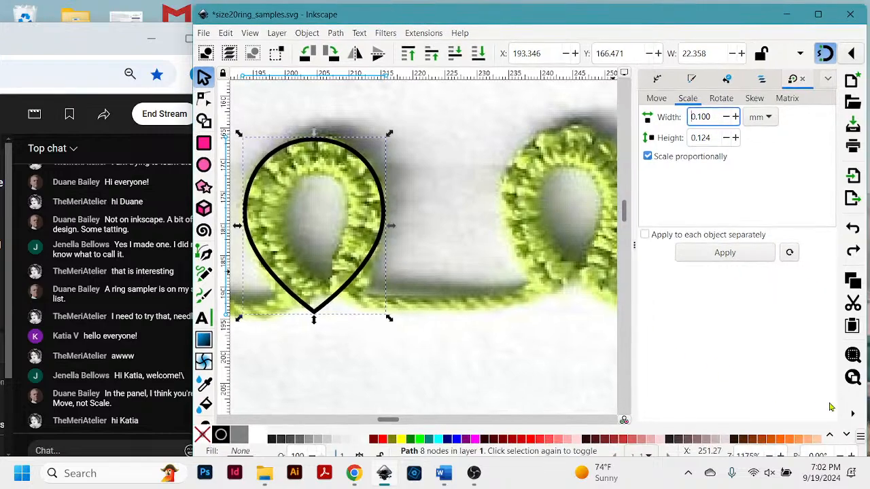
- Try changing the Inset/Outset distance in the Behavior Steps preferences to 02000 px
{"action": "left_click", "coordinate": [852, 415]}
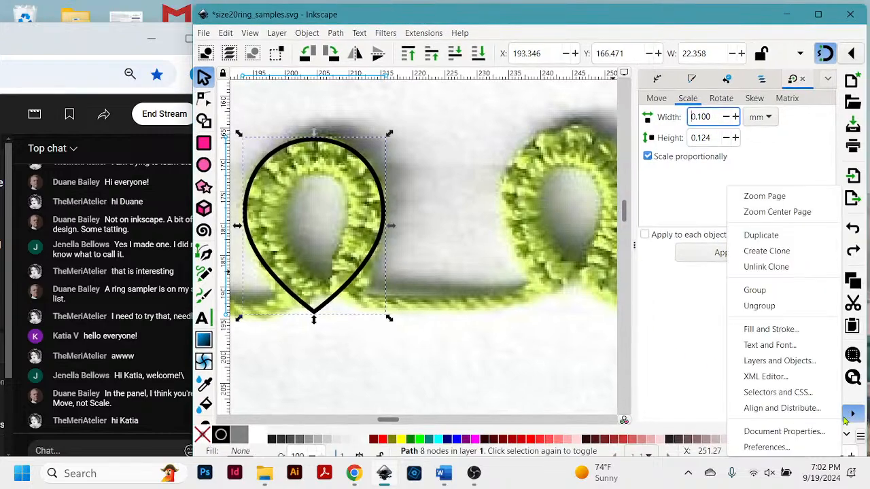
{"action": "left_click", "coordinate": [792, 447]}
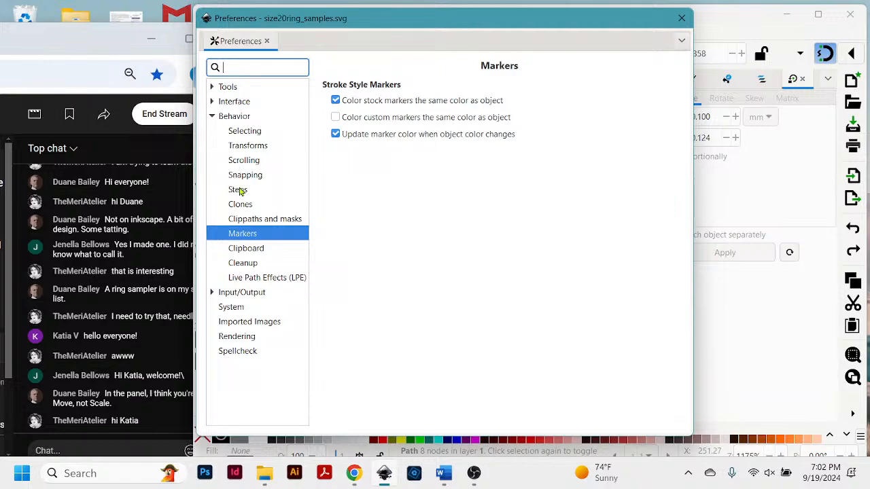
{"action": "left_click", "coordinate": [239, 190]}
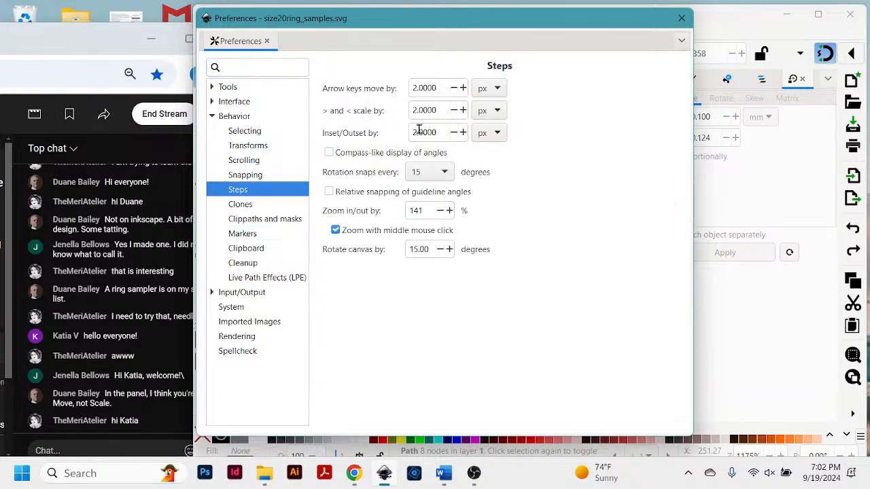
{"action": "left_click_drag", "start_coordinate": [417, 129], "coordinate": [412, 129]}
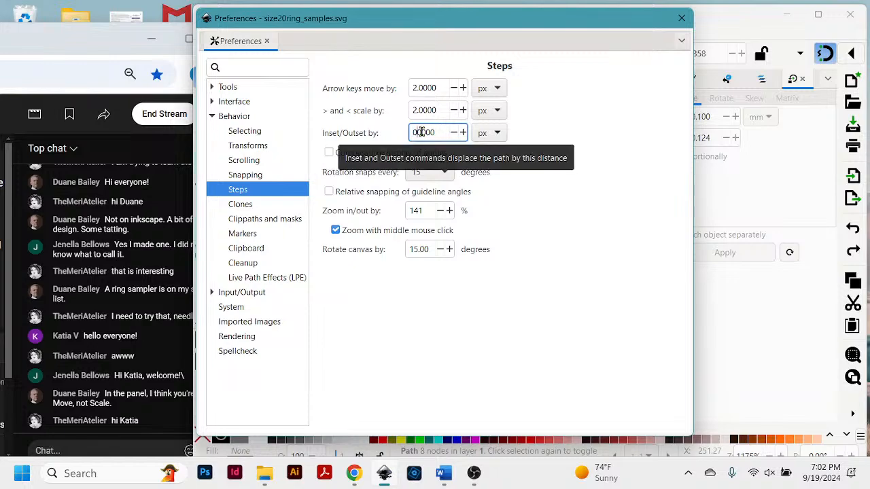
{"action": "type", "text": "0"}
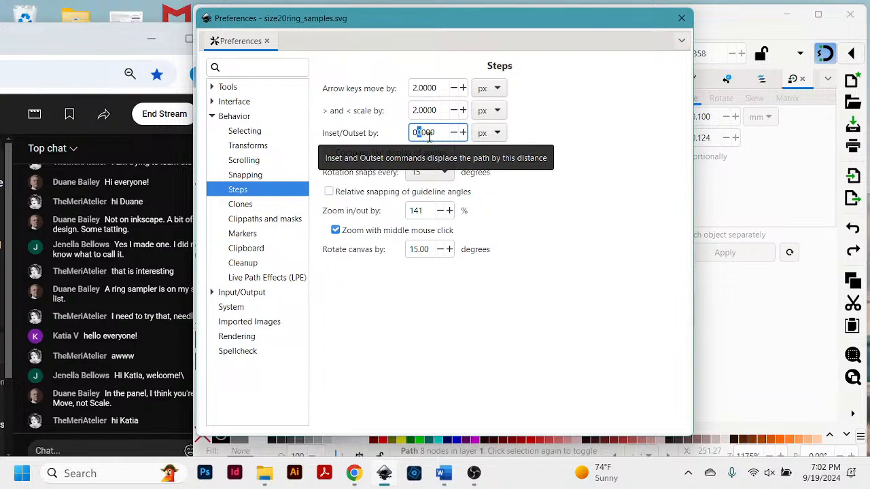
{"action": "type", "text": "2"}
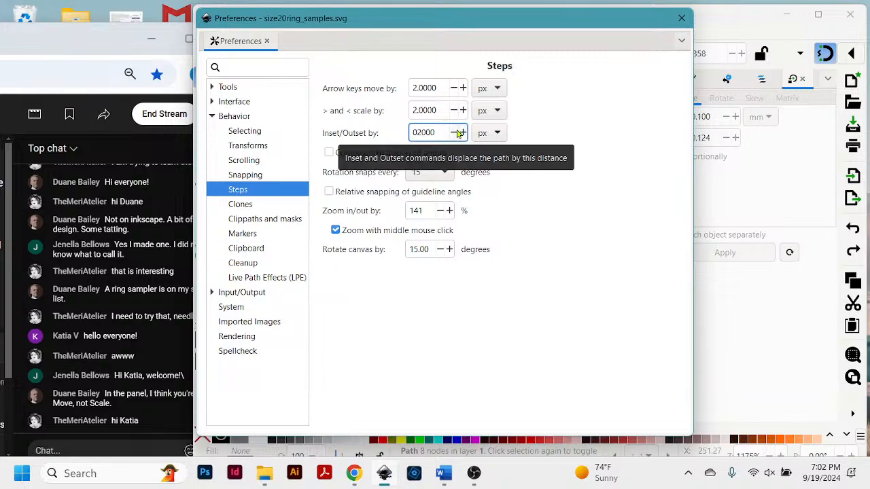
{"action": "left_click", "coordinate": [682, 20]}
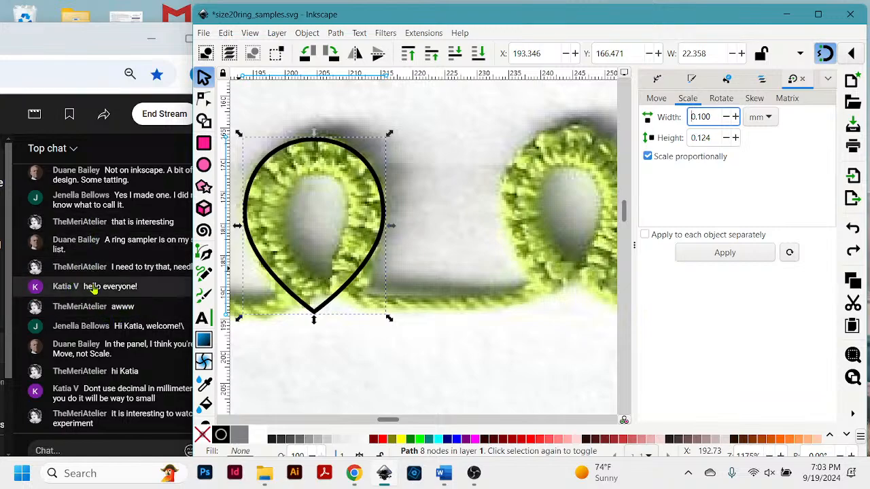
- Shift the stream chat window sideways so its messages stay readable beside the drawing, and return to Inkscape
{"action": "left_click_drag", "start_coordinate": [109, 43], "coordinate": [82, 43]}
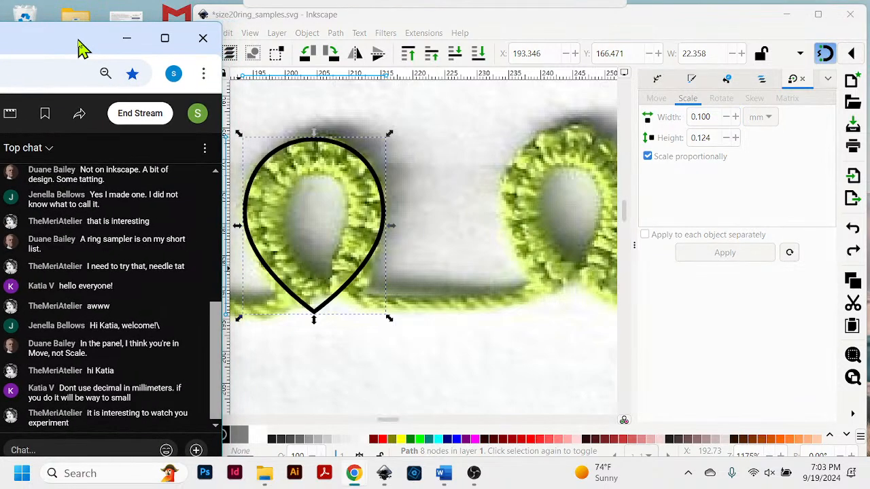
{"action": "left_click", "coordinate": [480, 19]}
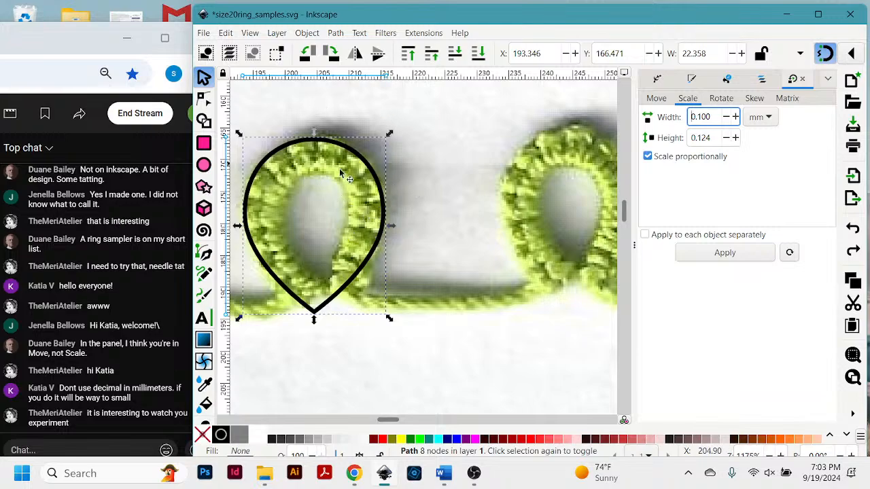
- Try outsetting the third ring's teardrop by the distance set in the preferences
{"action": "left_click", "coordinate": [380, 191]}
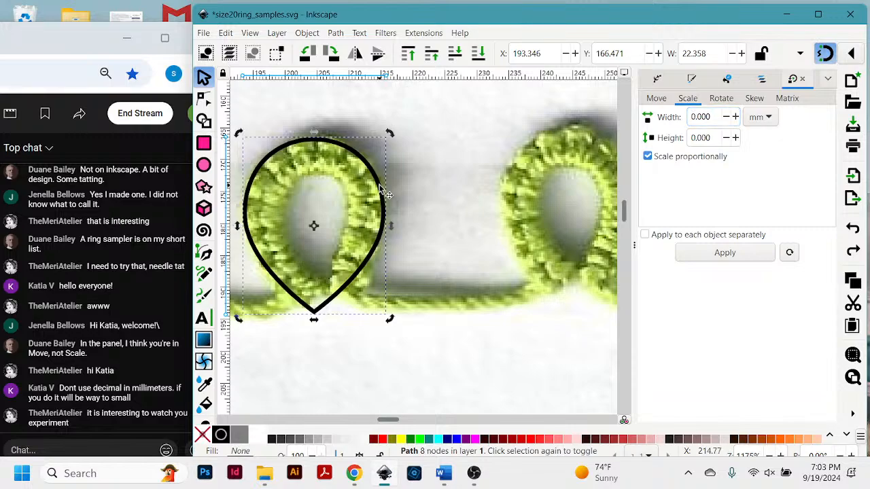
{"action": "left_click", "coordinate": [380, 184]}
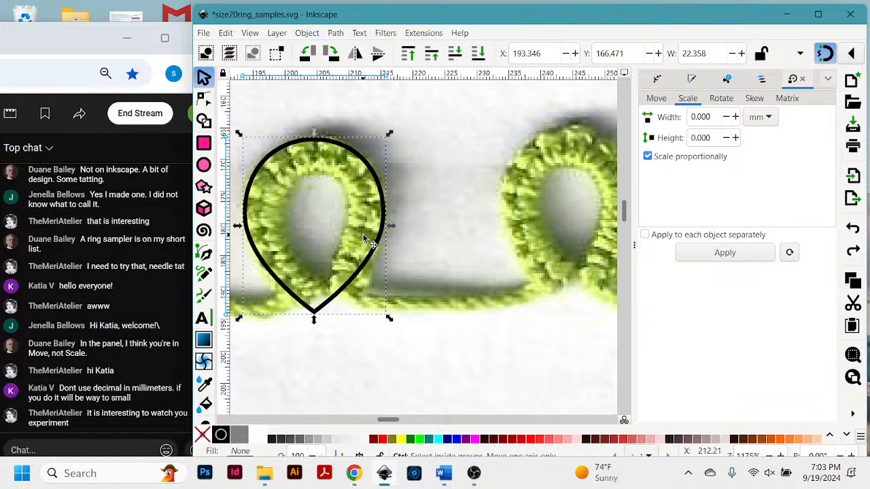
{"action": "key", "text": "greater"}
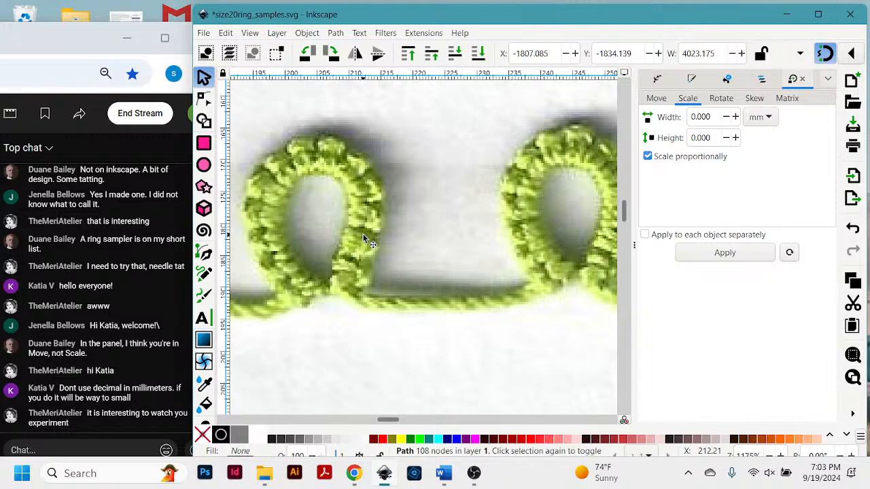
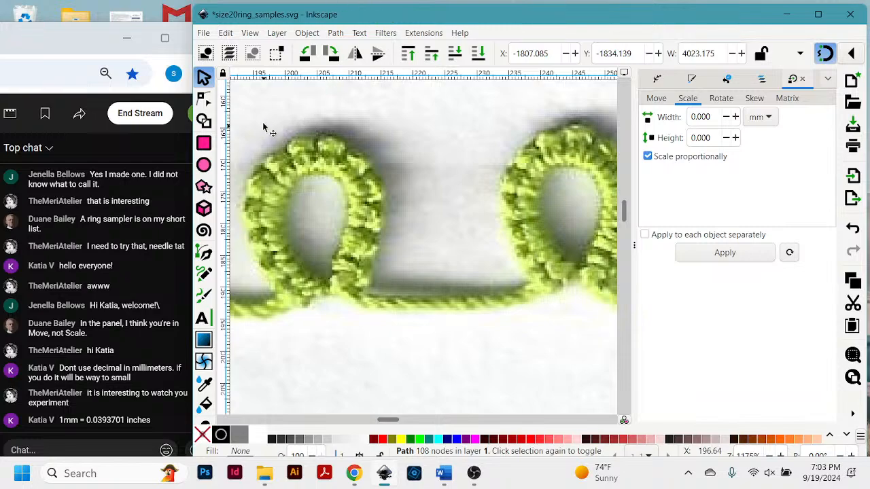
- Set the Inset/Outset distance in the Behavior Steps preferences to 1.2 px
{"action": "left_click", "coordinate": [227, 33]}
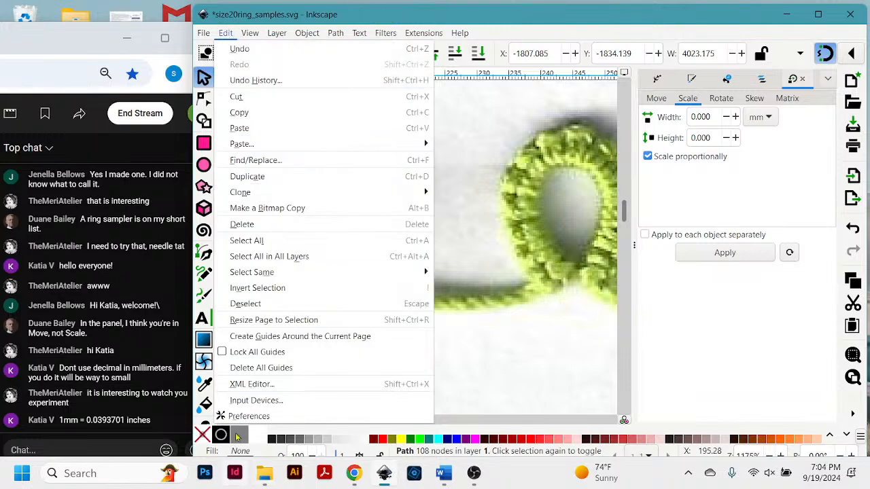
{"action": "left_click", "coordinate": [246, 416]}
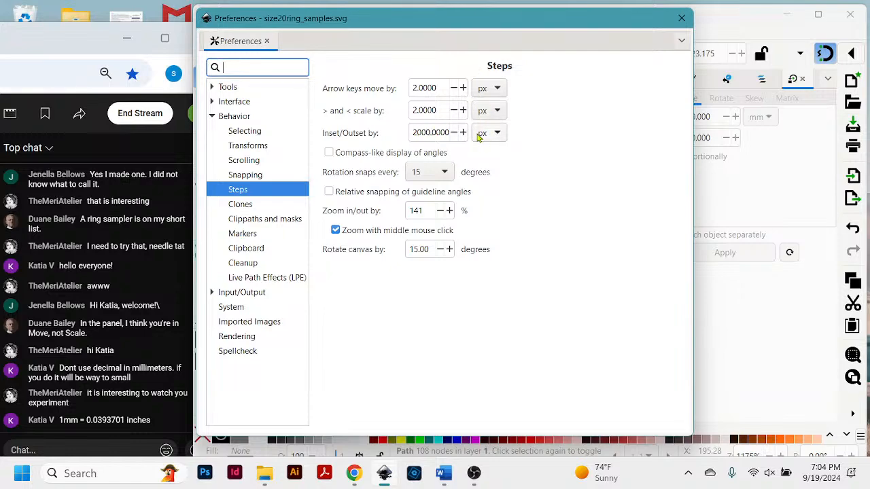
{"action": "left_click", "coordinate": [417, 131]}
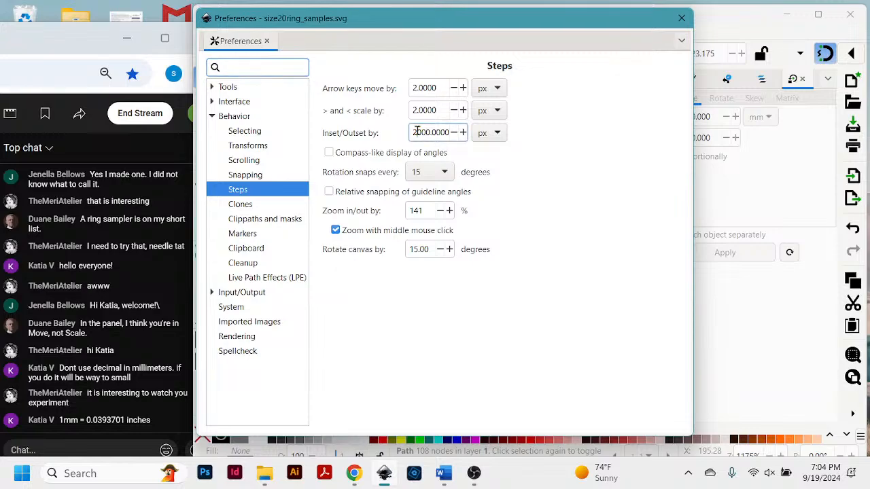
{"action": "left_click_drag", "start_coordinate": [417, 132], "coordinate": [412, 131]}
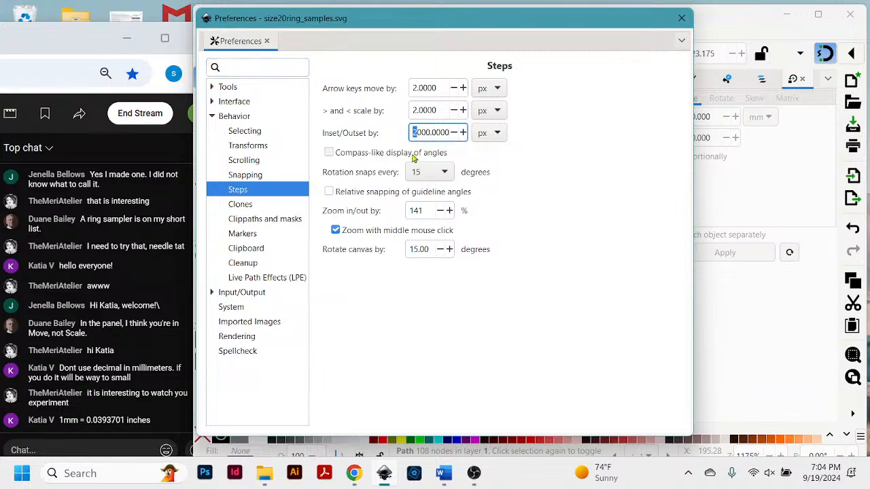
{"action": "type", "text": "1"}
{"action": "type", "text": "."}
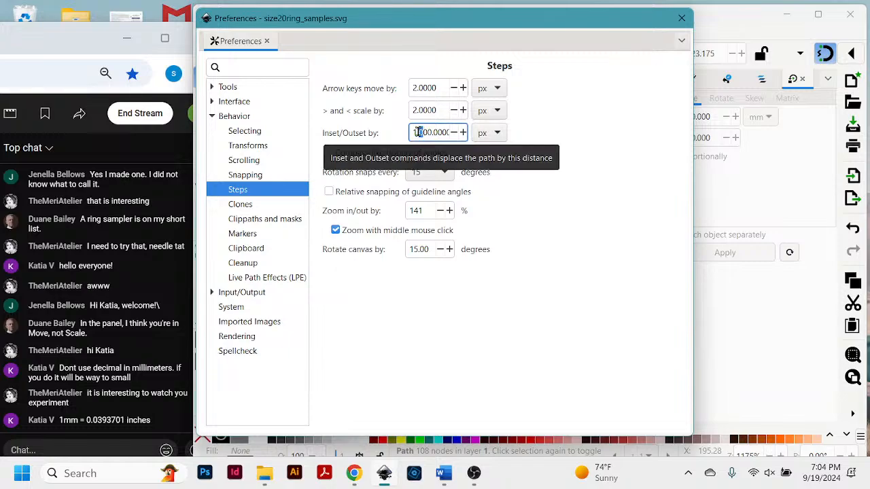
{"action": "left_click", "coordinate": [419, 132]}
{"action": "type", "text": "2"}
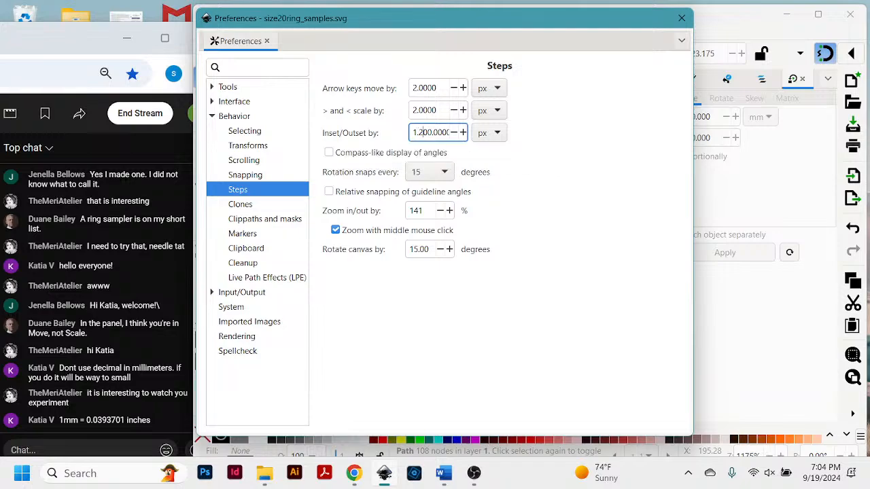
{"action": "left_click", "coordinate": [680, 17]}
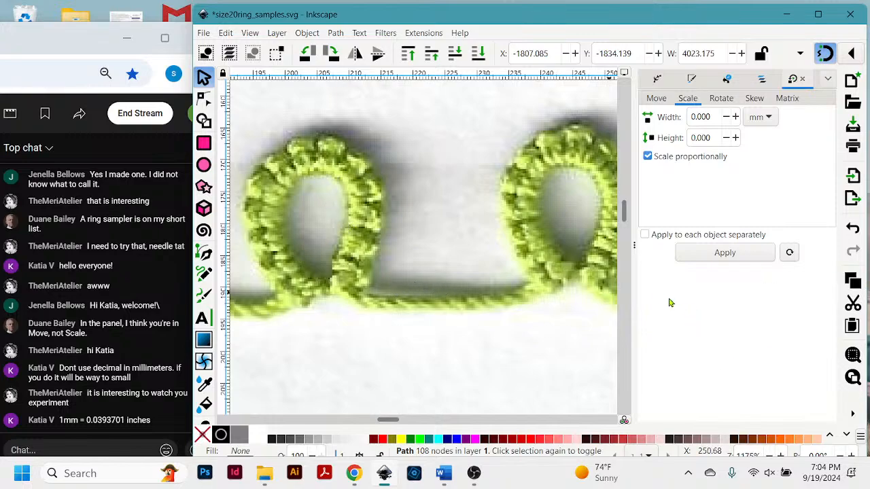
- Undo the oversized outset and the latest position changes of the third ring's teardrop
{"action": "key", "text": "ctrl+z"}
{"action": "key", "text": "ctrl+z"}
{"action": "key", "text": "ctrl+z"}
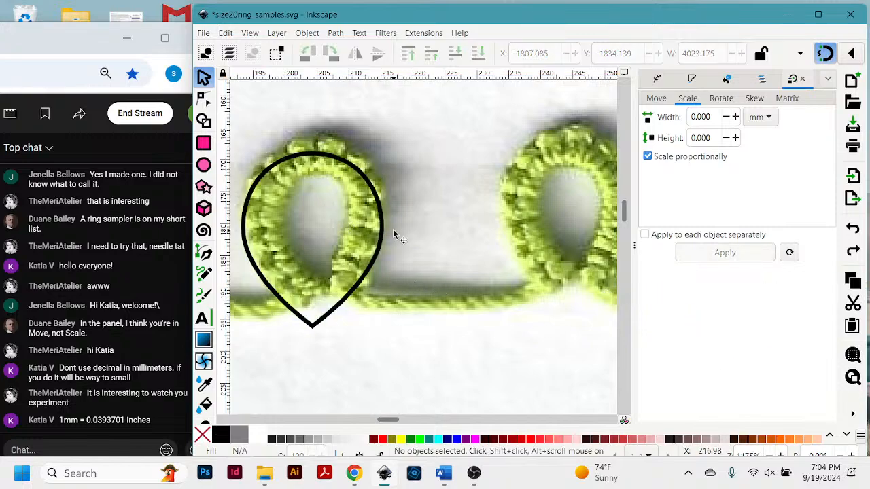
- Try repositioning and deleting the third ring's teardrop, undoing each deletion, and widen the drawing window slightly
{"action": "left_click_drag", "start_coordinate": [383, 228], "coordinate": [385, 207]}
{"action": "key", "text": "Delete"}
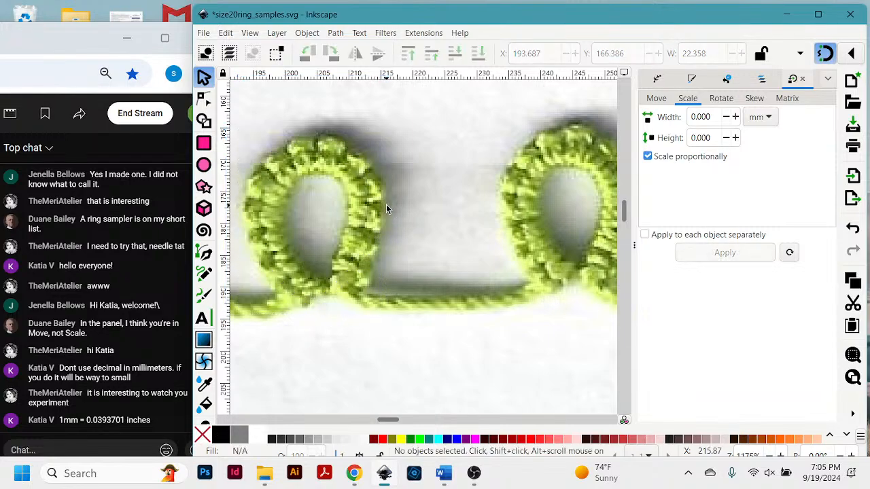
{"action": "key", "text": "ctrl+z"}
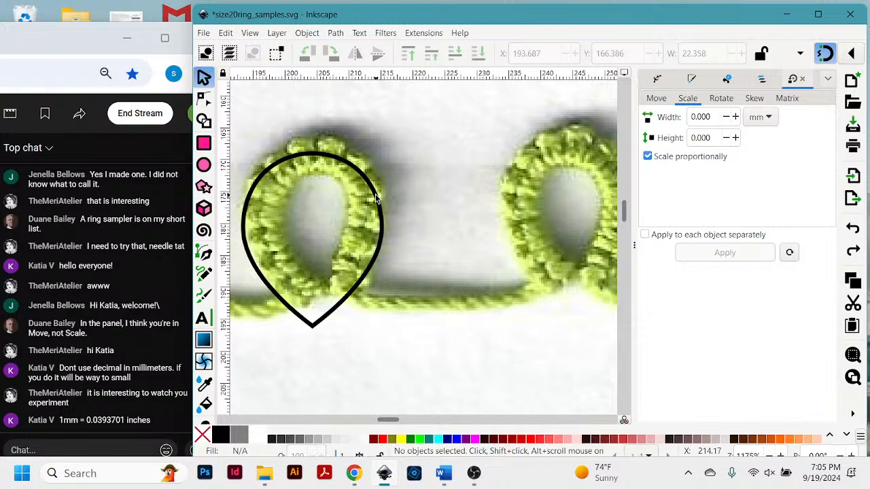
{"action": "left_click", "coordinate": [381, 205]}
{"action": "key", "text": "Delete"}
{"action": "key", "text": "Delete"}
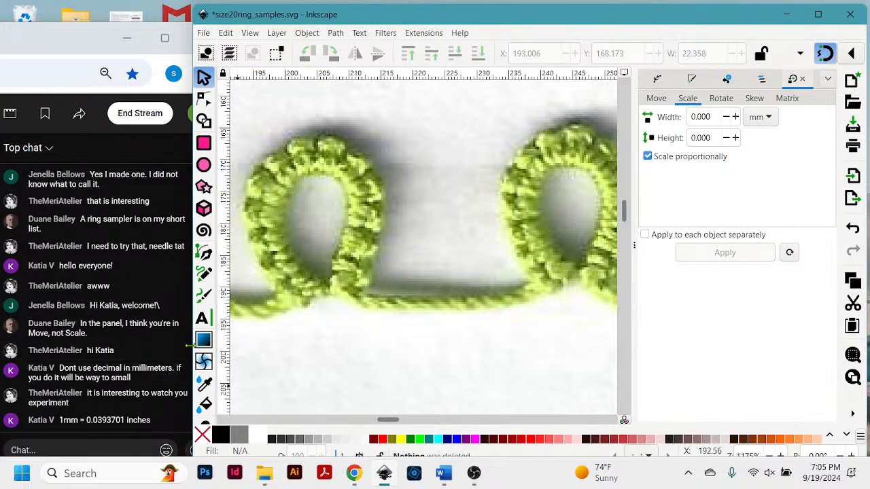
{"action": "left_click_drag", "start_coordinate": [191, 346], "coordinate": [181, 346]}
{"action": "key", "text": "ctrl+z"}
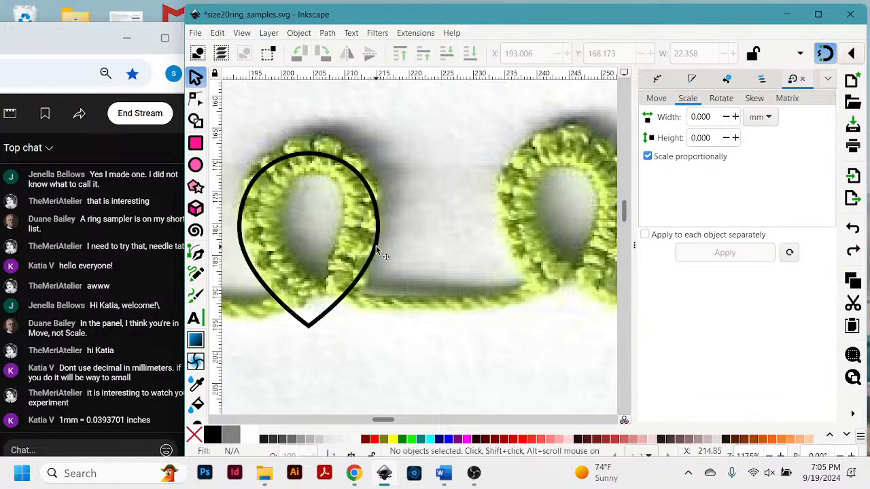
{"action": "left_click_drag", "start_coordinate": [376, 248], "coordinate": [376, 246]}
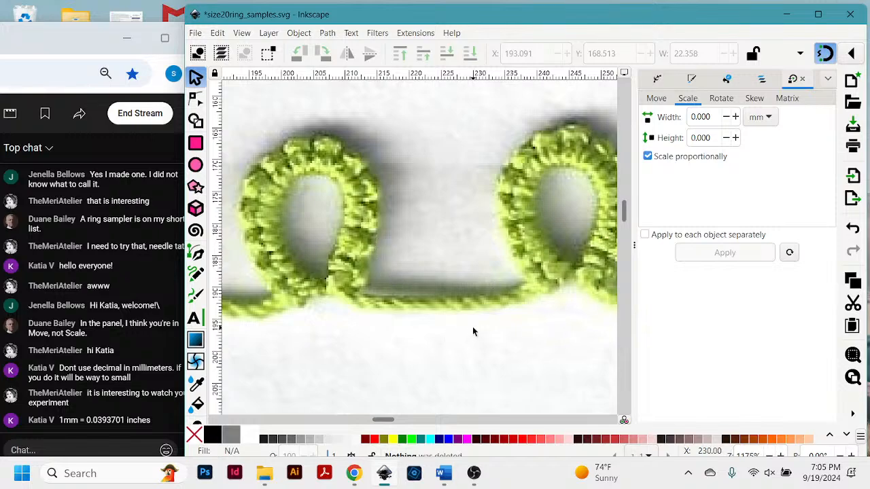
{"action": "key", "text": "ctrl+z"}
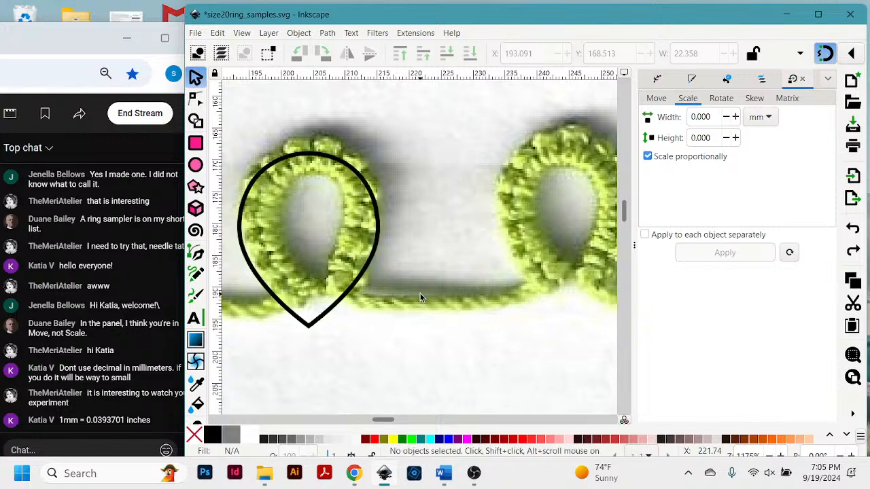
- Outset the third ring's teardrop once by 1.2 px
{"action": "left_click", "coordinate": [360, 170]}
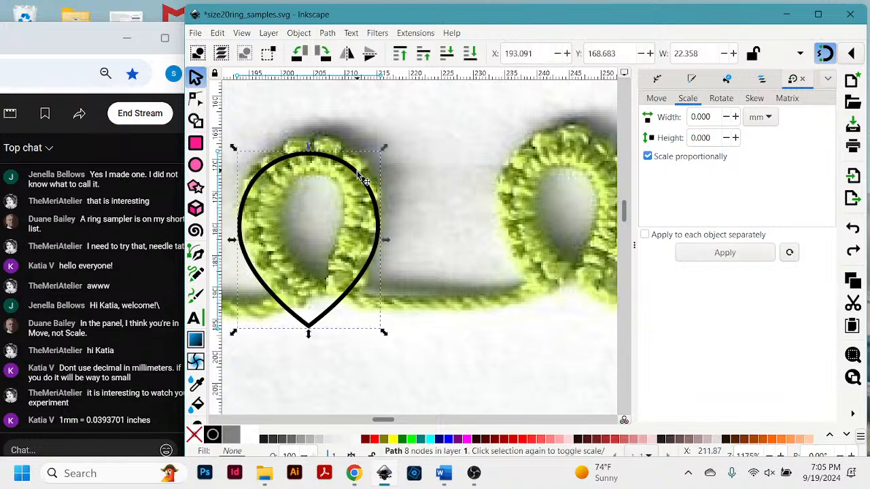
{"action": "key", "text": "ctrl"}
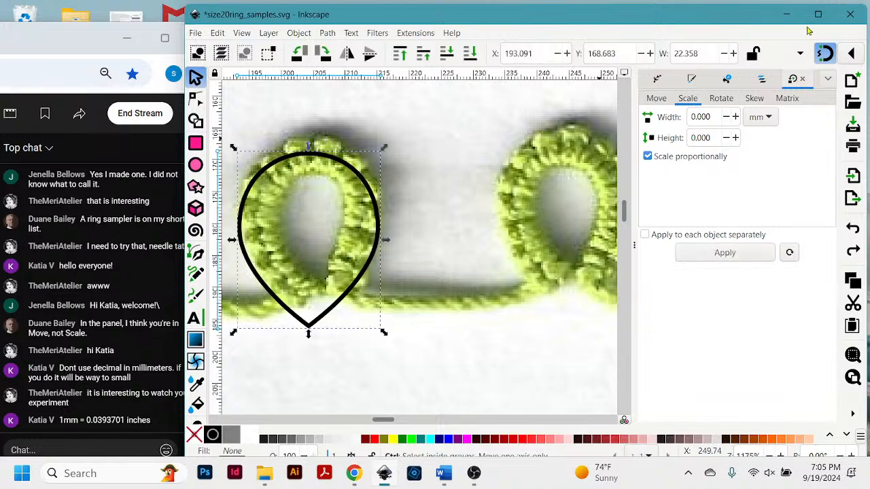
{"action": "key", "text": "ctrl+parenright"}
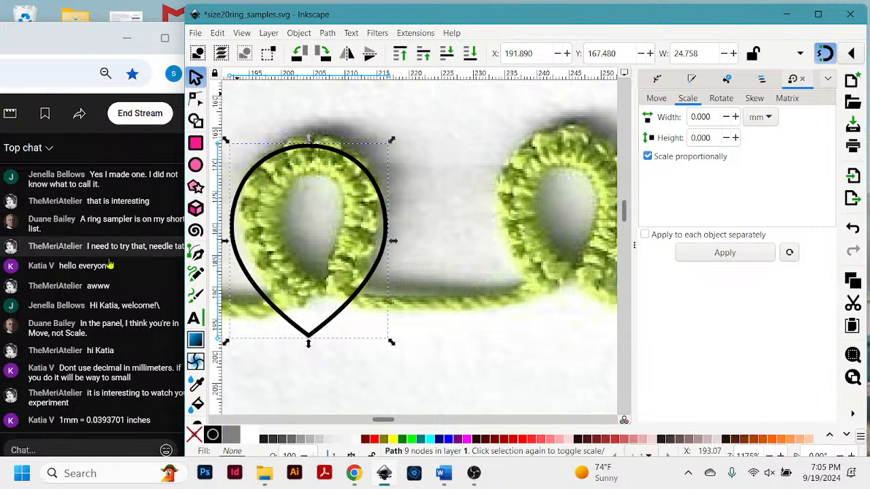
- Move the outset teardrop from the third ring over to the fourth ring and delete it
{"action": "left_click_drag", "start_coordinate": [336, 314], "coordinate": [612, 307]}
{"action": "key", "text": "Delete"}
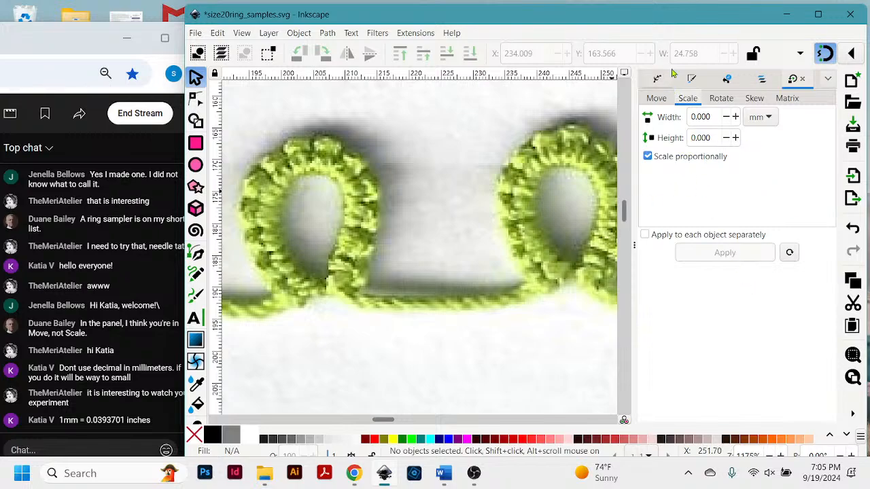
- Hide the first ring's teardrop, path1, in the object list
{"action": "left_click_drag", "start_coordinate": [687, 21], "coordinate": [664, 20]}
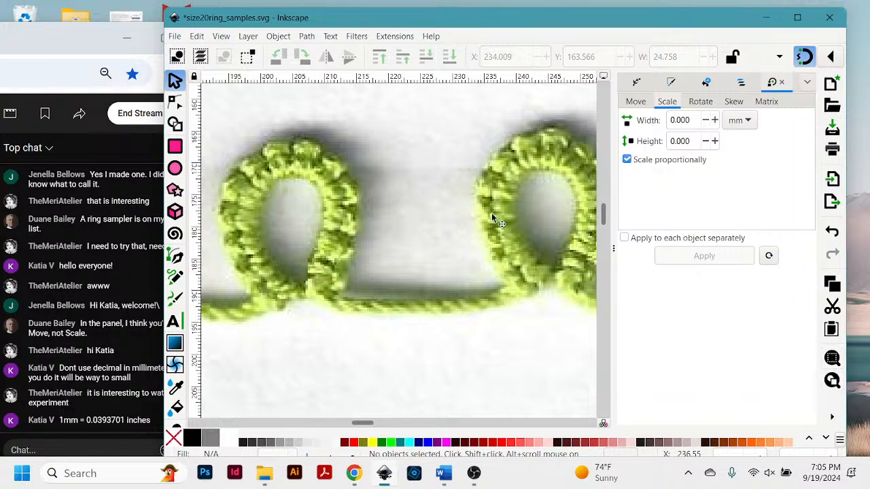
{"action": "left_click", "coordinate": [534, 224]}
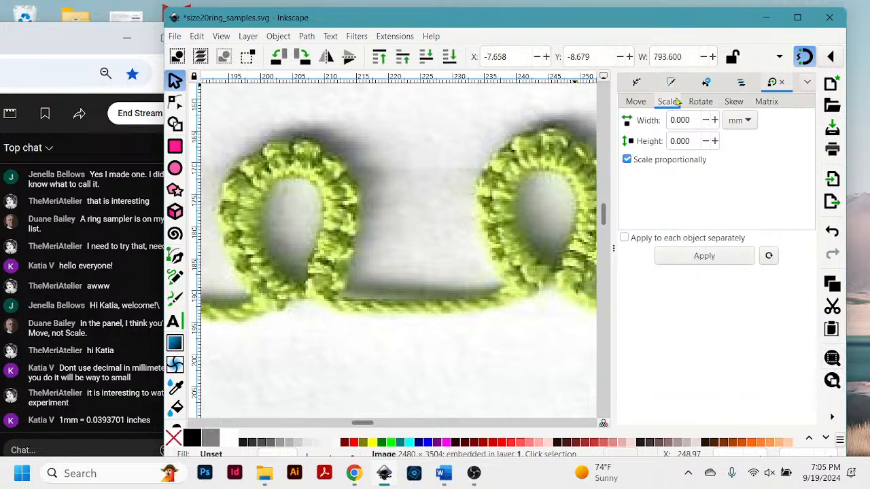
{"action": "left_click", "coordinate": [743, 82]}
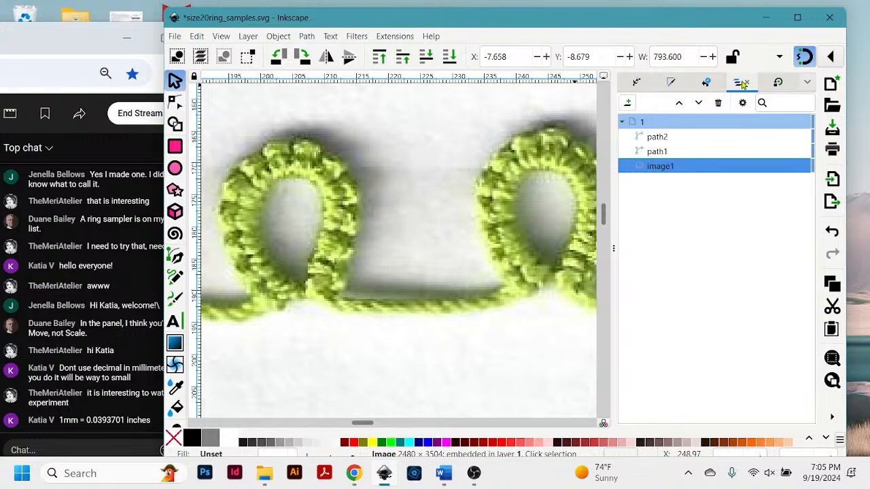
{"action": "left_click", "coordinate": [657, 137]}
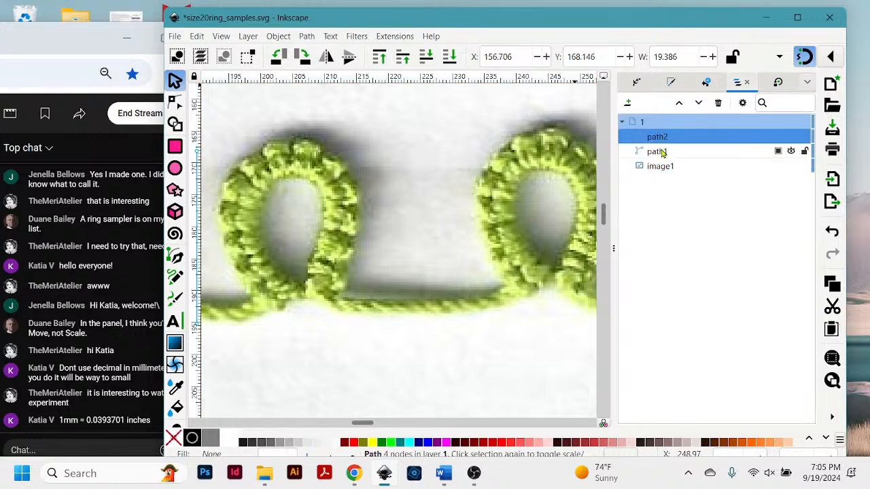
{"action": "left_click", "coordinate": [659, 152]}
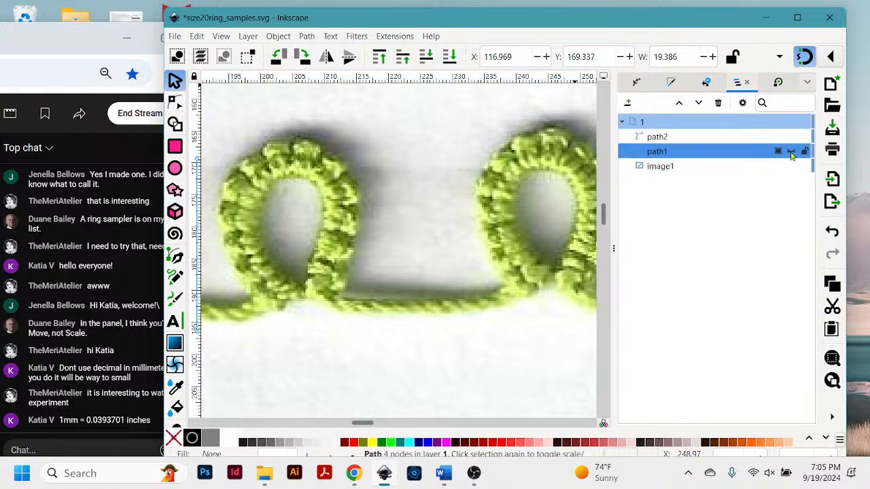
{"action": "left_click", "coordinate": [791, 152]}
- Try scaling the second ring's teardrop proportionally with the Transform scale set to 1 mm width and 1.392 mm height
{"action": "key", "text": "minus"}
{"action": "key", "text": "minus"}
{"action": "key", "text": "minus"}
{"action": "key", "text": "minus"}
{"action": "key", "text": "minus"}
{"action": "key", "text": "minus"}
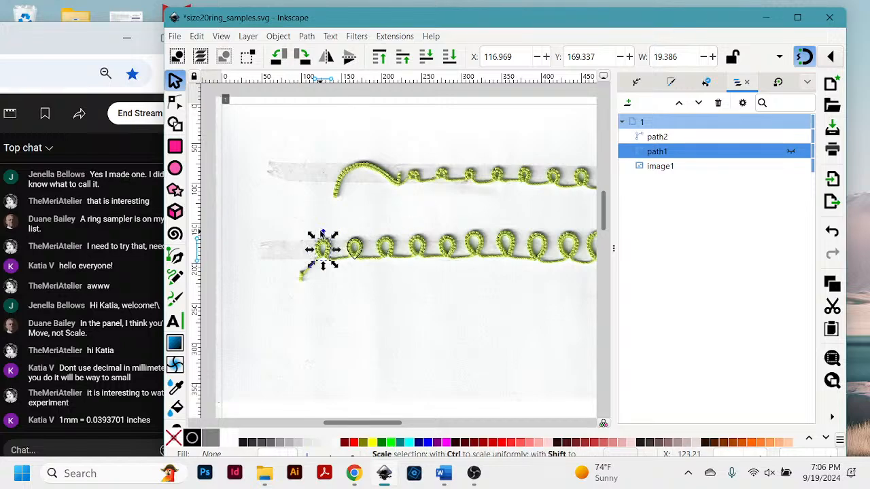
{"action": "key", "text": "z"}
{"action": "left_click_drag", "start_coordinate": [325, 232], "coordinate": [412, 283]}
{"action": "left_click_drag", "start_coordinate": [355, 204], "coordinate": [472, 284]}
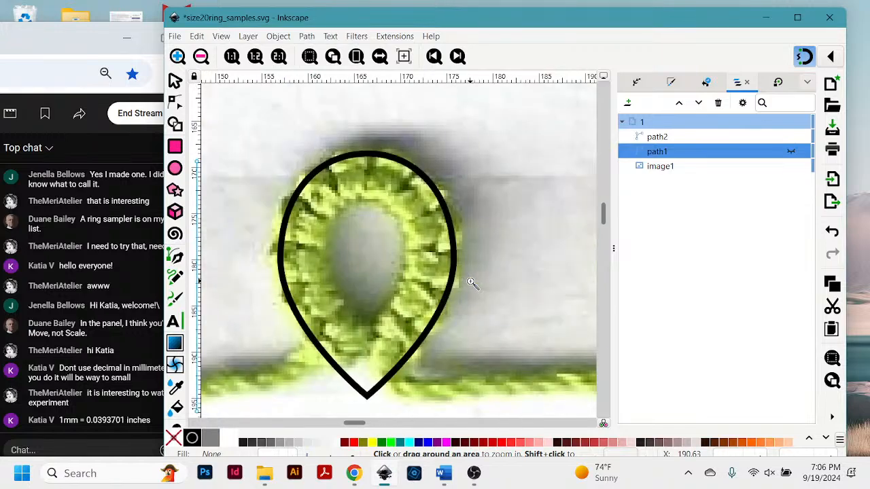
{"action": "left_click_drag", "start_coordinate": [361, 423], "coordinate": [364, 424]}
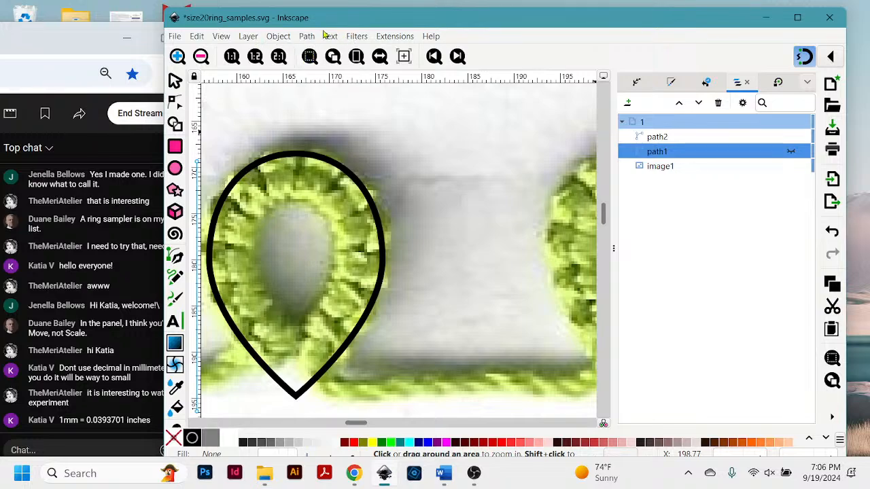
{"action": "left_click", "coordinate": [279, 36]}
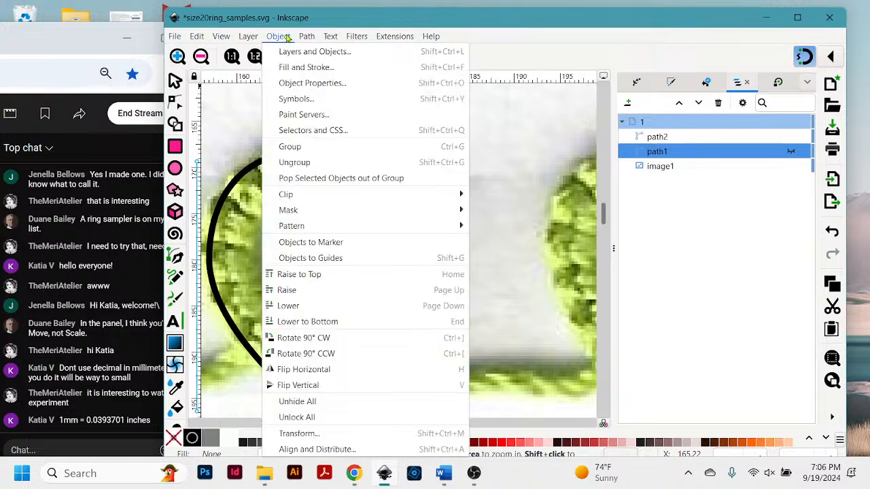
{"action": "left_click", "coordinate": [331, 437]}
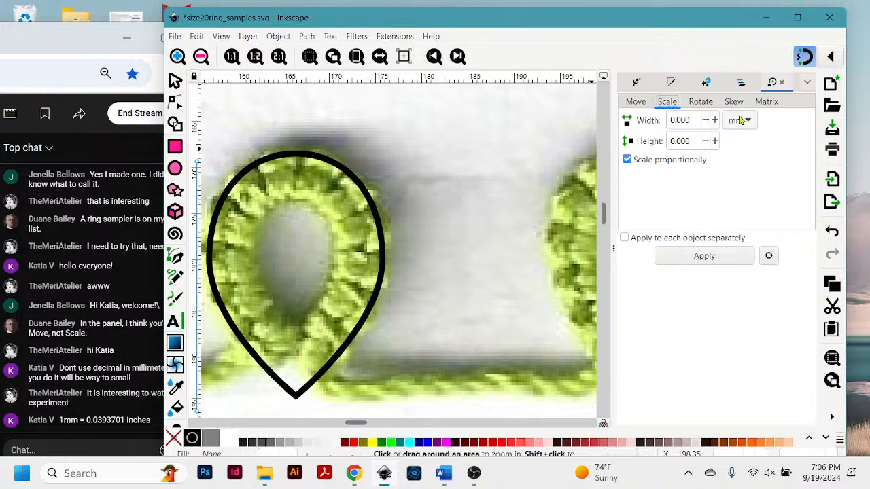
{"action": "left_click", "coordinate": [679, 120]}
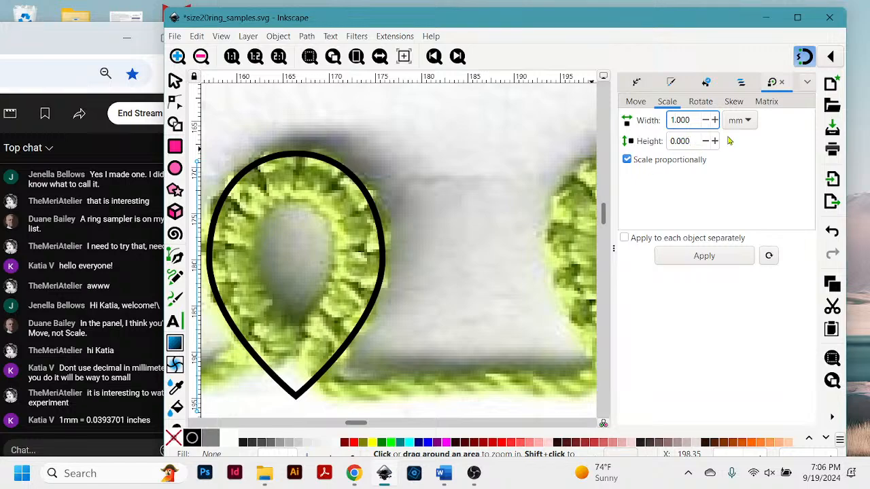
{"action": "left_click", "coordinate": [687, 141]}
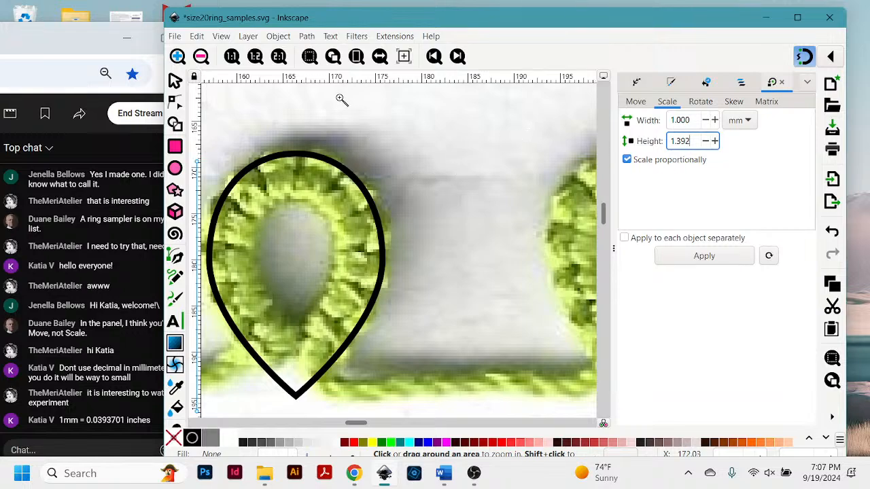
{"action": "left_click_drag", "start_coordinate": [498, 21], "coordinate": [497, 17]}
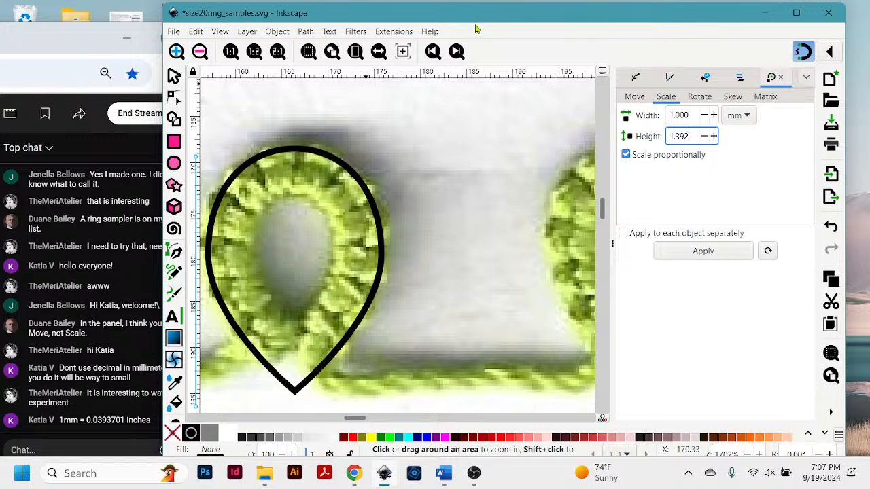
{"action": "left_click", "coordinate": [173, 76]}
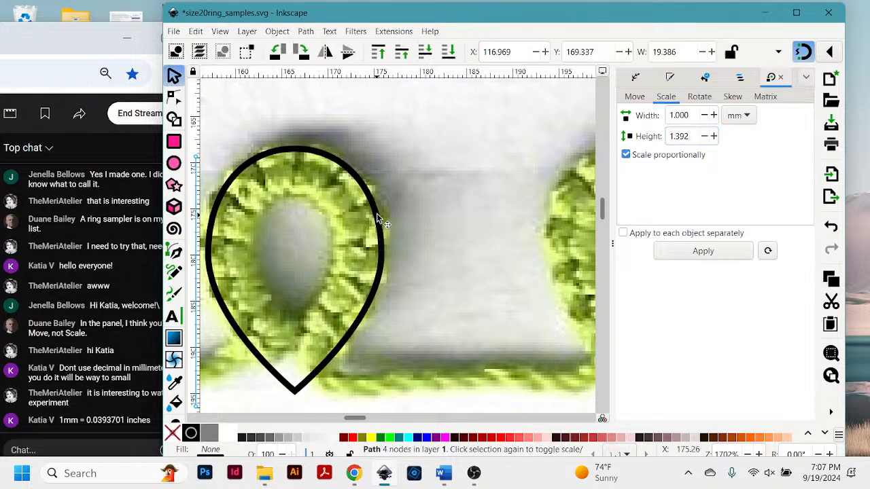
{"action": "left_click", "coordinate": [379, 218]}
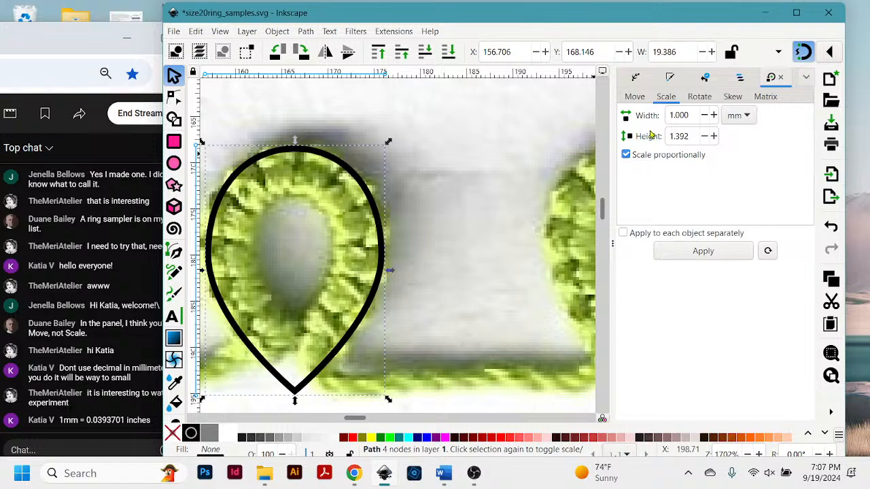
{"action": "left_click", "coordinate": [702, 251]}
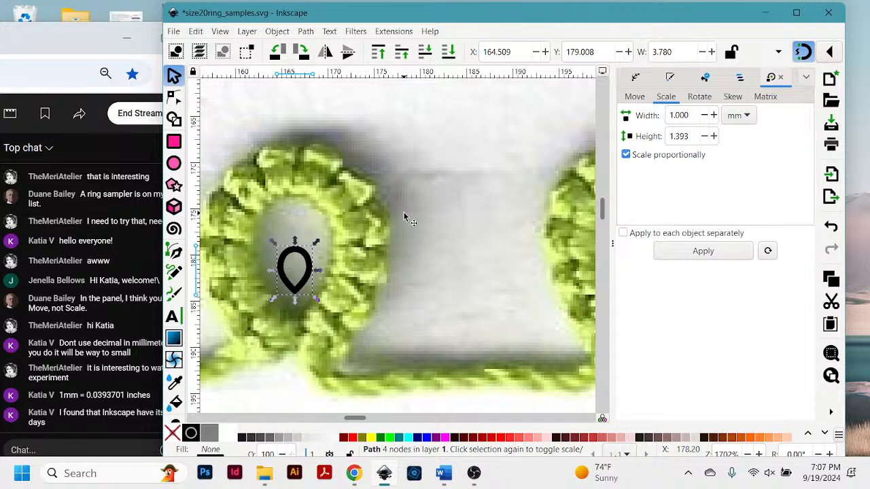
- Undo the scaling of the second ring's teardrop
{"action": "left_click", "coordinate": [86, 44]}
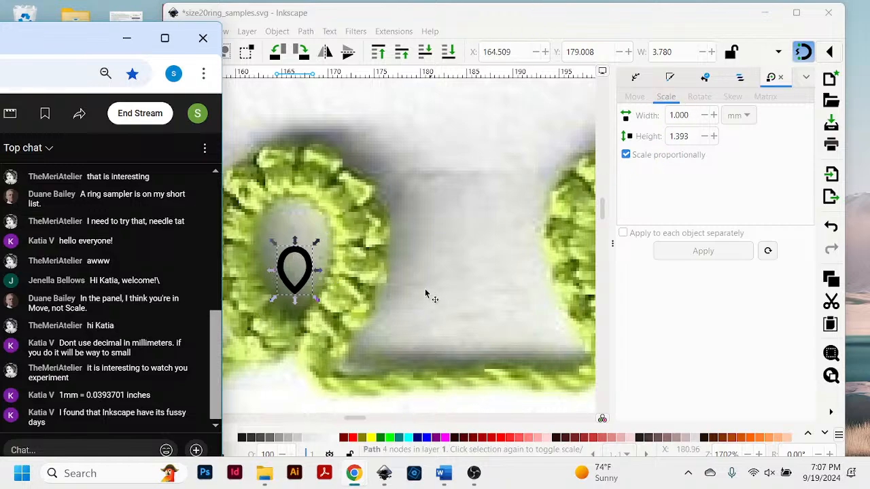
{"action": "left_click", "coordinate": [412, 273]}
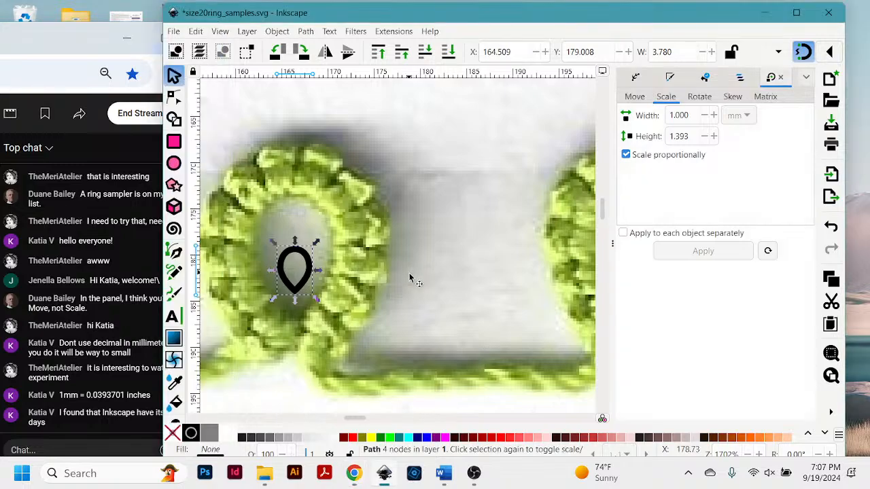
{"action": "key", "text": "ctrl+z"}
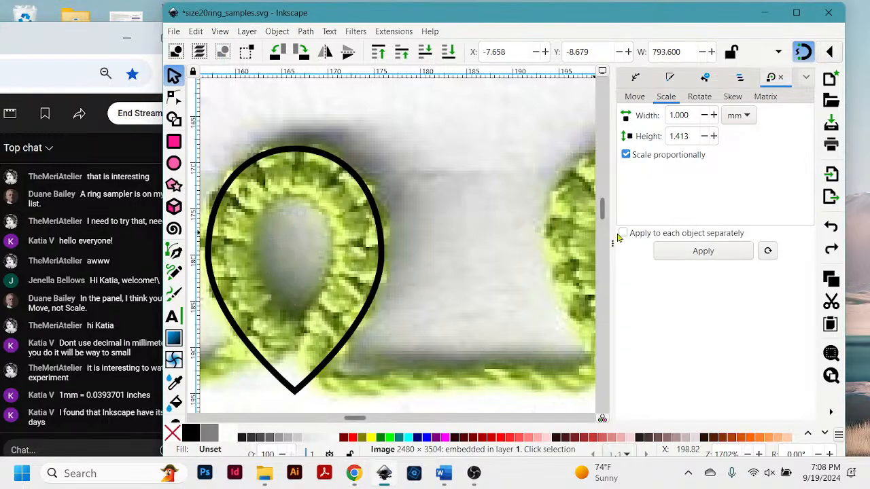
- Nudge the scanned image horizontally to X -1.658 px
{"action": "key", "text": "ctrl+minus"}
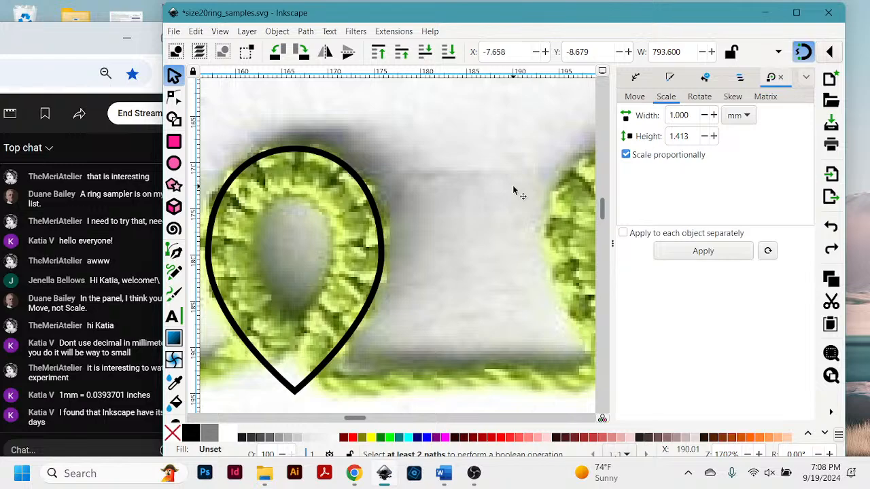
{"action": "key", "text": "minus"}
{"action": "key", "text": "minus"}
{"action": "key", "text": "minus"}
{"action": "key", "text": "minus"}
{"action": "key", "text": "minus"}
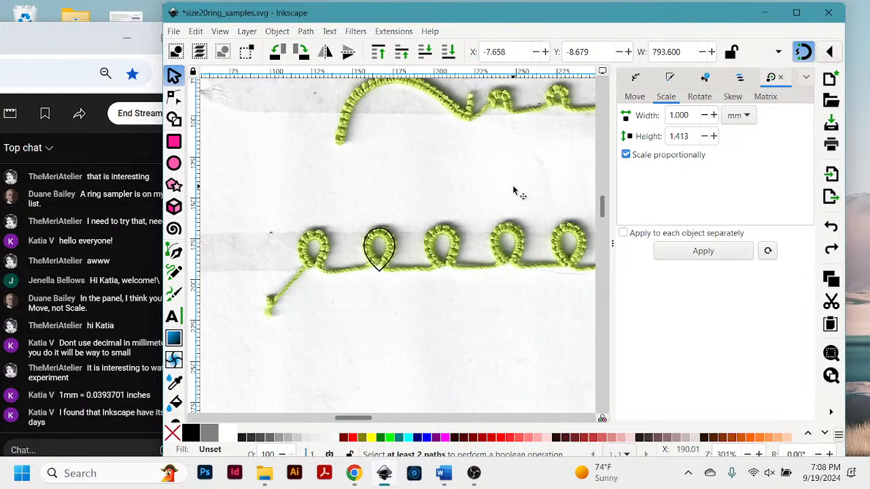
{"action": "left_click_drag", "start_coordinate": [360, 419], "coordinate": [377, 421]}
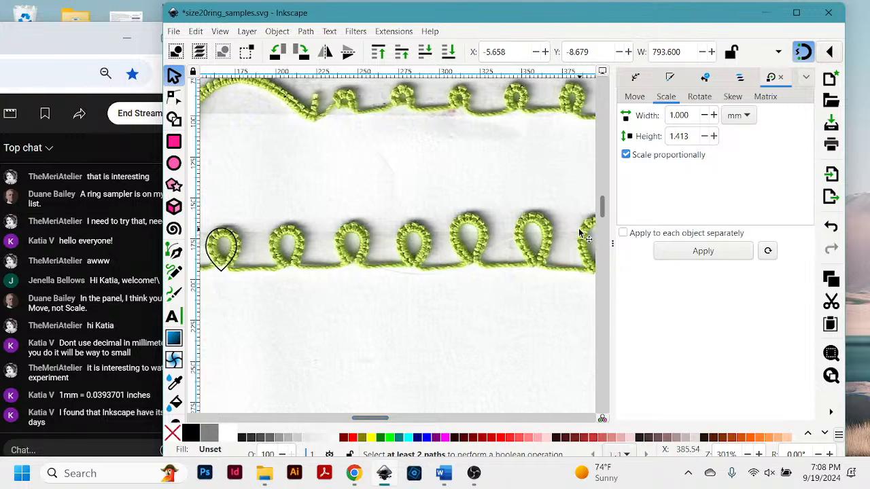
{"action": "key", "text": "Right"}
{"action": "key", "text": "Right"}
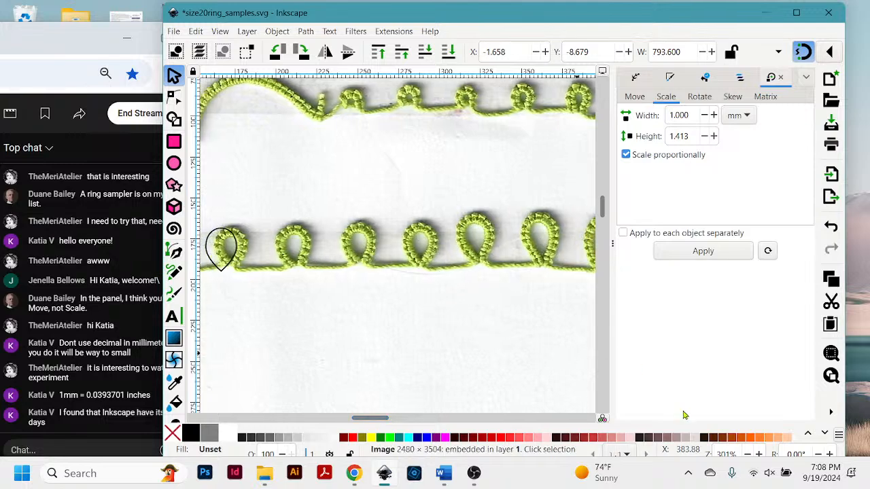
- Make the first ring's hidden teardrop, path1, visible again through the object list
{"action": "key", "text": "minus"}
{"action": "key", "text": "minus"}
{"action": "key", "text": "minus"}
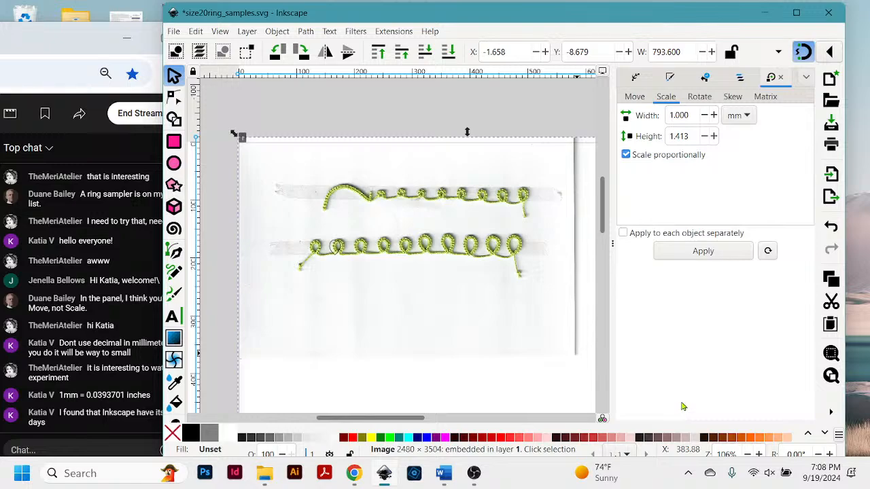
{"action": "scroll", "coordinate": [512, 266], "scroll_direction": "down", "scroll_amount": 2}
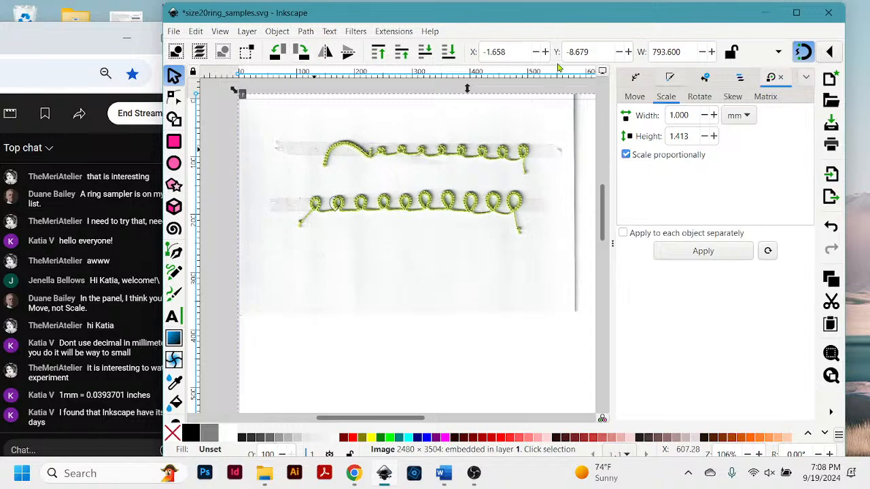
{"action": "key", "text": "ctrl+l"}
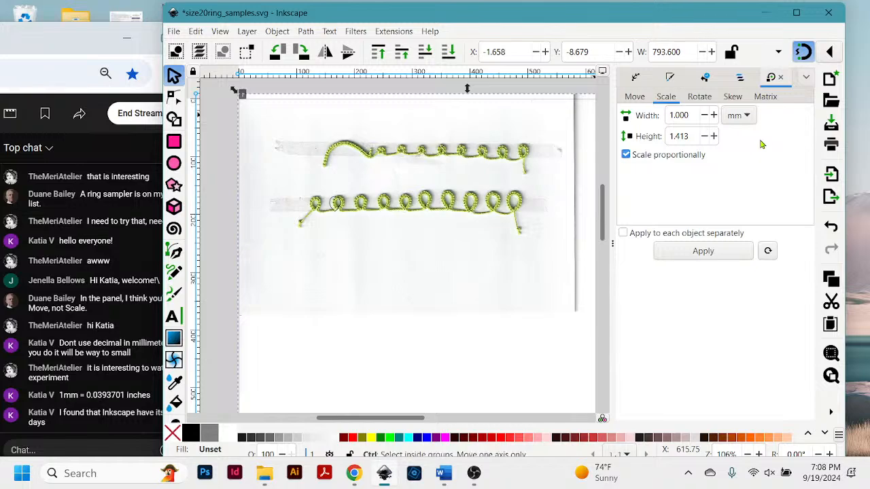
{"action": "left_click", "coordinate": [739, 77]}
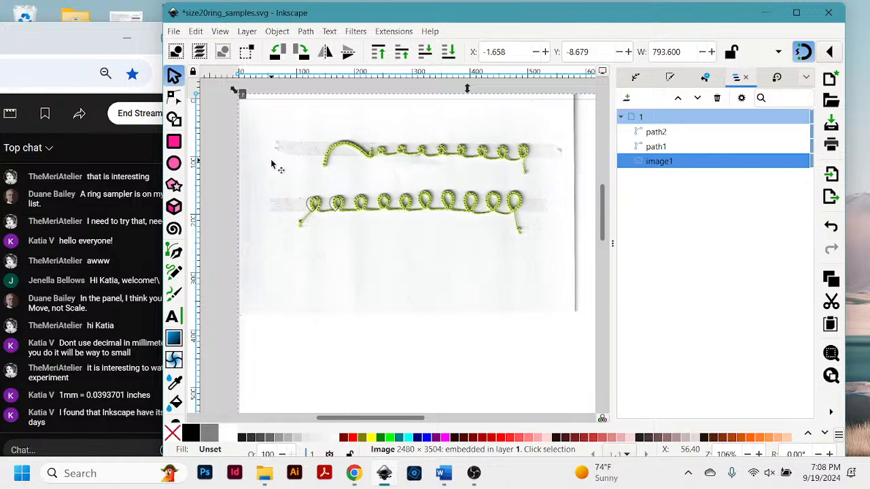
- Examine how the teardrops over the first two rings line up with the scanned tatting
{"action": "key", "text": "plus"}
{"action": "key", "text": "plus"}
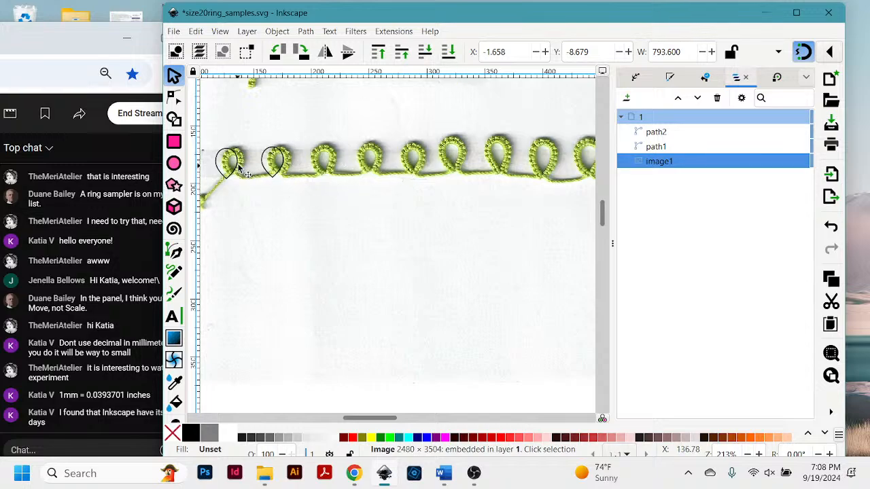
{"action": "key", "text": "z"}
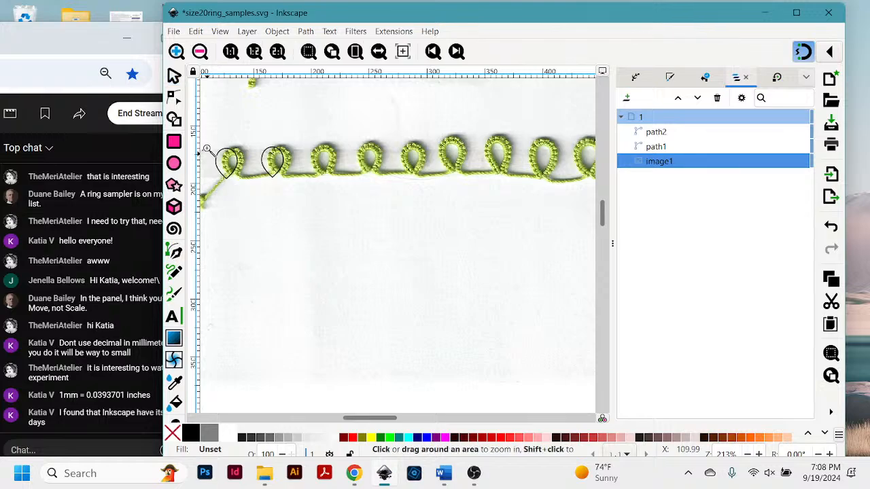
{"action": "left_click_drag", "start_coordinate": [213, 139], "coordinate": [314, 199]}
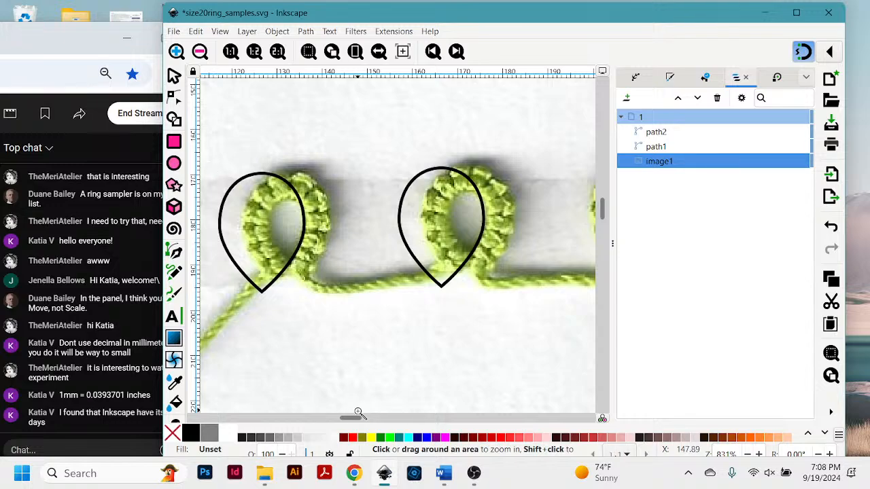
{"action": "left_click_drag", "start_coordinate": [354, 418], "coordinate": [349, 421]}
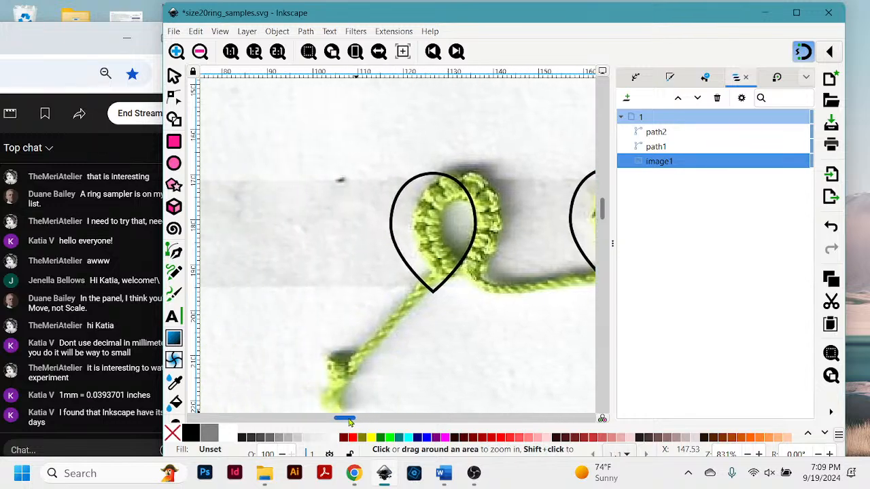
{"action": "scroll", "coordinate": [475, 334], "scroll_direction": "down", "scroll_amount": 4}
{"action": "scroll", "coordinate": [476, 332], "scroll_direction": "up", "scroll_amount": 4}
- Draw a straight two-node path with the Pen tool across the arched chain in the upper row and open it for node editing
{"action": "scroll", "coordinate": [476, 333], "scroll_direction": "up", "scroll_amount": 10}
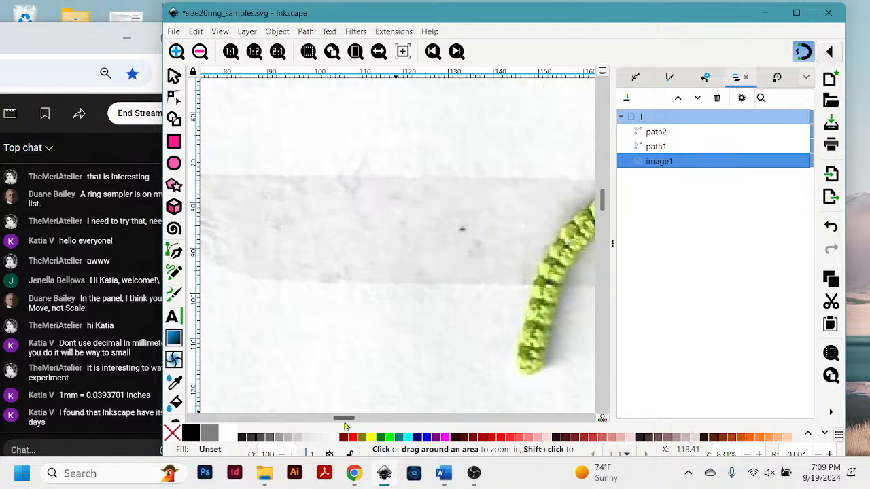
{"action": "left_click_drag", "start_coordinate": [344, 421], "coordinate": [355, 427]}
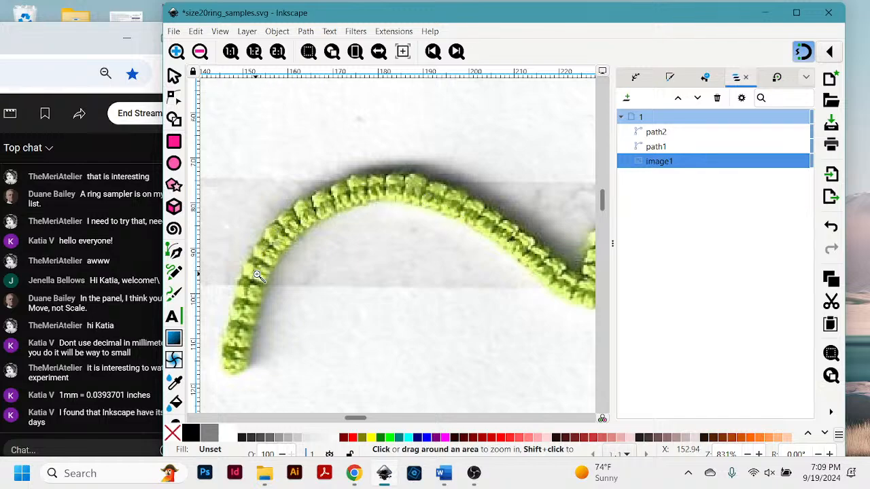
{"action": "left_click", "coordinate": [176, 252]}
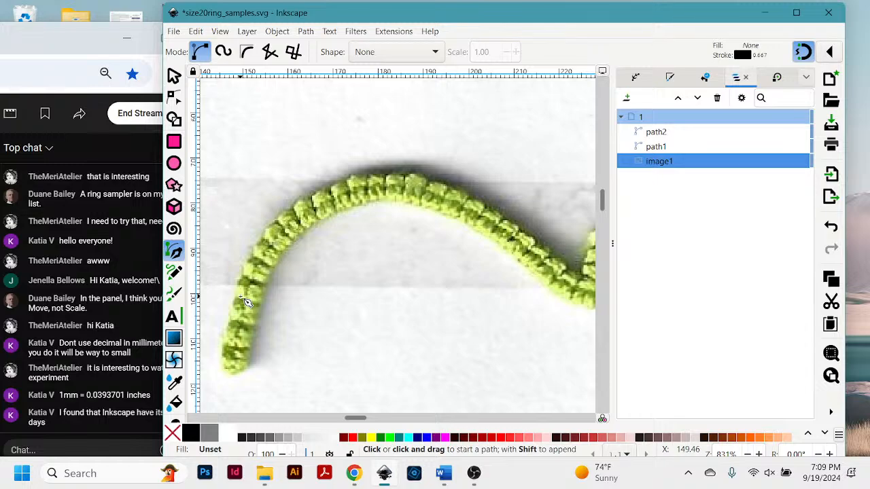
{"action": "left_click", "coordinate": [242, 299]}
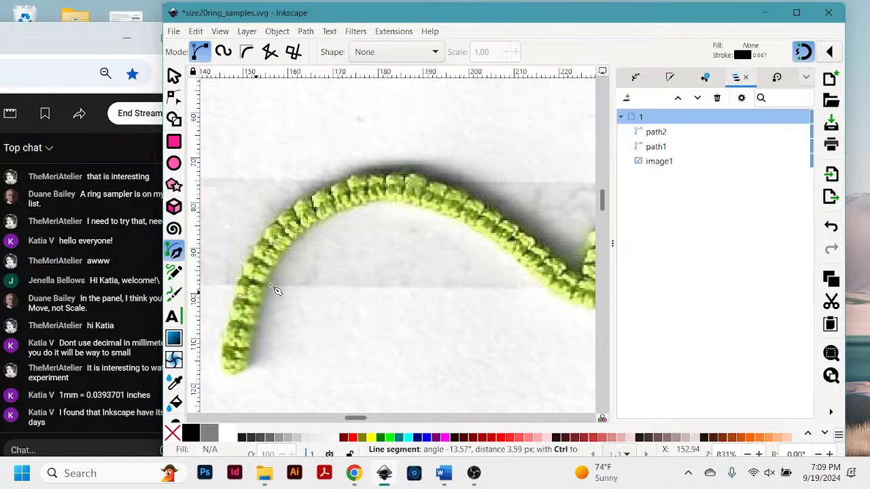
{"action": "double_click", "coordinate": [474, 223]}
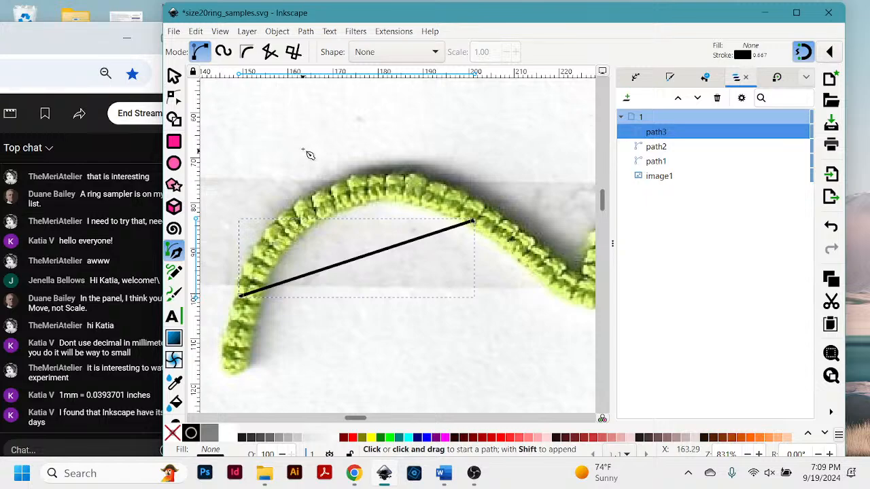
{"action": "left_click", "coordinate": [174, 97]}
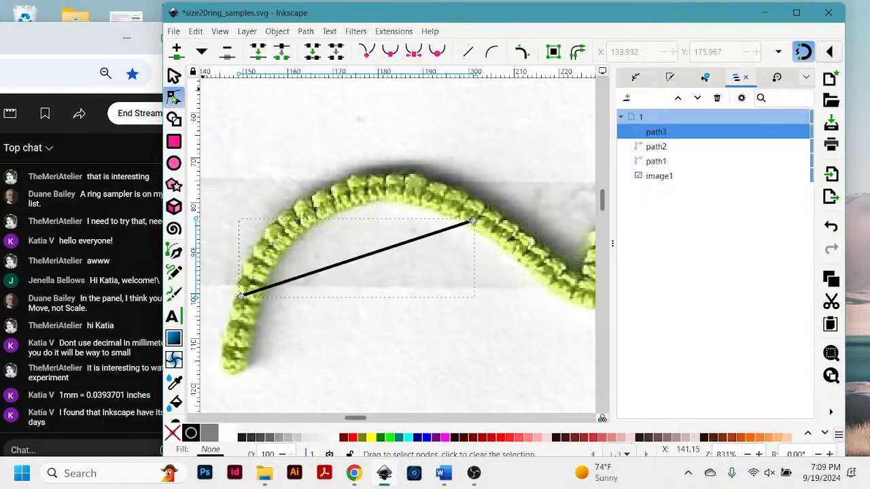
- Insert a node midway along the straight path and move it to the arch's outer edge at about X 171.230, Y 75.786
{"action": "left_click", "coordinate": [553, 53]}
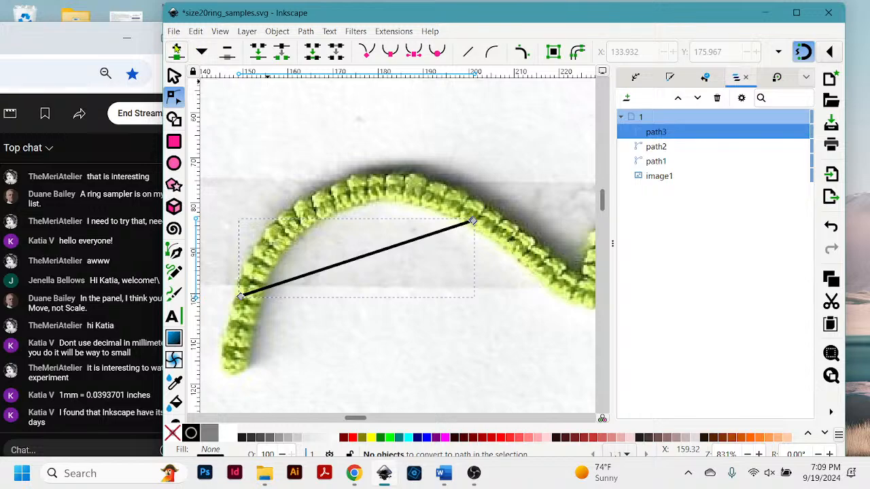
{"action": "left_click", "coordinate": [242, 298]}
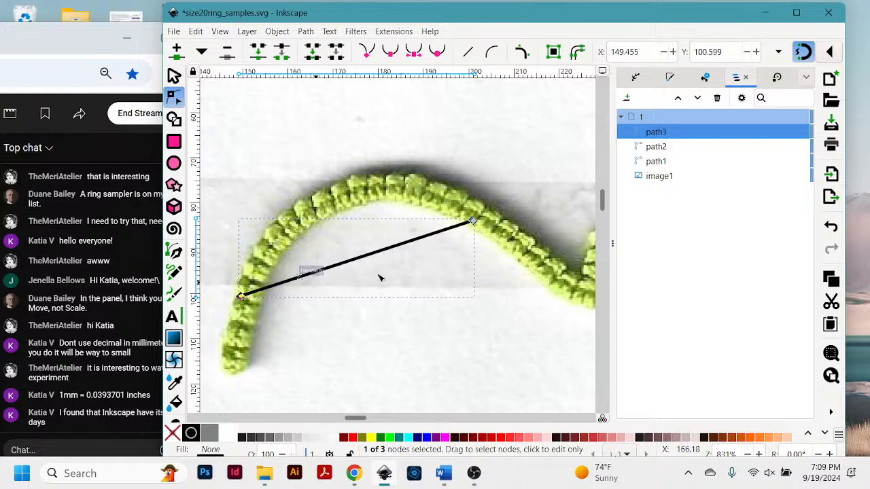
{"action": "left_click", "coordinate": [474, 222], "text": "shift"}
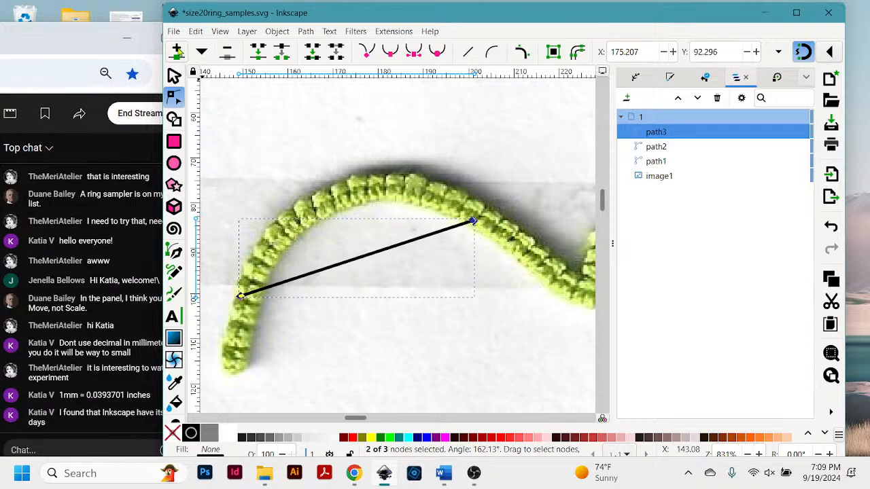
{"action": "left_click", "coordinate": [242, 297]}
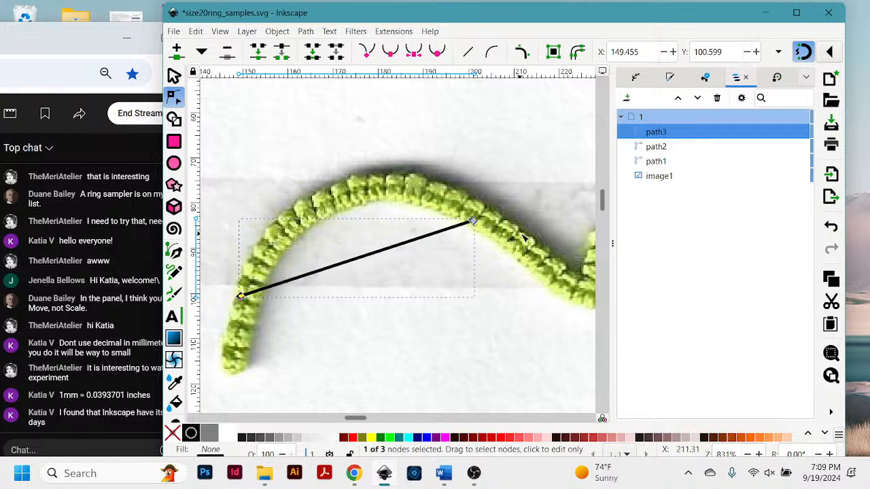
{"action": "left_click", "coordinate": [475, 222], "text": "shift"}
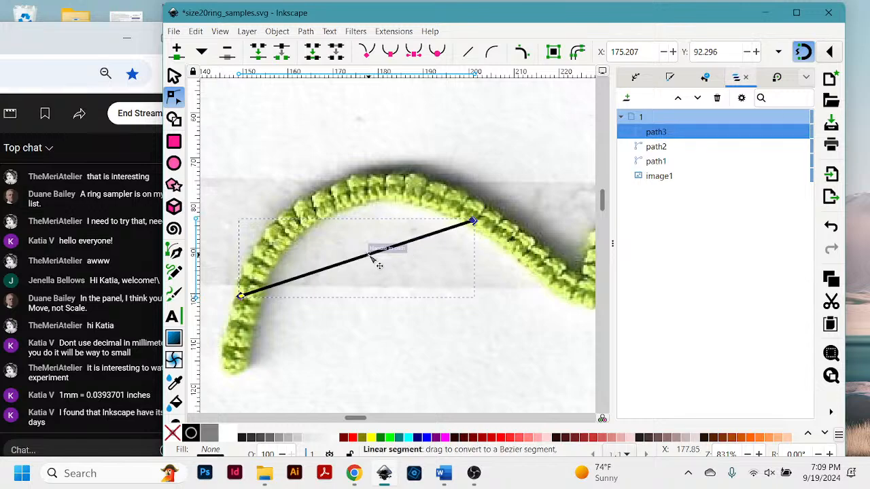
{"action": "left_click", "coordinate": [176, 49]}
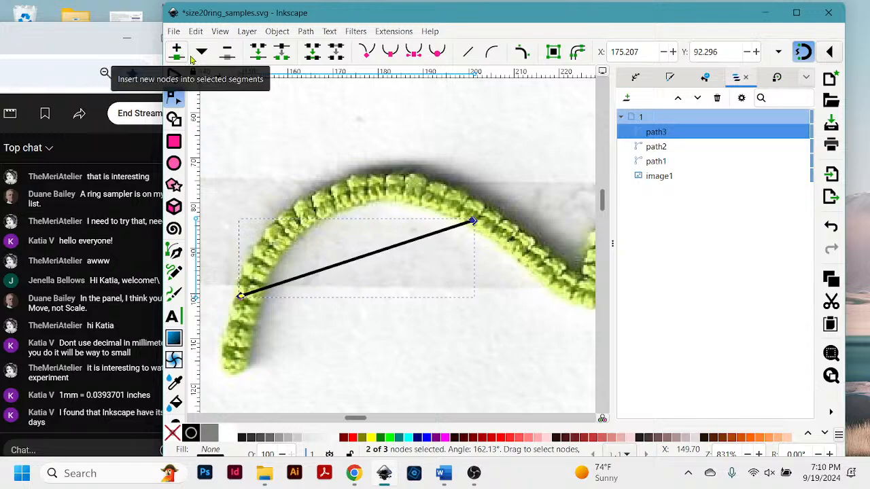
{"action": "left_click", "coordinate": [364, 257]}
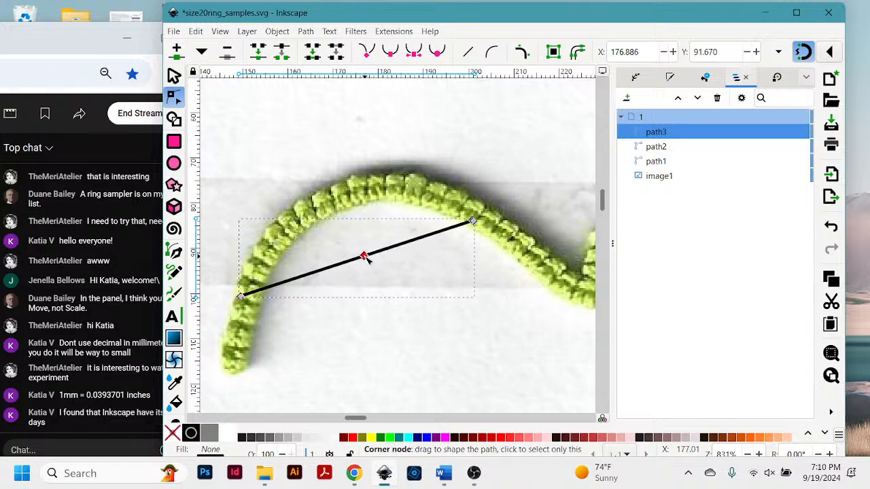
{"action": "left_click_drag", "start_coordinate": [364, 256], "coordinate": [343, 190]}
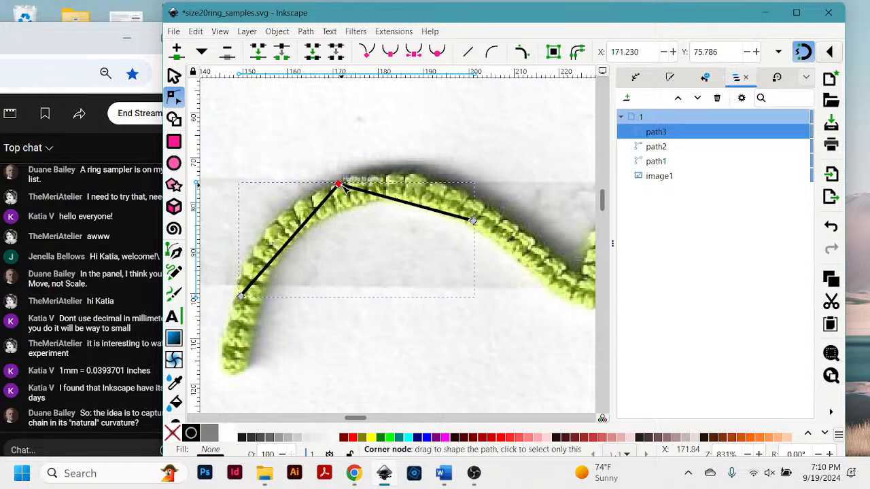
- Make the middle node symmetric with longer handles following the arch, and delete the extra node overlapping the path's right end
{"action": "left_click", "coordinate": [415, 54]}
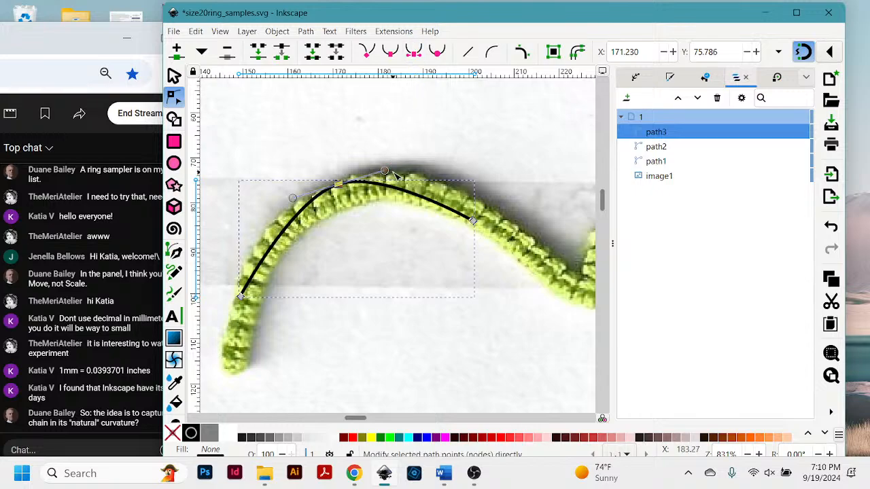
{"action": "left_click_drag", "start_coordinate": [385, 170], "coordinate": [432, 167]}
{"action": "left_click_drag", "start_coordinate": [473, 224], "coordinate": [484, 263]}
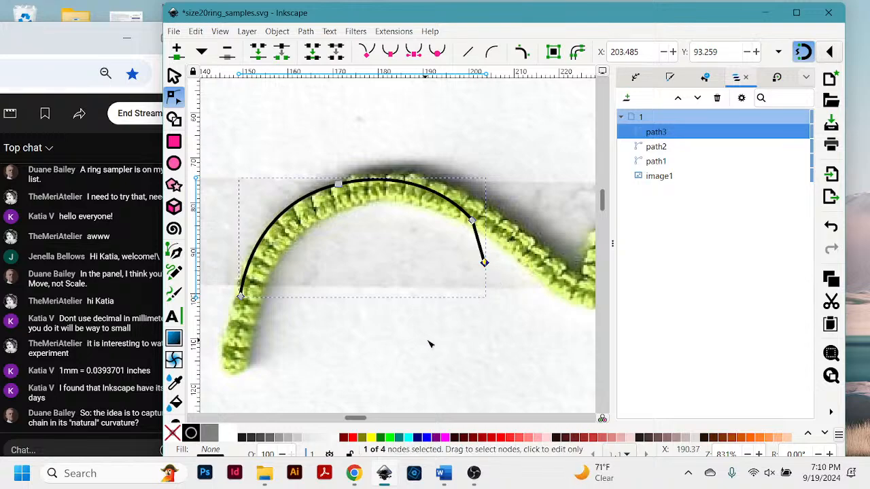
{"action": "key", "text": "Delete"}
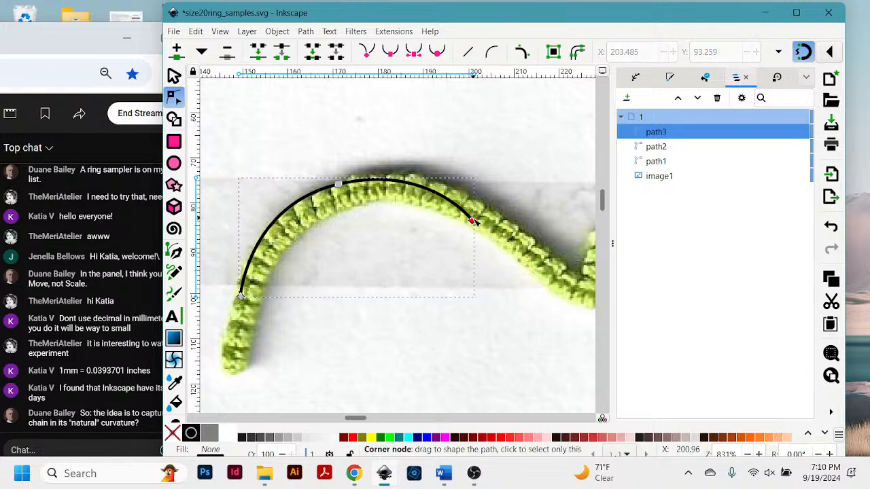
- Move the path's right end node to about X 204.327, Y 81.707 and adjust the middle node's handles to fit the arch
{"action": "left_click_drag", "start_coordinate": [473, 221], "coordinate": [487, 210]}
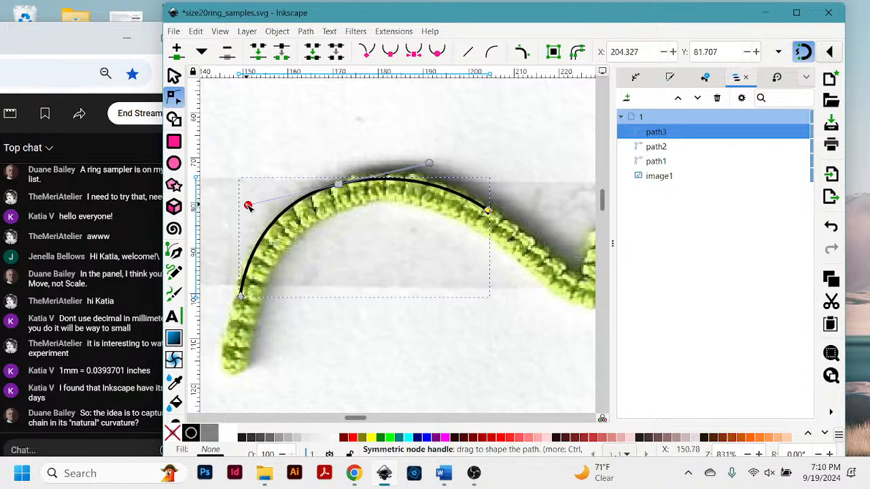
{"action": "left_click_drag", "start_coordinate": [248, 205], "coordinate": [251, 213]}
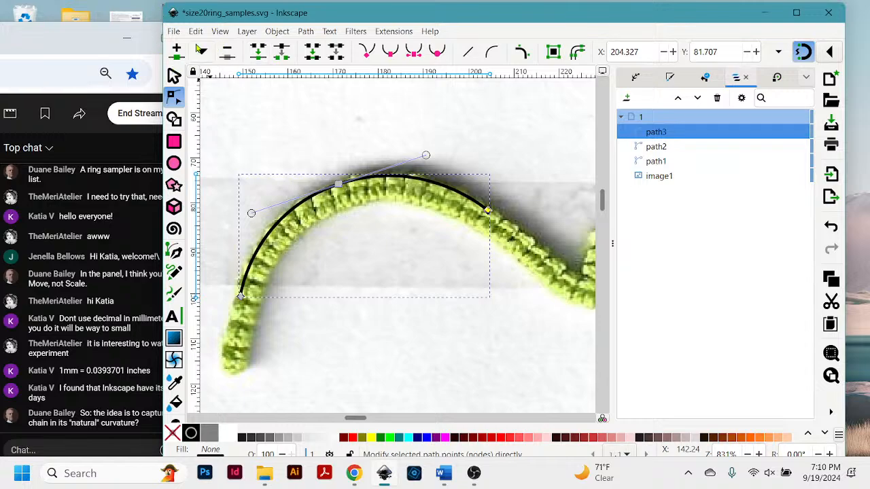
{"action": "left_click", "coordinate": [179, 32]}
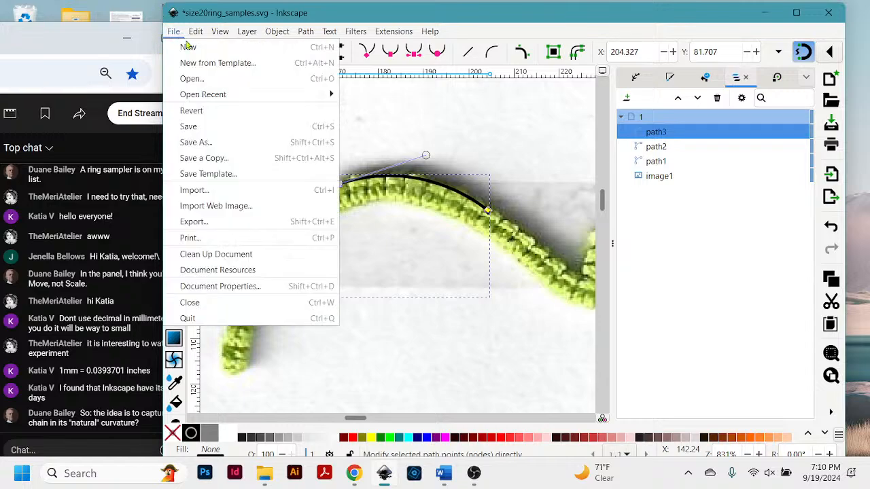
{"action": "left_click", "coordinate": [424, 181]}
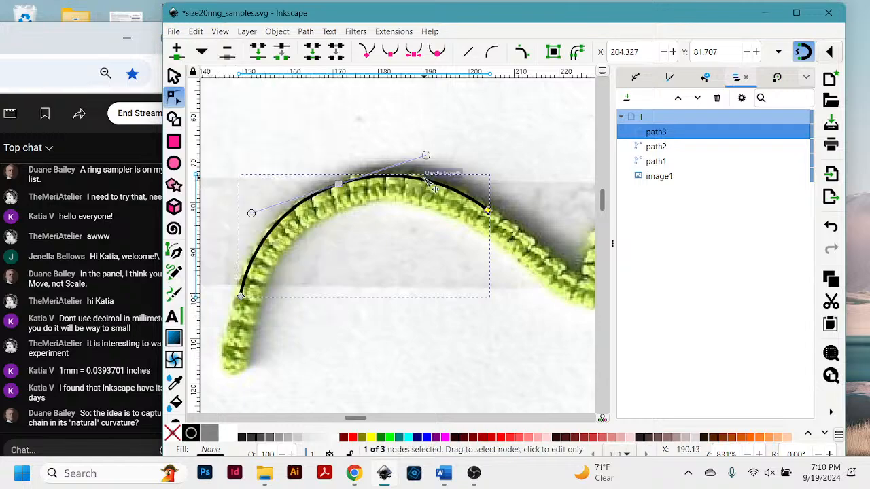
- Try to duplicate the traced path's right-hand segment as a separate inner arc
{"action": "left_click", "coordinate": [385, 178]}
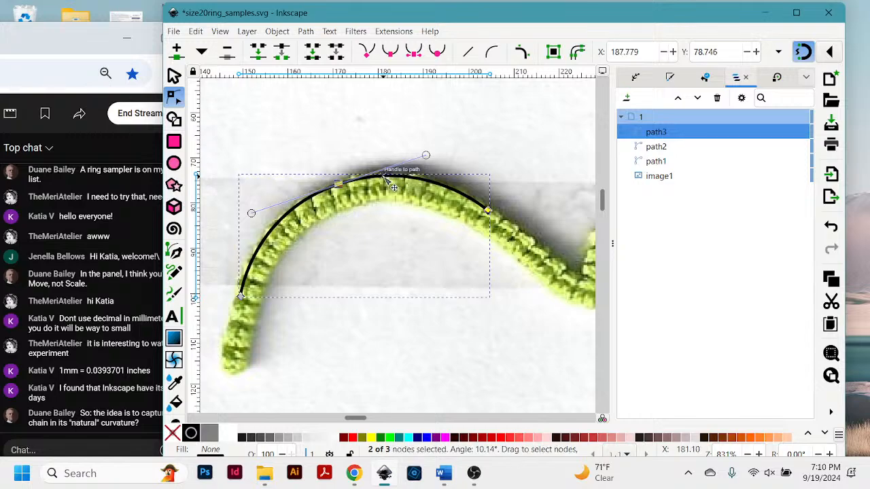
{"action": "scroll", "coordinate": [413, 218], "scroll_direction": "up", "scroll_amount": 1}
{"action": "left_click", "coordinate": [400, 222]}
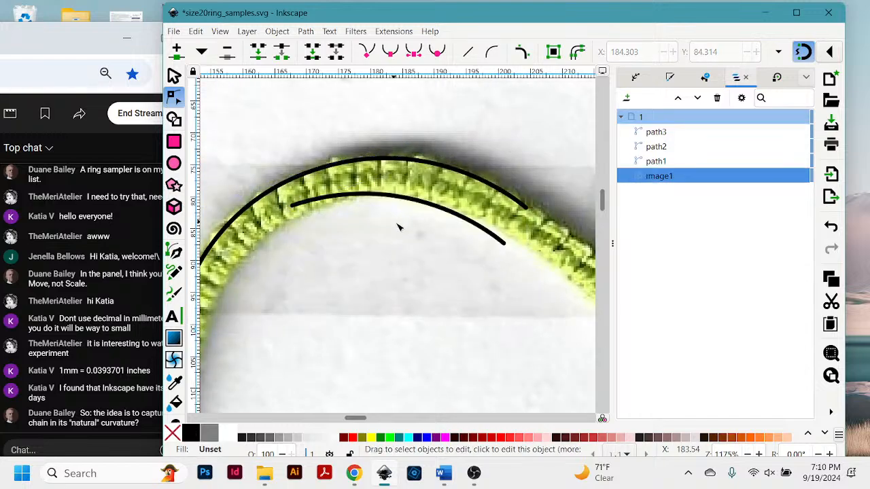
{"action": "left_click_drag", "start_coordinate": [364, 245], "coordinate": [314, 285]}
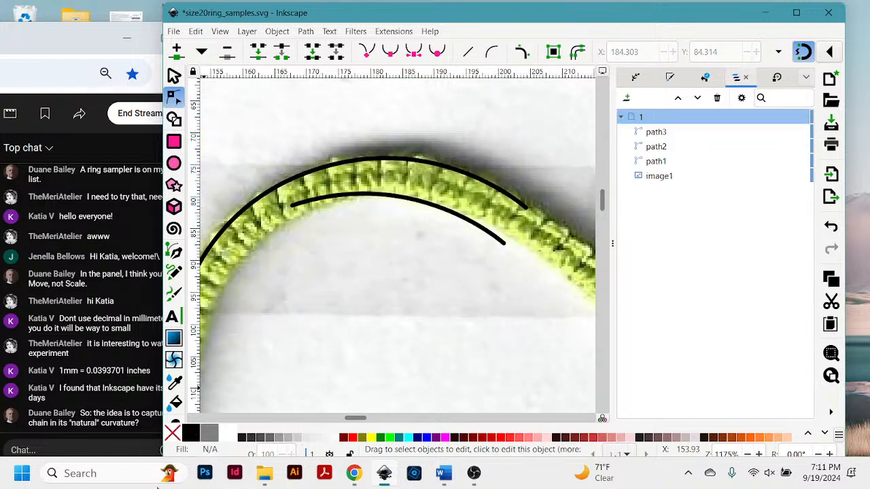
{"action": "key", "text": "minus"}
{"action": "key", "text": "minus"}
{"action": "key", "text": "minus"}
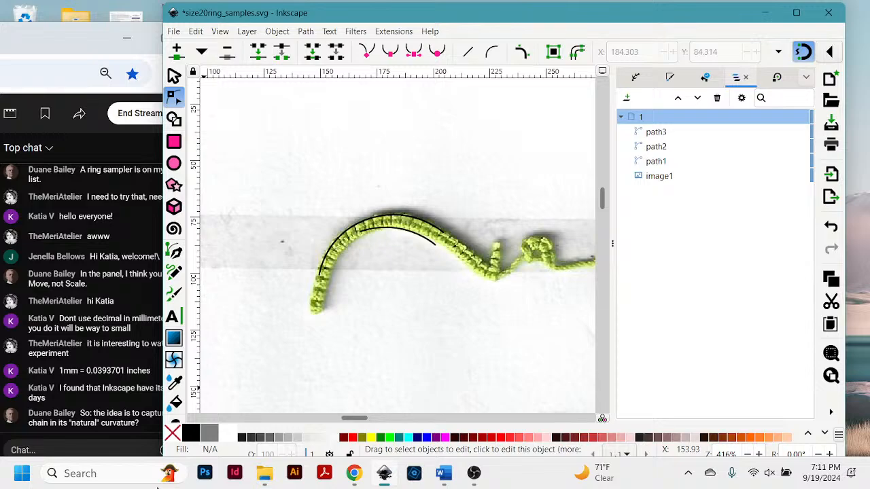
{"action": "key", "text": "minus"}
{"action": "key", "text": "minus"}
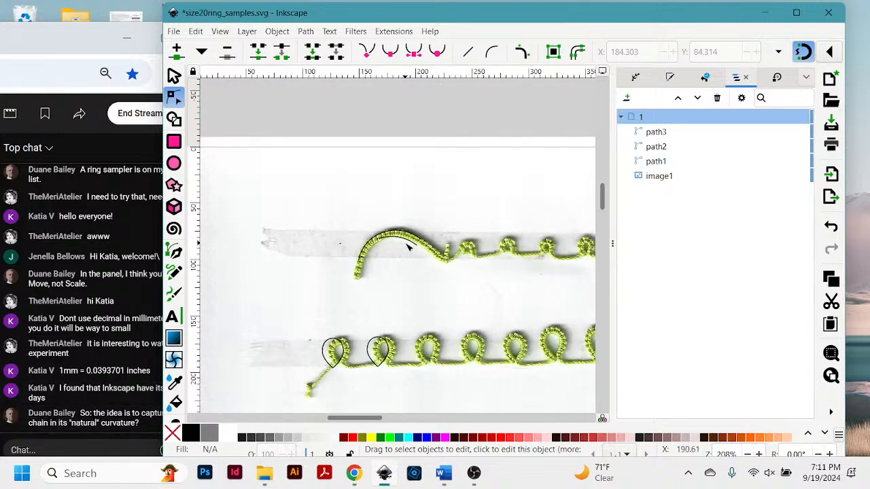
- Try to move the inner arc away from the traced curve to just below the crocheted arch
{"action": "left_click_drag", "start_coordinate": [406, 243], "coordinate": [424, 316]}
{"action": "left_click", "coordinate": [174, 75]}
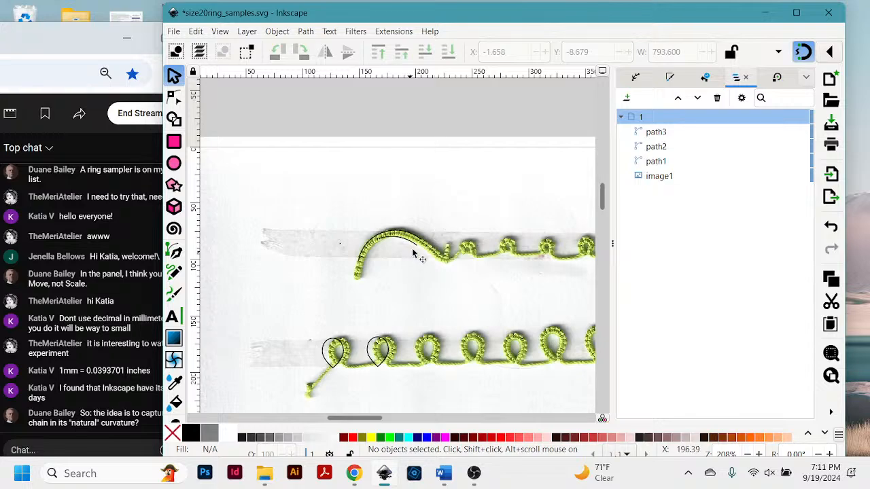
{"action": "left_click_drag", "start_coordinate": [414, 249], "coordinate": [419, 291]}
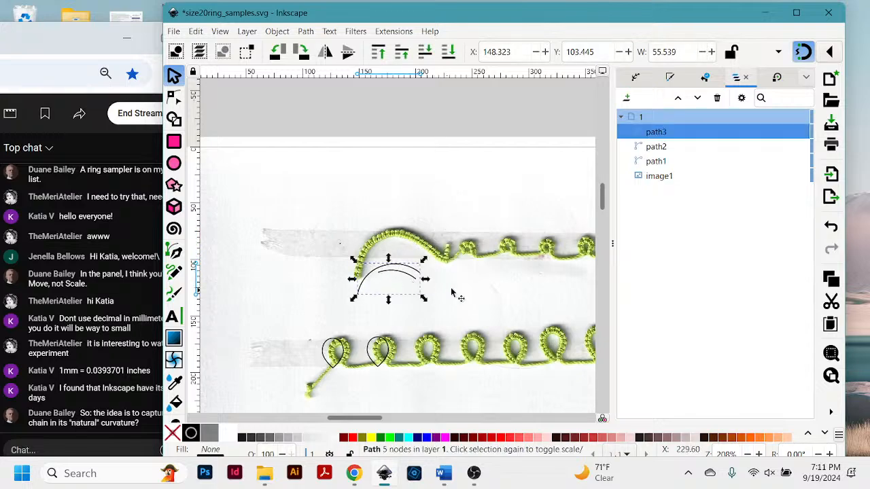
{"action": "left_click", "coordinate": [472, 291]}
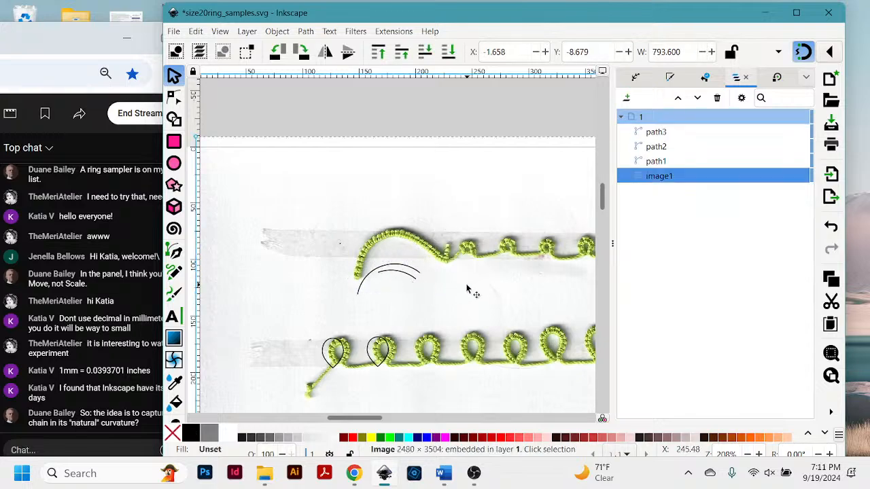
- Try to ungroup the two arcs and move the inner one clear of the crocheted chain
{"action": "left_click", "coordinate": [372, 277]}
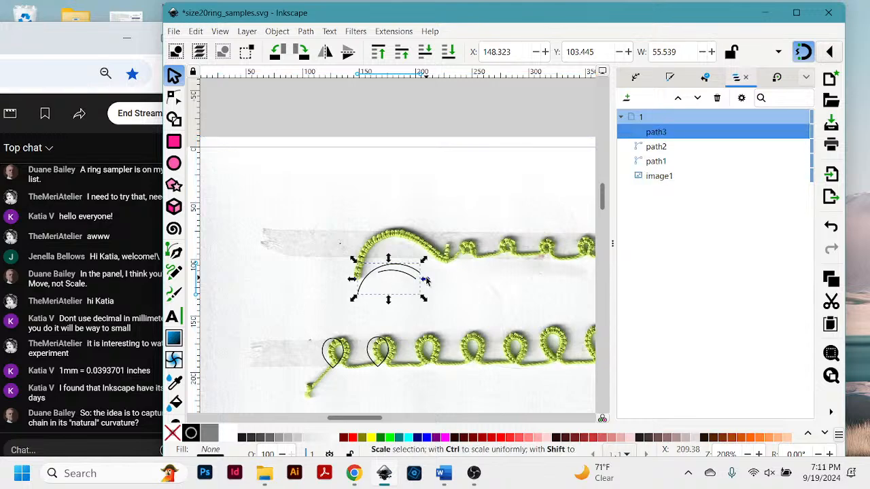
{"action": "key", "text": "ctrl"}
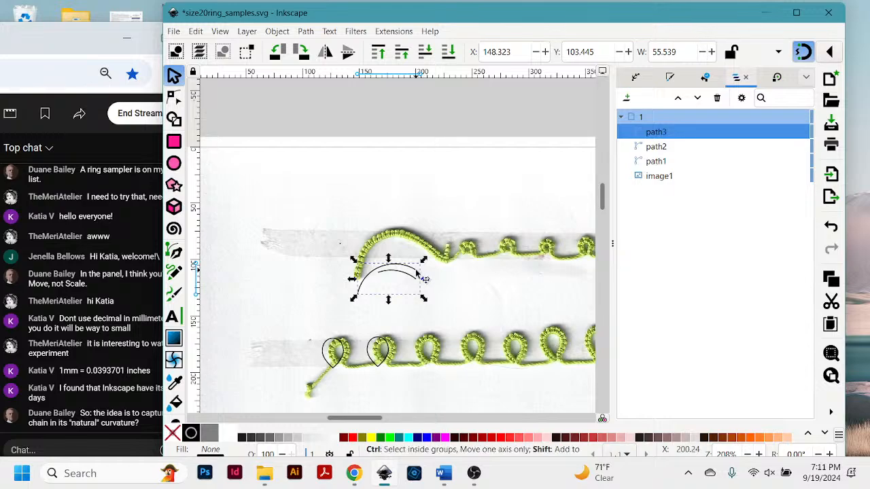
{"action": "key", "text": "ctrl+shift+g"}
{"action": "left_click", "coordinate": [429, 284]}
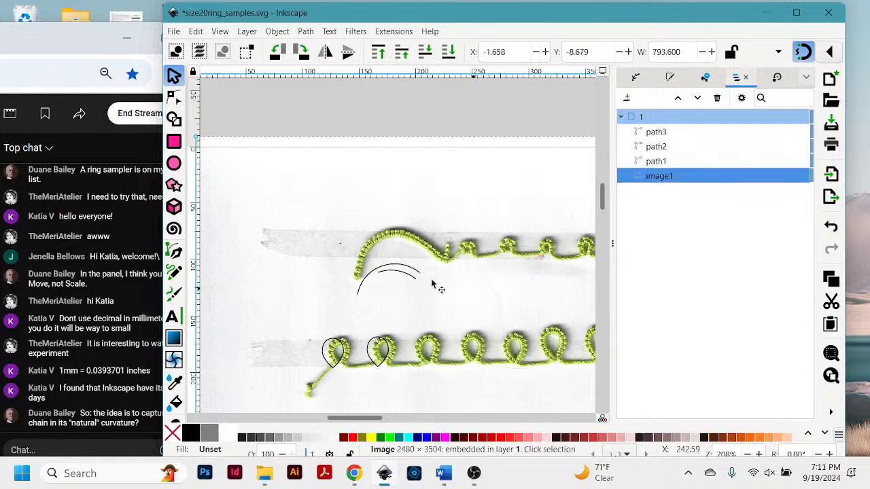
{"action": "left_click_drag", "start_coordinate": [414, 282], "coordinate": [478, 244]}
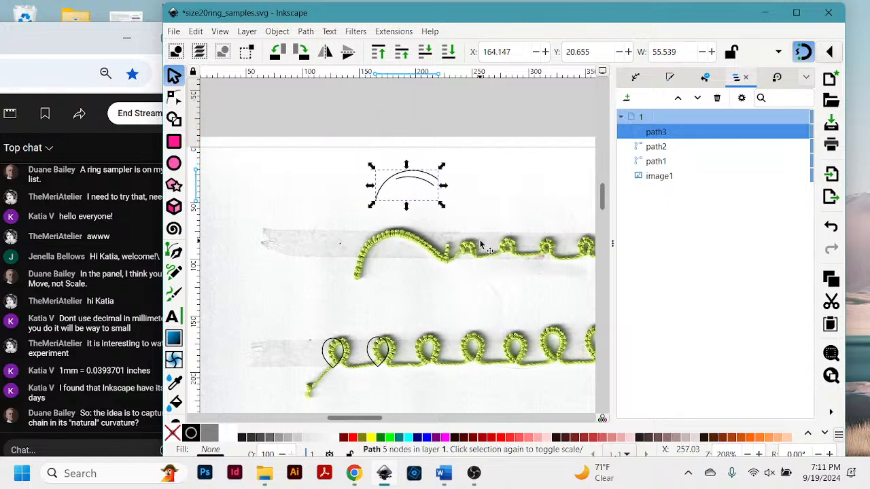
{"action": "left_click", "coordinate": [475, 184]}
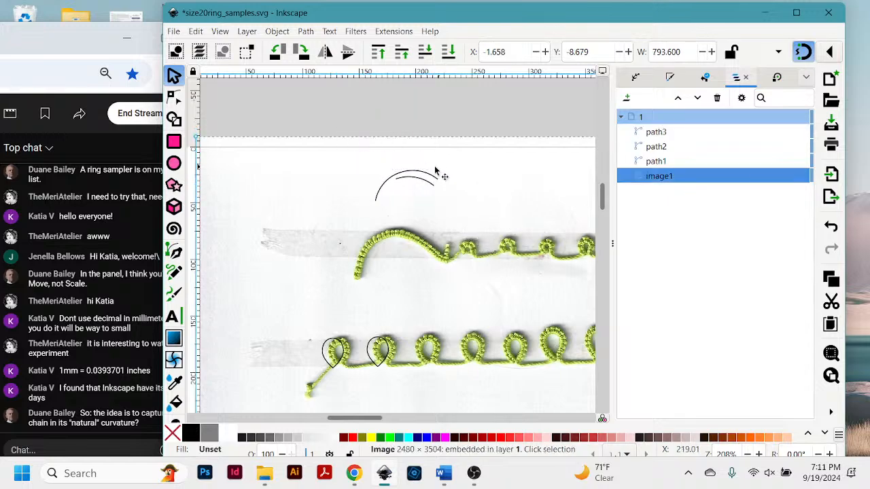
{"action": "left_click", "coordinate": [415, 174]}
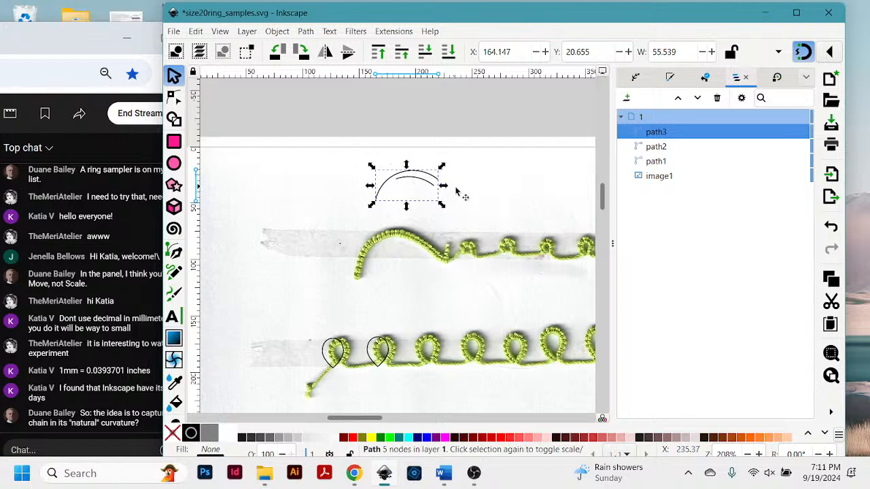
- Undo the moves of the traced path and the duplication of its segment
{"action": "key", "text": "ctrl+z"}
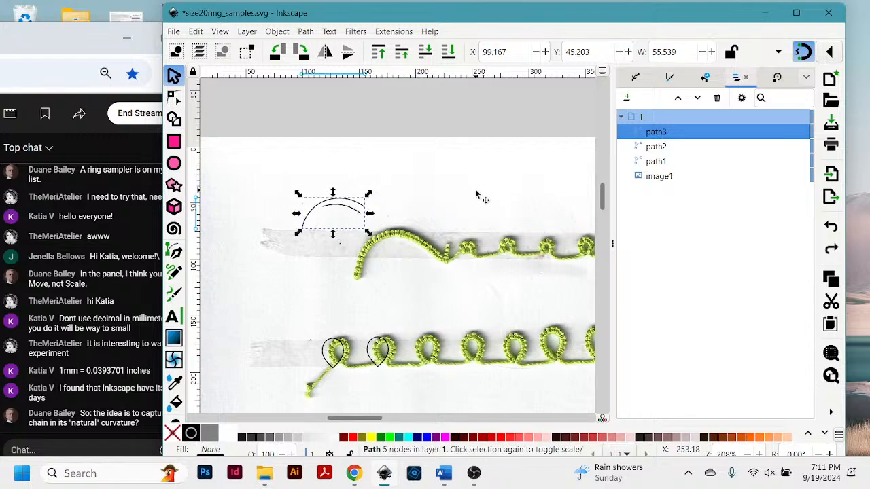
{"action": "key", "text": "ctrl+z"}
{"action": "key", "text": "ctrl+z"}
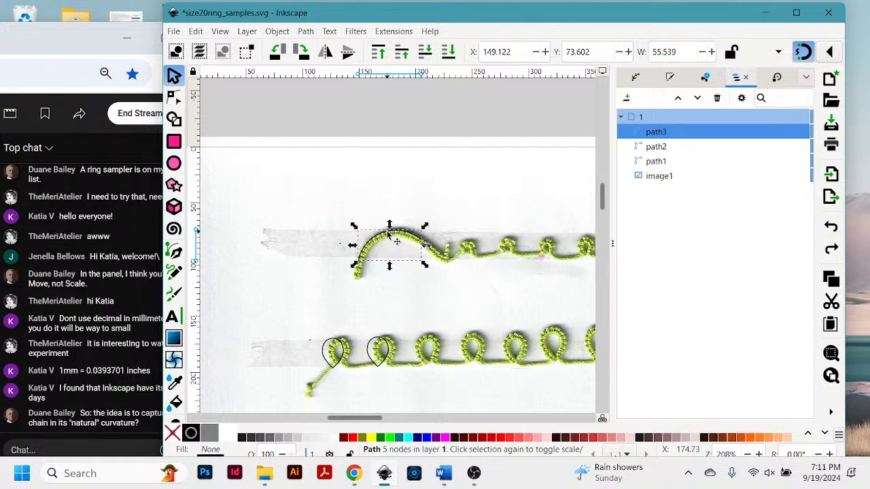
- Duplicate the traced arch path in place and move the copy below the crocheted chain to about X 204.661, Y 124.624
{"action": "key", "text": "ctrl+alt+v"}
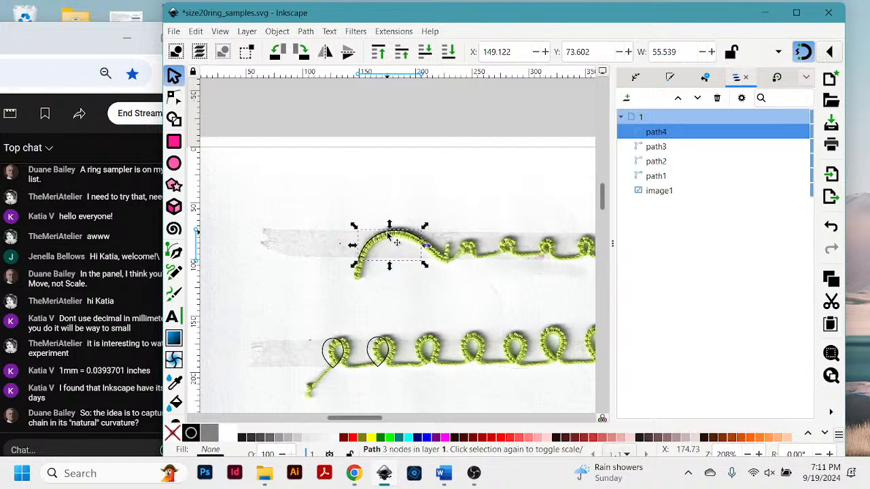
{"action": "left_click_drag", "start_coordinate": [389, 235], "coordinate": [365, 229]}
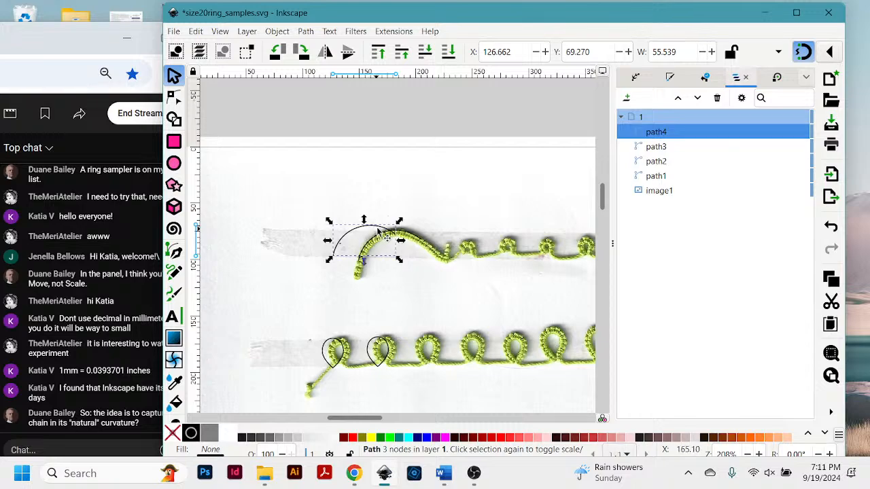
{"action": "left_click_drag", "start_coordinate": [377, 229], "coordinate": [459, 304]}
{"action": "left_click_drag", "start_coordinate": [466, 290], "coordinate": [466, 292]}
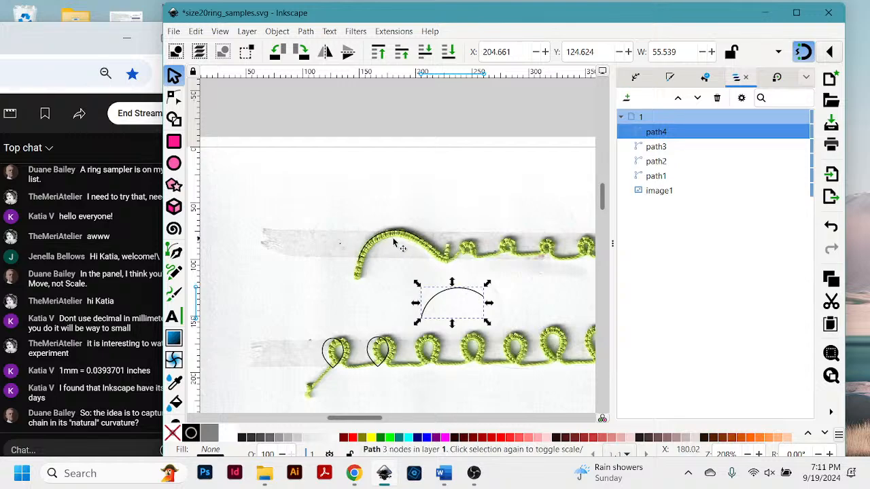
{"action": "left_click", "coordinate": [503, 204]}
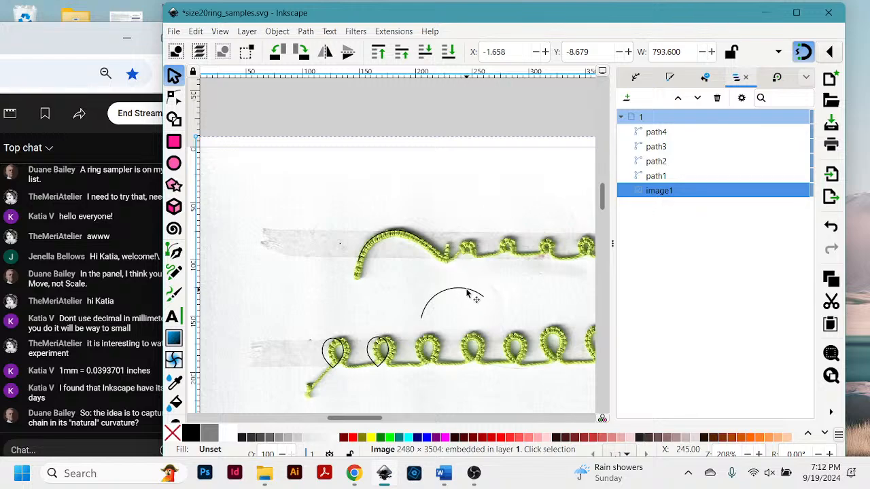
- Move the arc copy above the first two teardrop outlines on the second sample row, to about X 116.969, Y 145.803
{"action": "left_click_drag", "start_coordinate": [467, 295], "coordinate": [370, 314]}
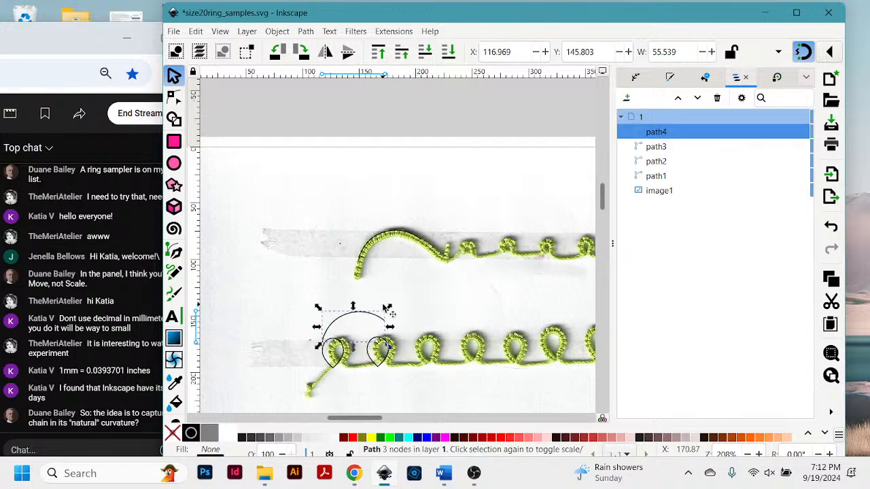
{"action": "scroll", "coordinate": [415, 303], "scroll_direction": "down", "scroll_amount": 3}
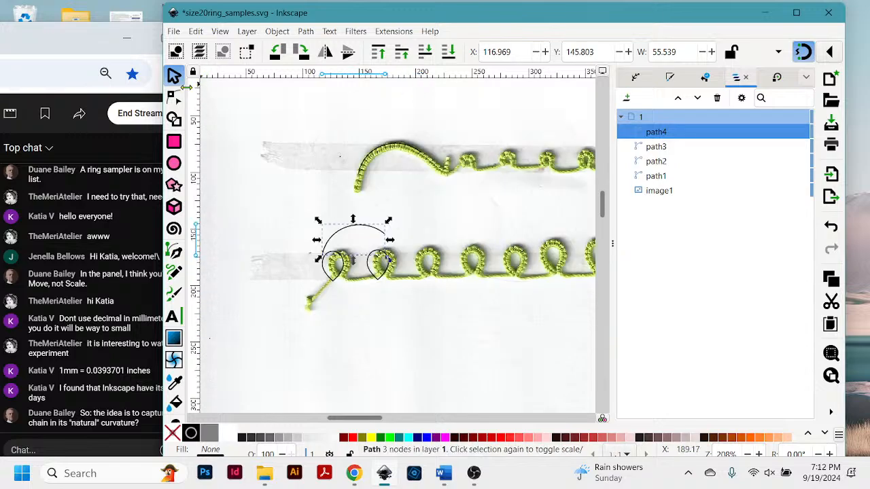
{"action": "key", "text": "plus"}
{"action": "key", "text": "plus"}
{"action": "key", "text": "plus"}
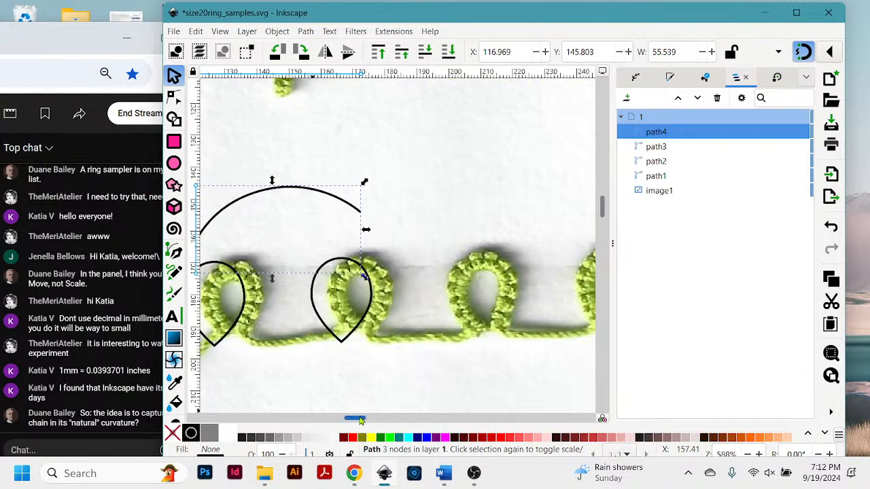
{"action": "left_click_drag", "start_coordinate": [360, 420], "coordinate": [348, 420]}
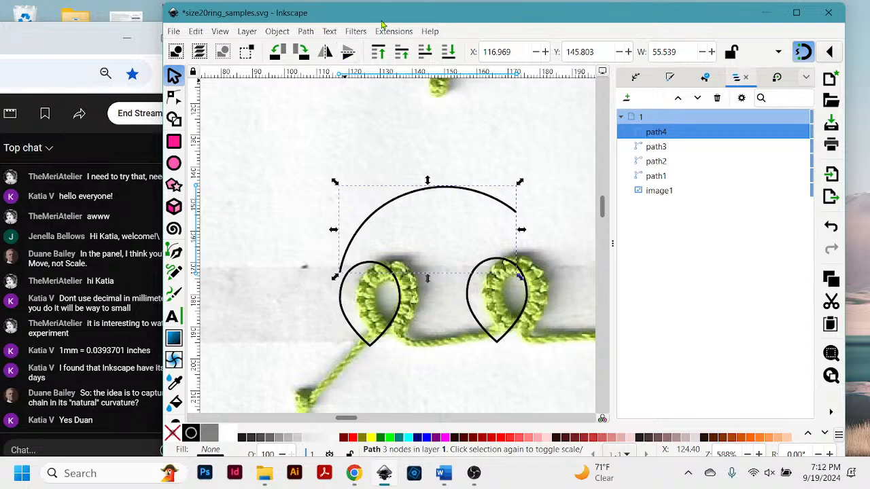
{"action": "left_click_drag", "start_coordinate": [381, 20], "coordinate": [401, 32]}
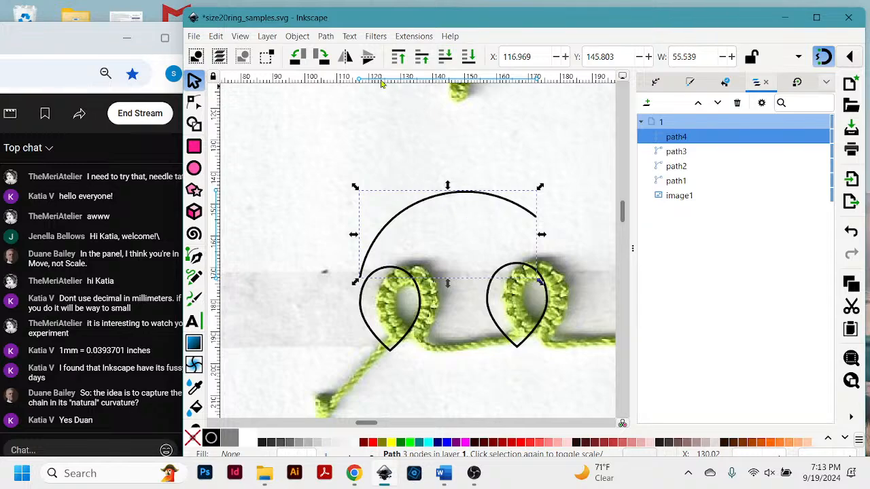
- Flip the arc vertically and move its starting end onto the first teardrop's lower tip, at about X 126.329, Y 195.559
{"action": "left_click", "coordinate": [369, 58]}
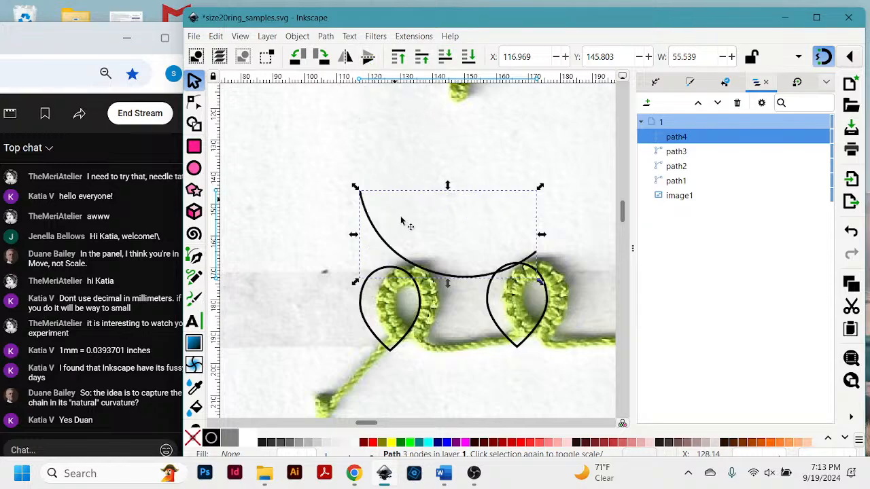
{"action": "left_click_drag", "start_coordinate": [456, 281], "coordinate": [465, 400]}
{"action": "scroll", "coordinate": [551, 296], "scroll_direction": "down", "scroll_amount": 2}
{"action": "scroll", "coordinate": [551, 297], "scroll_direction": "down", "scroll_amount": 2}
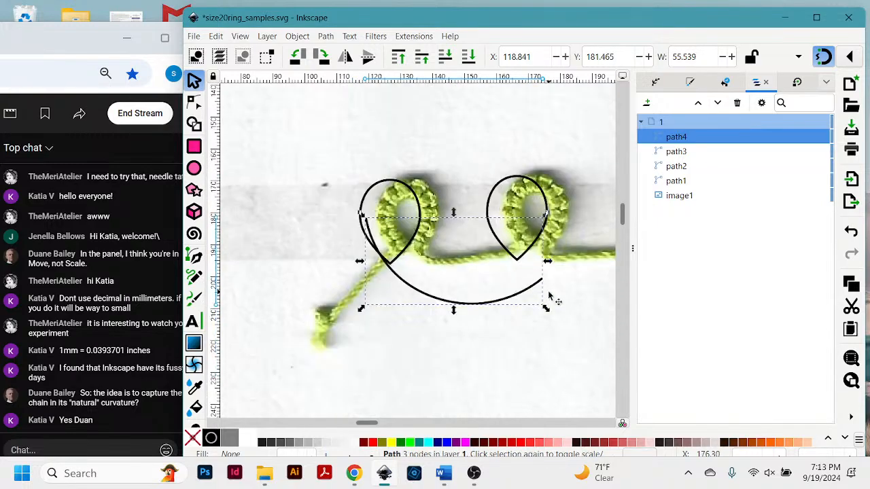
{"action": "left_click_drag", "start_coordinate": [458, 303], "coordinate": [478, 354]}
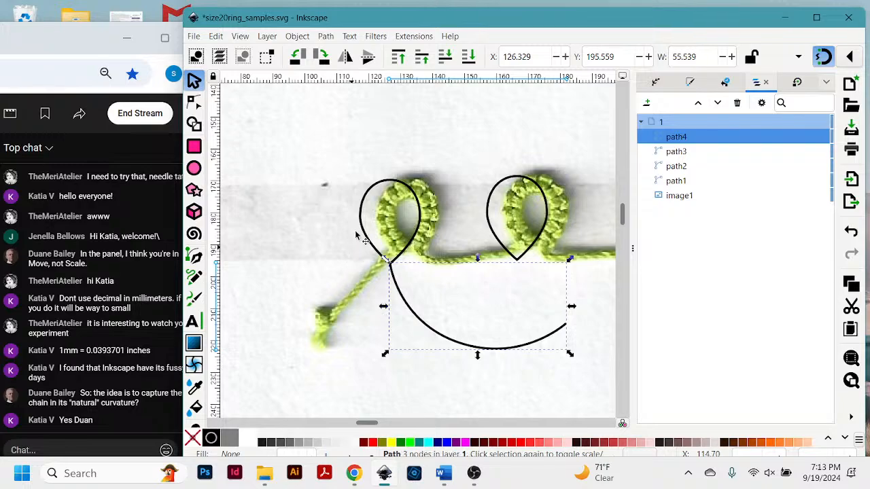
- Place the flipped arc's rotation centre on its end at the first teardrop's lower tip
{"action": "key", "text": "z"}
{"action": "left_click_drag", "start_coordinate": [333, 190], "coordinate": [569, 379]}
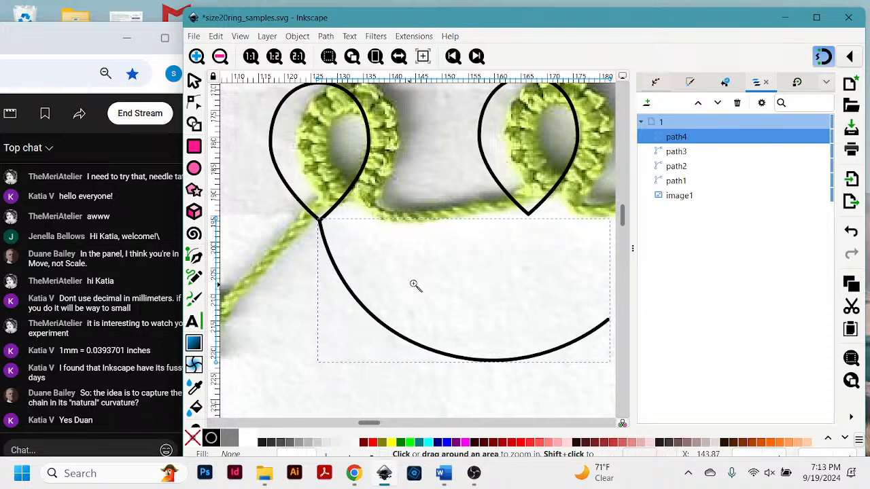
{"action": "key", "text": "s"}
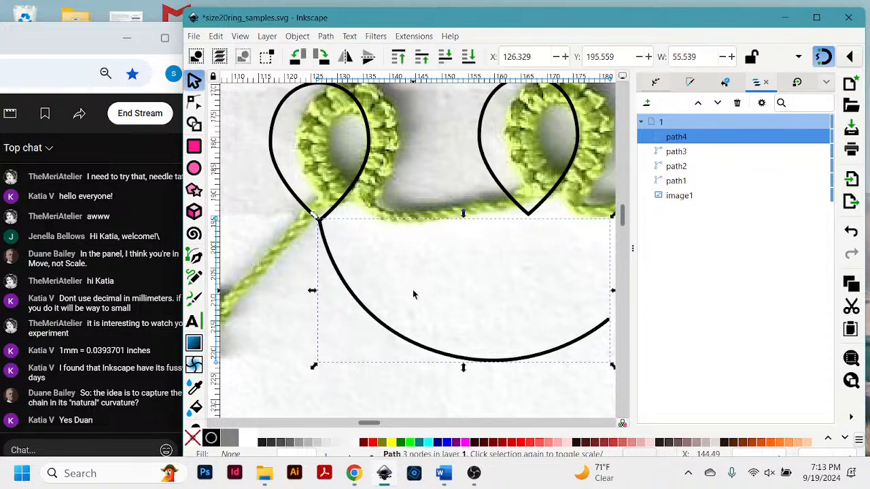
{"action": "left_click", "coordinate": [406, 343]}
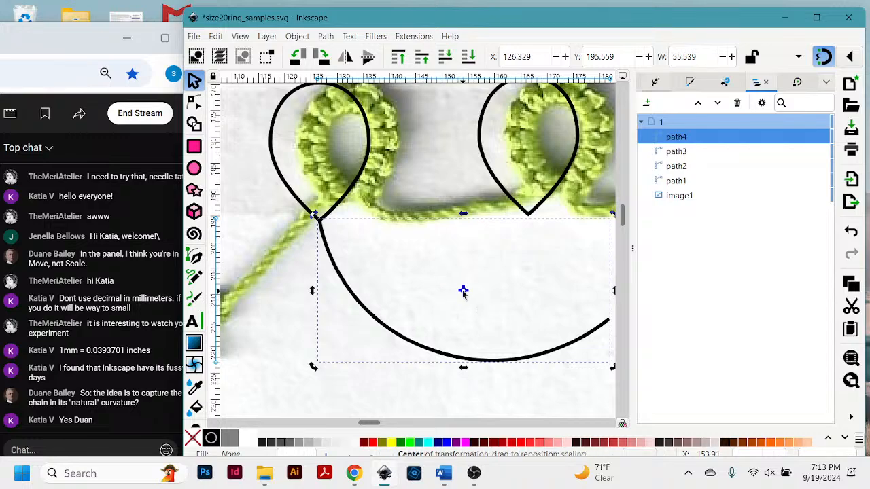
{"action": "left_click_drag", "start_coordinate": [464, 292], "coordinate": [320, 219]}
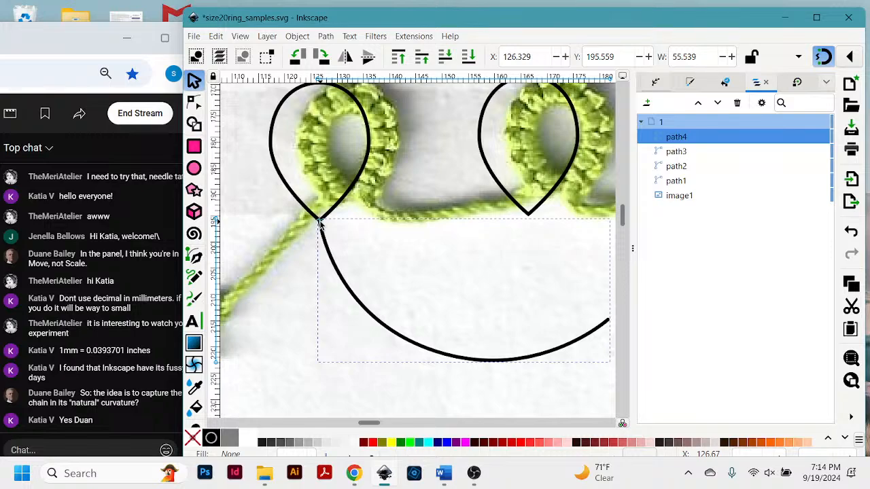
{"action": "left_click_drag", "start_coordinate": [319, 222], "coordinate": [320, 221]}
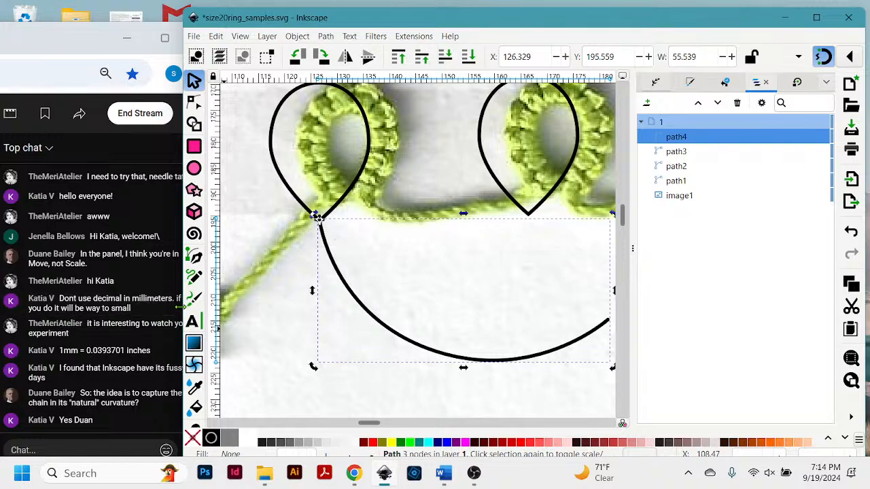
- Try to rotate the arc about its end at the first teardrop's tip toward the second teardrop
{"action": "left_click_drag", "start_coordinate": [183, 309], "coordinate": [80, 279]}
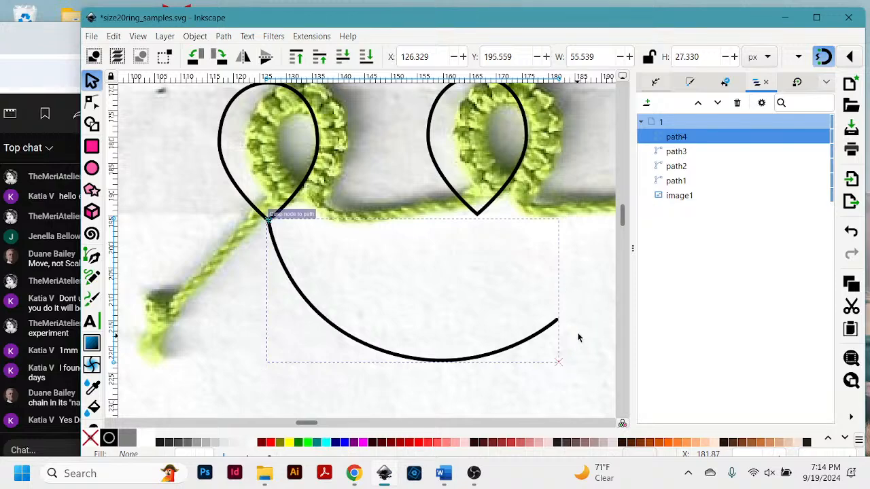
{"action": "left_click", "coordinate": [325, 319]}
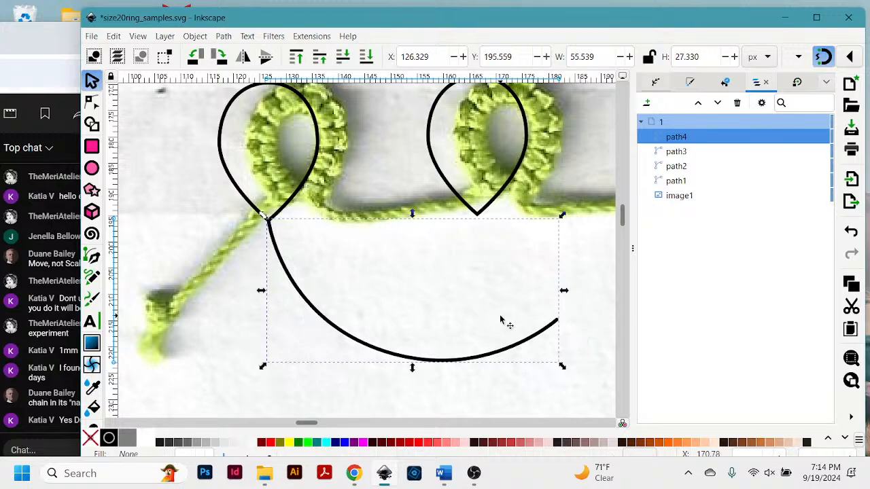
{"action": "left_click", "coordinate": [470, 361]}
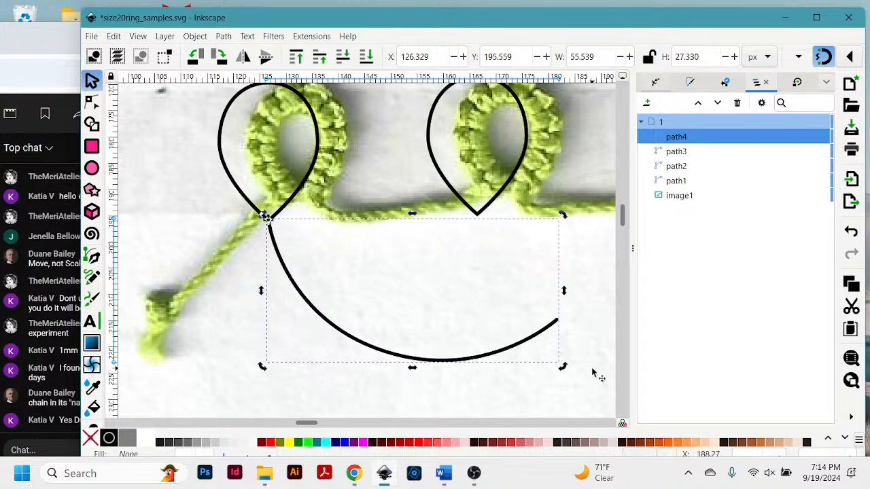
{"action": "left_click_drag", "start_coordinate": [563, 369], "coordinate": [548, 197]}
{"action": "left_click_drag", "start_coordinate": [570, 20], "coordinate": [596, 27]}
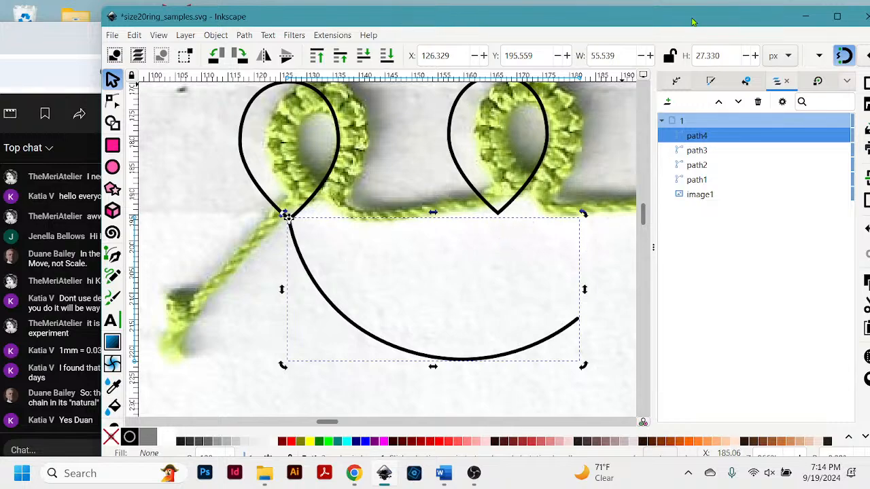
{"action": "left_click_drag", "start_coordinate": [693, 20], "coordinate": [668, 18]}
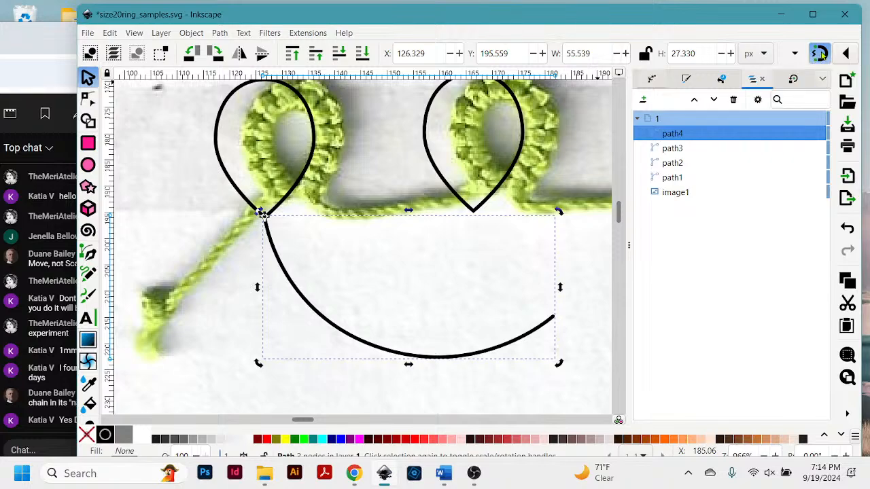
- Turn off snapping for the document
{"action": "left_click", "coordinate": [820, 53]}
{"action": "left_click", "coordinate": [819, 53]}
{"action": "left_click", "coordinate": [817, 54]}
{"action": "left_click", "coordinate": [817, 55]}
{"action": "left_click", "coordinate": [846, 55]}
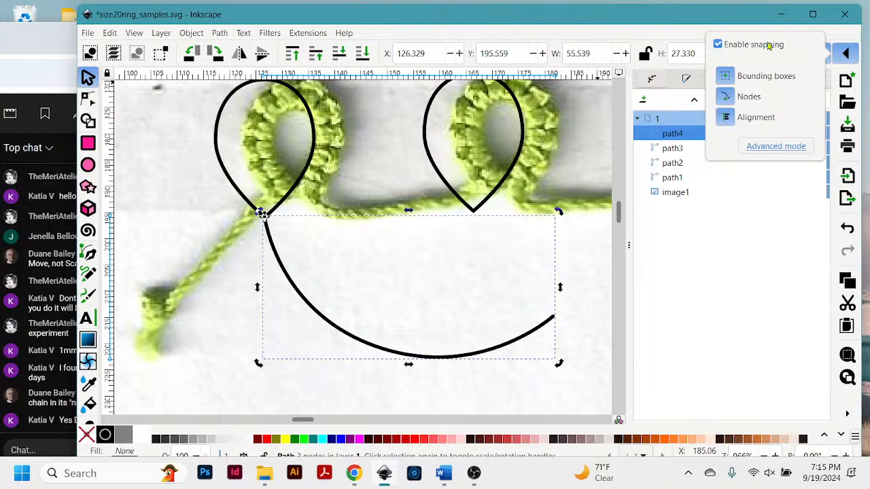
{"action": "left_click", "coordinate": [718, 45]}
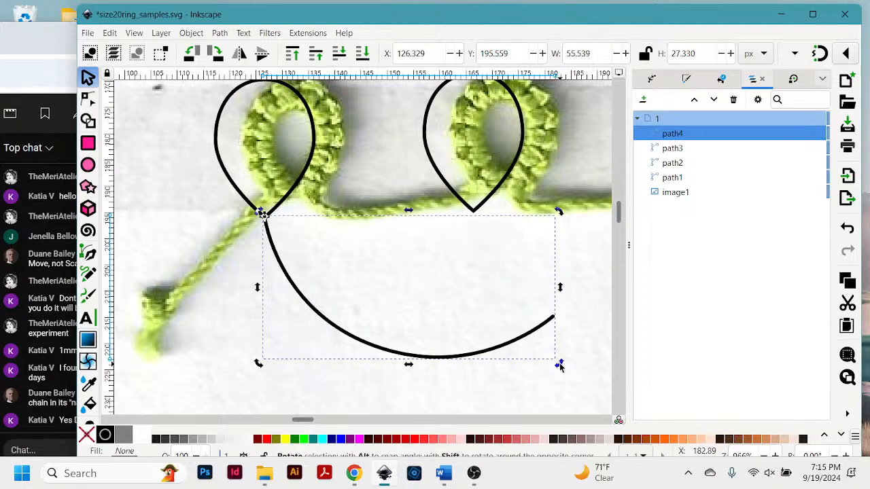
- Rotate the arc counterclockwise about 44° around the first teardrop's tip to cross the second tip, and stretch its height to about 31.041 px
{"action": "left_click_drag", "start_coordinate": [560, 367], "coordinate": [587, 126]}
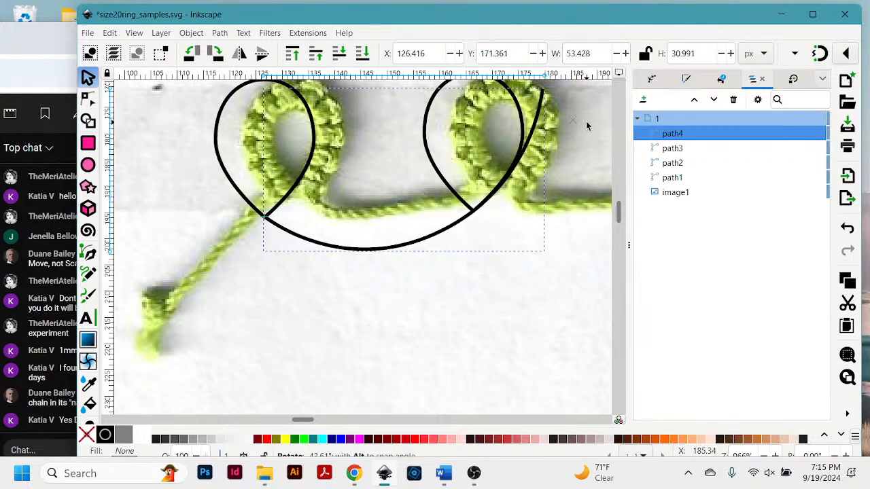
{"action": "left_click_drag", "start_coordinate": [586, 125], "coordinate": [586, 126]}
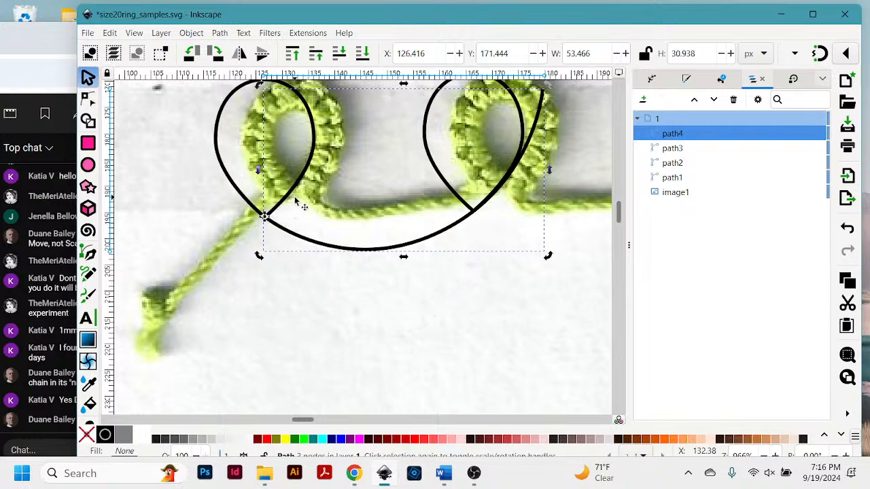
{"action": "left_click", "coordinate": [379, 252]}
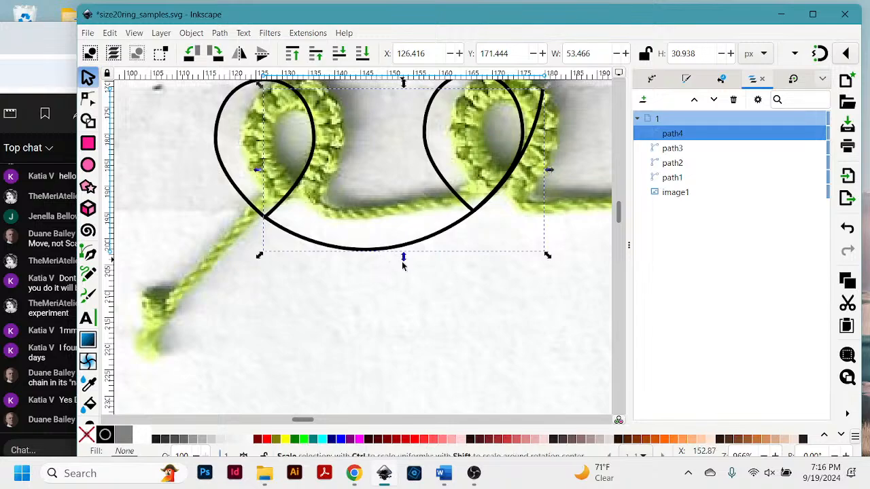
{"action": "mouse_move", "coordinate": [403, 265]}
{"action": "left_mouse_down"}
{"action": "mouse_move", "coordinate": [399, 310]}
{"action": "mouse_move", "coordinate": [397, 264]}
{"action": "left_mouse_up"}
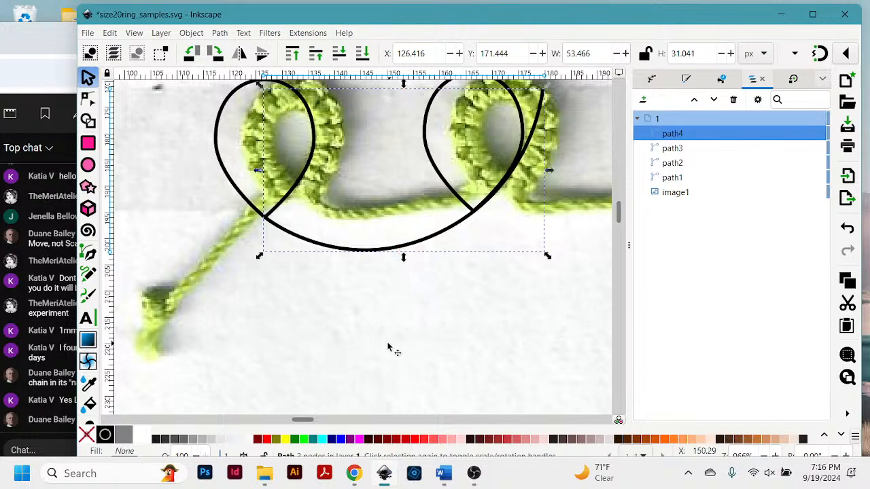
{"action": "left_click_drag", "start_coordinate": [506, 19], "coordinate": [620, 25]}
{"action": "scroll", "coordinate": [696, 224], "scroll_direction": "up", "scroll_amount": 2}
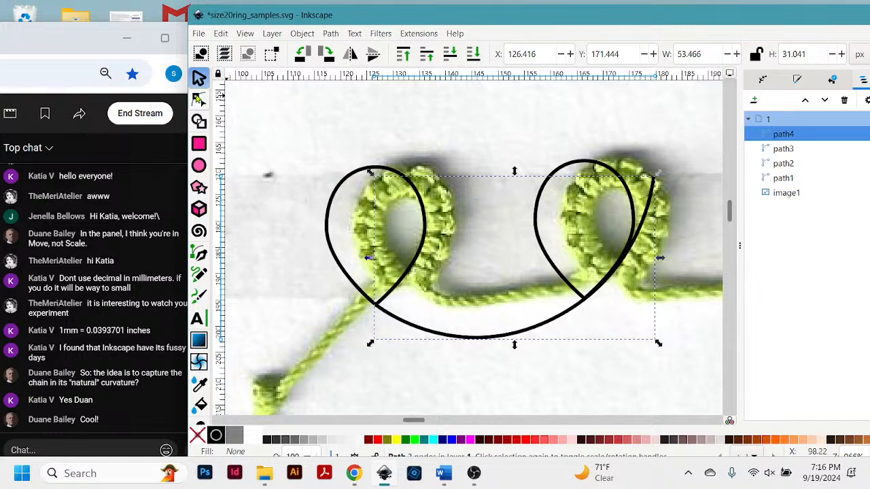
- Trim the arc at the second teardrop's tip by adding a node there and deleting the end node beyond it
{"action": "left_click", "coordinate": [197, 98]}
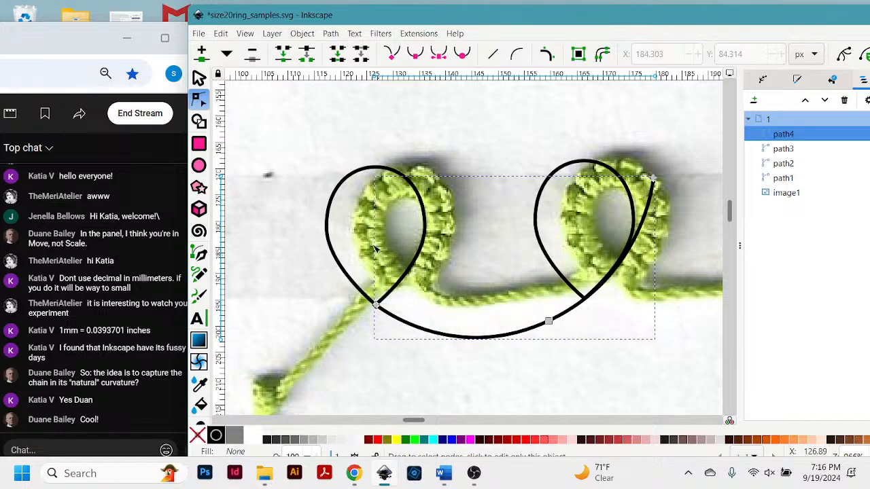
{"action": "left_click", "coordinate": [586, 300]}
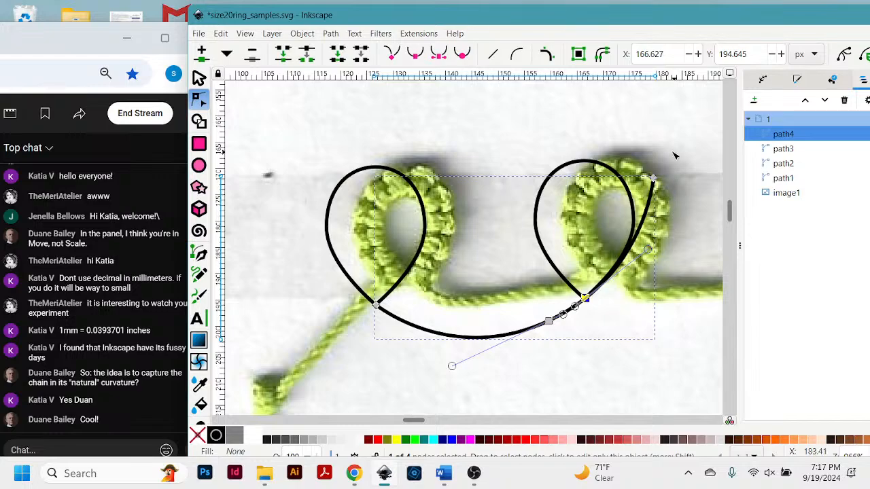
{"action": "left_click", "coordinate": [652, 179]}
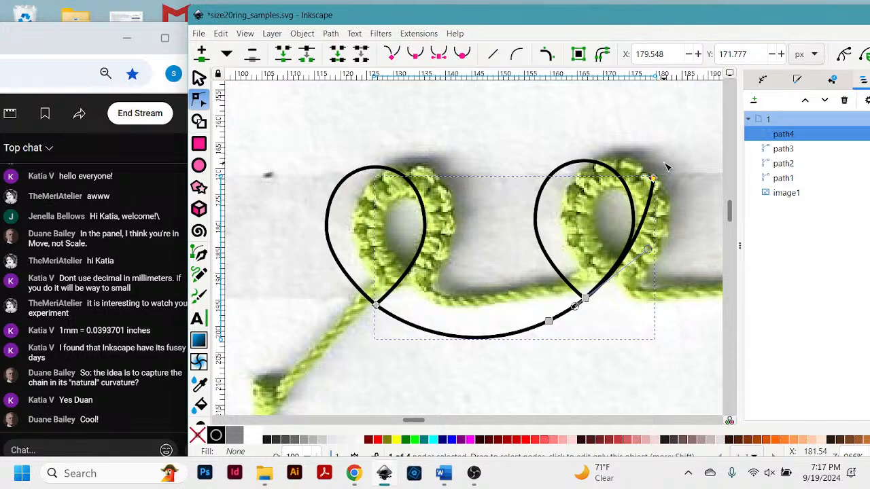
{"action": "key", "text": "Delete"}
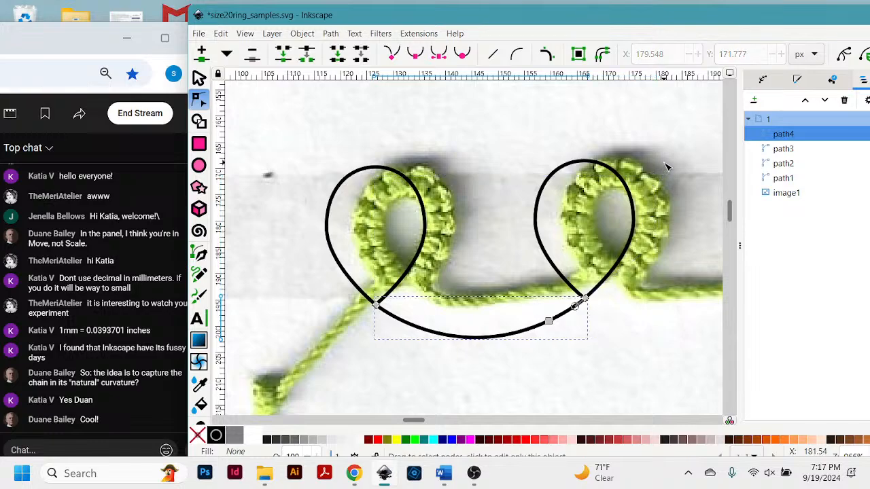
{"action": "left_click", "coordinate": [606, 342]}
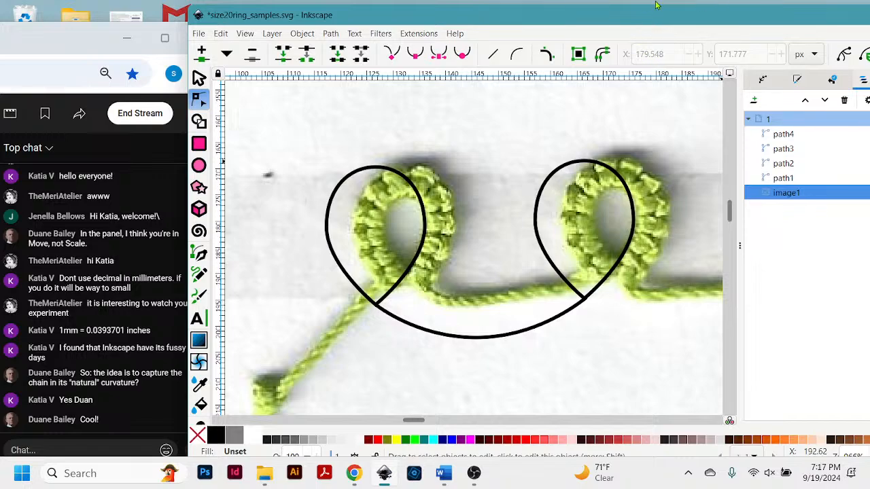
- Examine the two teardrop outlines and their connecting arc against both full rows of the scanned ring samples
{"action": "left_click_drag", "start_coordinate": [645, 20], "coordinate": [640, 20]}
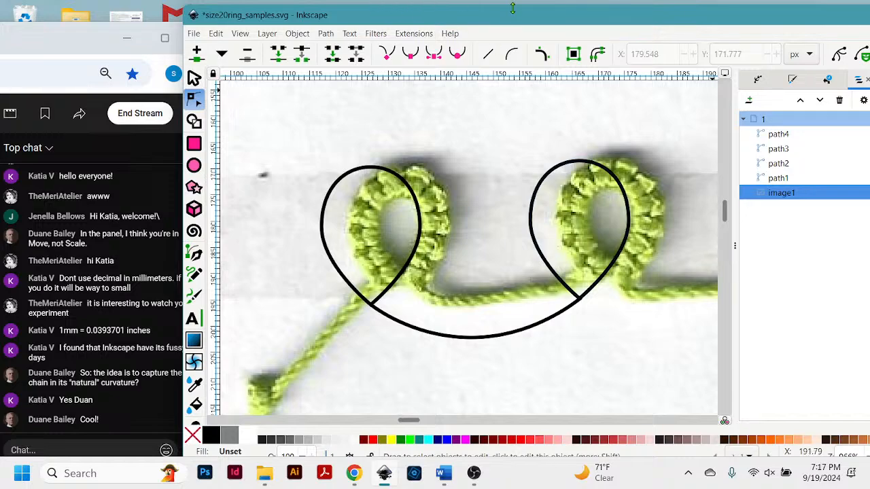
{"action": "left_click_drag", "start_coordinate": [516, 20], "coordinate": [500, 21]}
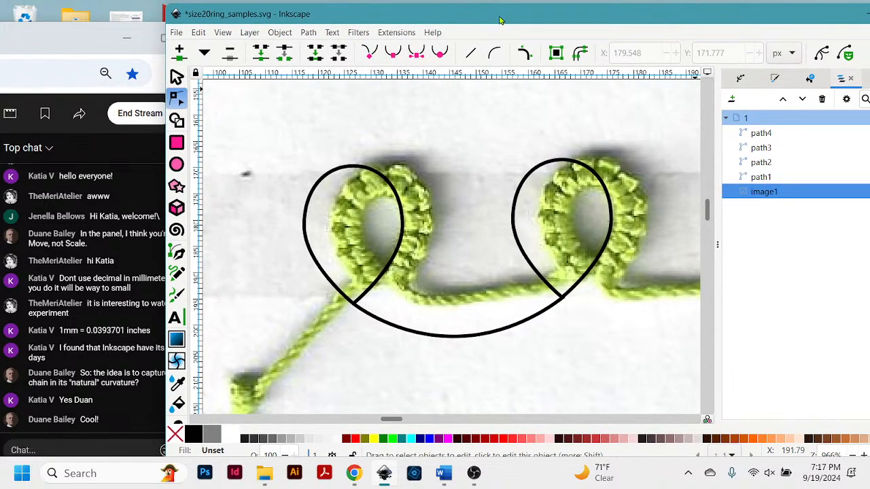
{"action": "mouse_move", "coordinate": [671, 19]}
{"action": "left_mouse_down"}
{"action": "mouse_move", "coordinate": [634, 20]}
{"action": "mouse_move", "coordinate": [671, 20]}
{"action": "left_mouse_up"}
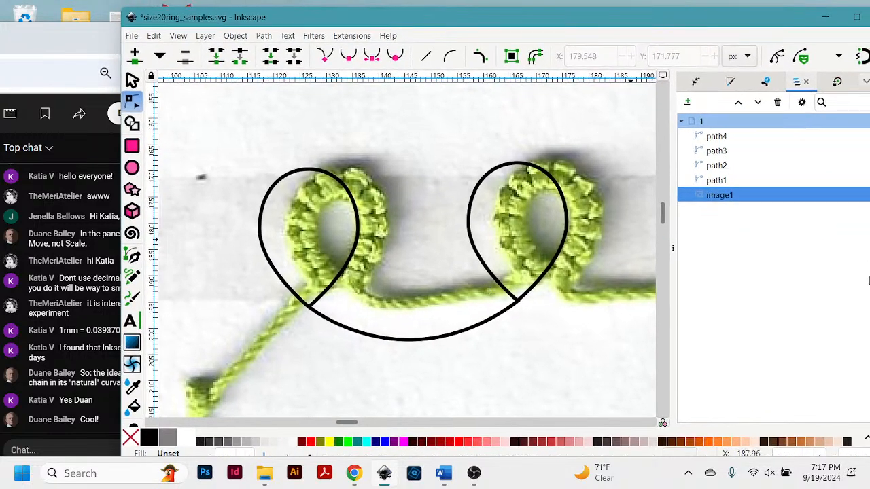
{"action": "key", "text": "minus"}
{"action": "key", "text": "minus"}
{"action": "key", "text": "minus"}
{"action": "key", "text": "minus"}
{"action": "key", "text": "minus"}
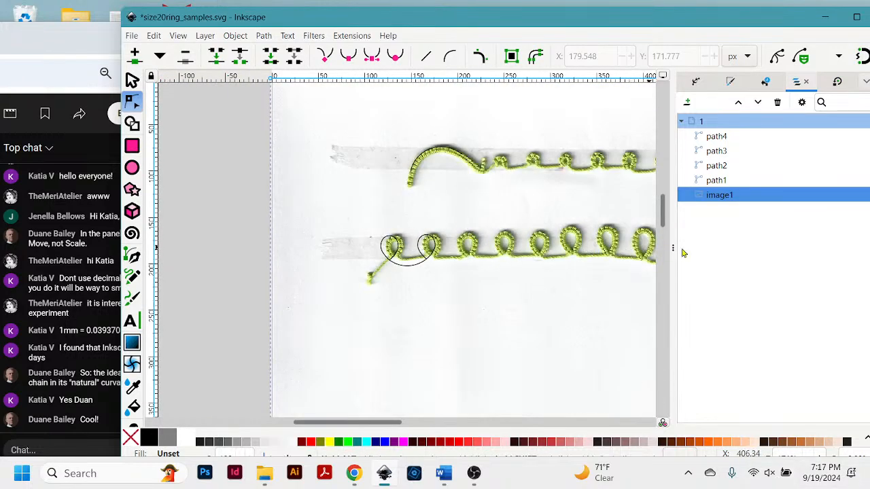
{"action": "left_click_drag", "start_coordinate": [365, 424], "coordinate": [394, 442]}
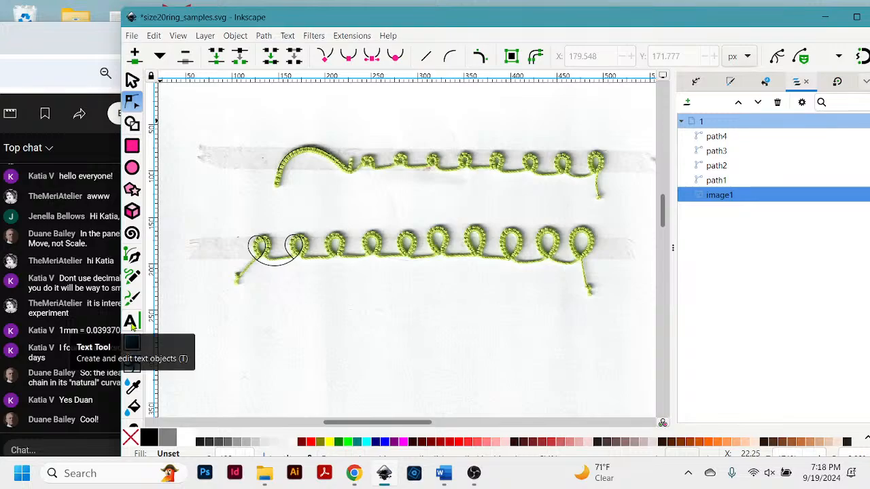
- Add a text label reading "4" just below the first small ring of the upper crochet row
{"action": "left_click", "coordinate": [132, 323]}
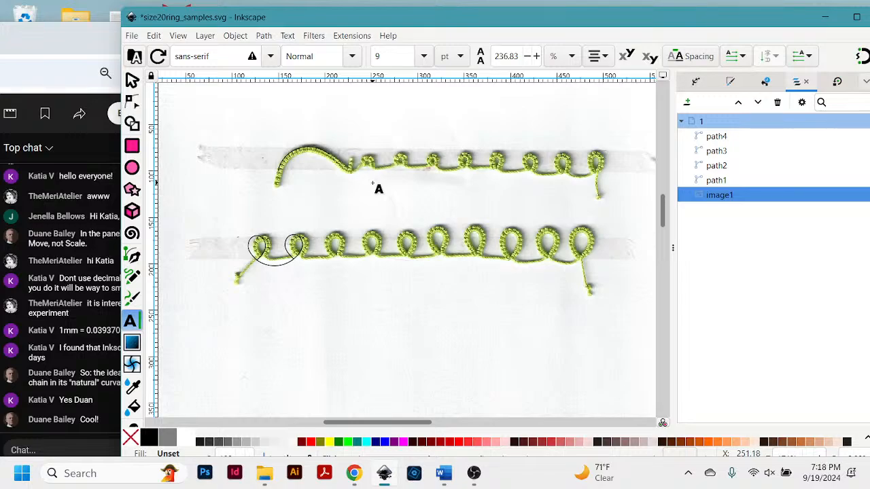
{"action": "scroll", "coordinate": [377, 189], "scroll_direction": "up", "scroll_amount": 2}
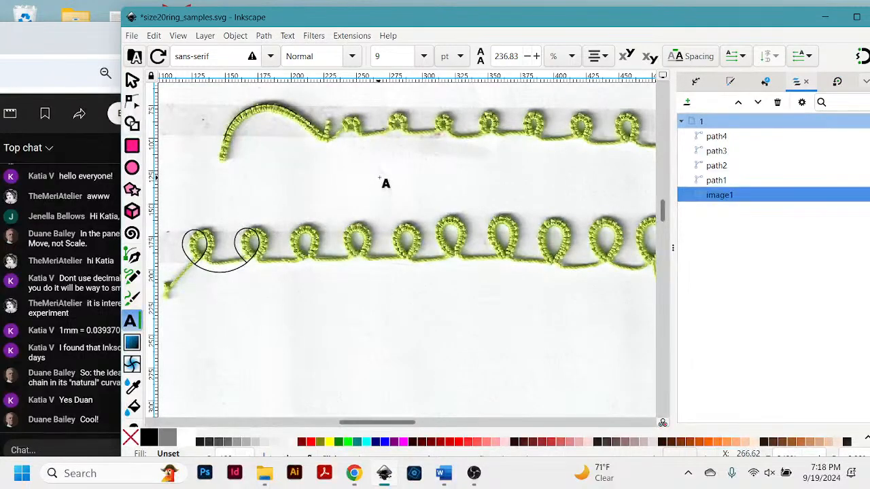
{"action": "scroll", "coordinate": [413, 164], "scroll_direction": "up", "scroll_amount": 5}
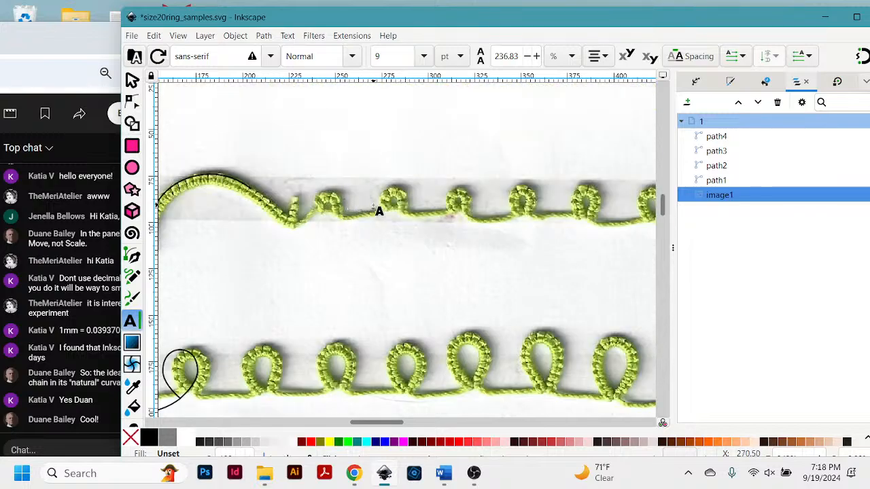
{"action": "left_click", "coordinate": [314, 237]}
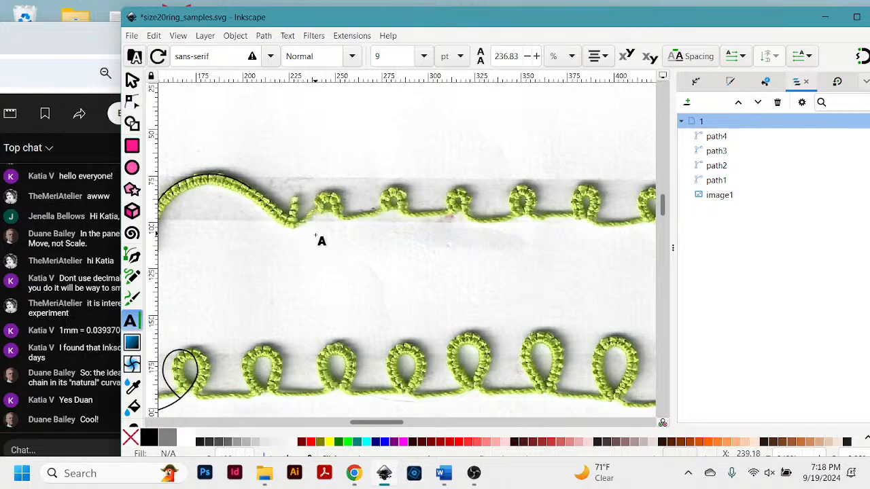
{"action": "type", "text": "4"}
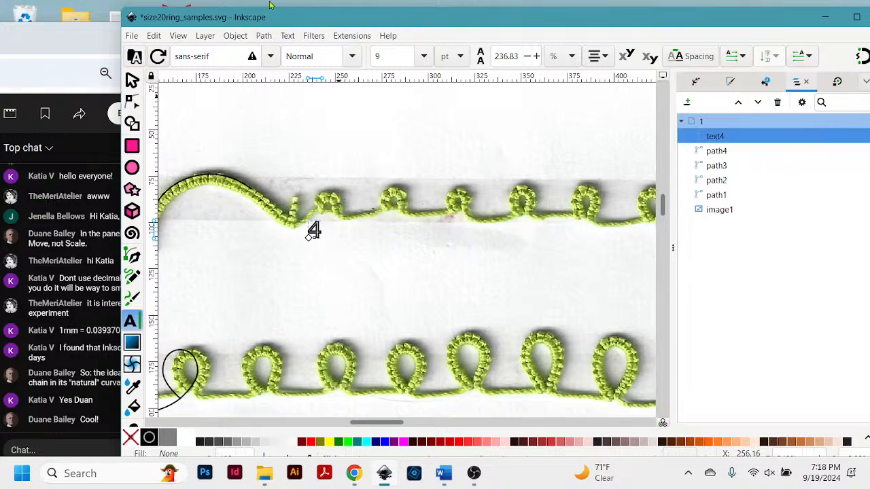
- Move the "4" label slightly right and down so it sits beneath the first small ring, at about X 241, Y 101 px
{"action": "left_click", "coordinate": [132, 36]}
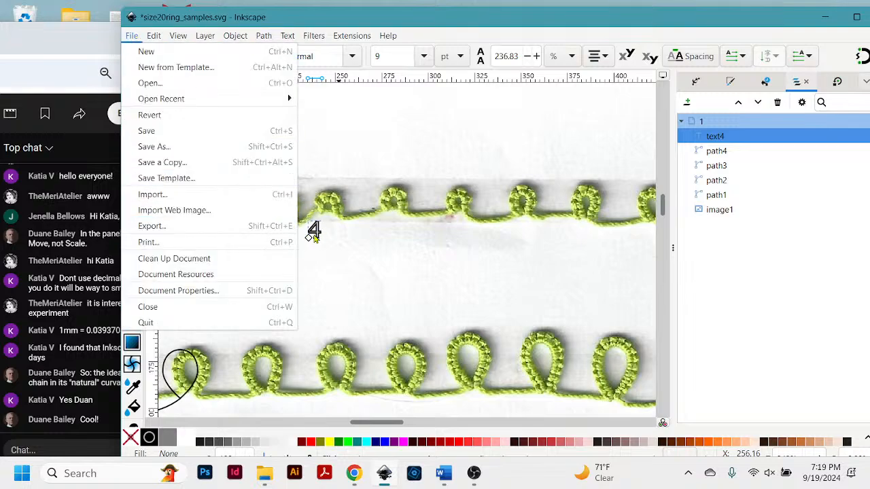
{"action": "left_click", "coordinate": [313, 231]}
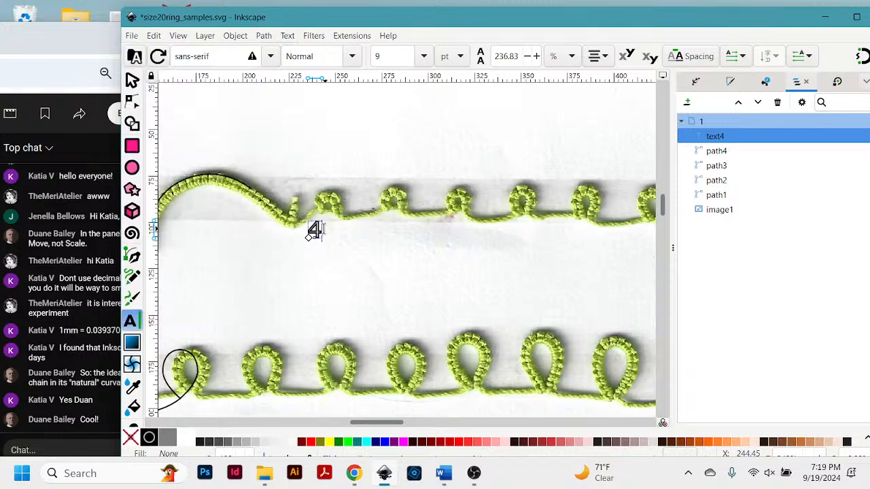
{"action": "left_click", "coordinate": [133, 80]}
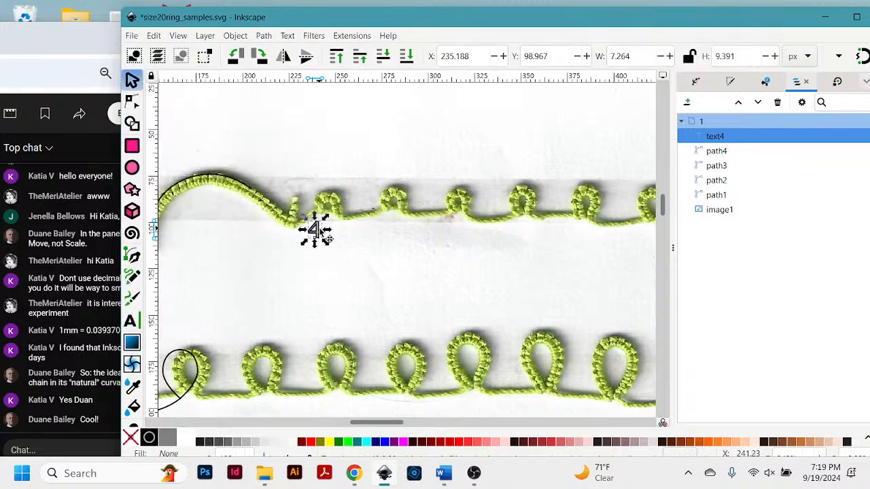
{"action": "left_click_drag", "start_coordinate": [325, 228], "coordinate": [341, 241]}
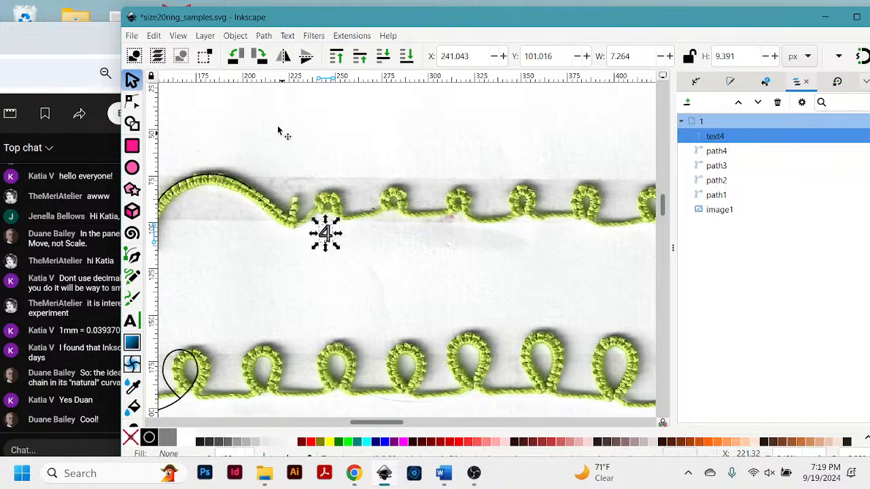
{"action": "left_click", "coordinate": [325, 234]}
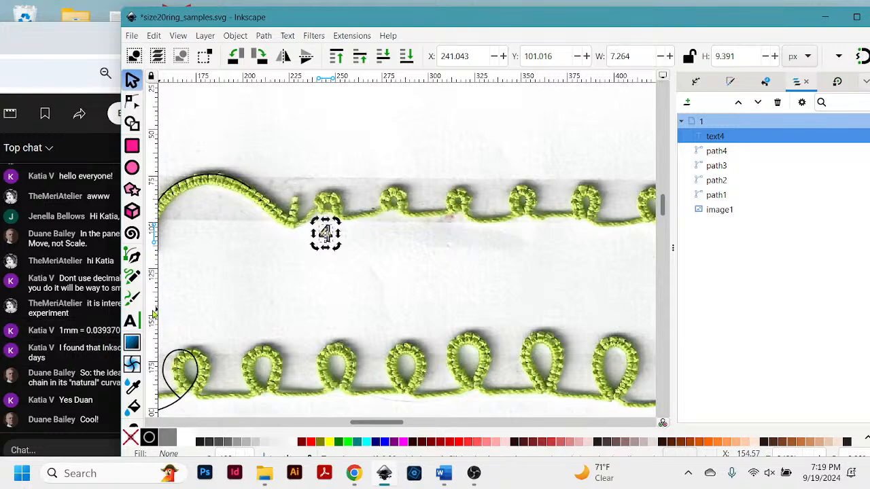
- Open the text and font settings for the "4" label and try to choose Calibri as its font
{"action": "left_click", "coordinate": [133, 322]}
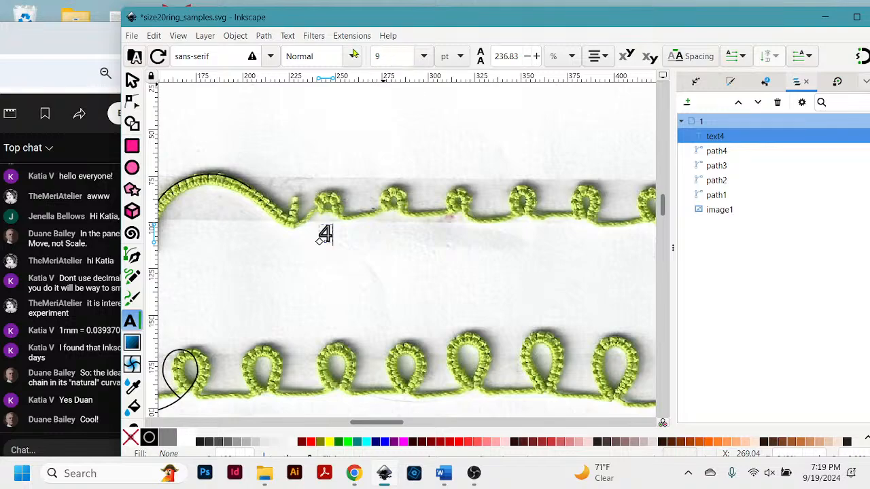
{"action": "double_click", "coordinate": [206, 56]}
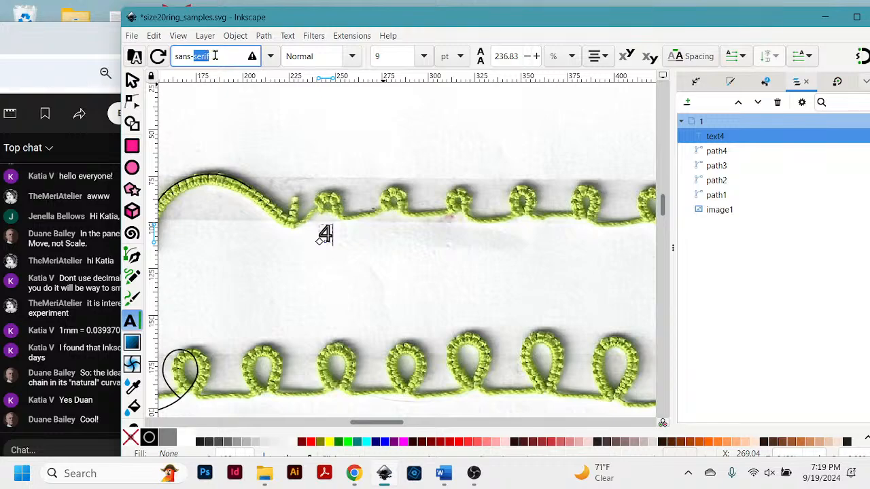
{"action": "left_click", "coordinate": [215, 56]}
{"action": "left_click", "coordinate": [288, 37]}
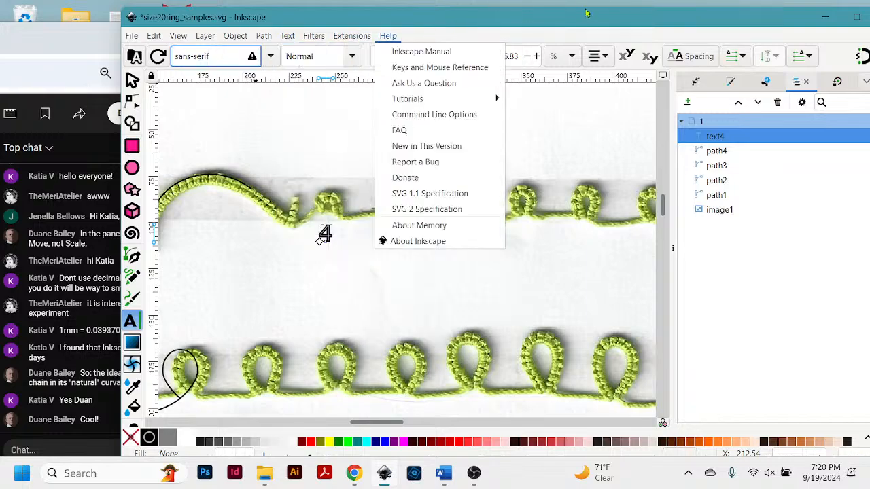
{"action": "left_click", "coordinate": [388, 36]}
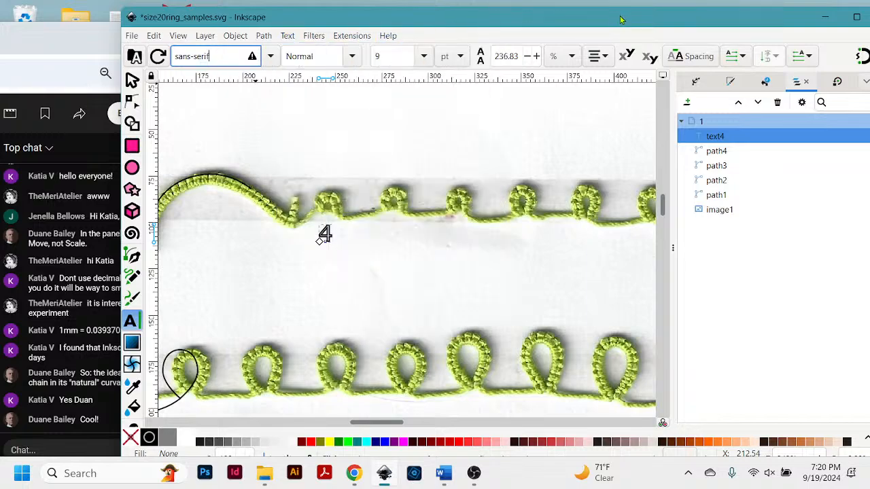
{"action": "left_click_drag", "start_coordinate": [623, 19], "coordinate": [577, 24]}
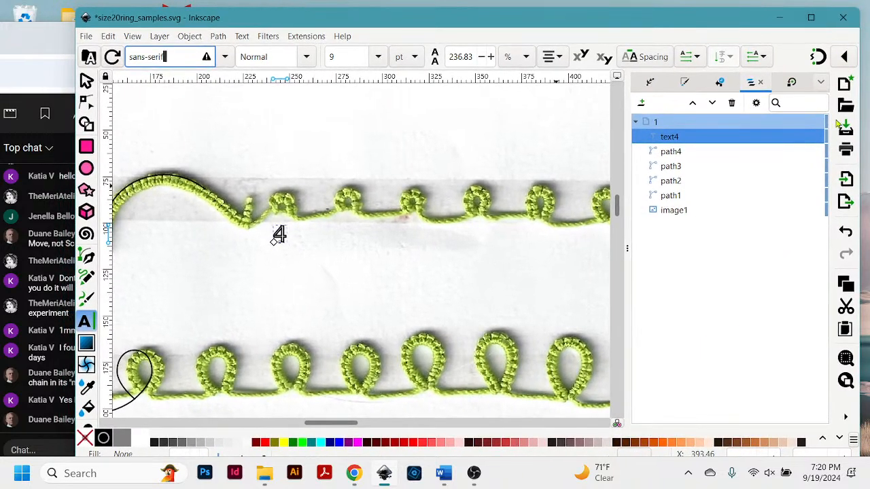
{"action": "left_click", "coordinate": [821, 83]}
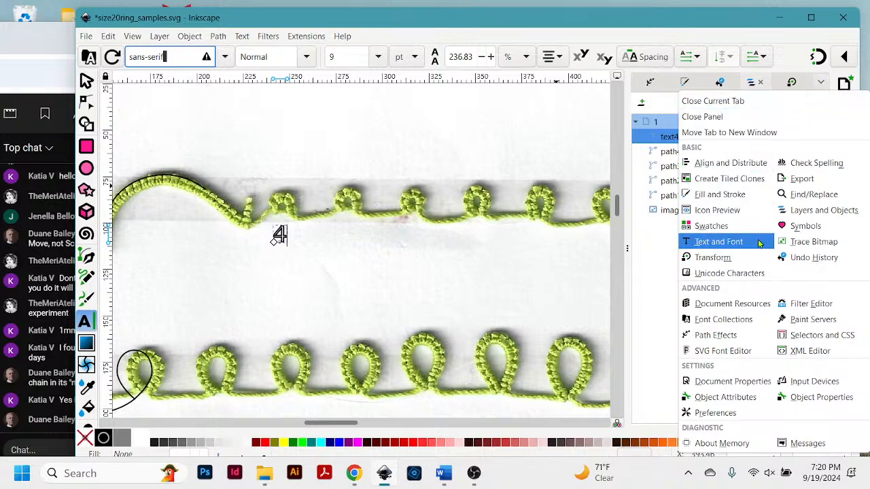
{"action": "left_click", "coordinate": [720, 242]}
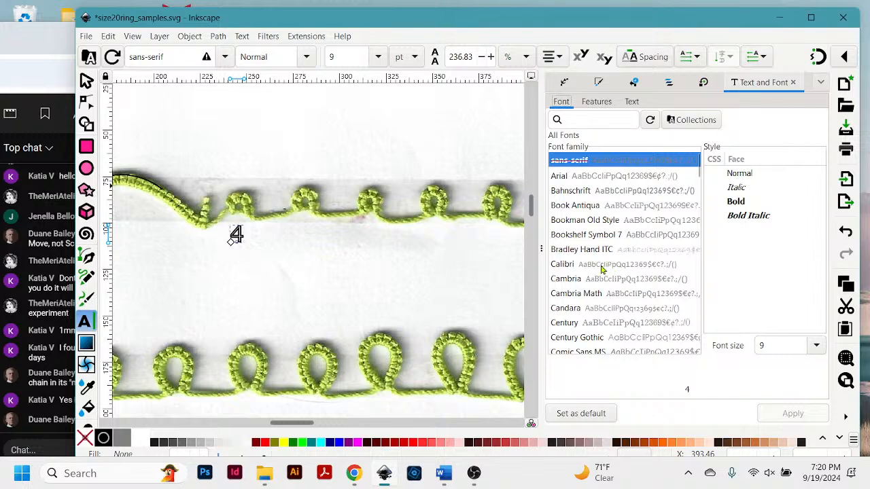
{"action": "left_click", "coordinate": [562, 265]}
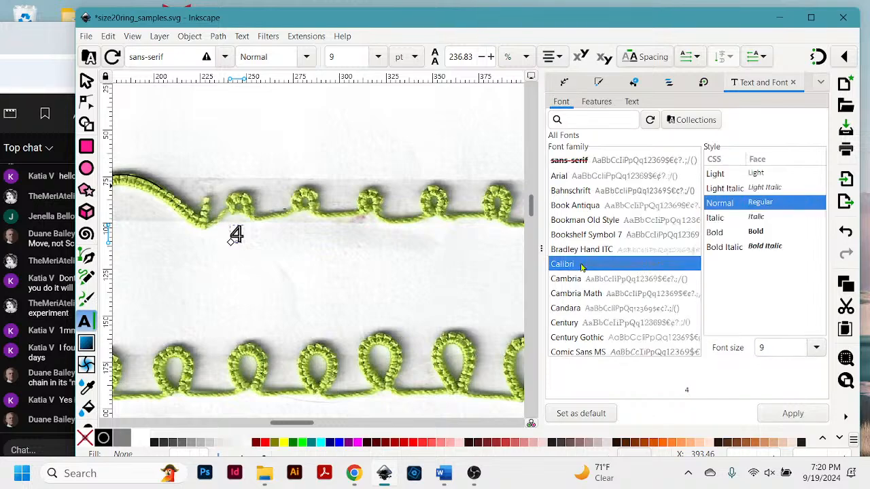
- Test editing the "4" label up close by appending a 5 and deleting it again
{"action": "left_click", "coordinate": [237, 234]}
{"action": "key", "text": "F3"}
{"action": "left_click_drag", "start_coordinate": [203, 211], "coordinate": [271, 262]}
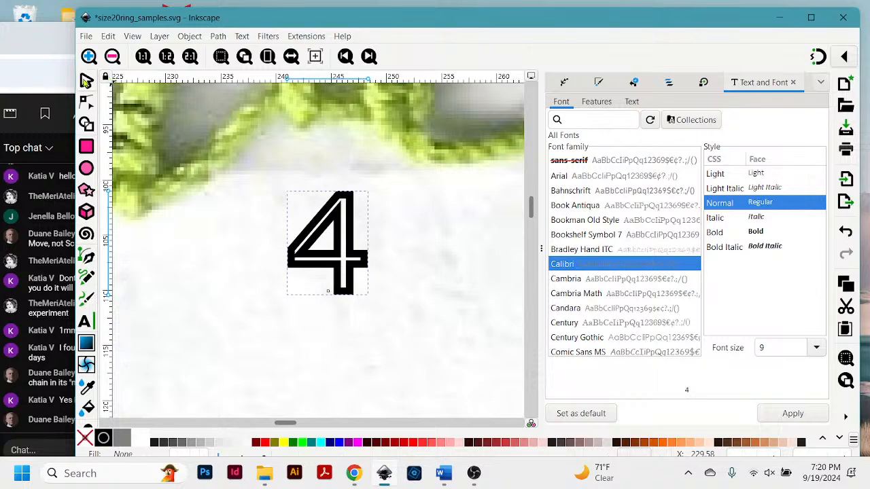
{"action": "left_click", "coordinate": [86, 322]}
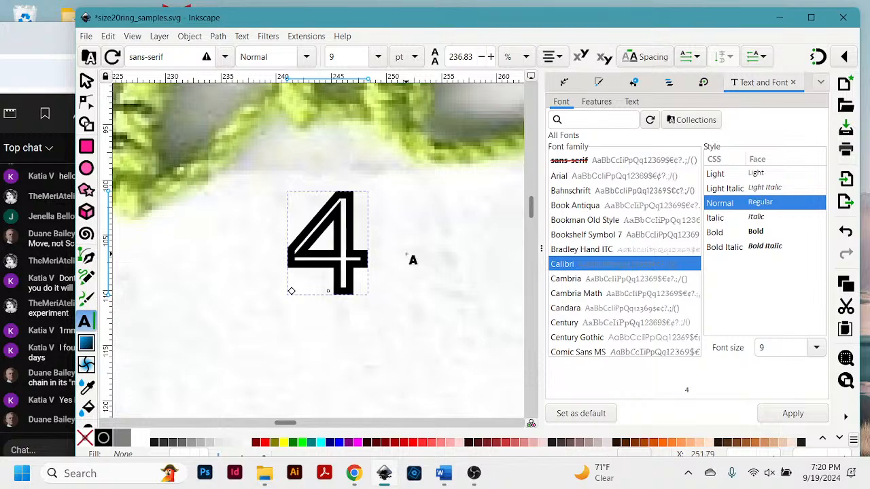
{"action": "type", "text": "5"}
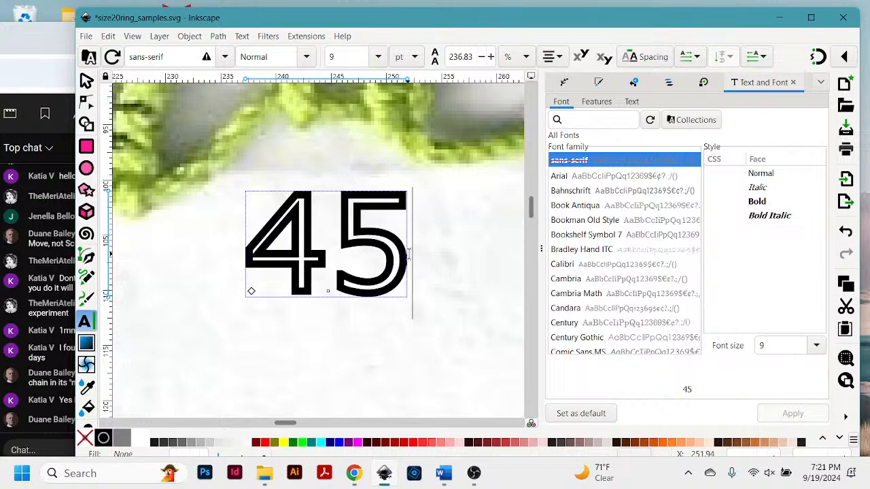
{"action": "key", "text": "BackSpace"}
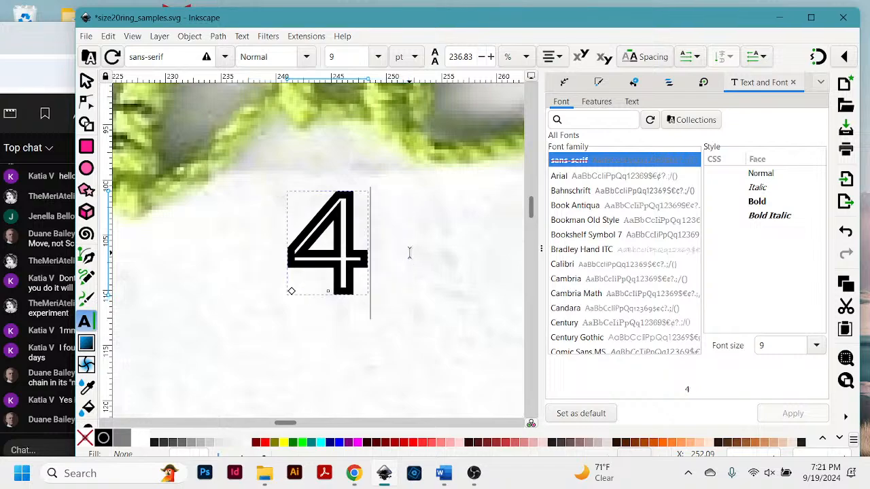
- Select the digit in the "4" label and change its font to Calibri
{"action": "left_click", "coordinate": [360, 242]}
{"action": "left_click_drag", "start_coordinate": [360, 242], "coordinate": [316, 231]}
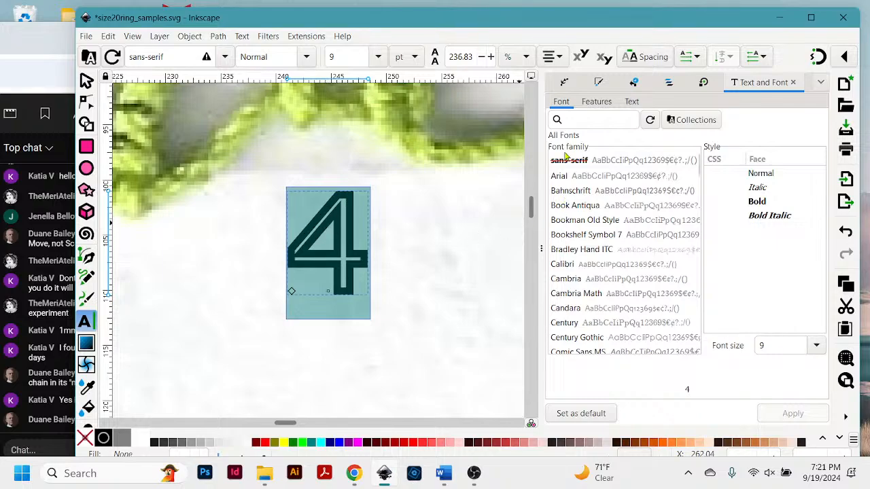
{"action": "left_click", "coordinate": [555, 264]}
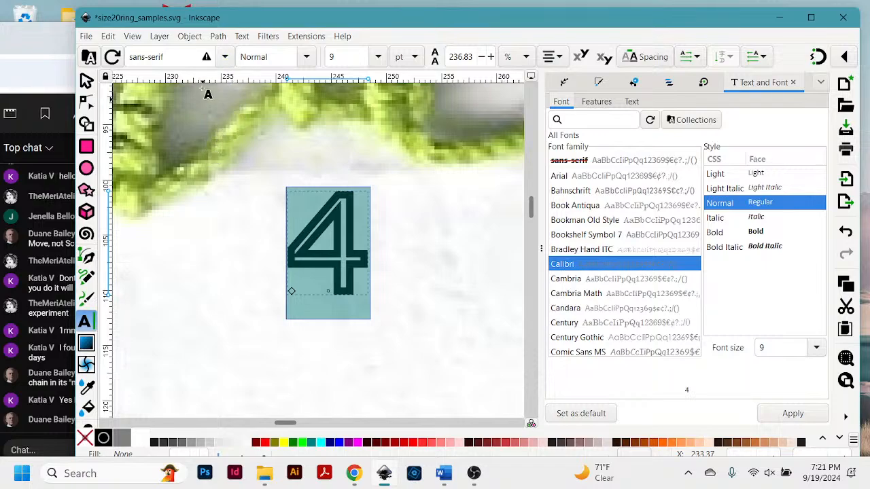
{"action": "left_click", "coordinate": [223, 58]}
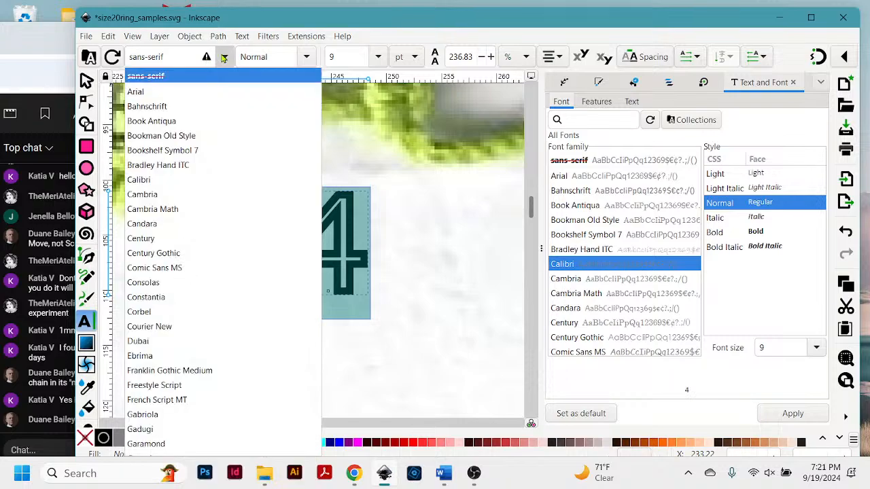
{"action": "left_click", "coordinate": [146, 180]}
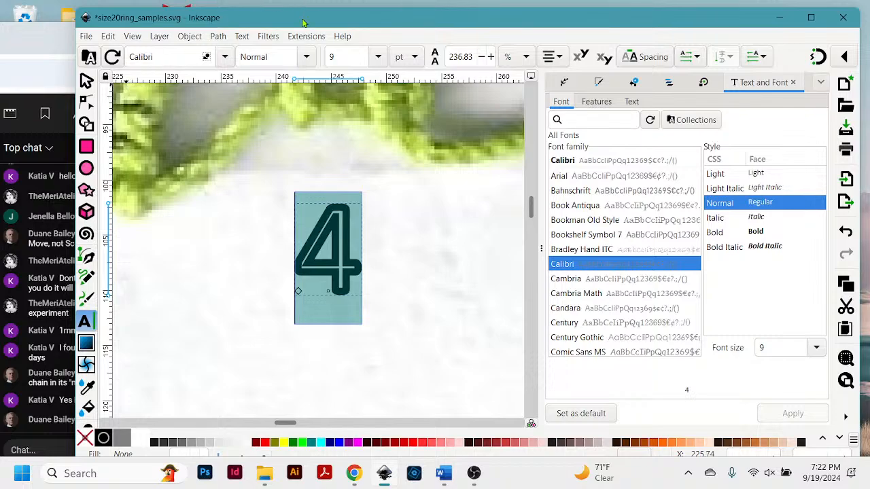
- Try black, red (FF0000) and pale pink (E9AFAF) fills on the selected digit 4
{"action": "mouse_move", "coordinate": [304, 27]}
{"action": "left_mouse_down"}
{"action": "mouse_move", "coordinate": [305, 12]}
{"action": "mouse_move", "coordinate": [306, 24]}
{"action": "left_mouse_up"}
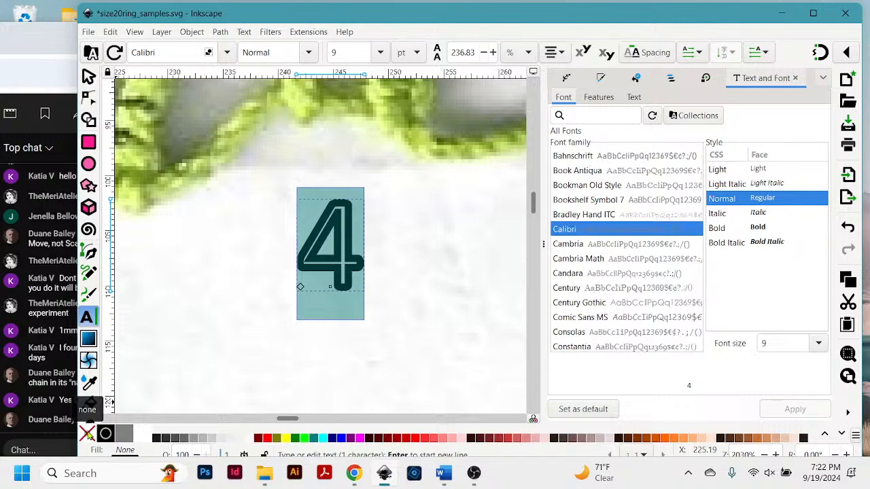
{"action": "left_click", "coordinate": [106, 433]}
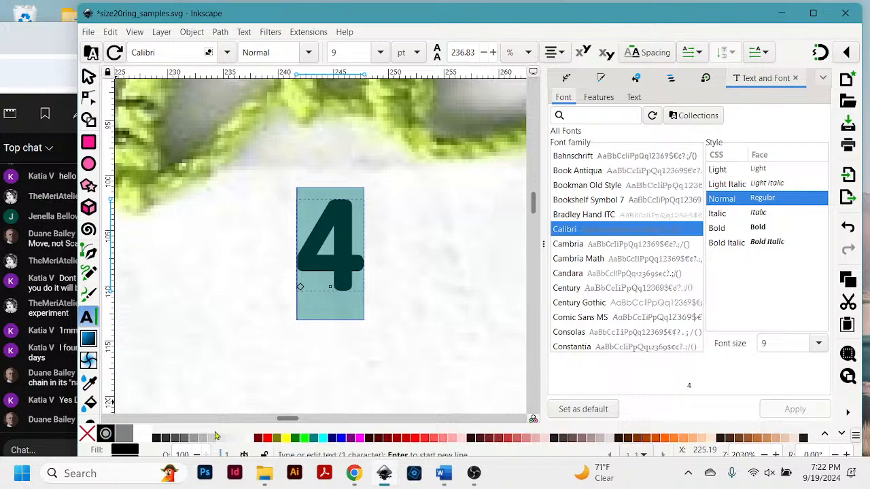
{"action": "left_click", "coordinate": [414, 439]}
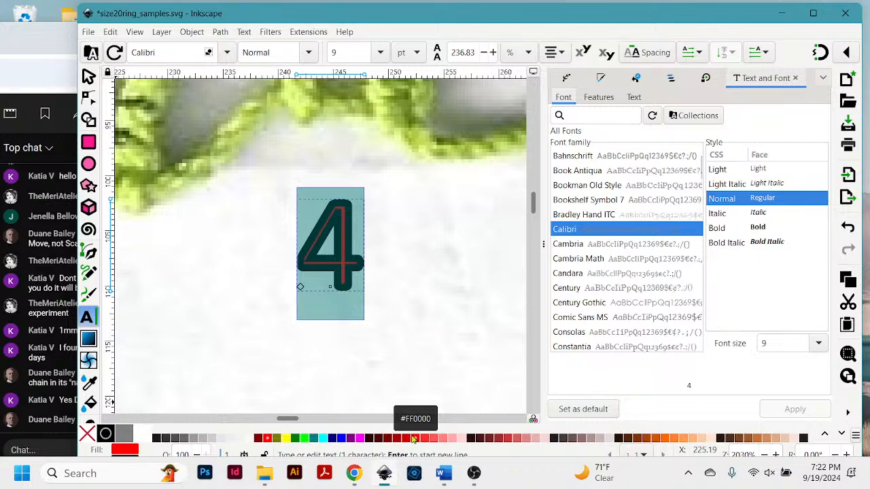
{"action": "type", "text": "=="}
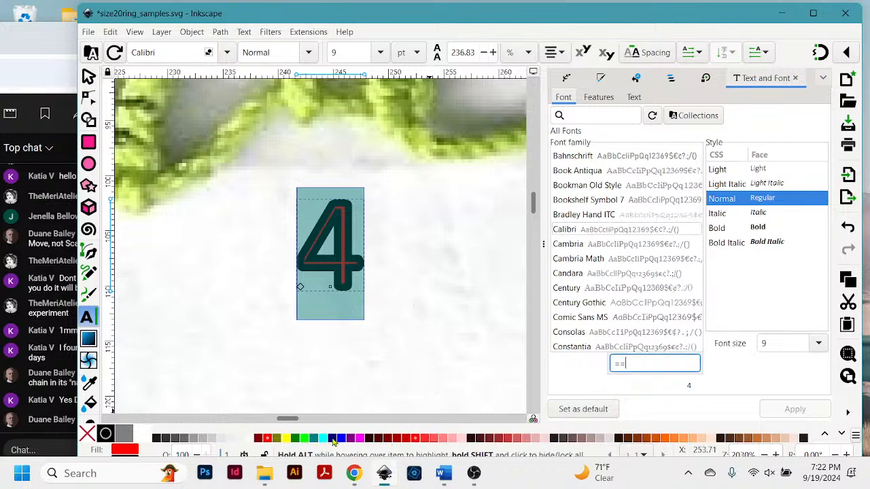
{"action": "left_click", "coordinate": [535, 440]}
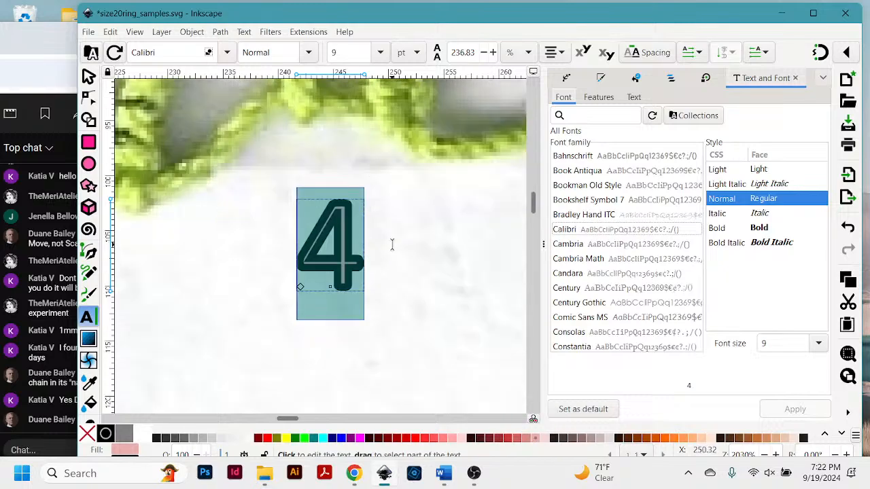
- Try hue 352 in the fill settings of the selected 4 and set its fill to solid black
{"action": "left_click", "coordinate": [123, 451]}
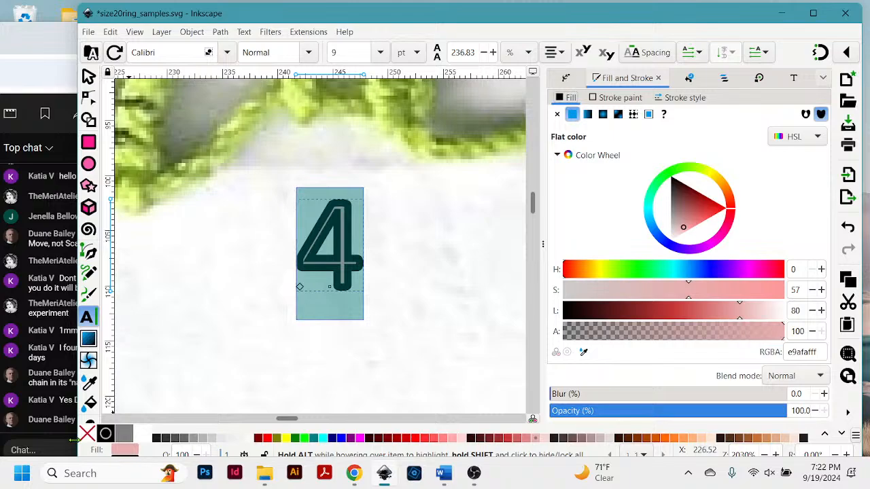
{"action": "left_click", "coordinate": [126, 452]}
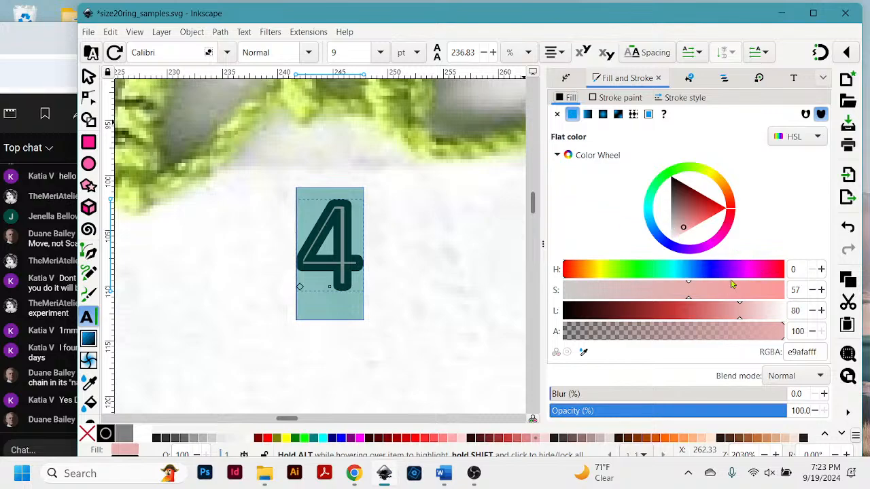
{"action": "left_click", "coordinate": [778, 269]}
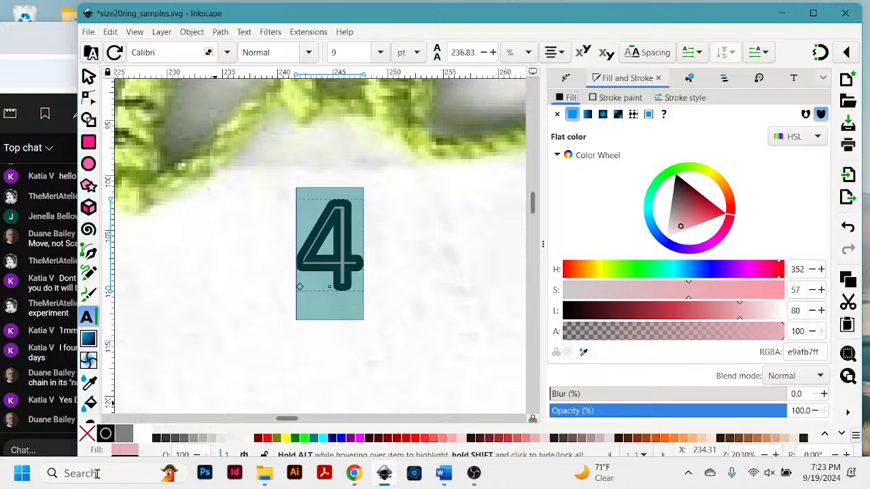
{"action": "left_click", "coordinate": [105, 433]}
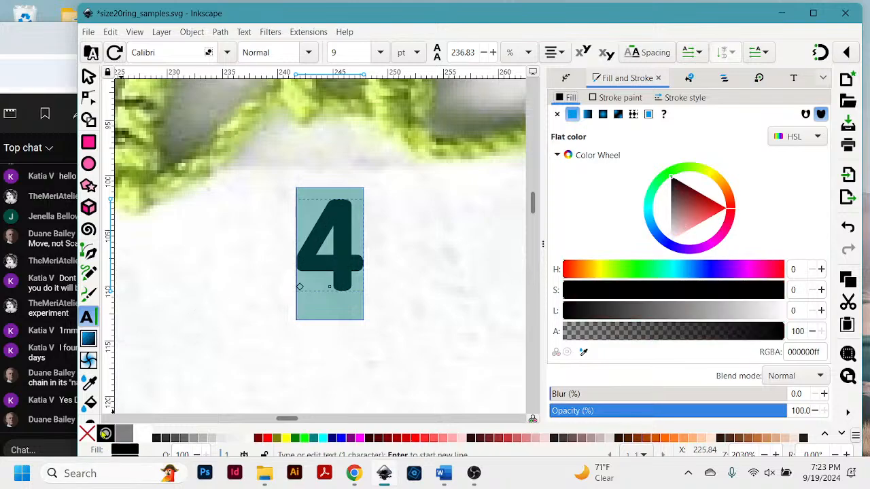
- Try a purple (800080) fill and a red stroke on the selected digit 4 and return its fill to black
{"action": "left_click", "coordinate": [348, 438]}
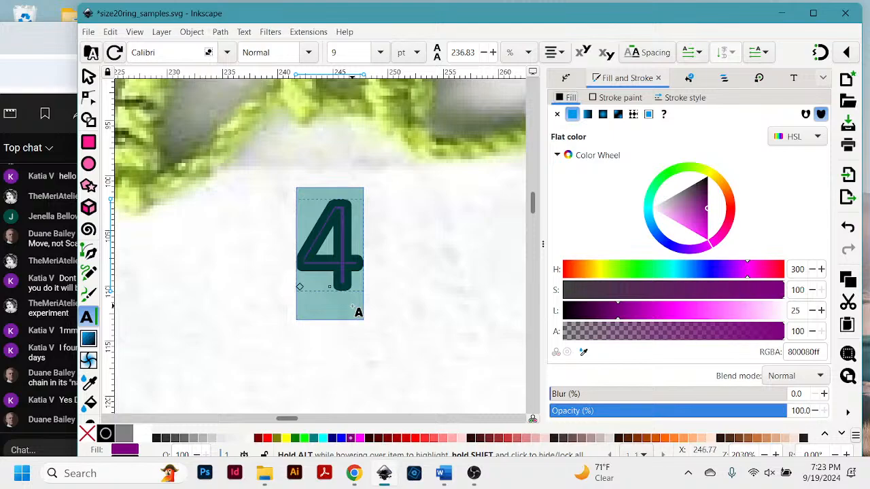
{"action": "scroll", "coordinate": [354, 307], "scroll_direction": "up", "scroll_amount": 2, "text": "ctrl"}
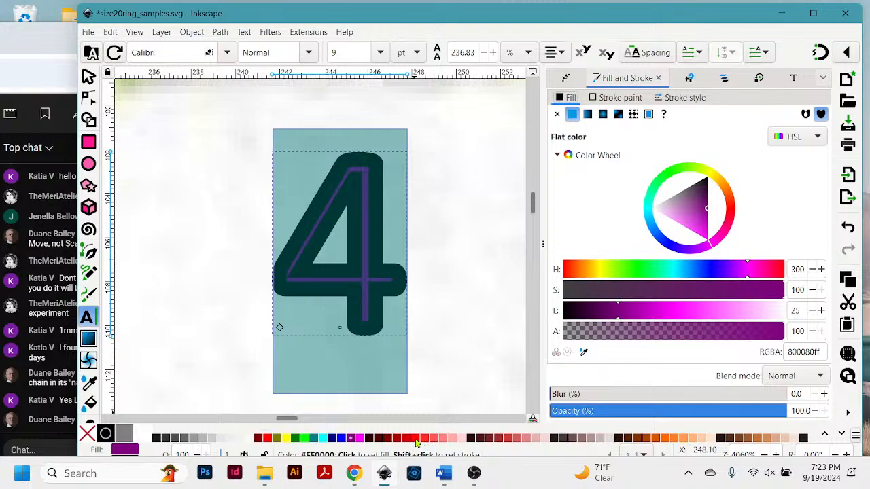
{"action": "left_click", "coordinate": [266, 440], "text": "shift"}
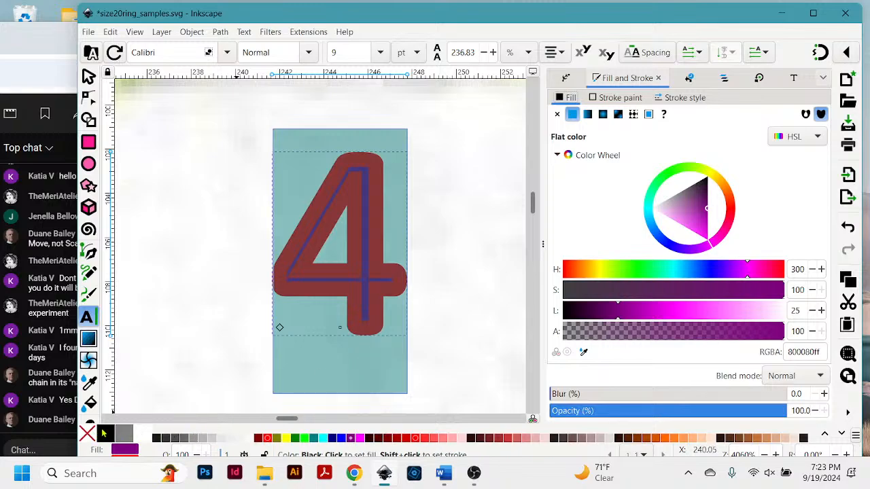
{"action": "left_click", "coordinate": [104, 433]}
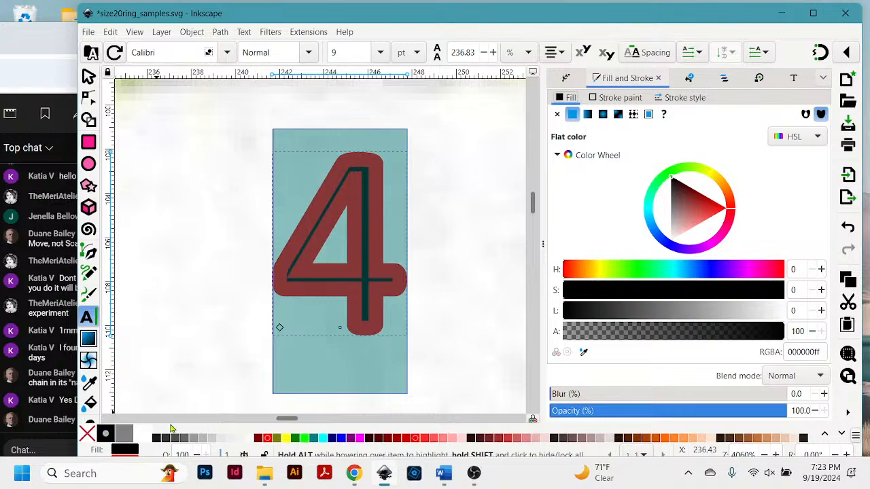
- Try a near-black (040000) stroke on the selected digit 4 and set the stroke to 90% Gray
{"action": "left_click_drag", "start_coordinate": [483, 20], "coordinate": [484, 16]}
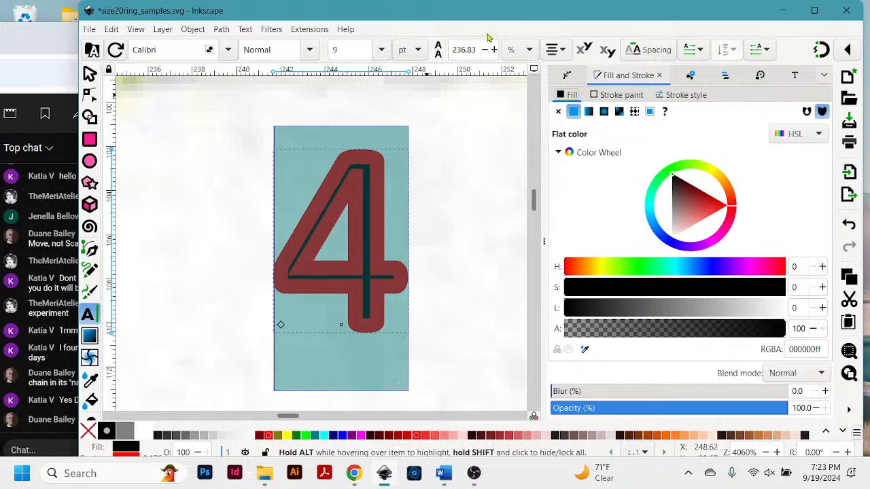
{"action": "left_click_drag", "start_coordinate": [486, 38], "coordinate": [485, 19]}
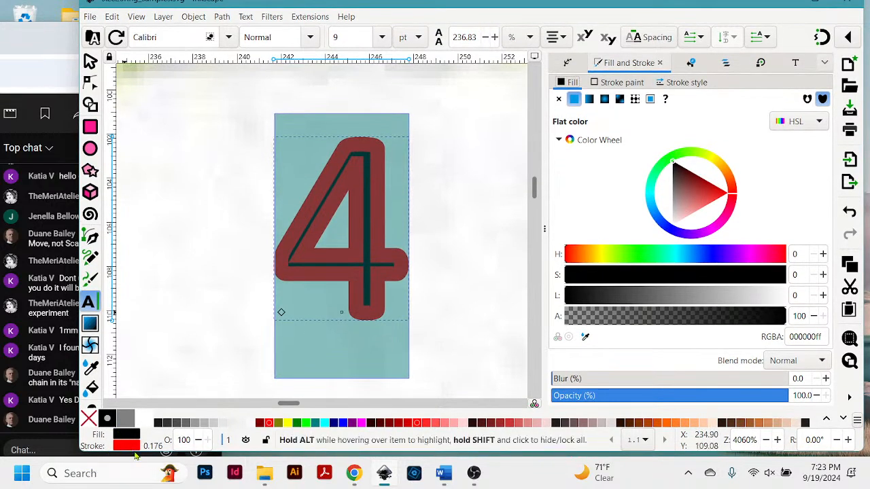
{"action": "left_click", "coordinate": [127, 448]}
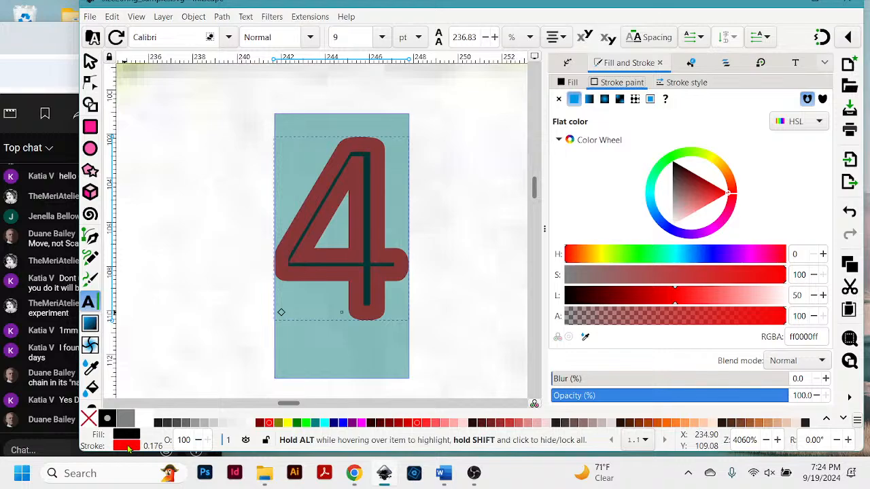
{"action": "left_click", "coordinate": [567, 295]}
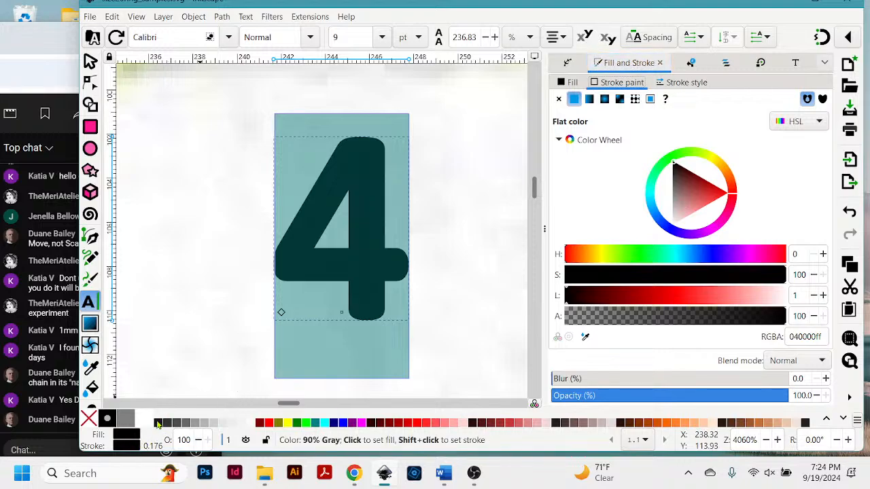
{"action": "left_click", "coordinate": [158, 424], "text": "shift"}
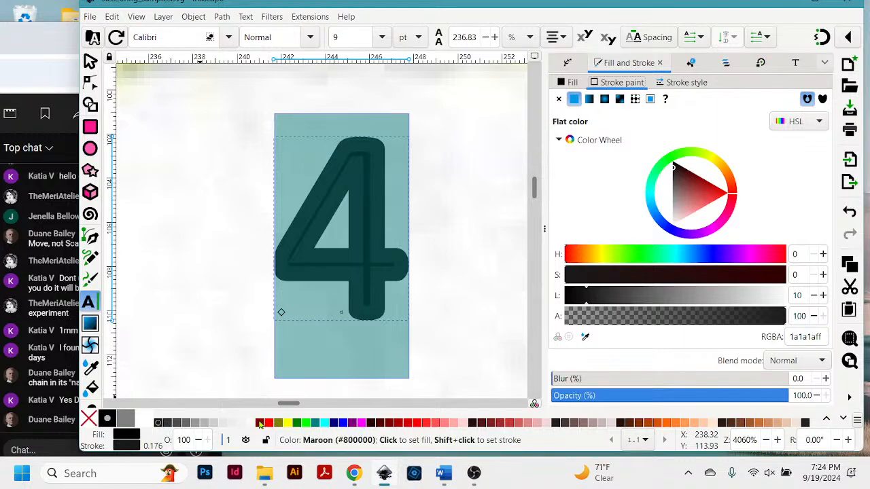
- Fill the selected digit 4 with a very dark maroon and raise its stroke's saturation to 100 for colour 340000
{"action": "left_click", "coordinate": [472, 424]}
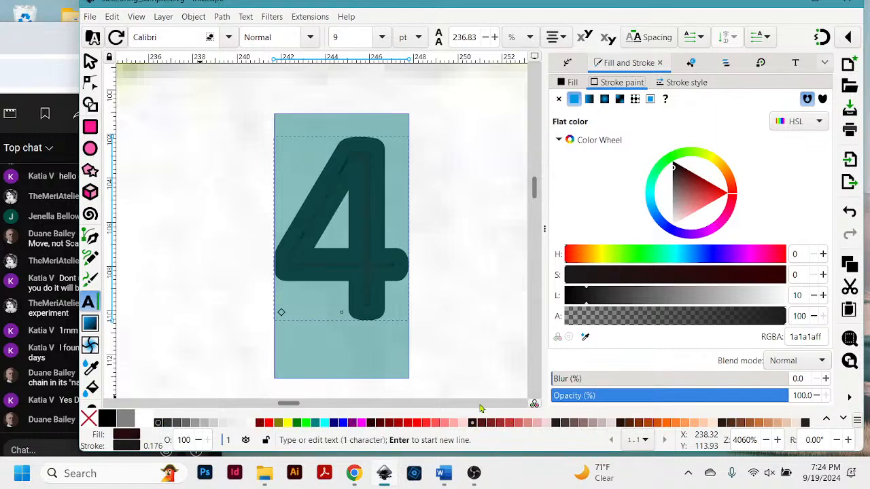
{"action": "left_click", "coordinate": [582, 275]}
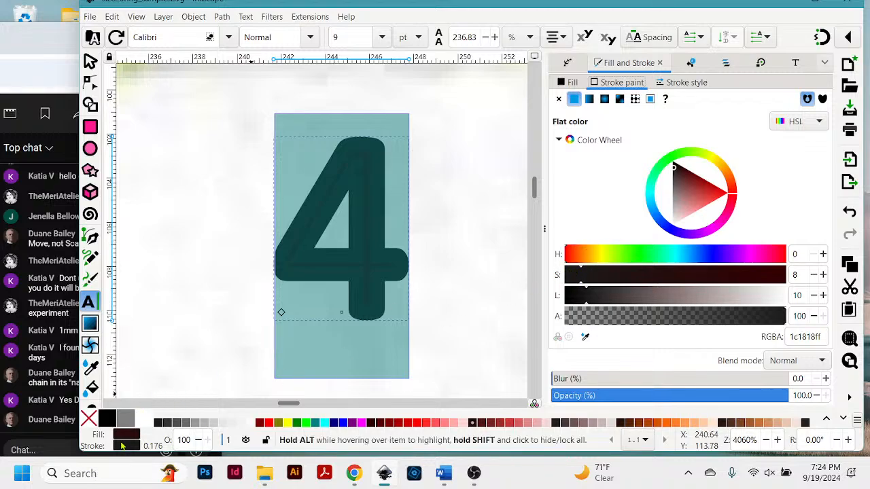
{"action": "left_click", "coordinate": [572, 275]}
{"action": "left_click", "coordinate": [567, 275]}
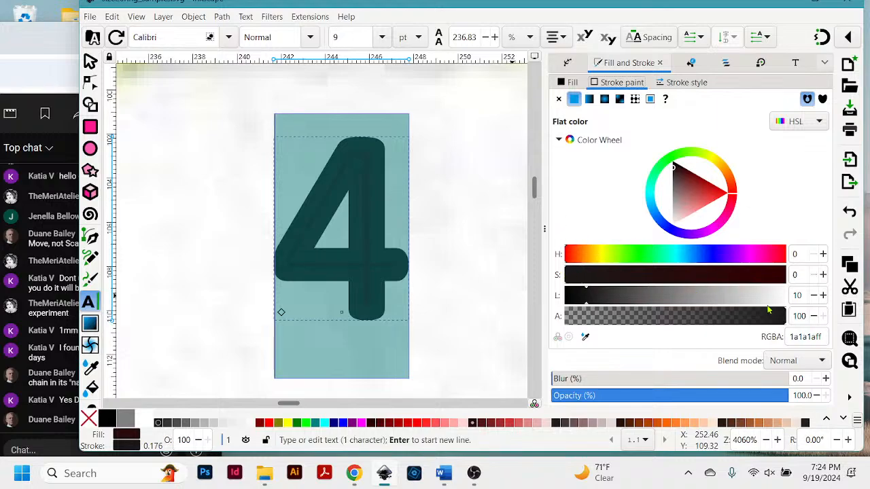
{"action": "left_click", "coordinate": [781, 274]}
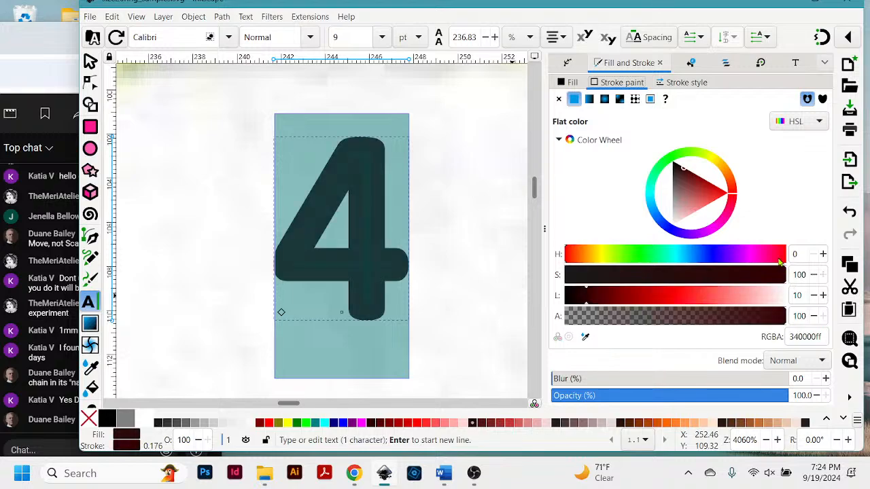
- Test editing the "4" label by inserting hyphens and the letter s and removing them again, keeping only the 4
{"action": "left_click", "coordinate": [394, 146]}
{"action": "scroll", "coordinate": [416, 148], "scroll_direction": "up", "scroll_amount": 3}
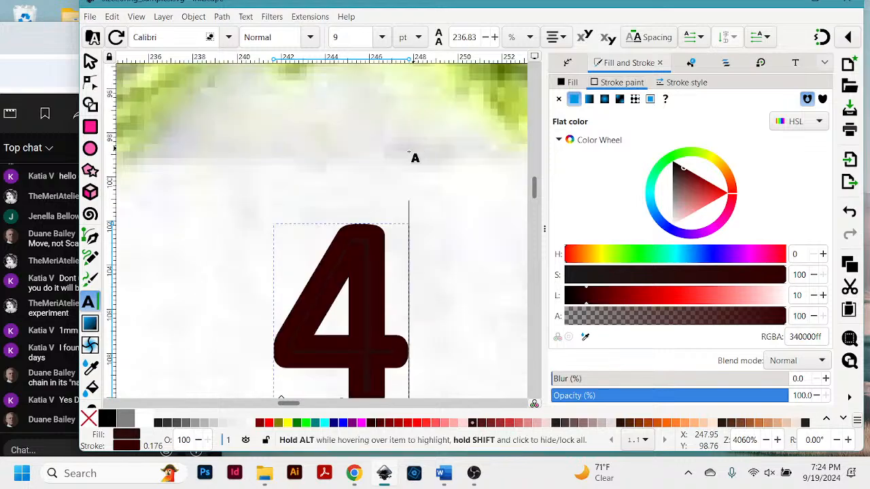
{"action": "type", "text": "----"}
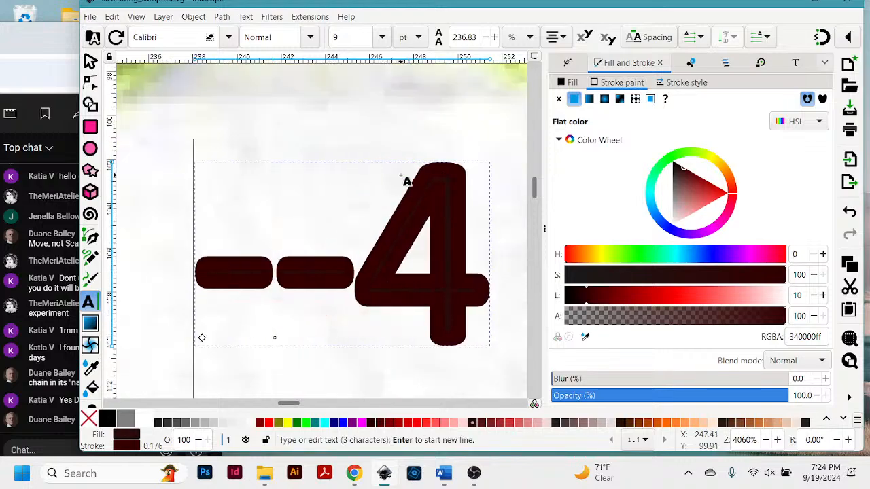
{"action": "key", "text": "BackSpace"}
{"action": "key", "text": "BackSpace"}
{"action": "key", "text": "BackSpace"}
{"action": "key", "text": "BackSpace"}
{"action": "key", "text": "BackSpace"}
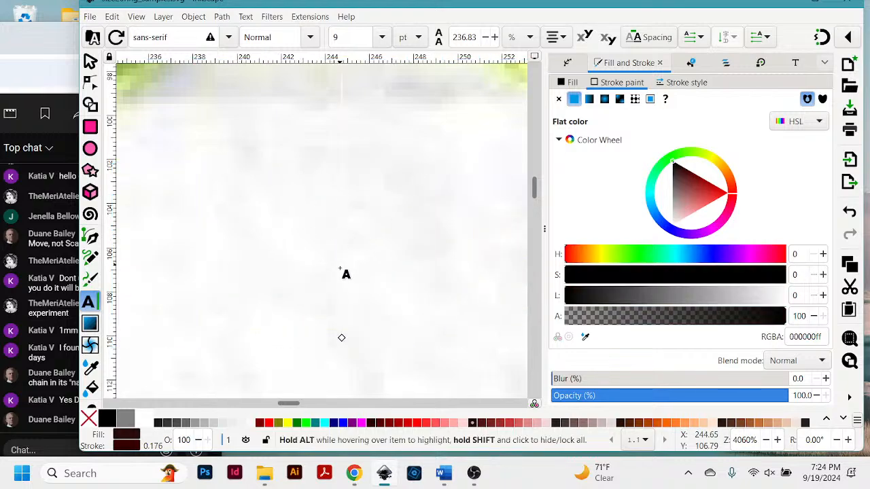
{"action": "key", "text": "ctrl+z"}
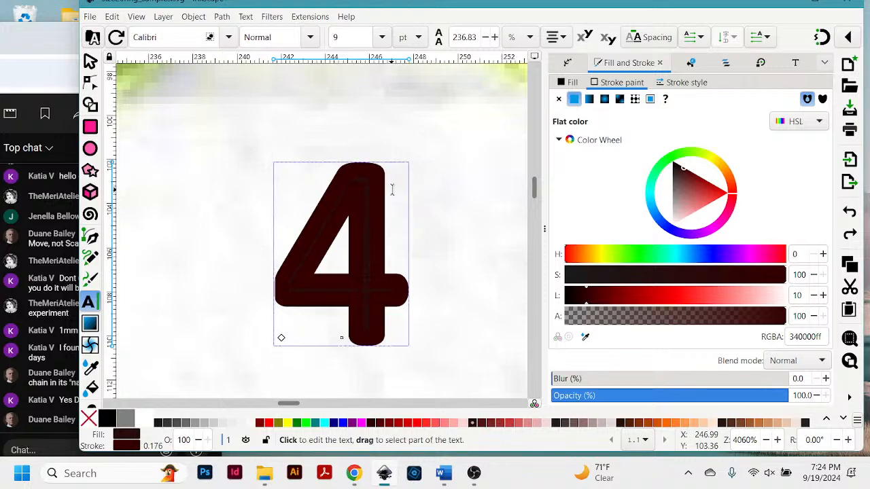
{"action": "type", "text": "s"}
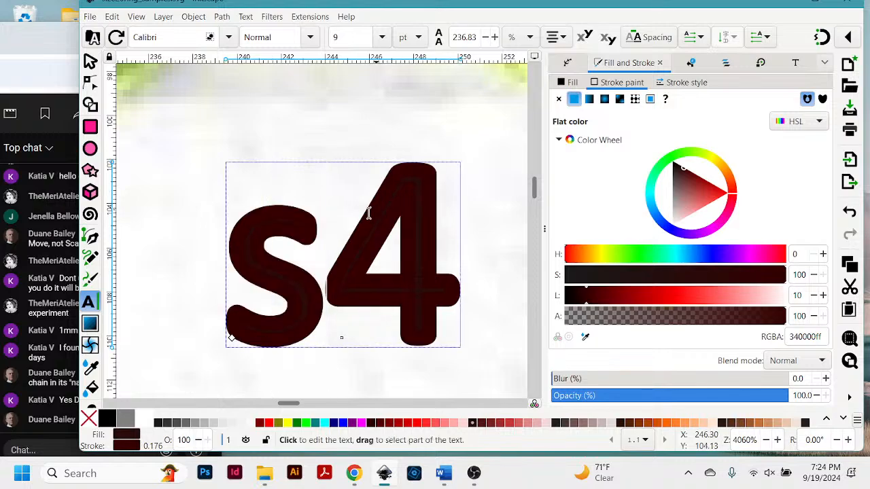
{"action": "key", "text": "BackSpace"}
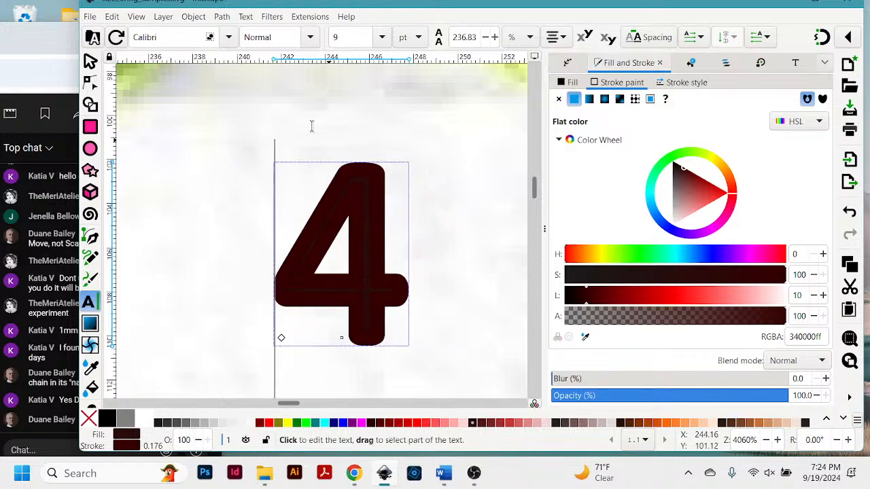
- Try the "4" label below the arc joining the two traced rings and place it beneath the first ring of the upper sample
{"action": "left_click", "coordinate": [91, 62]}
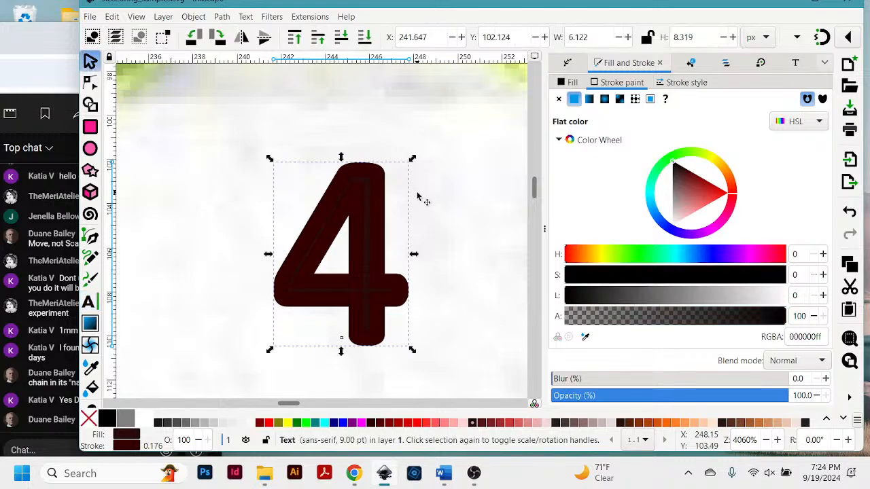
{"action": "key", "text": "minus"}
{"action": "key", "text": "minus"}
{"action": "key", "text": "minus"}
{"action": "key", "text": "minus"}
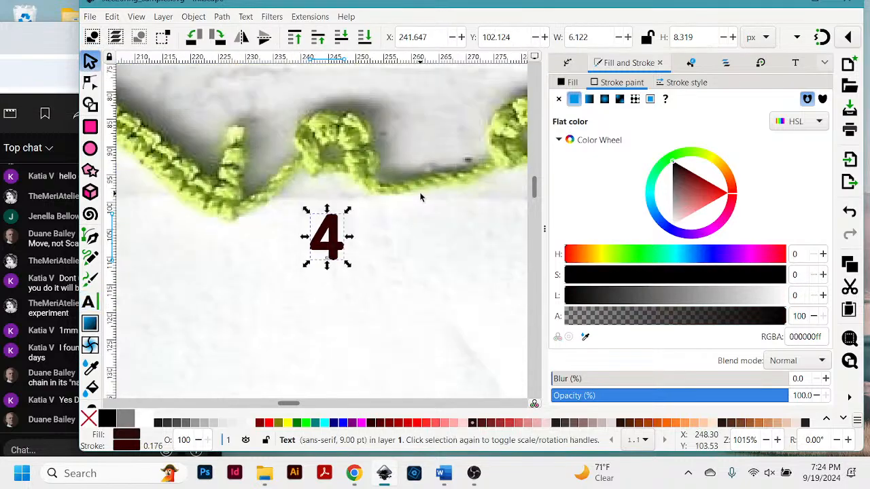
{"action": "key", "text": "minus"}
{"action": "key", "text": "minus"}
{"action": "key", "text": "minus"}
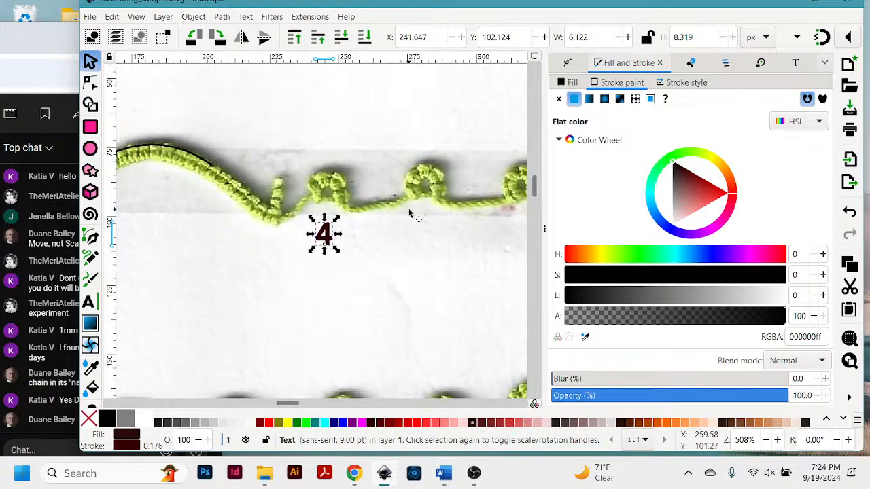
{"action": "key", "text": "minus"}
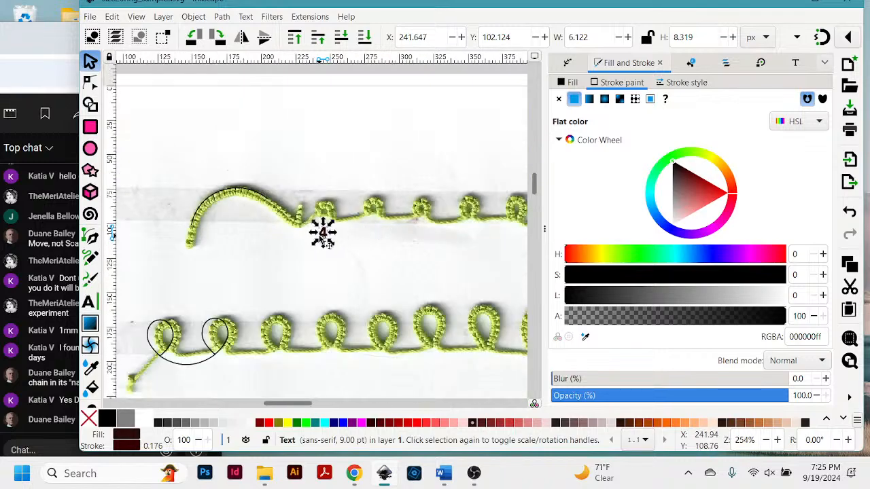
{"action": "left_click_drag", "start_coordinate": [324, 233], "coordinate": [183, 379]}
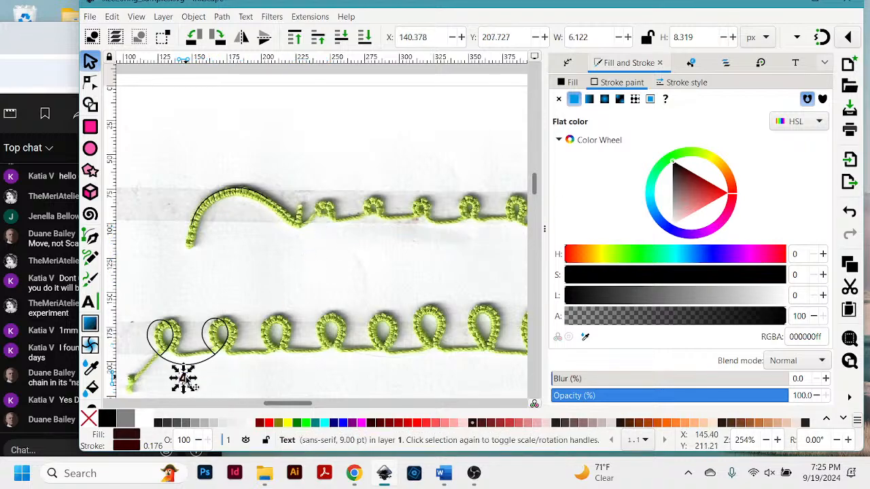
{"action": "left_click_drag", "start_coordinate": [270, 406], "coordinate": [266, 407]}
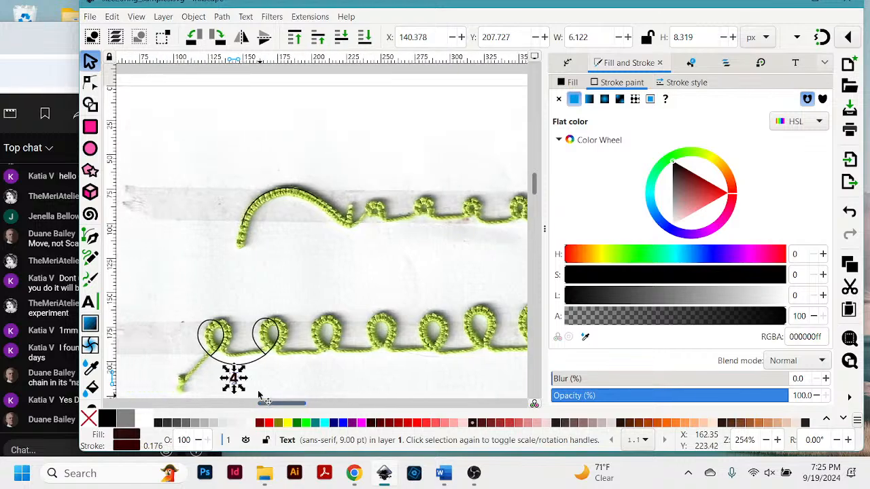
{"action": "left_click_drag", "start_coordinate": [233, 378], "coordinate": [374, 236]}
{"action": "left_click_drag", "start_coordinate": [378, 235], "coordinate": [377, 235]}
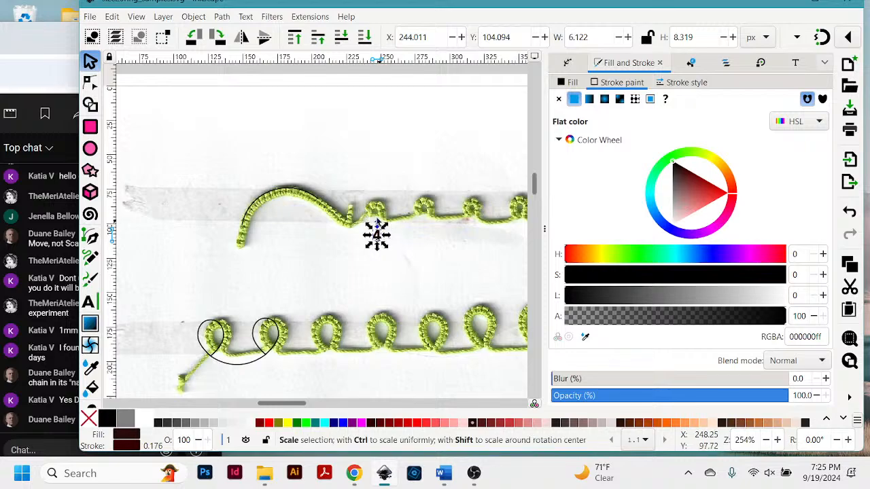
{"action": "left_click", "coordinate": [396, 236]}
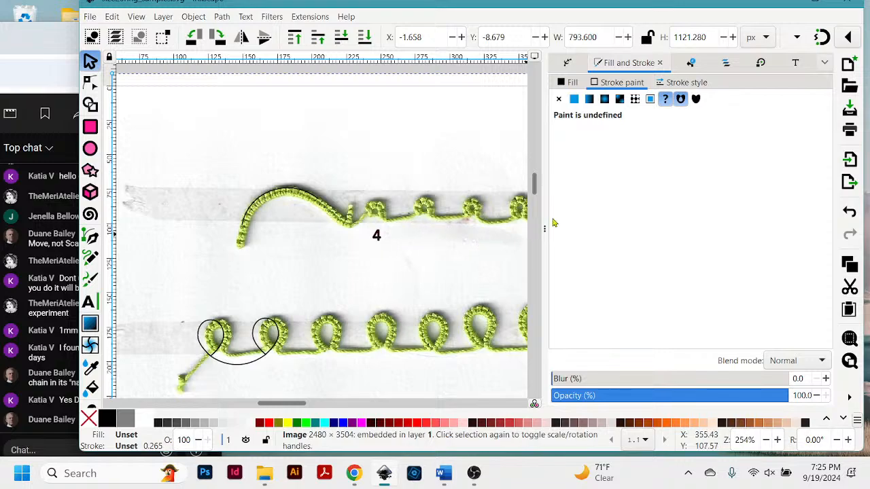
{"action": "left_click", "coordinate": [384, 242]}
{"action": "key", "text": "ctrl"}
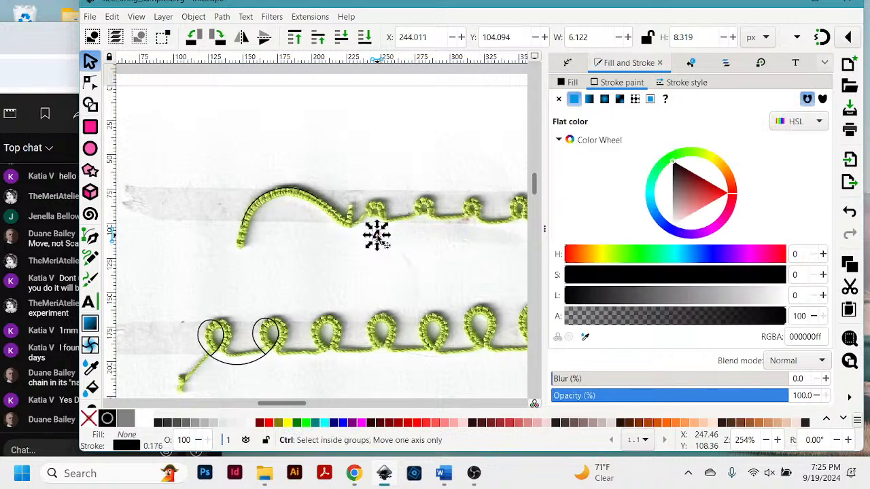
{"action": "right_click", "coordinate": [393, 230]}
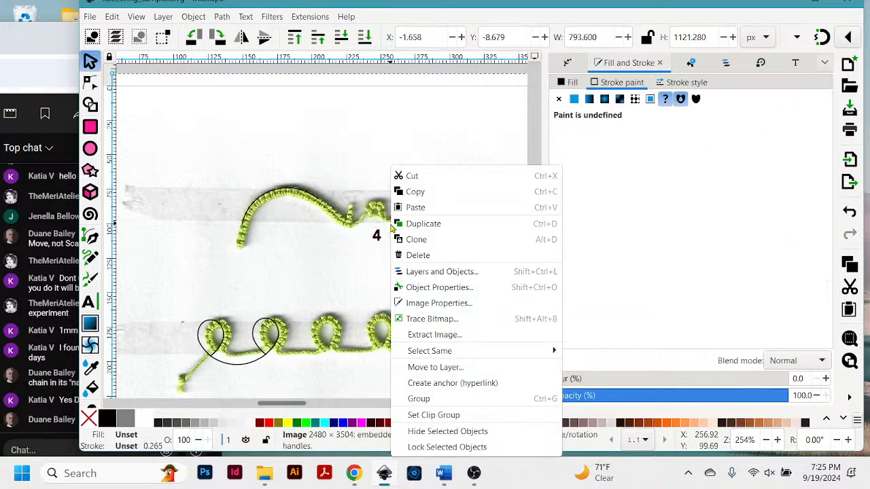
{"action": "left_click", "coordinate": [353, 266]}
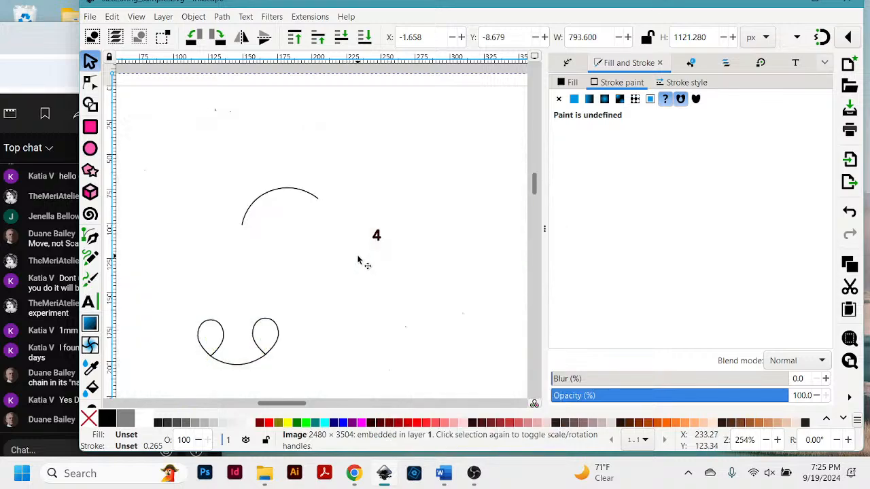
{"action": "key", "text": "ctrl"}
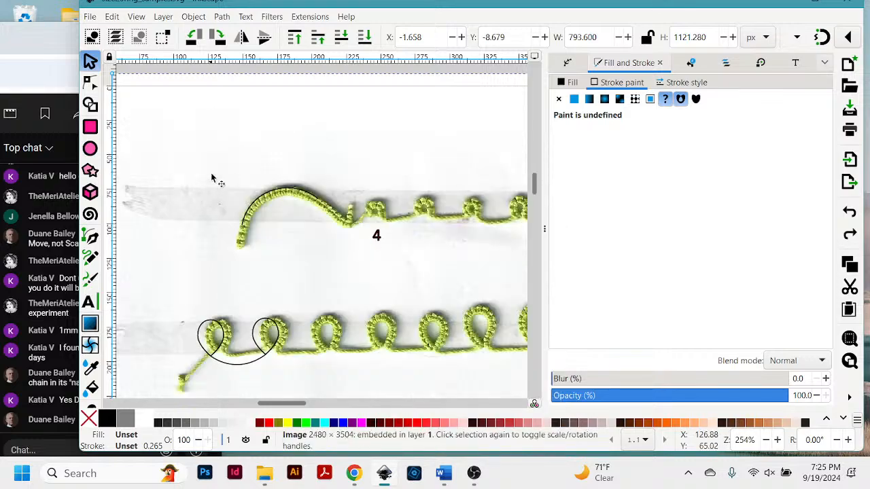
- Place the 4 label beneath the first ring of the upper sample and change the label beneath the second ring to 5
{"action": "left_click", "coordinate": [377, 236], "text": "ctrl"}
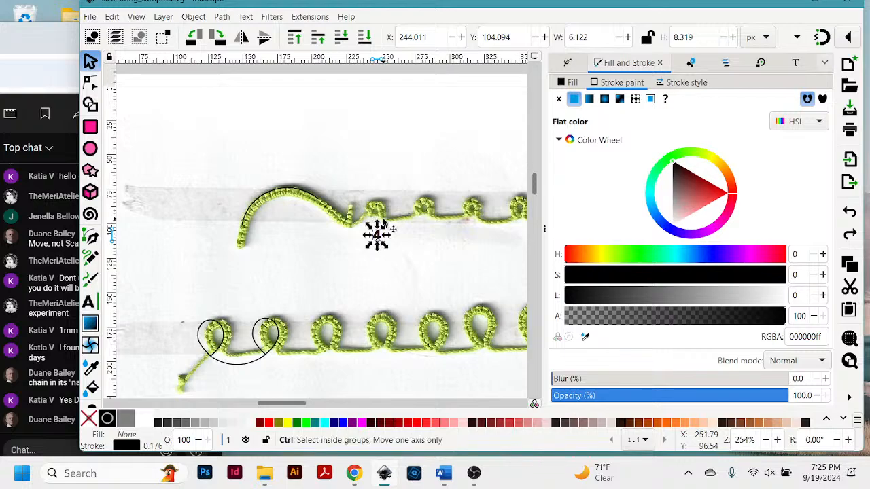
{"action": "mouse_move", "coordinate": [377, 235]}
{"action": "left_mouse_down"}
{"action": "mouse_move", "coordinate": [402, 192]}
{"action": "mouse_move", "coordinate": [403, 205]}
{"action": "mouse_move", "coordinate": [446, 194]}
{"action": "mouse_move", "coordinate": [381, 235]}
{"action": "mouse_move", "coordinate": [396, 184]}
{"action": "mouse_move", "coordinate": [397, 195]}
{"action": "left_mouse_up"}
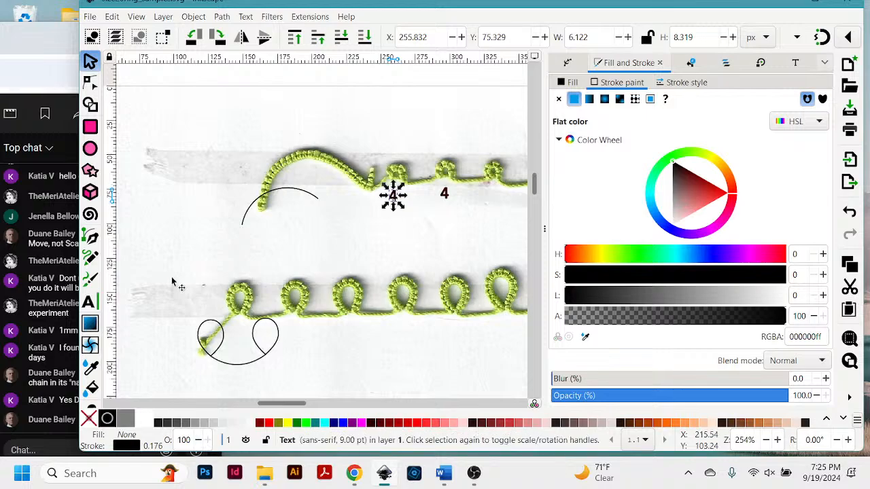
{"action": "left_click", "coordinate": [88, 301]}
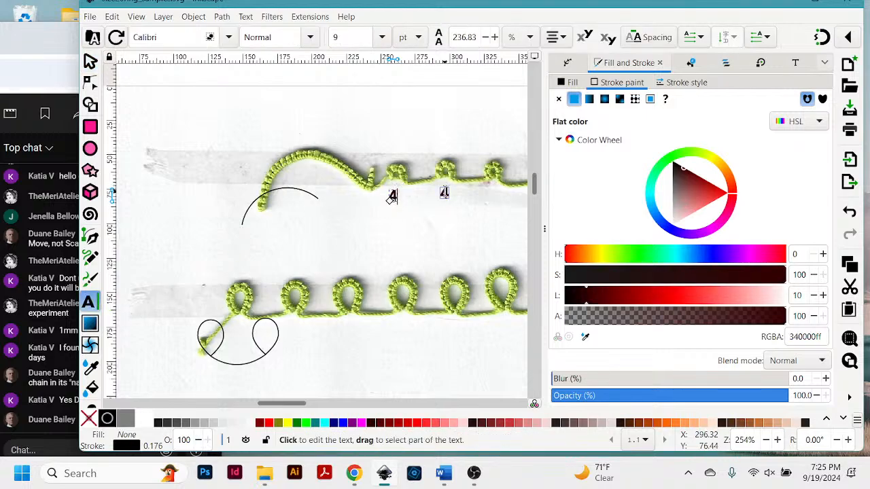
{"action": "left_click", "coordinate": [443, 194]}
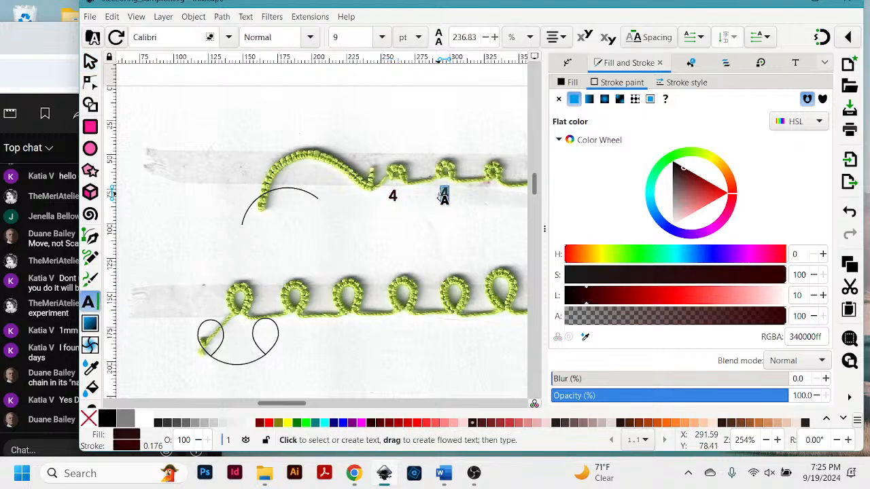
{"action": "type", "text": "5"}
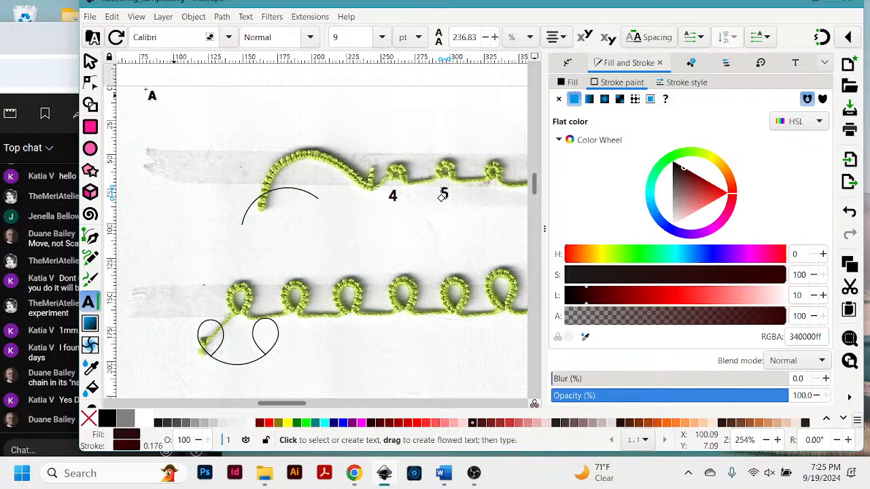
{"action": "left_click", "coordinate": [90, 61]}
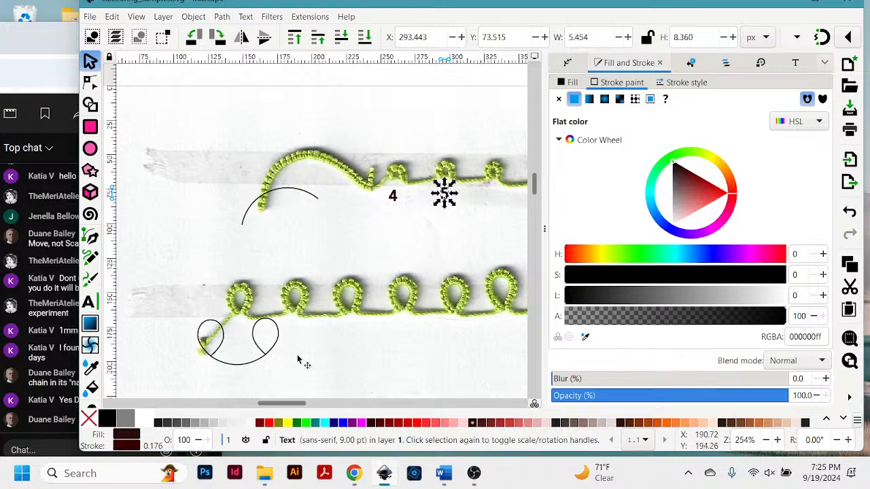
- Adjust the 5 label under the second ring and place a copy of it beneath the third ring of the upper sample
{"action": "left_click_drag", "start_coordinate": [277, 405], "coordinate": [291, 405]}
{"action": "left_click", "coordinate": [346, 194]}
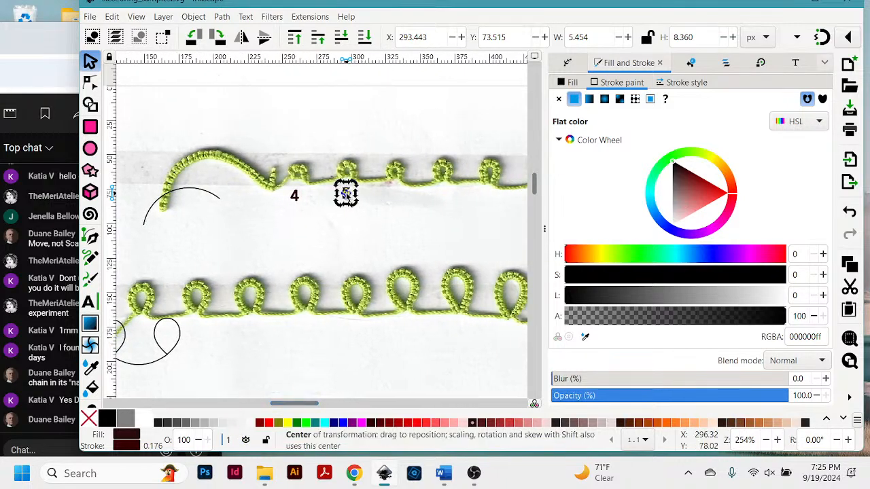
{"action": "left_click", "coordinate": [353, 201]}
{"action": "left_click", "coordinate": [345, 195]}
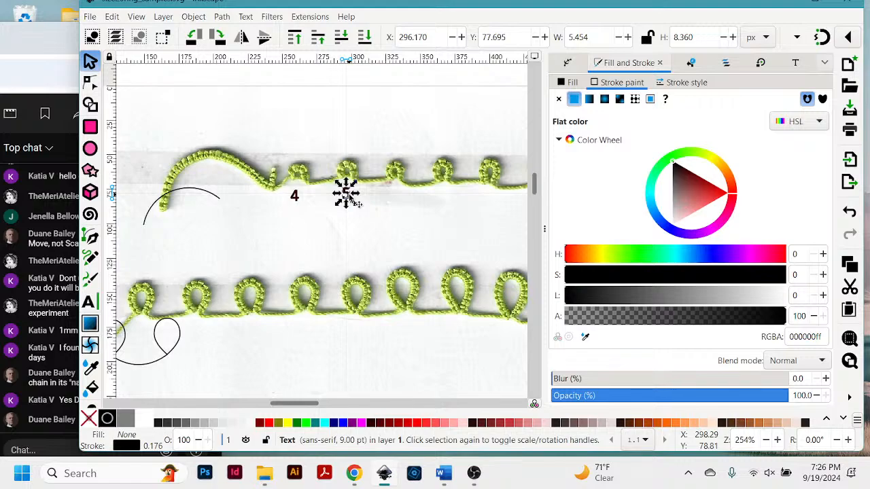
{"action": "left_click_drag", "start_coordinate": [353, 198], "coordinate": [400, 200]}
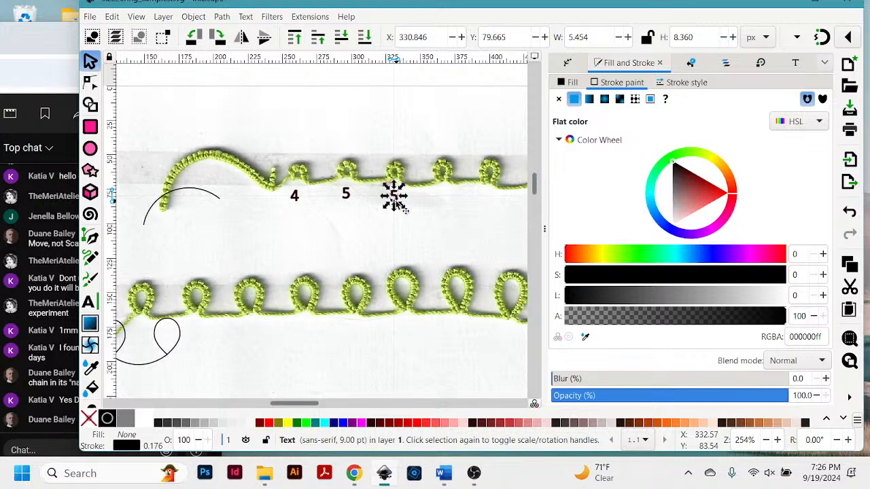
- Change the copied label beneath the third ring of the upper sample to 6
{"action": "left_click", "coordinate": [91, 301]}
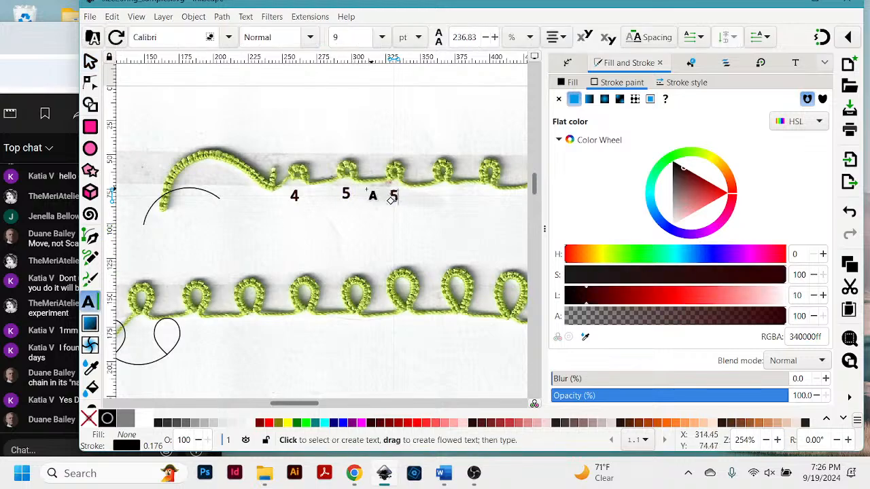
{"action": "left_click", "coordinate": [392, 196]}
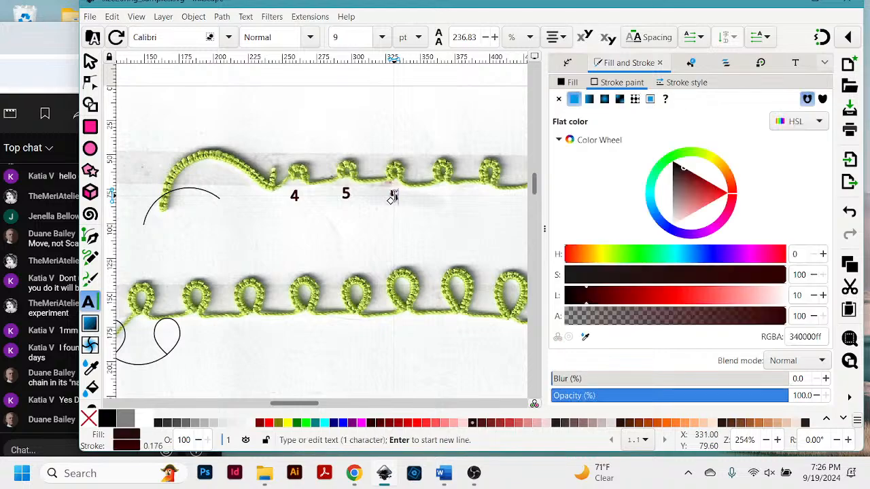
{"action": "key", "text": "BackSpace"}
{"action": "double_click", "coordinate": [393, 196]}
{"action": "type", "text": "6"}
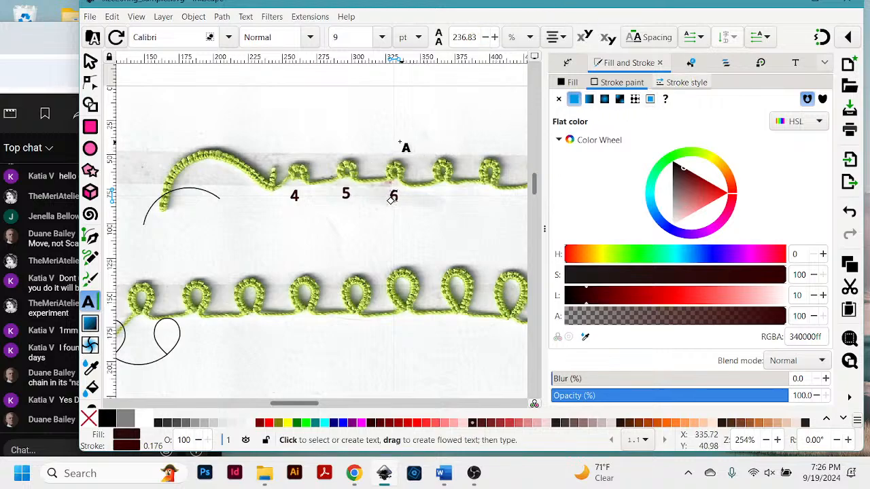
- Rearrange the drawing and browser windows so the live chat can be read, and return to the drawing
{"action": "left_click_drag", "start_coordinate": [392, 7], "coordinate": [450, 16]}
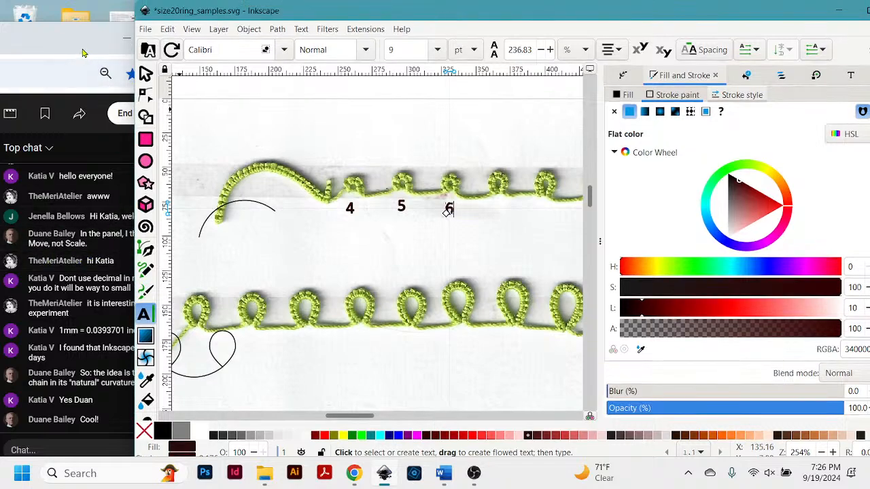
{"action": "mouse_move", "coordinate": [83, 52]}
{"action": "left_mouse_down"}
{"action": "mouse_move", "coordinate": [85, 36]}
{"action": "mouse_move", "coordinate": [79, 46]}
{"action": "left_mouse_up"}
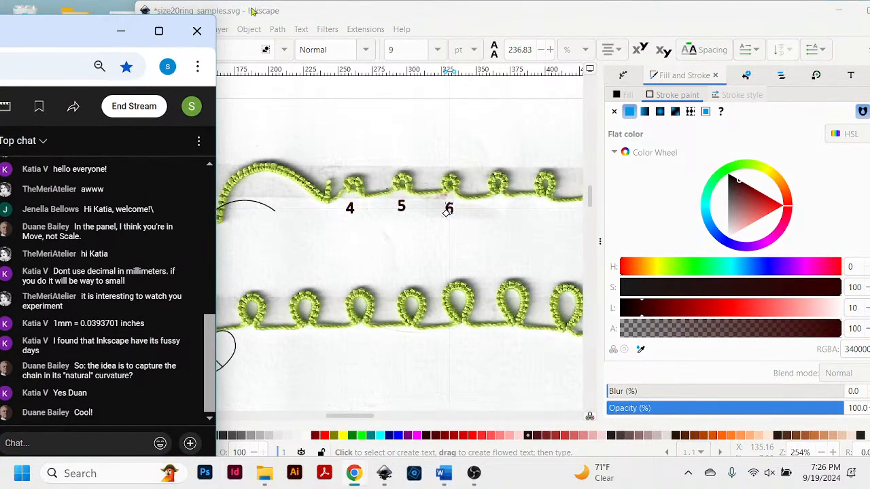
{"action": "left_click", "coordinate": [343, 12]}
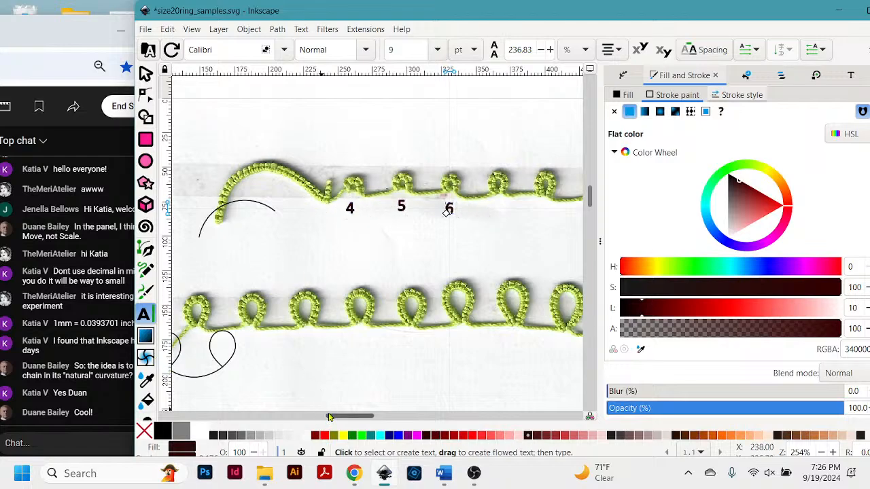
- Try moving the scanned sample image down and right of the tracings, and undo the move
{"action": "mouse_move", "coordinate": [331, 419]}
{"action": "left_mouse_down"}
{"action": "mouse_move", "coordinate": [314, 419]}
{"action": "mouse_move", "coordinate": [323, 419]}
{"action": "left_mouse_up"}
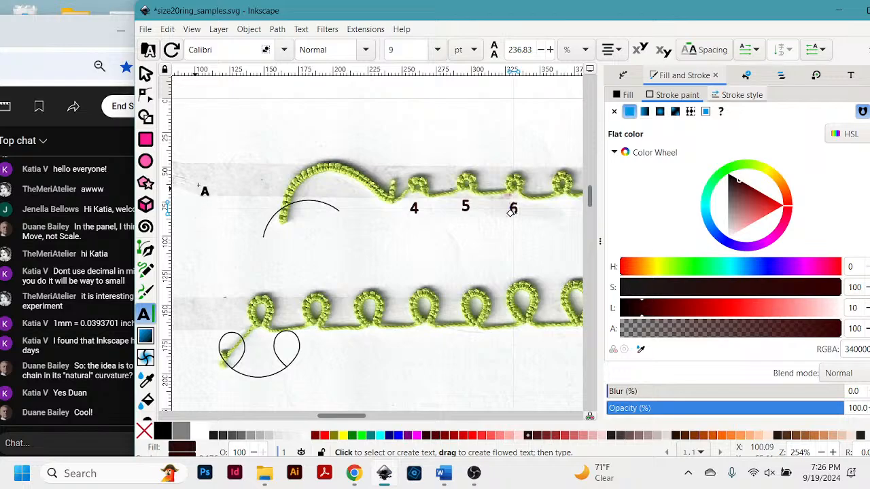
{"action": "left_click", "coordinate": [146, 73]}
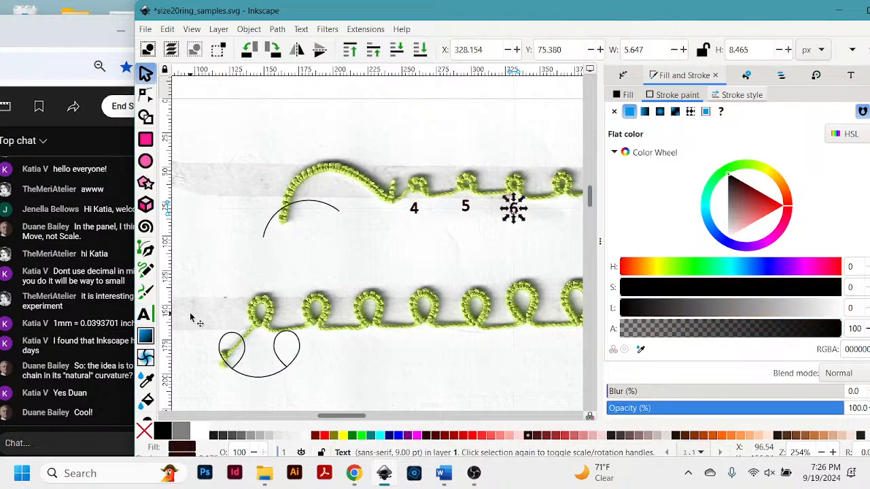
{"action": "left_click_drag", "start_coordinate": [189, 316], "coordinate": [238, 380]}
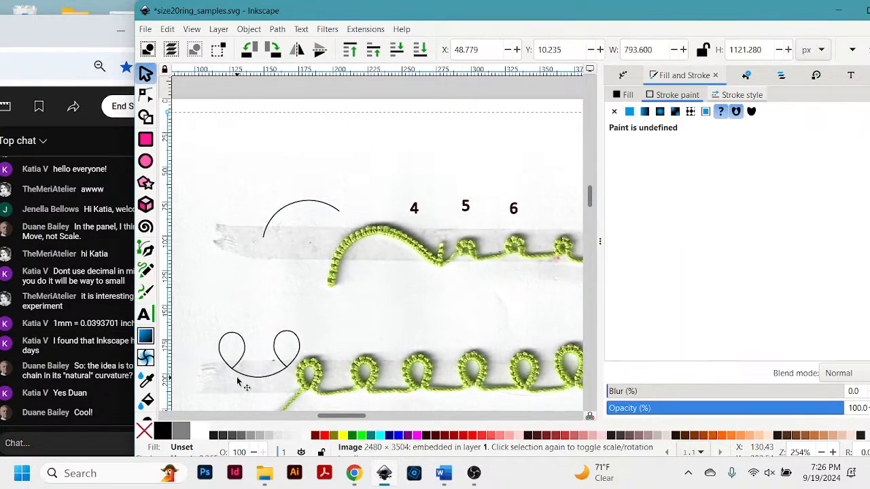
{"action": "key", "text": "ctrl+z"}
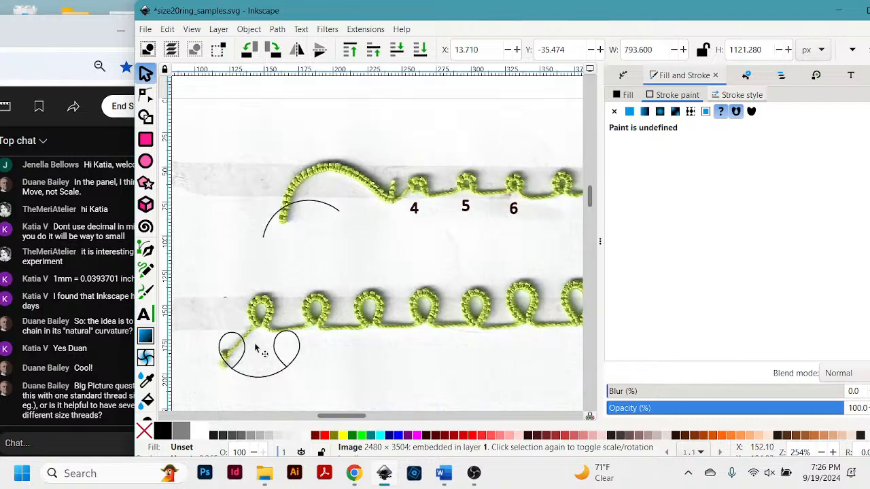
- Move the scanned image up away from the tracings and labels, delete it and undo the deletion
{"action": "mouse_move", "coordinate": [204, 321]}
{"action": "left_mouse_down"}
{"action": "mouse_move", "coordinate": [211, 326]}
{"action": "mouse_move", "coordinate": [196, 307]}
{"action": "mouse_move", "coordinate": [197, 258]}
{"action": "mouse_move", "coordinate": [194, 283]}
{"action": "left_mouse_up"}
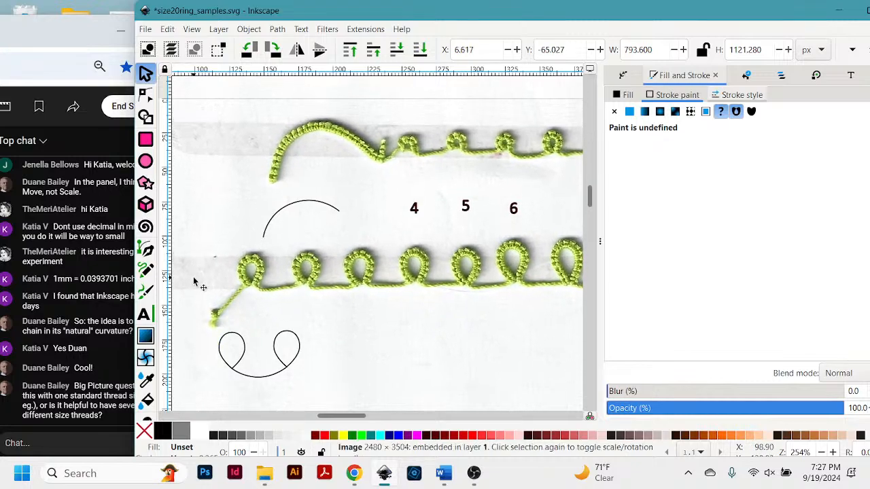
{"action": "key", "text": "Delete"}
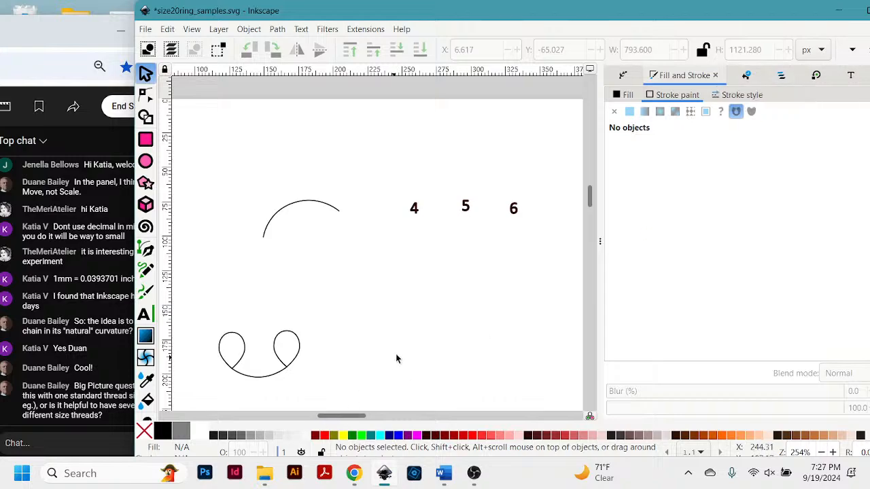
{"action": "key", "text": "ctrl+z"}
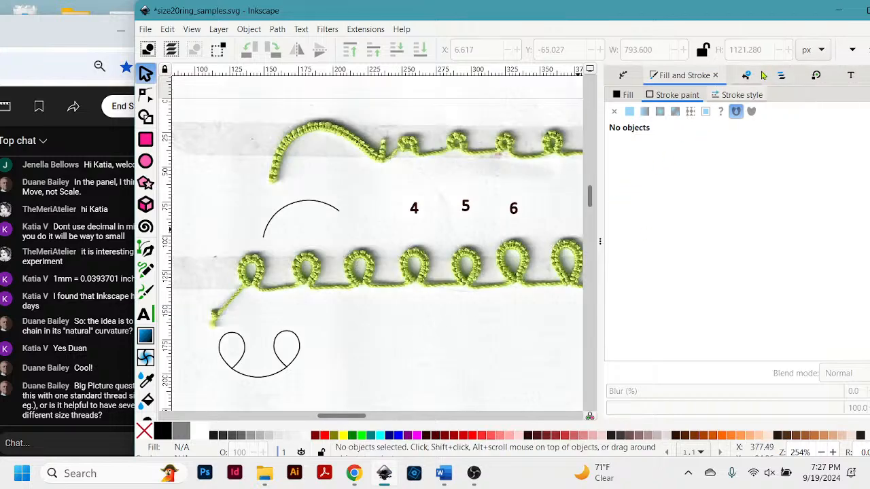
- Open the list of layers and objects, add a layer named 2 above the current layer and delete it again
{"action": "left_click", "coordinate": [782, 75]}
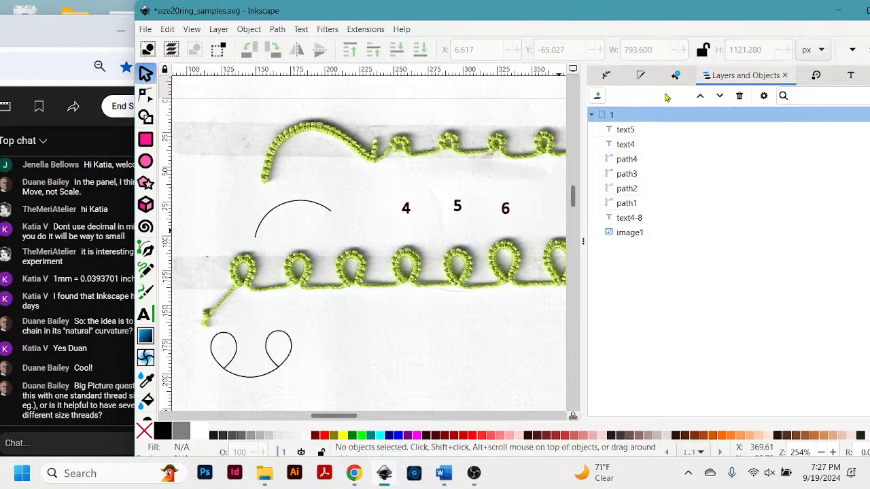
{"action": "left_click", "coordinate": [596, 99]}
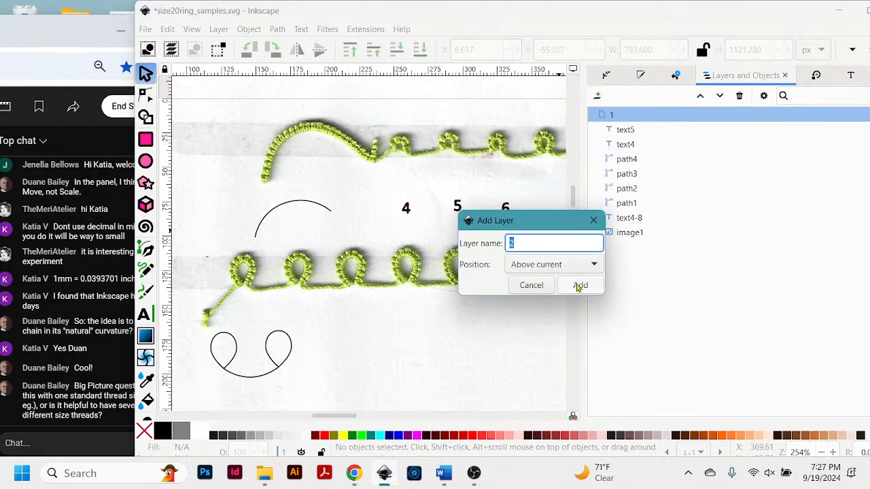
{"action": "left_click", "coordinate": [580, 285]}
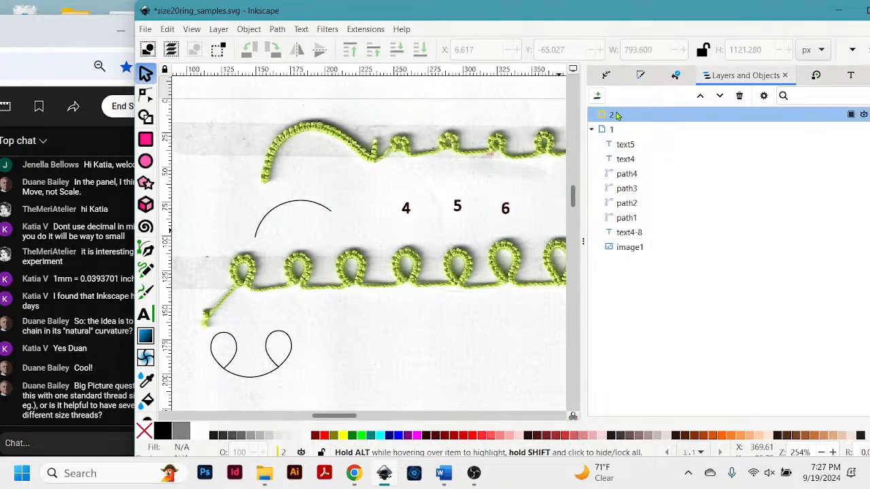
{"action": "key", "text": "Delete"}
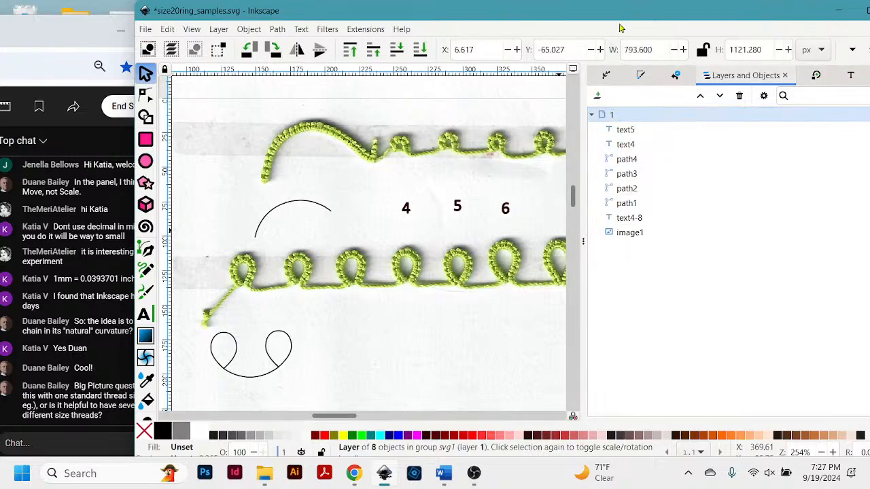
- Select the 6 and 4 labels (text5 and text4) in layer 1 and add a layer named 2 above the current layer
{"action": "left_click_drag", "start_coordinate": [618, 15], "coordinate": [585, 26]}
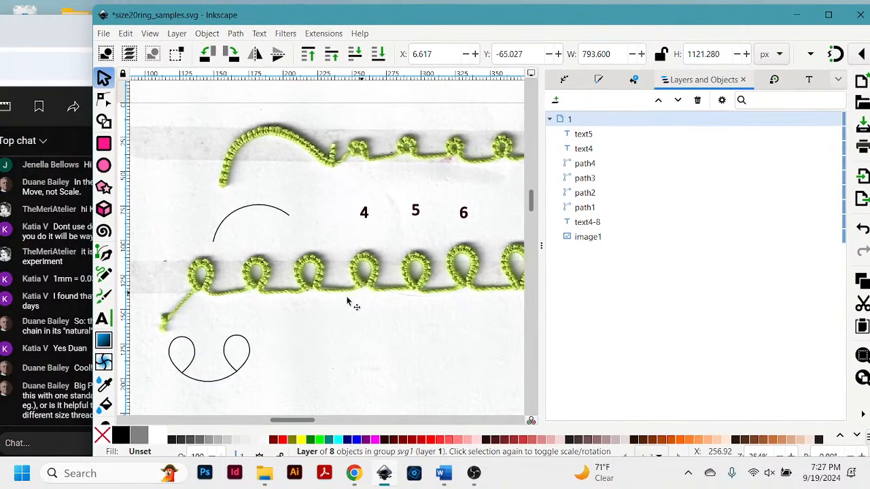
{"action": "left_click", "coordinate": [583, 135]}
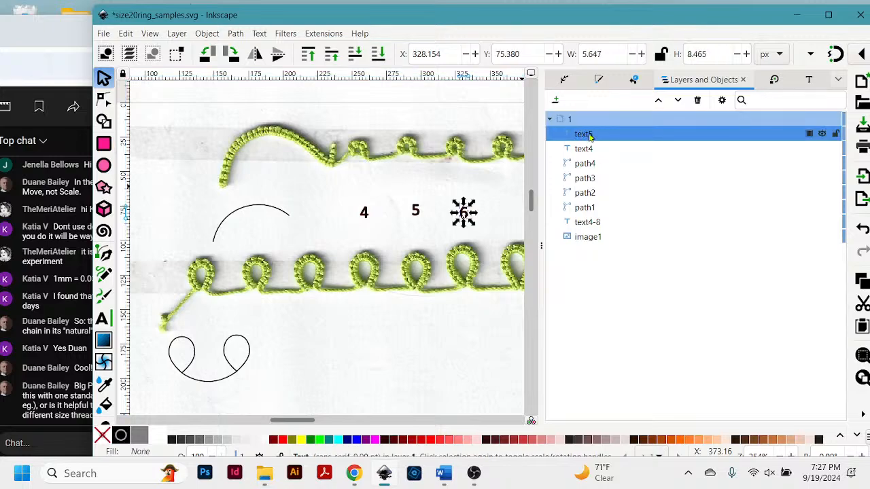
{"action": "left_click", "coordinate": [595, 120]}
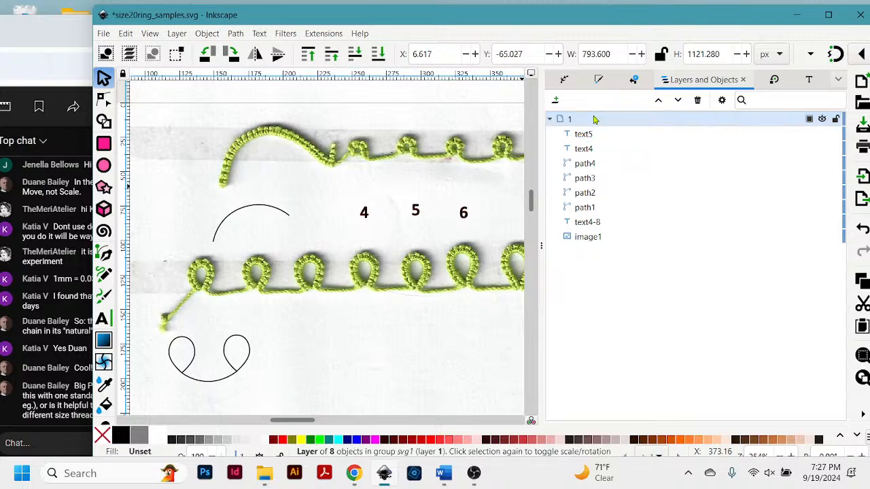
{"action": "left_click", "coordinate": [586, 138]}
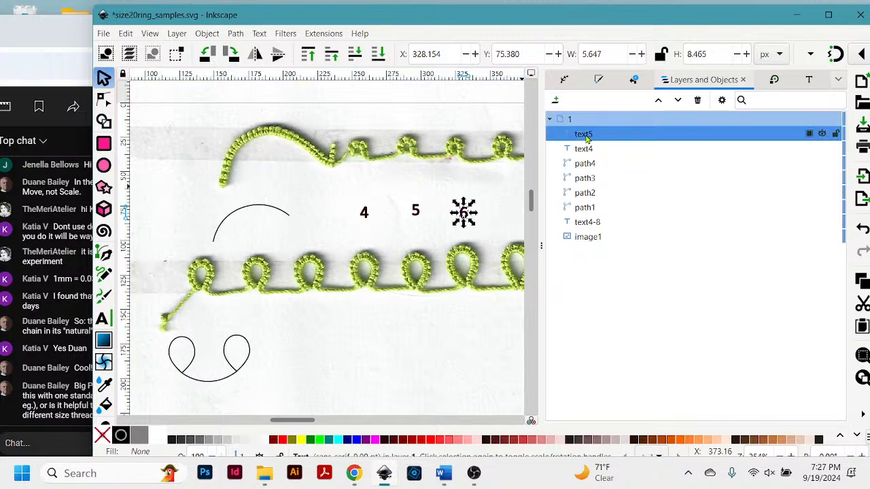
{"action": "left_click", "coordinate": [586, 150], "text": "shift"}
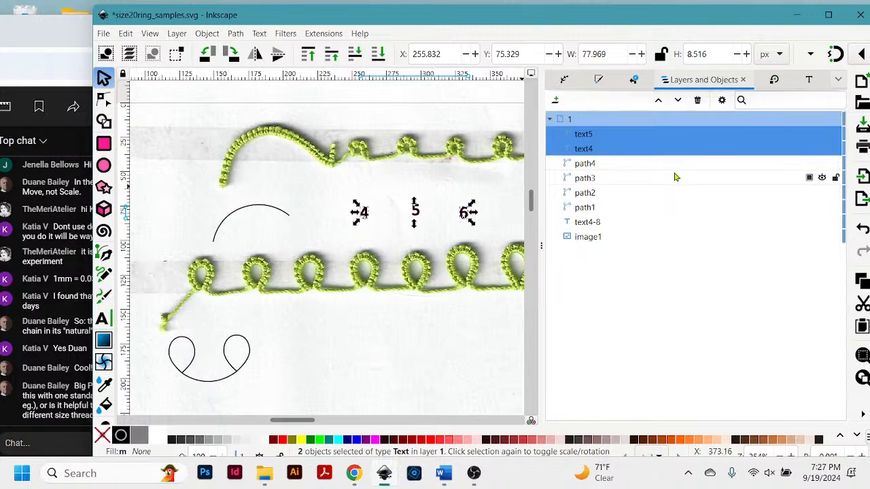
{"action": "left_click", "coordinate": [555, 99]}
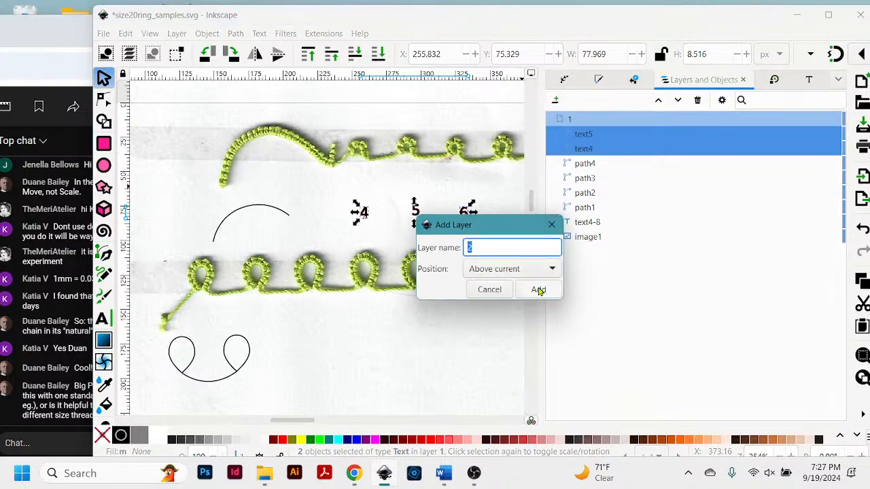
{"action": "left_click", "coordinate": [538, 290]}
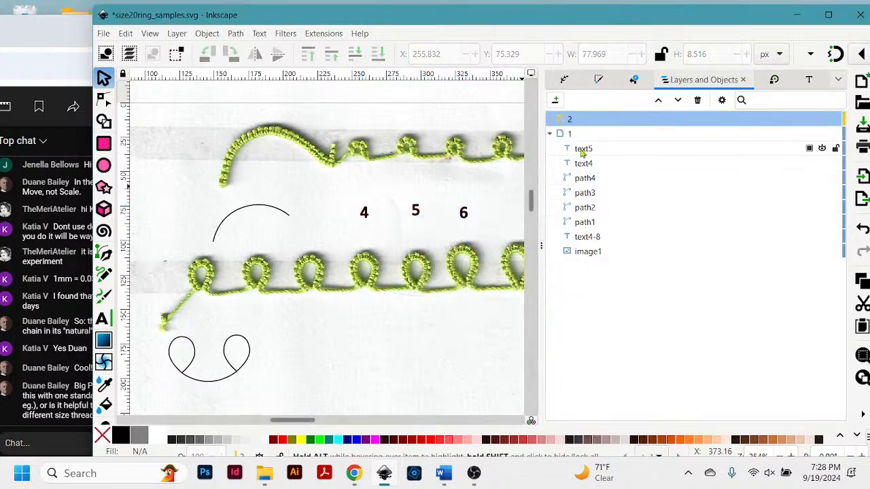
- Move the 6 and 4 labels (text5 and text4) from layer 1 into layer 2 and collapse layer 2
{"action": "left_click", "coordinate": [582, 151]}
{"action": "left_click", "coordinate": [587, 136]}
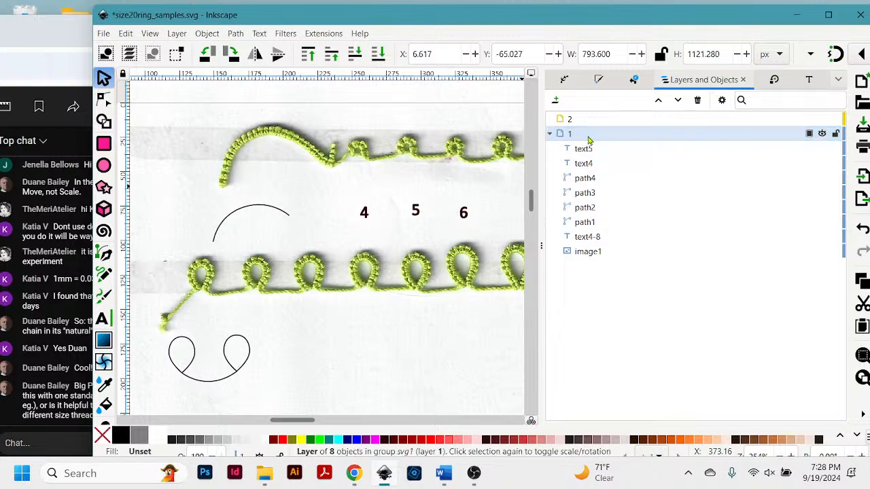
{"action": "left_click", "coordinate": [588, 151]}
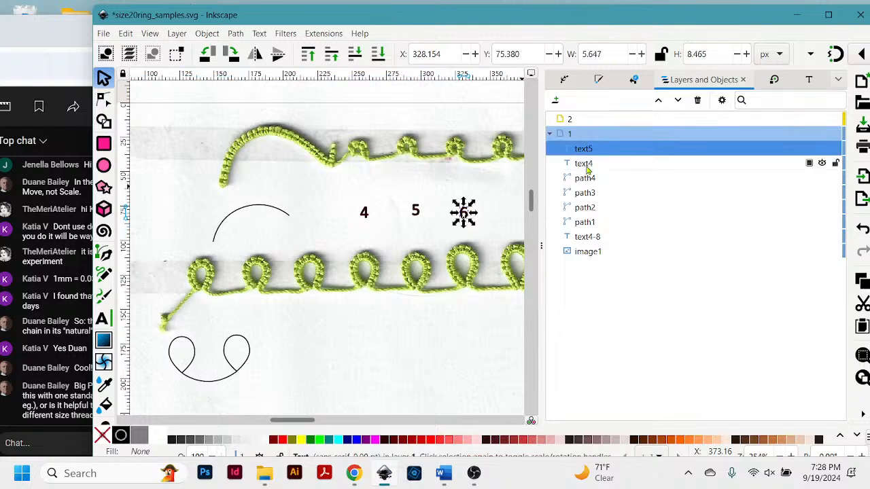
{"action": "left_click", "coordinate": [583, 164], "text": "shift"}
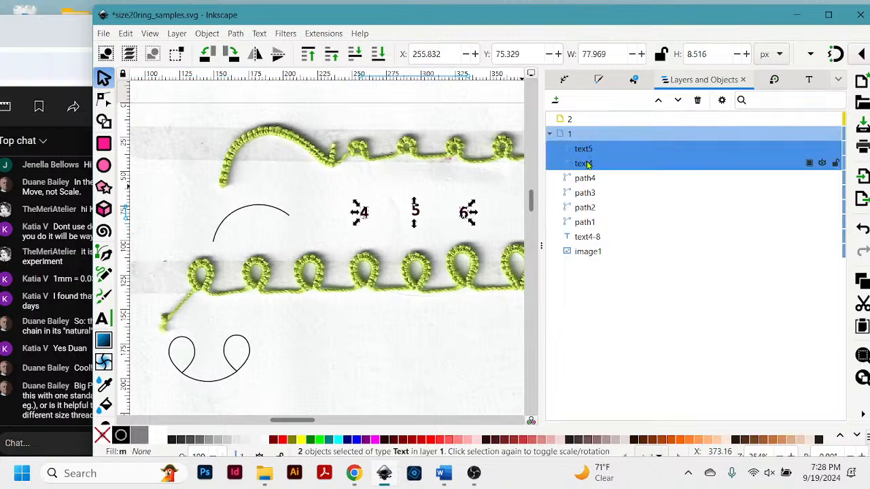
{"action": "left_click_drag", "start_coordinate": [583, 163], "coordinate": [573, 120]}
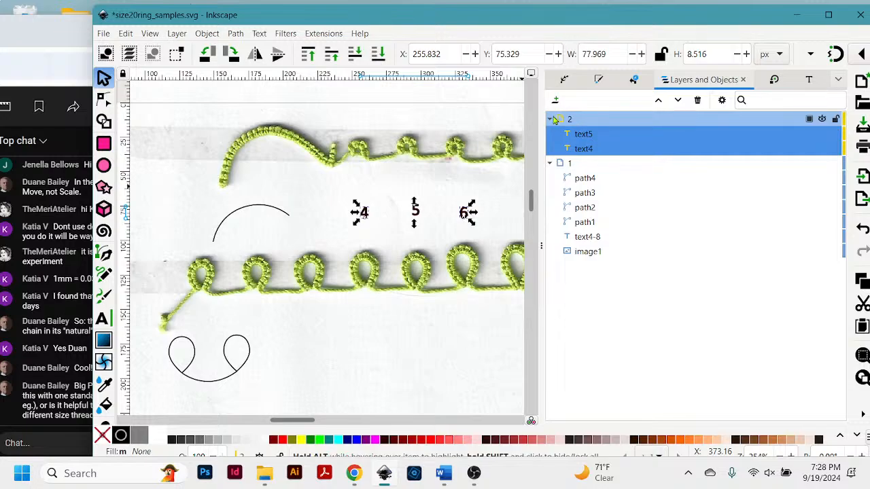
{"action": "left_click", "coordinate": [551, 120]}
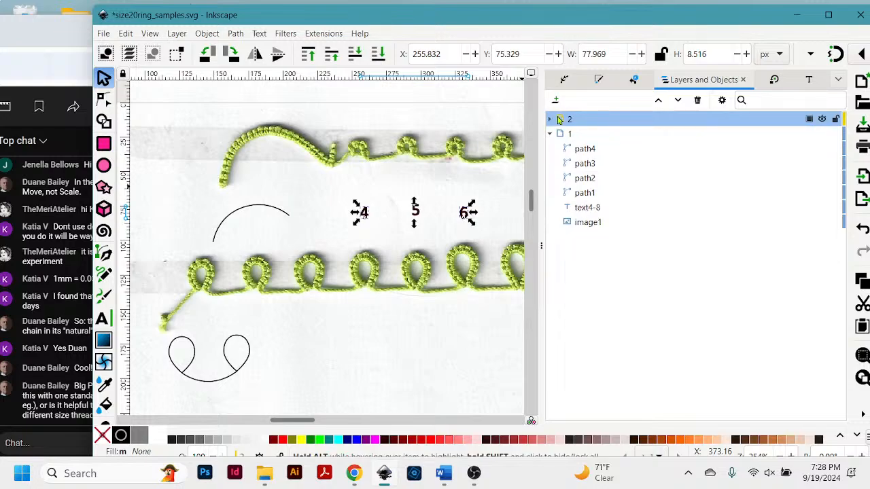
- Rename the upper arc tracing (path3) as Chain and move it from layer 1 into layer 2
{"action": "left_click", "coordinate": [583, 165]}
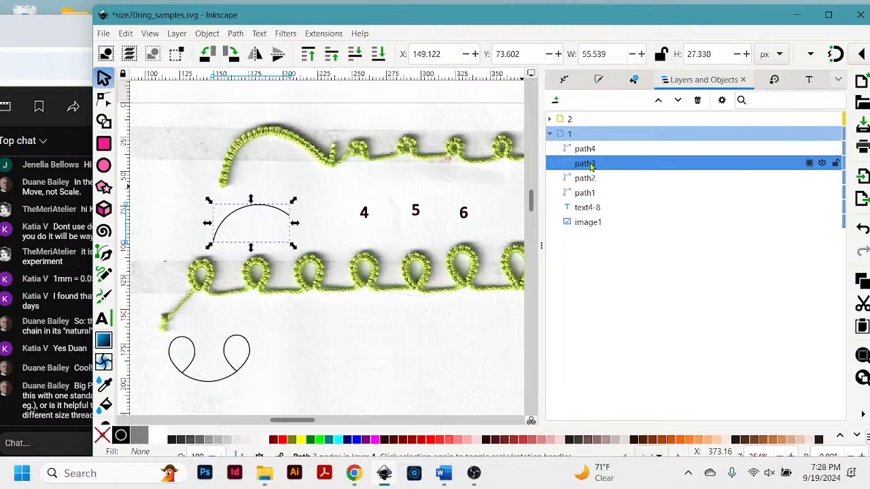
{"action": "right_click", "coordinate": [589, 167]}
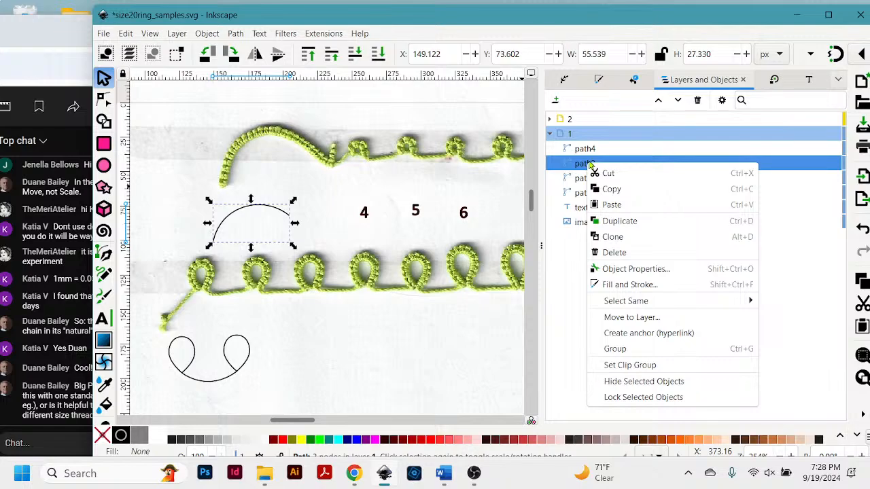
{"action": "double_click", "coordinate": [588, 163]}
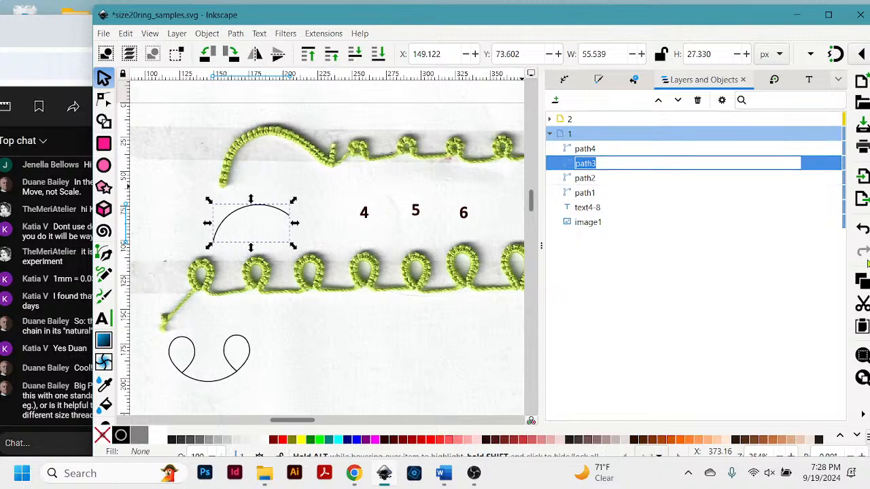
{"action": "type", "text": "Chain"}
{"action": "left_click", "coordinate": [630, 193]}
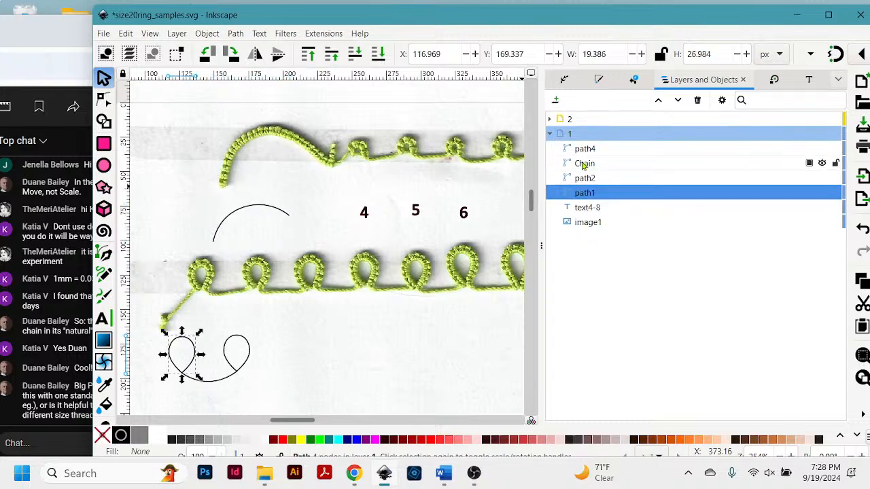
{"action": "left_click_drag", "start_coordinate": [583, 165], "coordinate": [581, 120]}
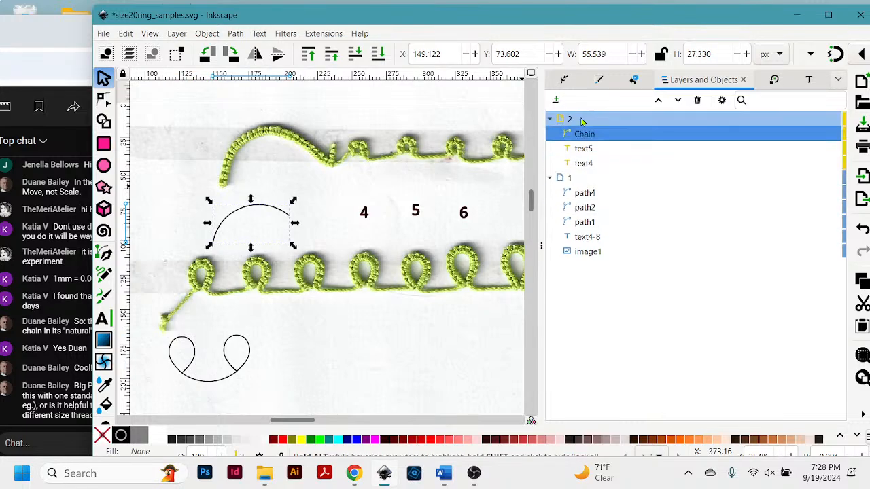
- Collapse layer 1 and delete the Chain arc from layer 2
{"action": "left_click", "coordinate": [551, 178]}
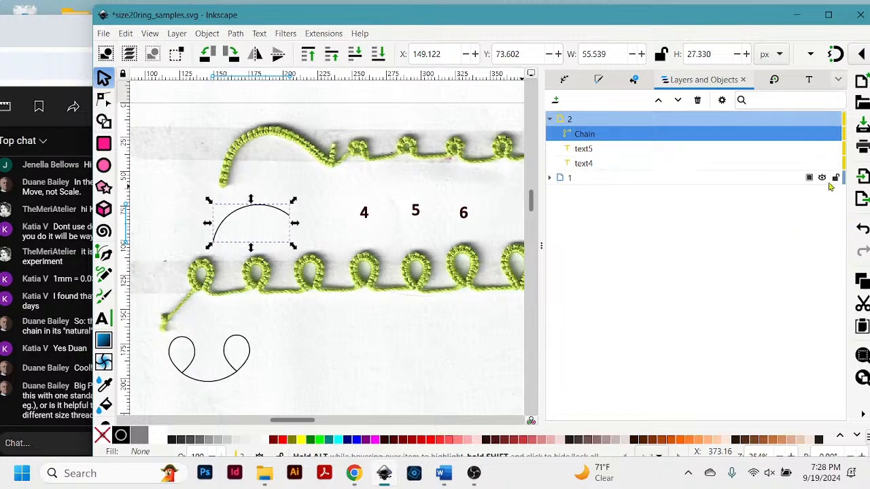
{"action": "key", "text": "Delete"}
{"action": "key", "text": "Delete"}
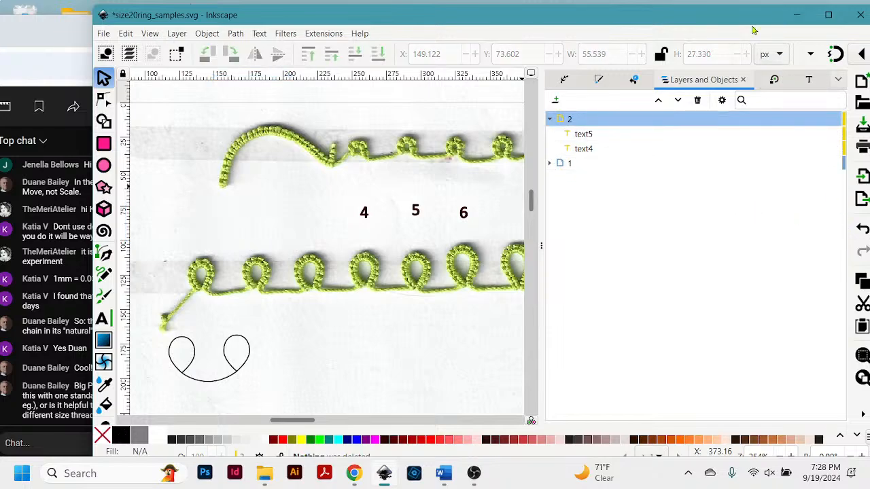
- Lock layer 1, which holds the scanned image, and clear the selection
{"action": "left_click", "coordinate": [617, 163]}
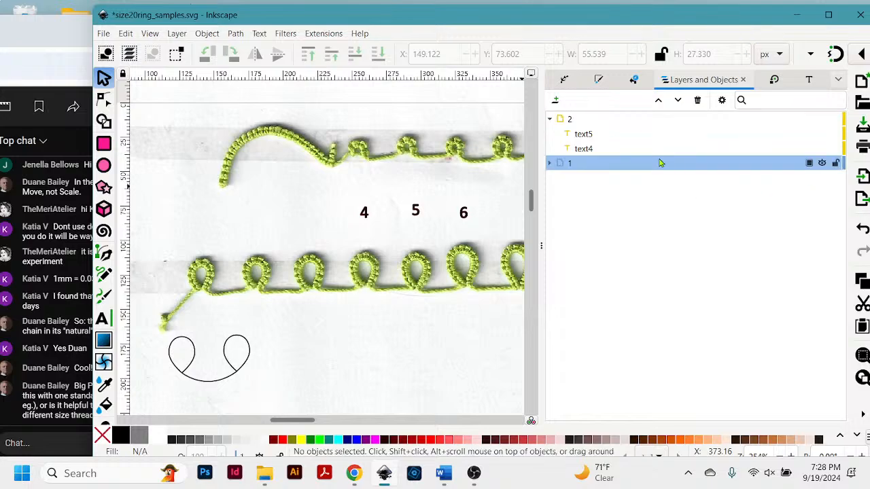
{"action": "left_click", "coordinate": [574, 165]}
{"action": "left_click", "coordinate": [838, 165]}
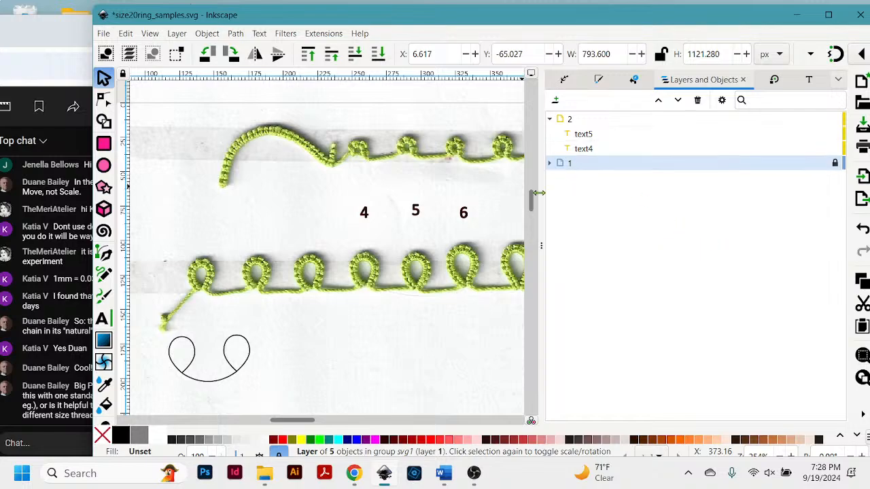
{"action": "left_click", "coordinate": [324, 285]}
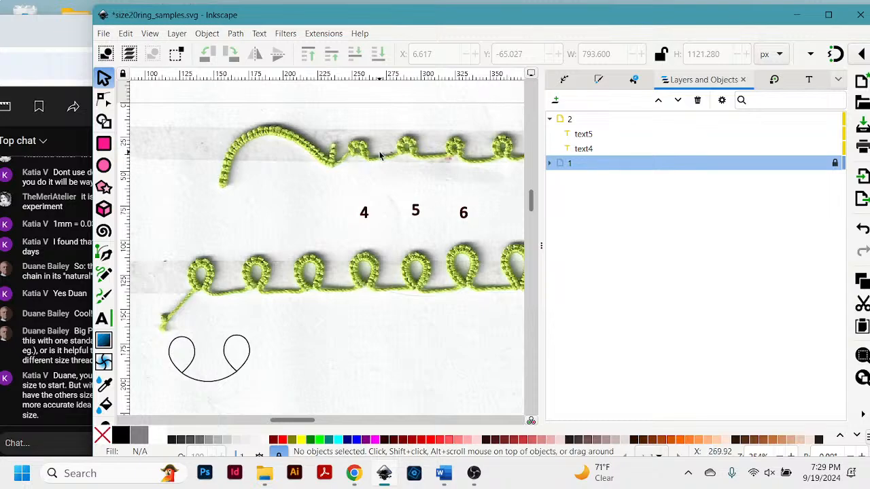
- Identify the labels in layer 2, move the 5 label (text4-8) from layer 1 into layer 2 and deselect it
{"action": "left_click", "coordinate": [585, 134]}
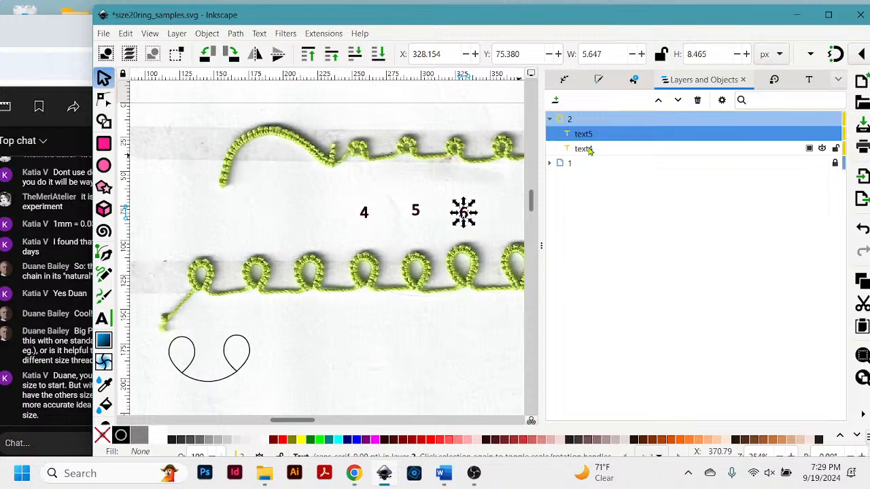
{"action": "left_click", "coordinate": [589, 149]}
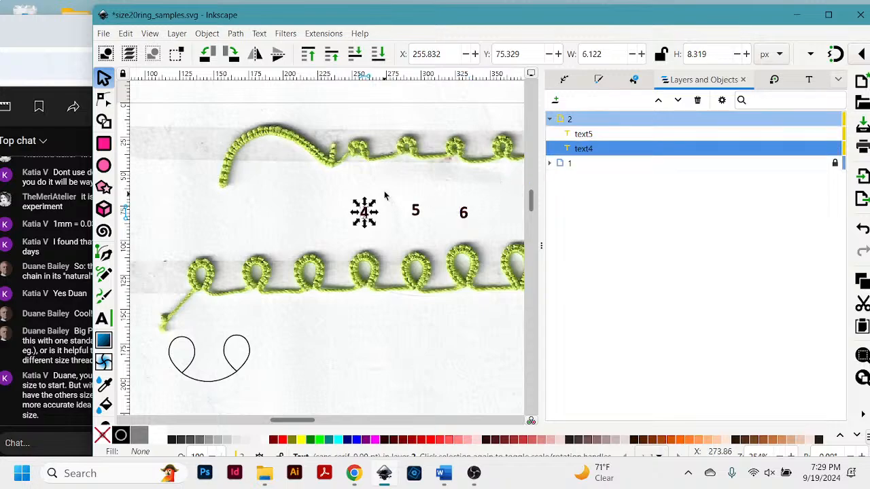
{"action": "left_click", "coordinate": [549, 164]}
{"action": "left_click", "coordinate": [587, 224]}
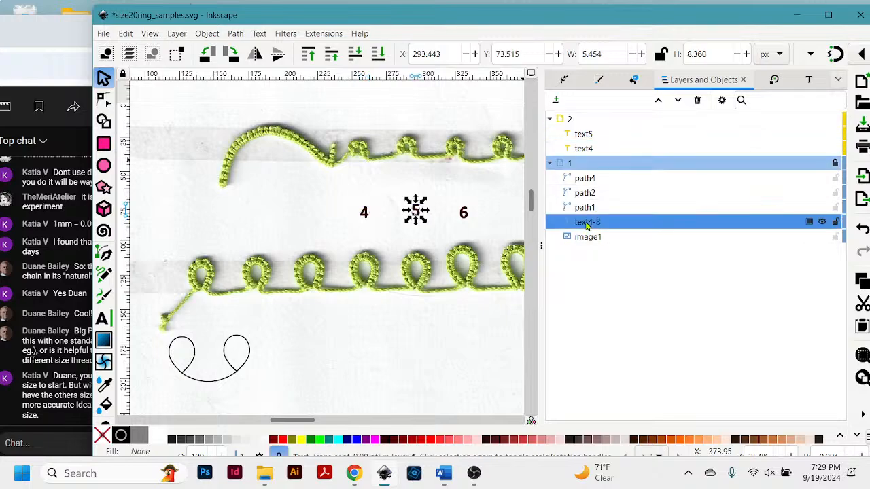
{"action": "left_click_drag", "start_coordinate": [587, 226], "coordinate": [590, 134]}
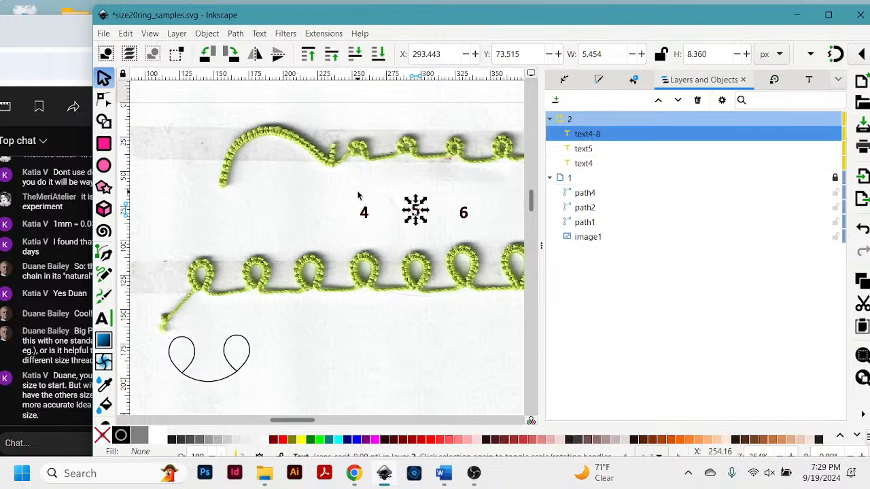
{"action": "left_click", "coordinate": [402, 212]}
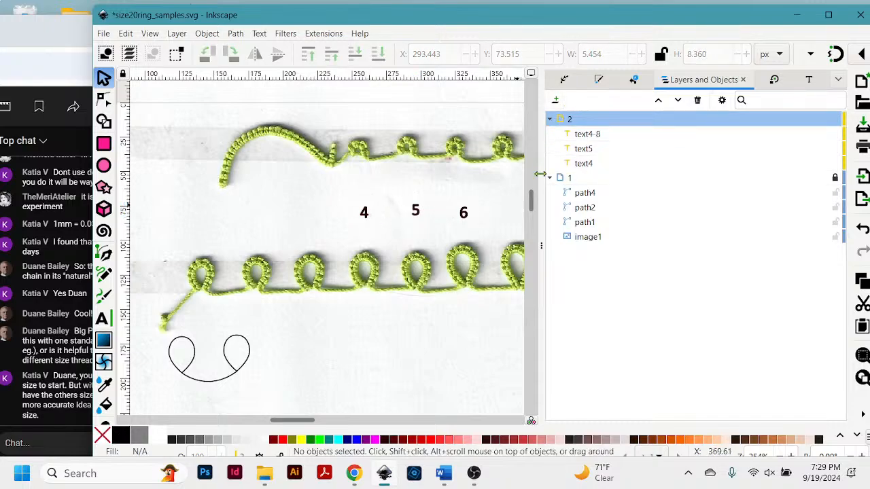
- Collapse the layers and objects list to widen the canvas, and read the stream's live chat in the browser
{"action": "left_click_drag", "start_coordinate": [541, 175], "coordinate": [843, 175]}
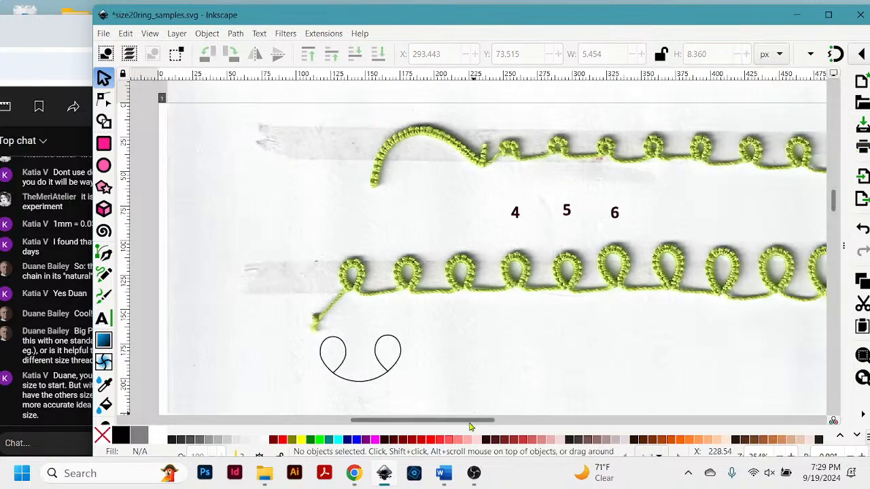
{"action": "left_click_drag", "start_coordinate": [467, 425], "coordinate": [491, 425]}
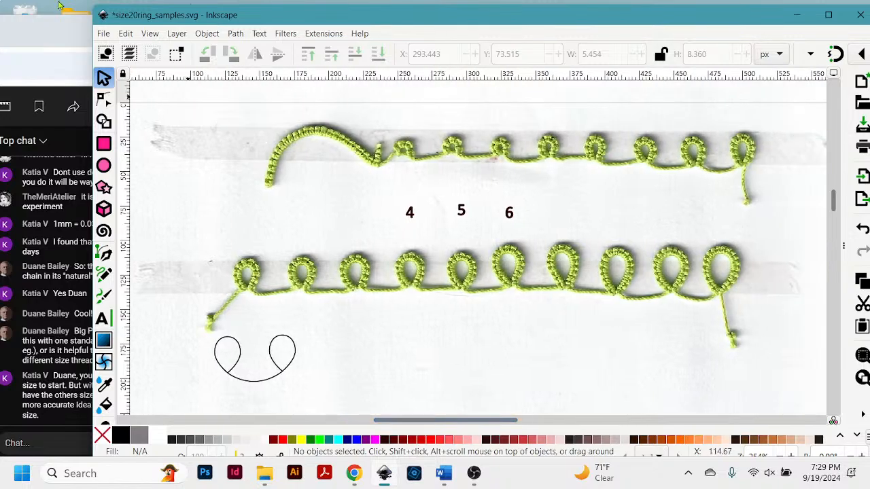
{"action": "left_click", "coordinate": [57, 42]}
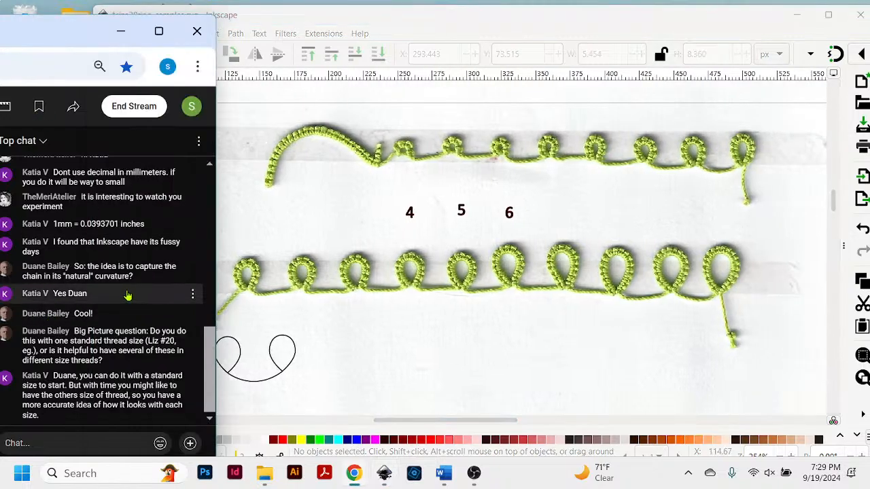
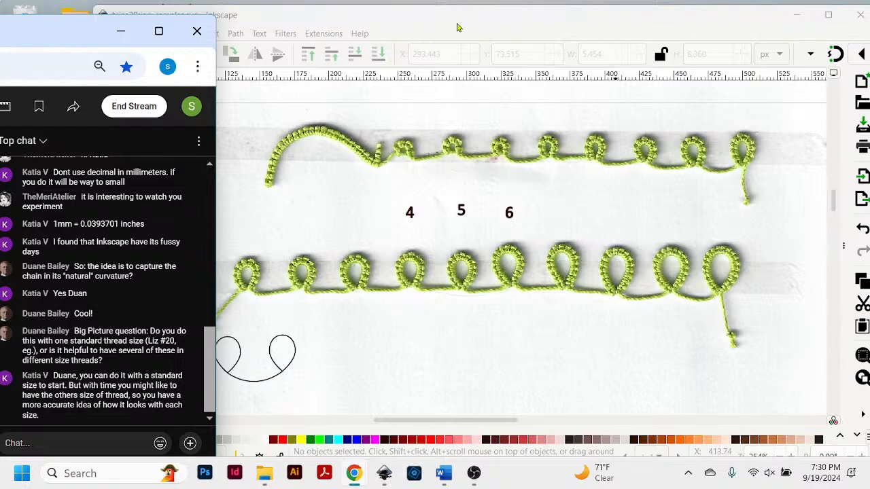
{"action": "left_click", "coordinate": [457, 27]}
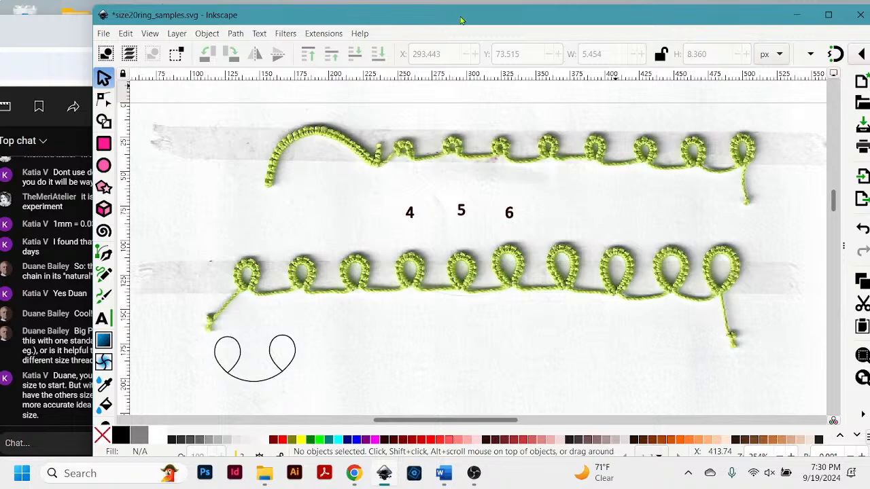
- Widen the drawing window and reposition it so the live chat remains visible beside it
{"action": "left_click_drag", "start_coordinate": [460, 21], "coordinate": [336, 16]}
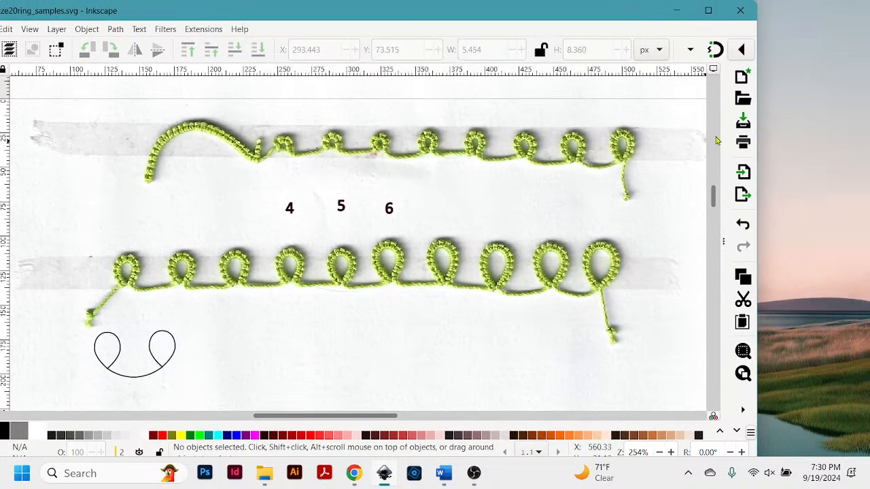
{"action": "left_click_drag", "start_coordinate": [757, 143], "coordinate": [857, 127]}
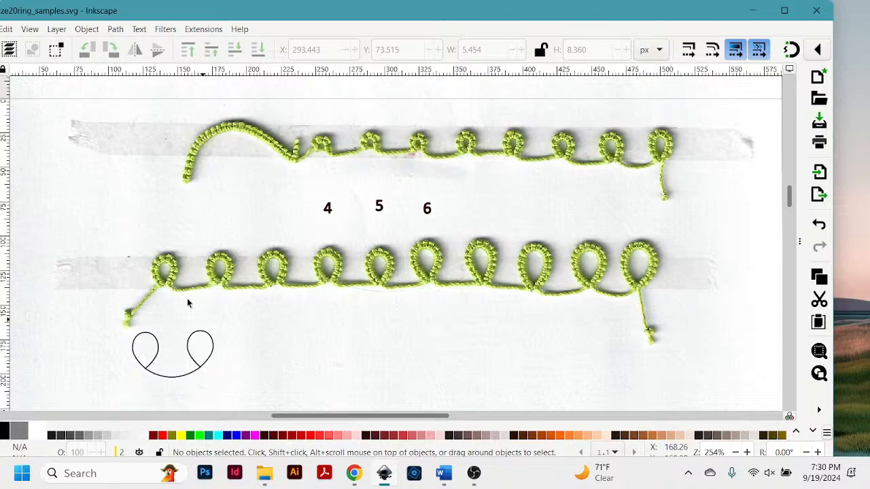
{"action": "left_click_drag", "start_coordinate": [370, 18], "coordinate": [547, 32]}
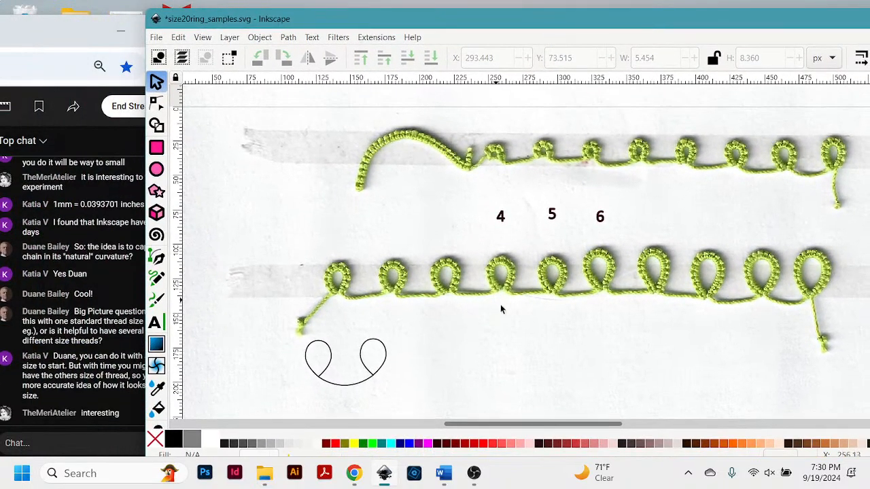
- Try to select the two traced rings and their connecting arc, and examine the blank page area below the scan
{"action": "scroll", "coordinate": [509, 309], "scroll_direction": "down", "scroll_amount": 3}
{"action": "scroll", "coordinate": [509, 304], "scroll_direction": "up", "scroll_amount": 3}
{"action": "scroll", "coordinate": [429, 229], "scroll_direction": "down", "scroll_amount": 6}
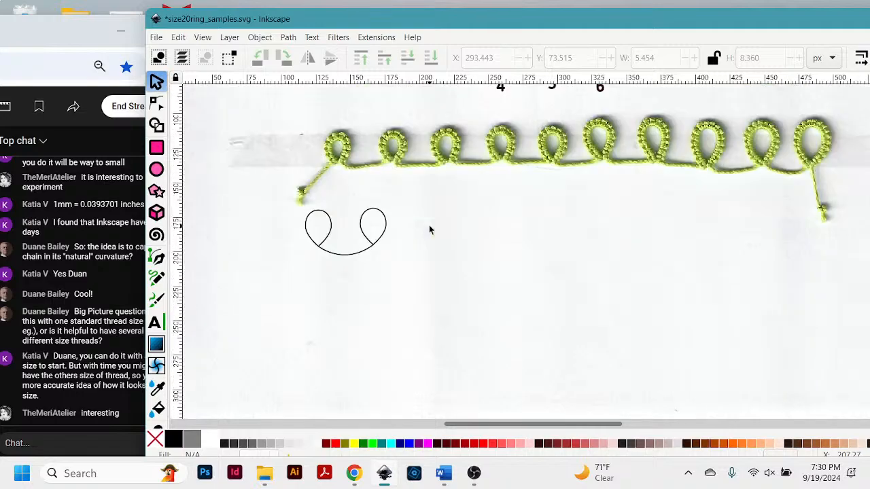
{"action": "scroll", "coordinate": [430, 230], "scroll_direction": "down", "scroll_amount": 3}
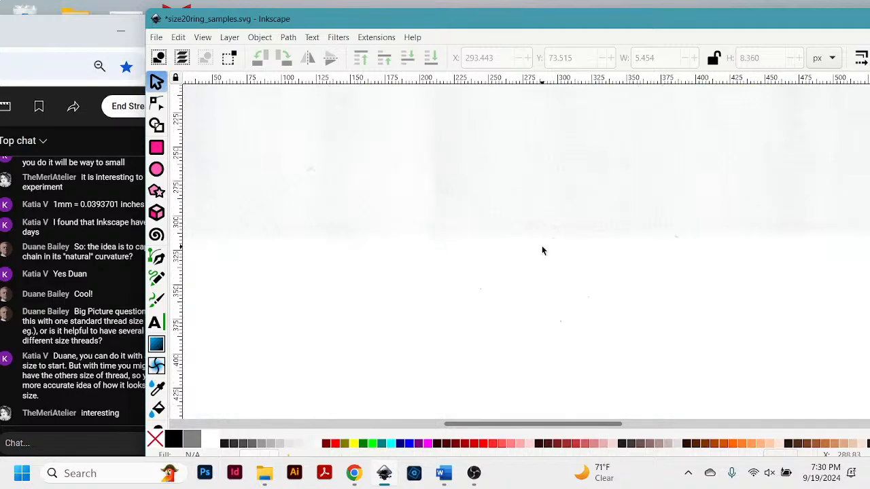
{"action": "scroll", "coordinate": [540, 251], "scroll_direction": "up", "scroll_amount": 5}
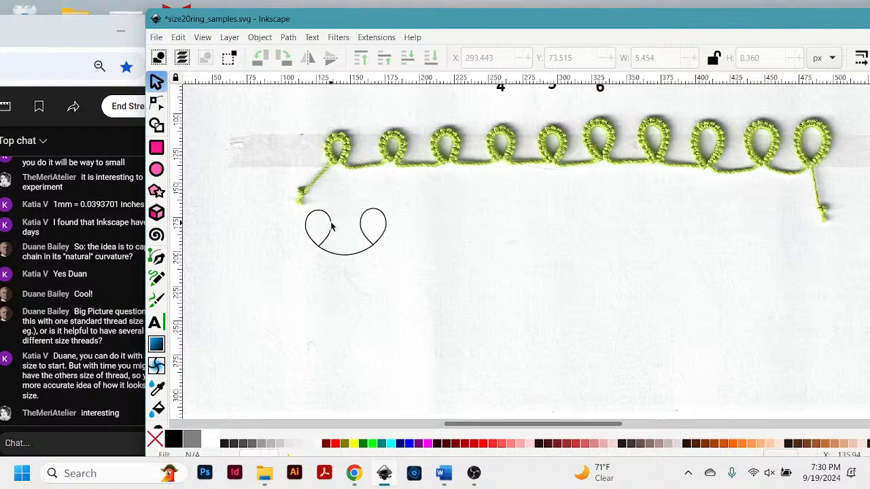
{"action": "mouse_move", "coordinate": [286, 208]}
{"action": "left_mouse_down"}
{"action": "mouse_move", "coordinate": [297, 225]}
{"action": "mouse_move", "coordinate": [427, 265]}
{"action": "left_mouse_up"}
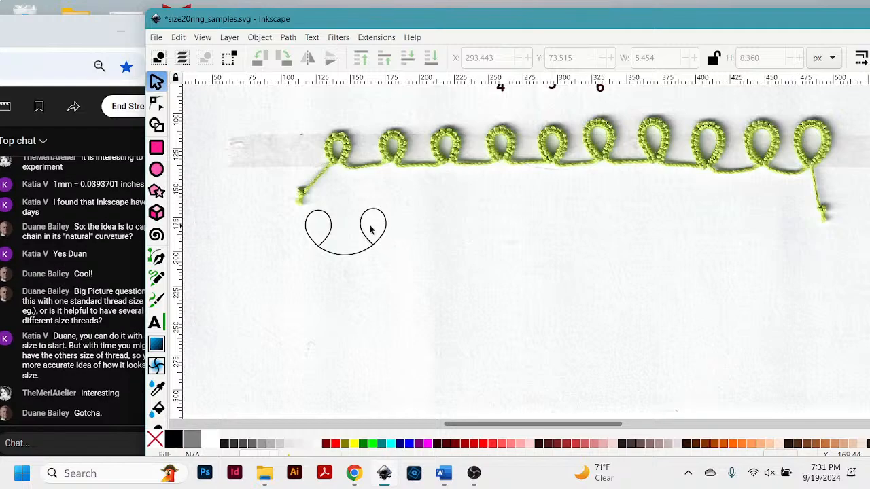
{"action": "scroll", "coordinate": [510, 161], "scroll_direction": "up", "scroll_amount": 2}
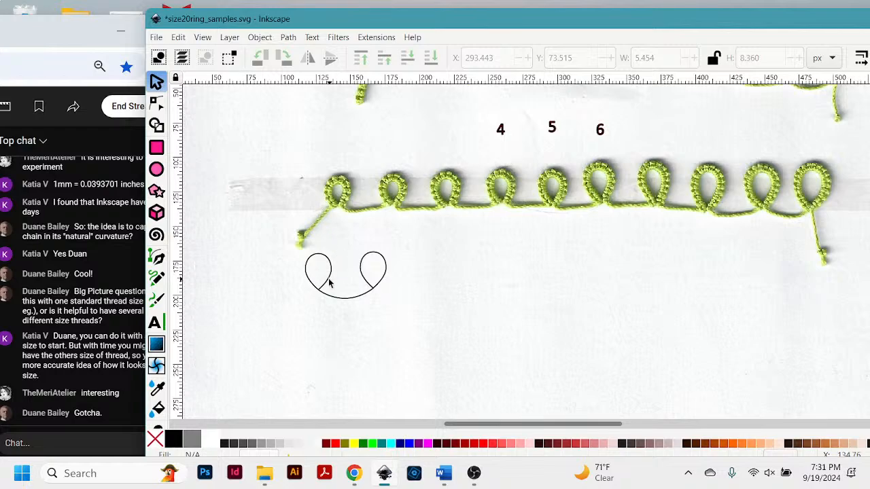
{"action": "scroll", "coordinate": [421, 254], "scroll_direction": "down", "scroll_amount": 15}
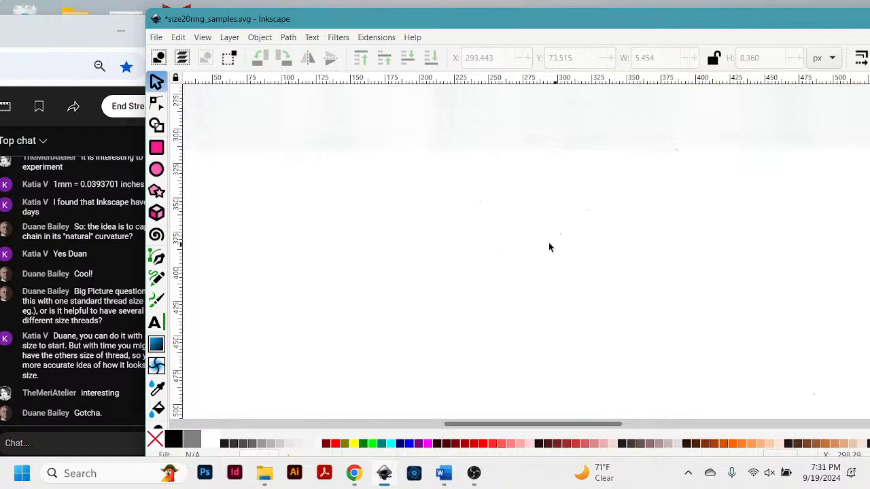
{"action": "left_click_drag", "start_coordinate": [466, 23], "coordinate": [511, 20]}
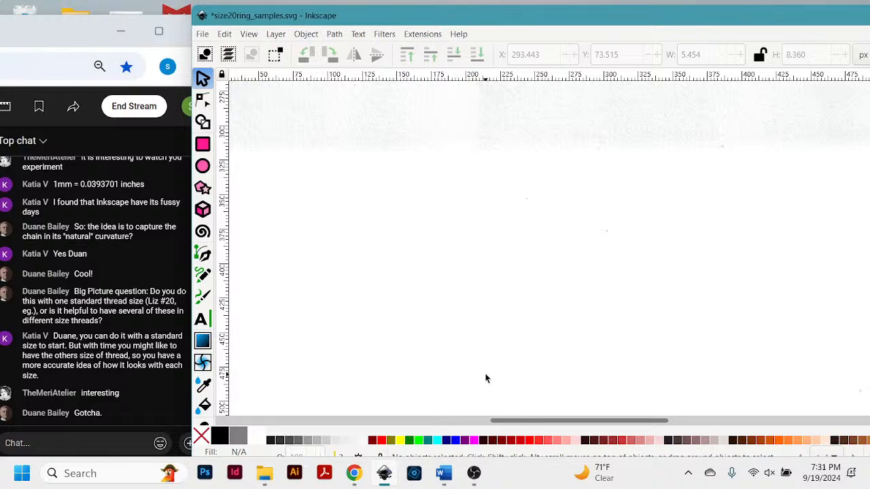
- Bring the traced rings and scanned samples back into view and reposition the drawing window beside the live chat
{"action": "scroll", "coordinate": [630, 249], "scroll_direction": "up", "scroll_amount": 5}
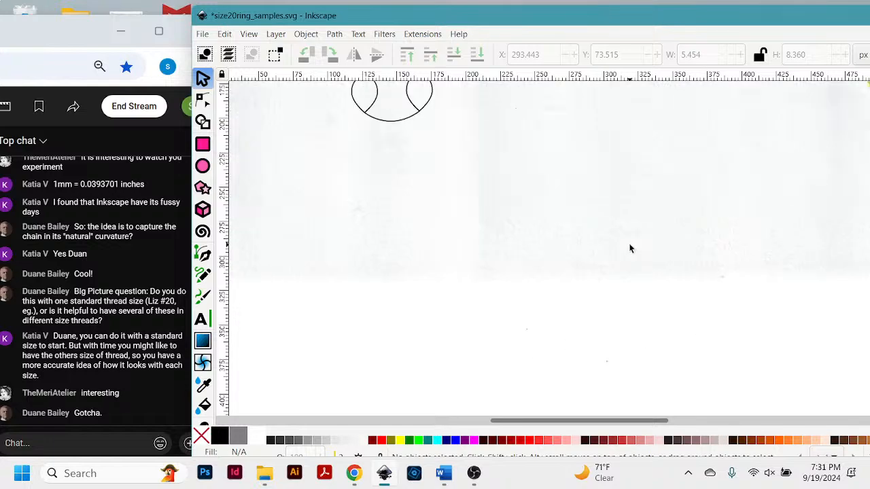
{"action": "scroll", "coordinate": [632, 249], "scroll_direction": "up", "scroll_amount": 5}
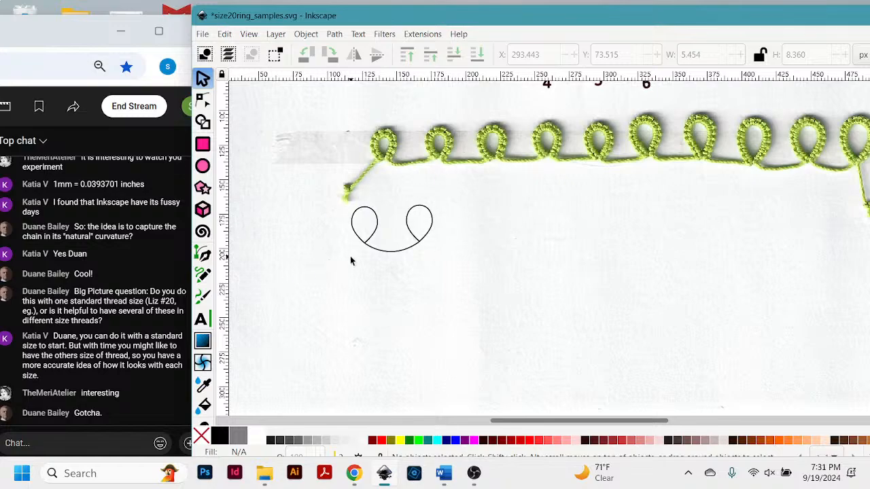
{"action": "left_click_drag", "start_coordinate": [542, 20], "coordinate": [553, 15]}
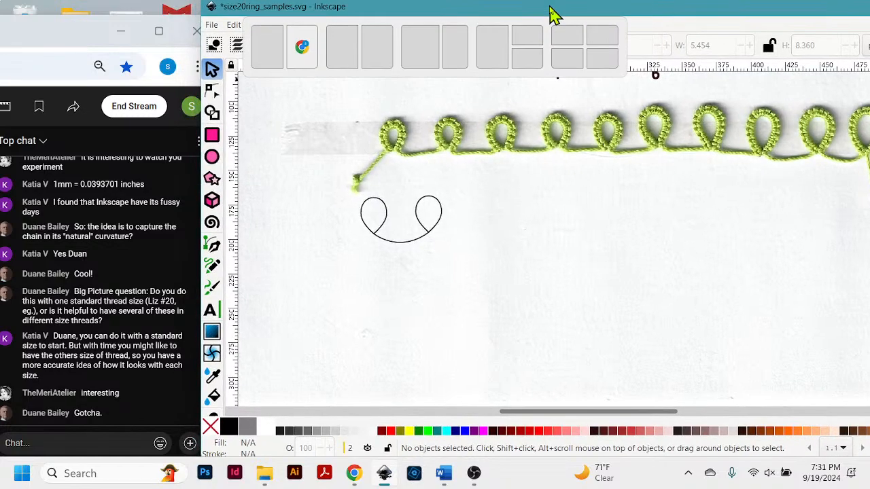
- Switch to File Explorer and browse from the ____2024_DIAGRAM Class folder through 2023Inkscape files to My Design Diagrams
{"action": "mouse_move", "coordinate": [354, 474]}
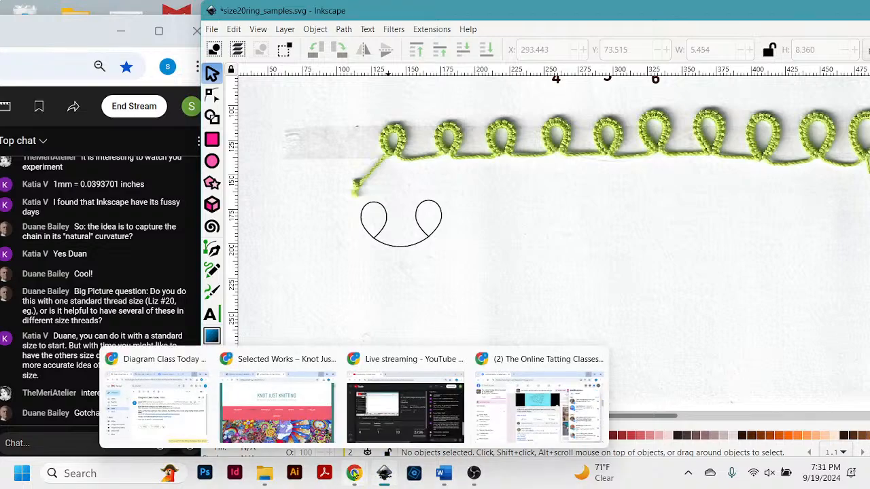
{"action": "mouse_move", "coordinate": [266, 475]}
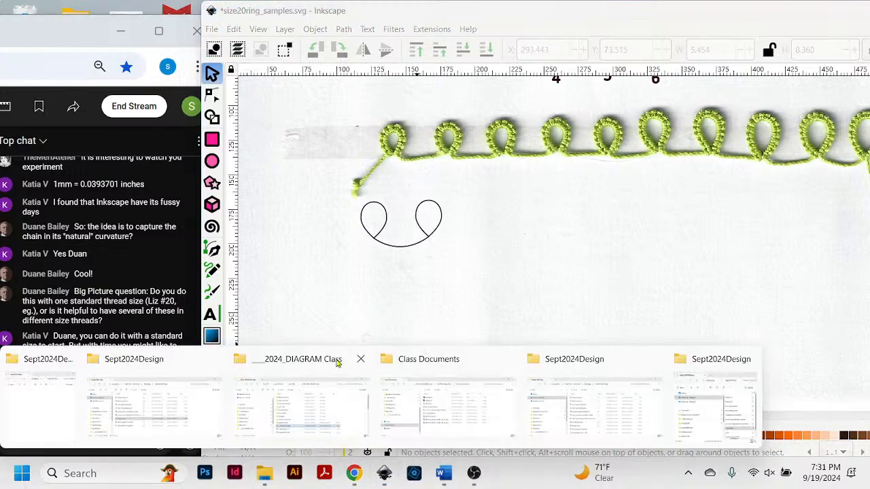
{"action": "mouse_move", "coordinate": [297, 358]}
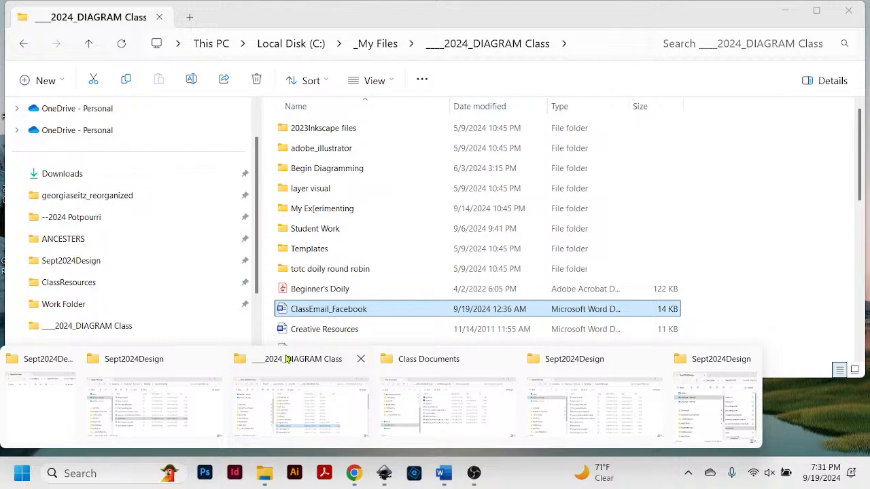
{"action": "left_click", "coordinate": [287, 359]}
{"action": "left_click", "coordinate": [286, 357]}
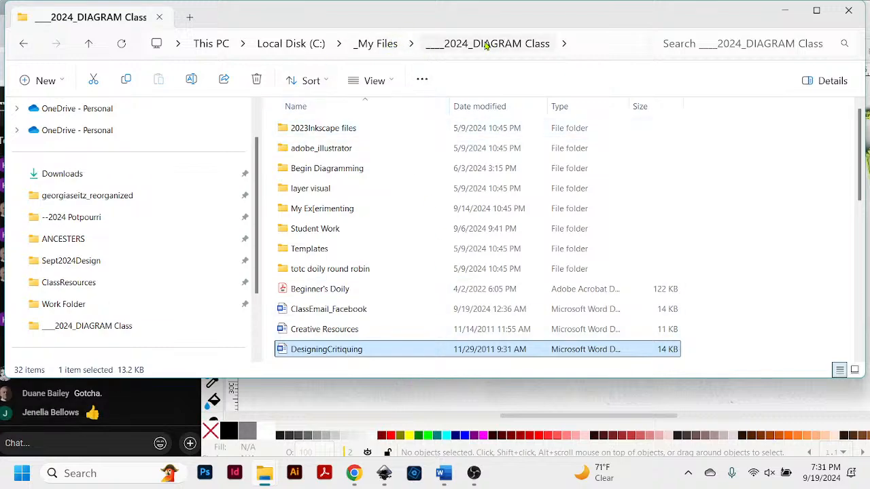
{"action": "double_click", "coordinate": [326, 127]}
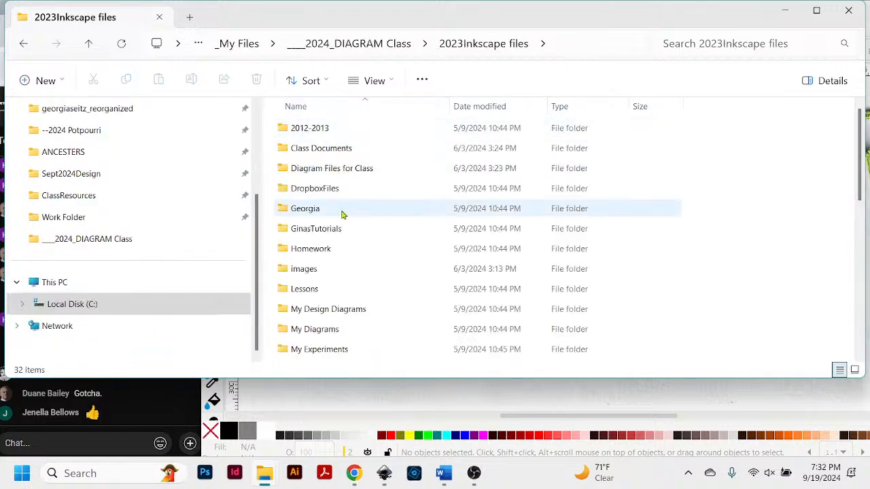
{"action": "double_click", "coordinate": [314, 311]}
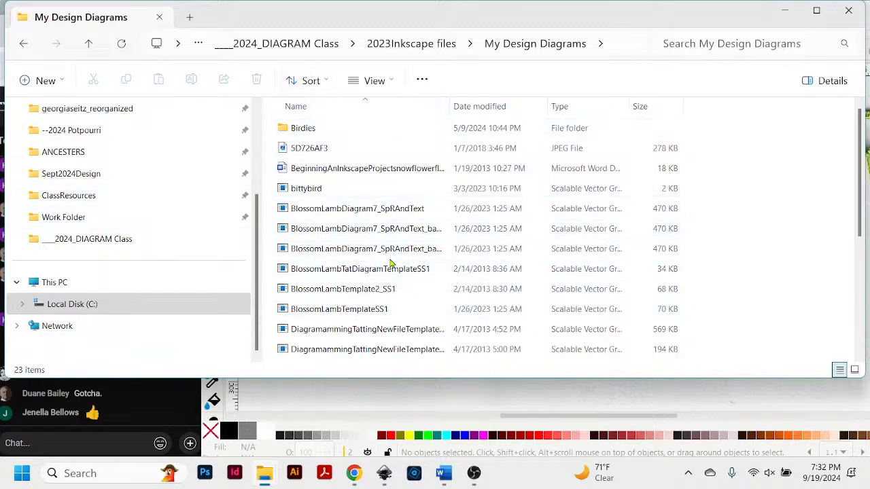
- Try to open the second BlossomLambDiagram7_SpRAndText_ba... SVG file with inkscape-1.3.2_2023-11-25_091e20e-x64
{"action": "left_click", "coordinate": [356, 250]}
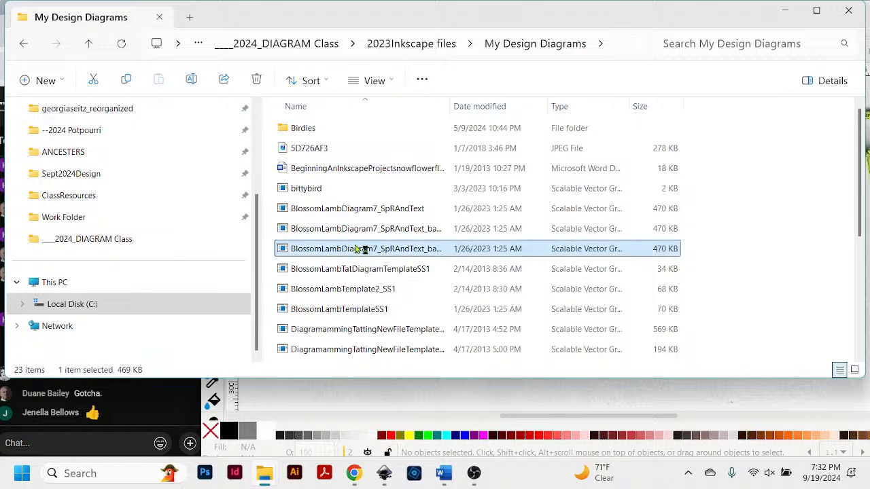
{"action": "double_click", "coordinate": [356, 249]}
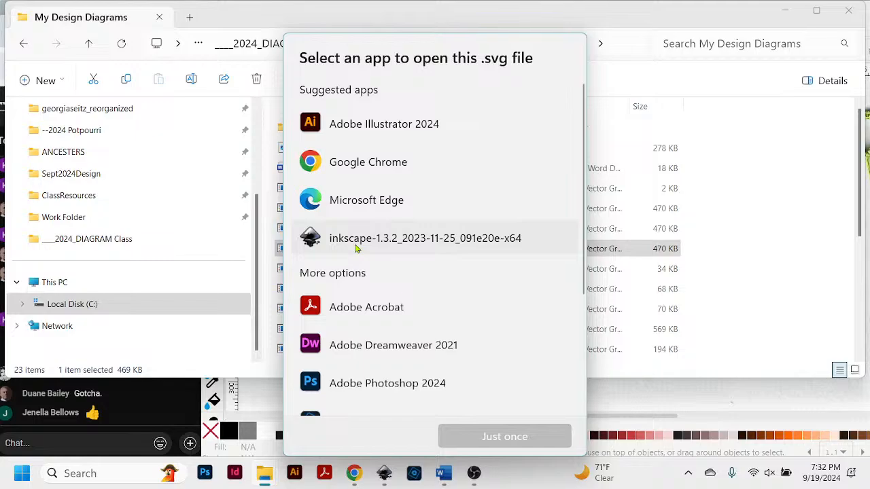
{"action": "double_click", "coordinate": [355, 239]}
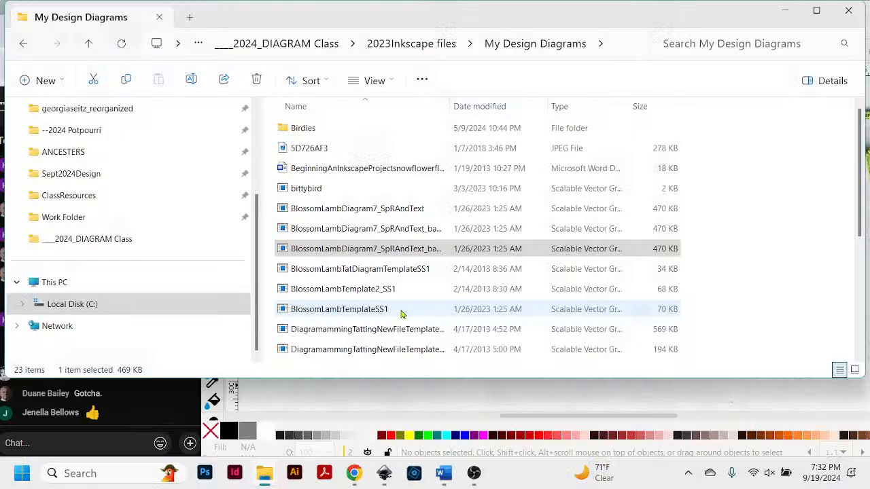
- Return to Inkscape, start opening a file, and browse to 2023Inkscape files inside _My Files > ____2024_DIAGRAM Class
{"action": "left_click", "coordinate": [340, 424]}
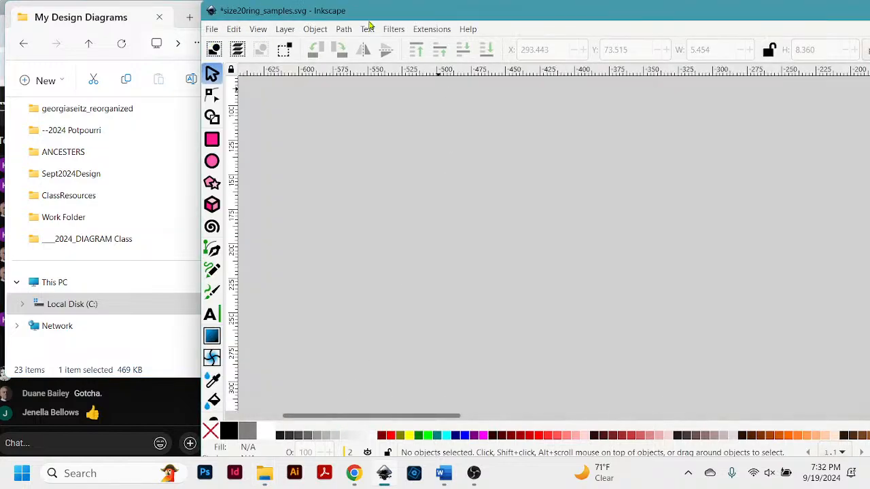
{"action": "left_click", "coordinate": [213, 29]}
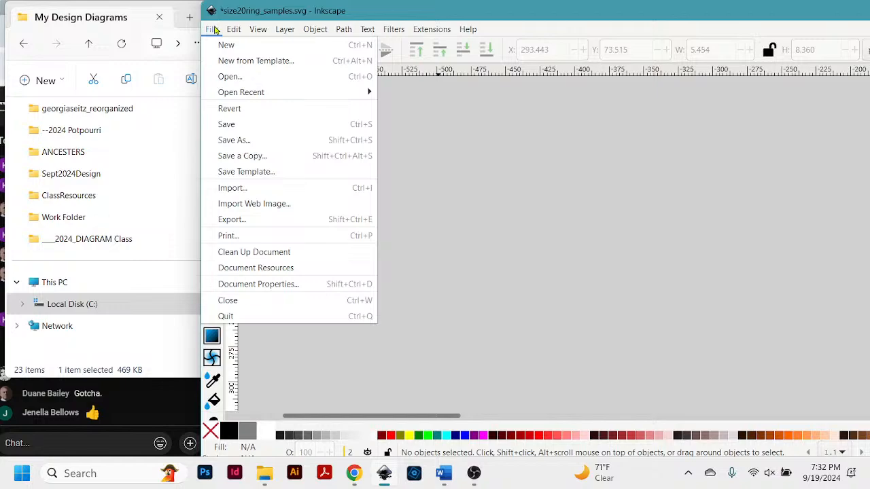
{"action": "mouse_move", "coordinate": [238, 92]}
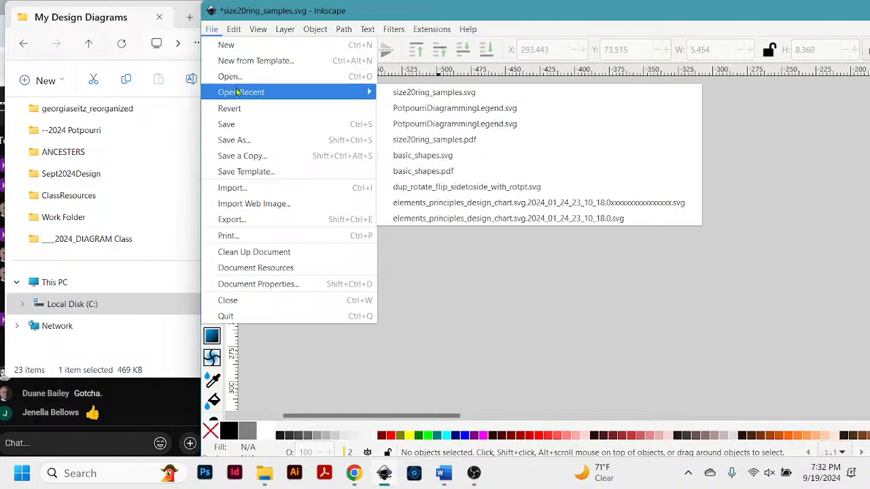
{"action": "left_click", "coordinate": [239, 77]}
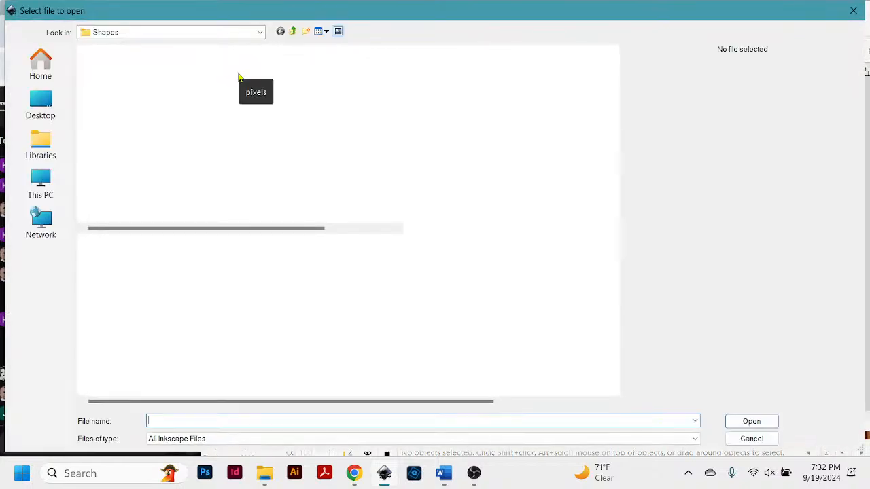
{"action": "left_click", "coordinate": [292, 32]}
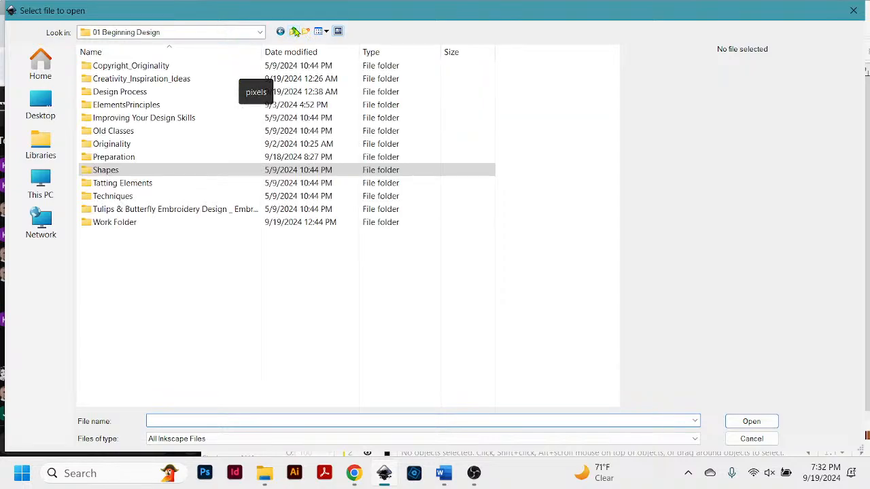
{"action": "left_click", "coordinate": [294, 31]}
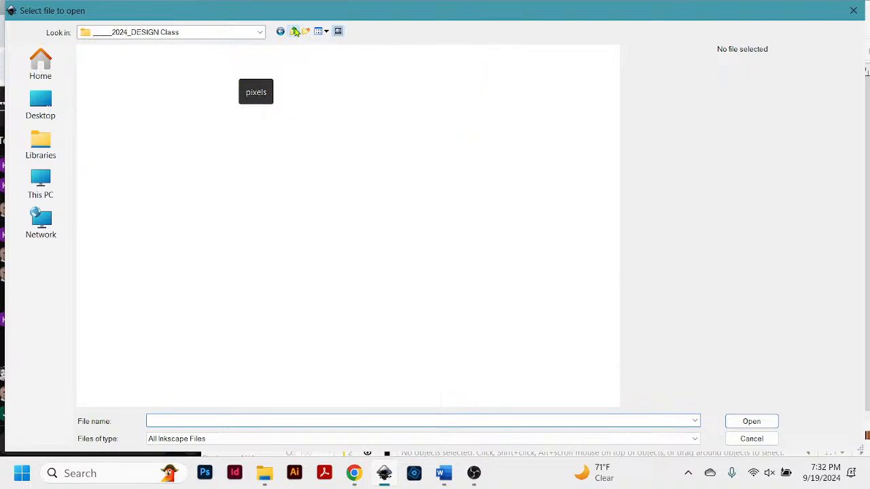
{"action": "left_click", "coordinate": [293, 32]}
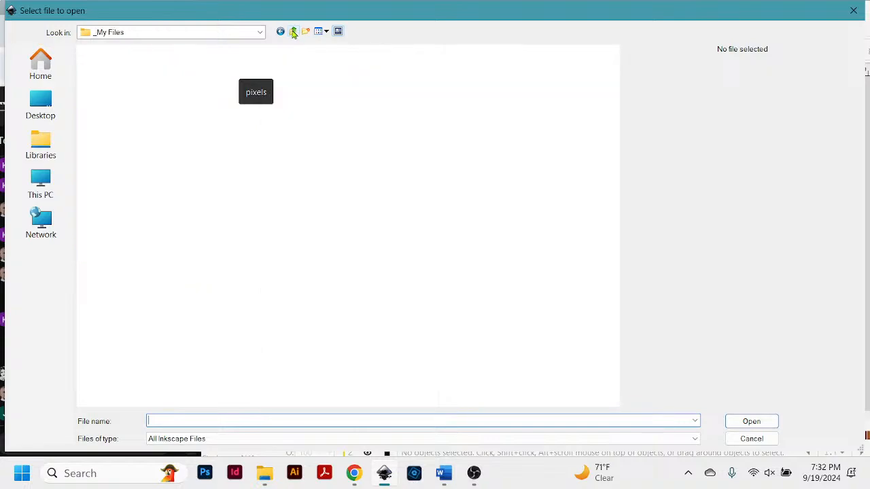
{"action": "double_click", "coordinate": [153, 95]}
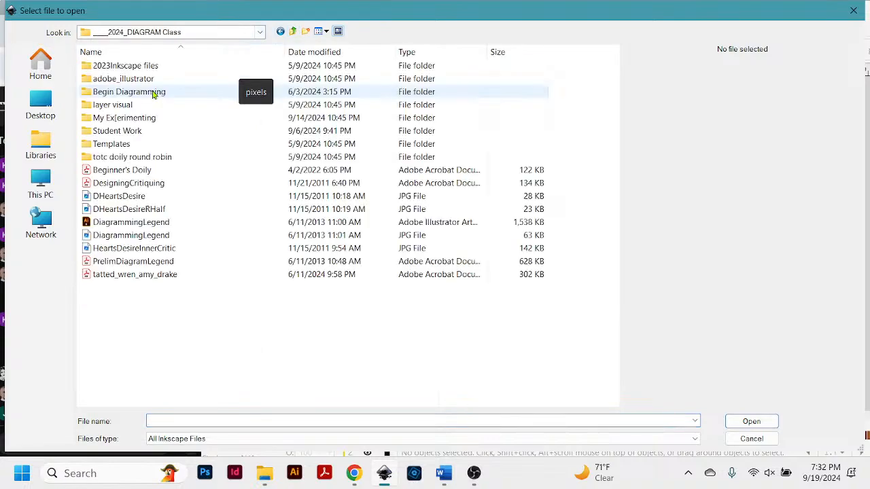
{"action": "double_click", "coordinate": [144, 66]}
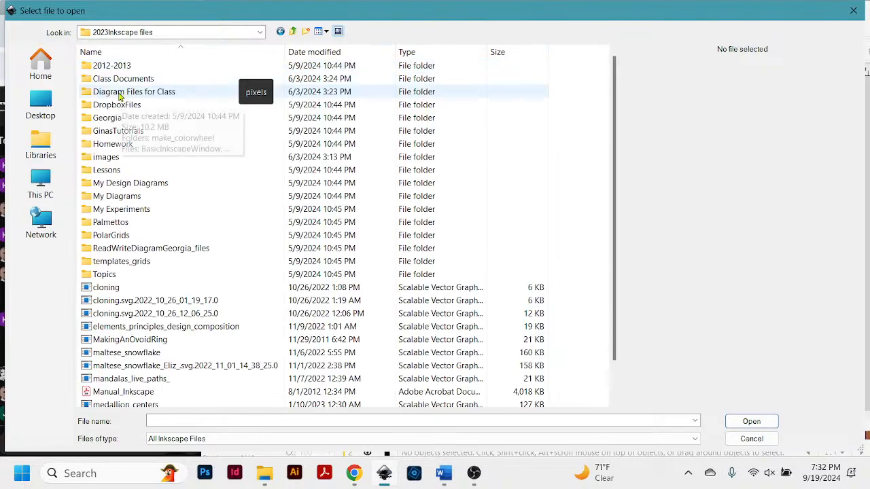
- Open 8DiagramTattingPieces2011 from the My Diagrams folder using internal import, the Media Box clip and Draw missing fonts
{"action": "left_click", "coordinate": [130, 196]}
{"action": "double_click", "coordinate": [129, 196]}
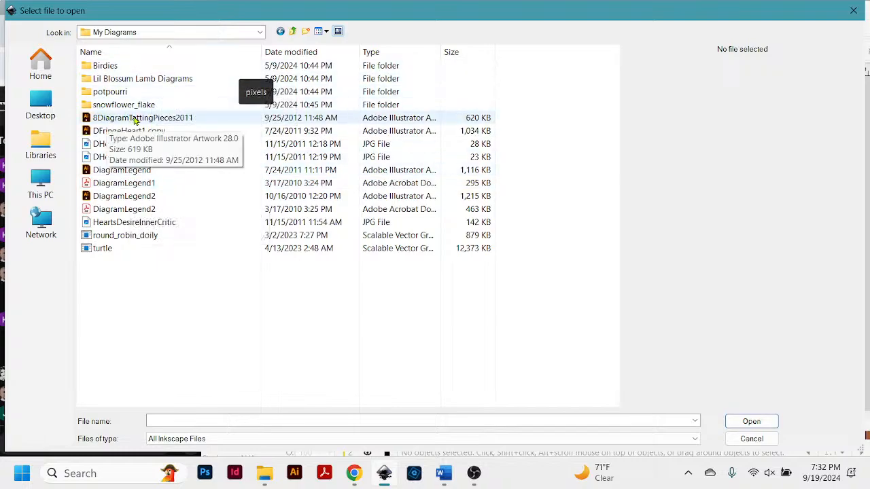
{"action": "double_click", "coordinate": [141, 120]}
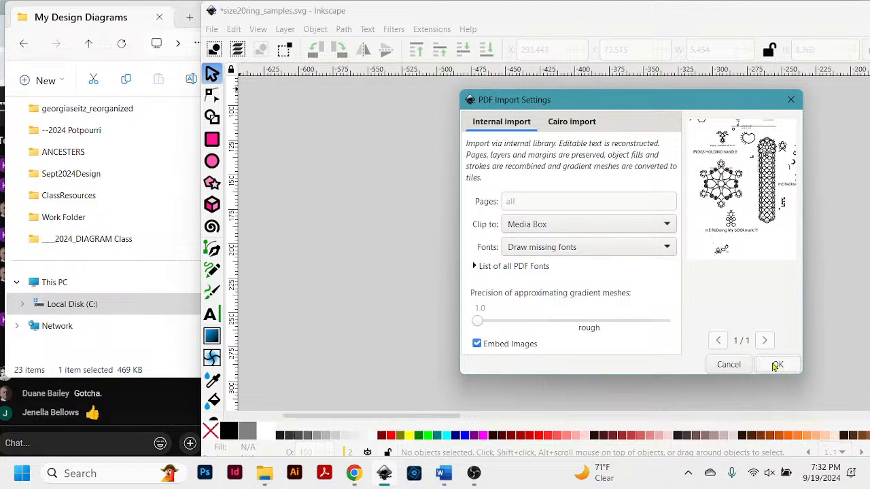
{"action": "left_click", "coordinate": [773, 366]}
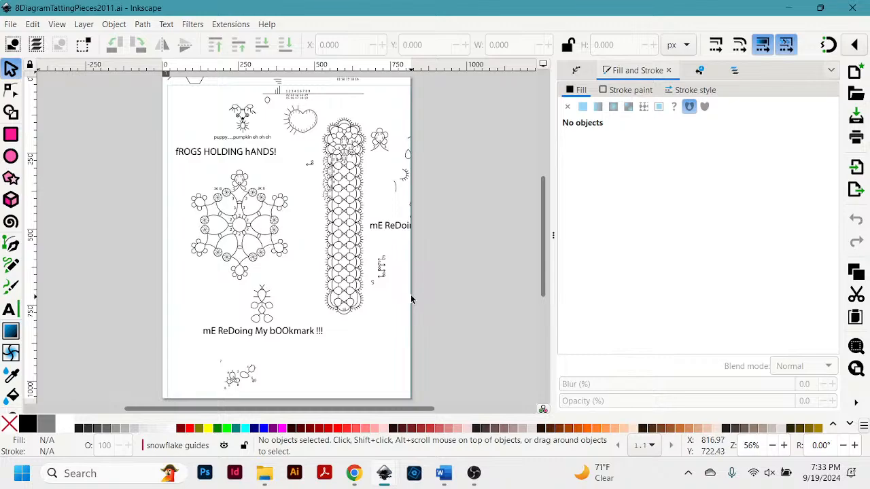
- Examine the snowflake, bookmark and small ring diagrams on the opened page at closer zoom
{"action": "scroll", "coordinate": [415, 293], "scroll_direction": "up", "scroll_amount": 1}
{"action": "key", "text": "plus"}
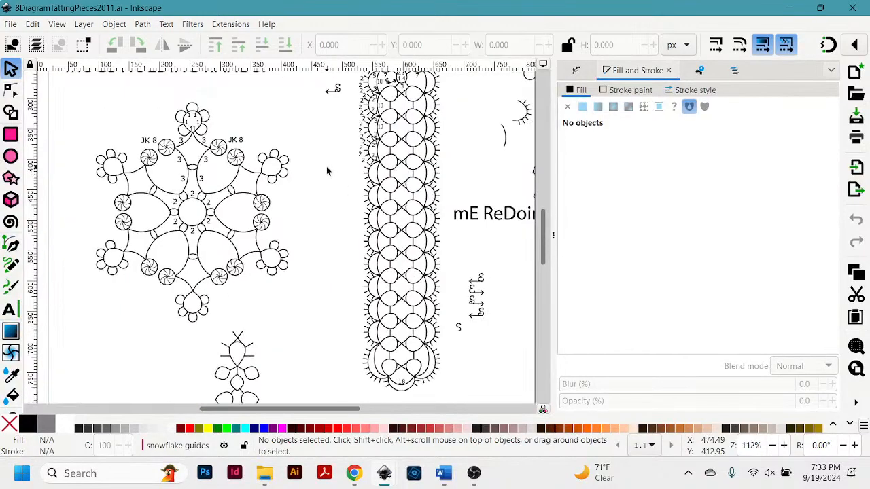
{"action": "scroll", "coordinate": [319, 269], "scroll_direction": "down", "scroll_amount": 3}
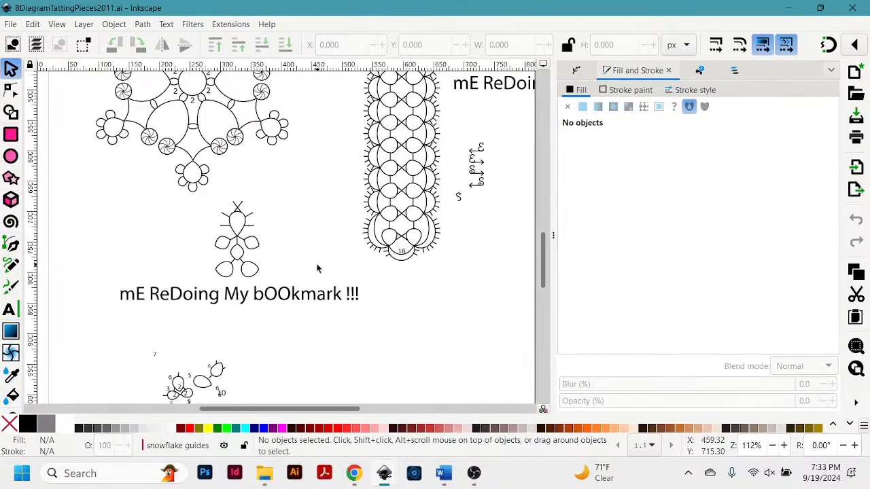
{"action": "scroll", "coordinate": [336, 273], "scroll_direction": "down", "scroll_amount": 2}
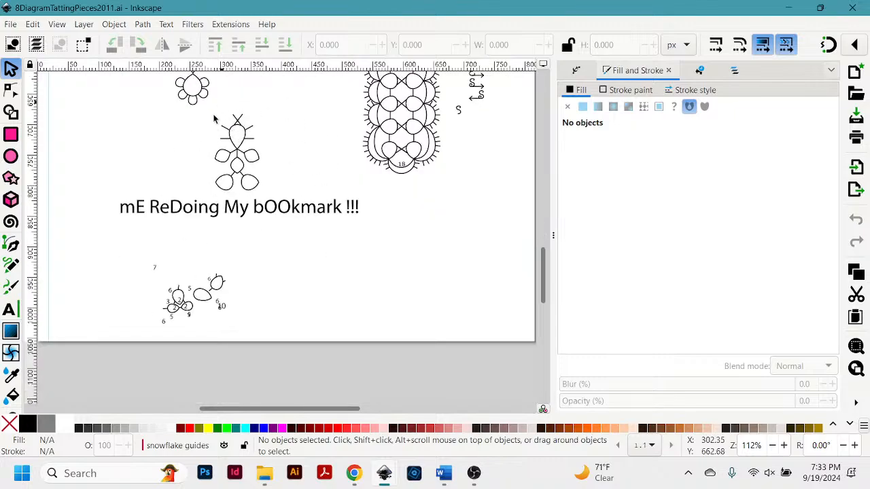
{"action": "scroll", "coordinate": [485, 237], "scroll_direction": "up", "scroll_amount": 6}
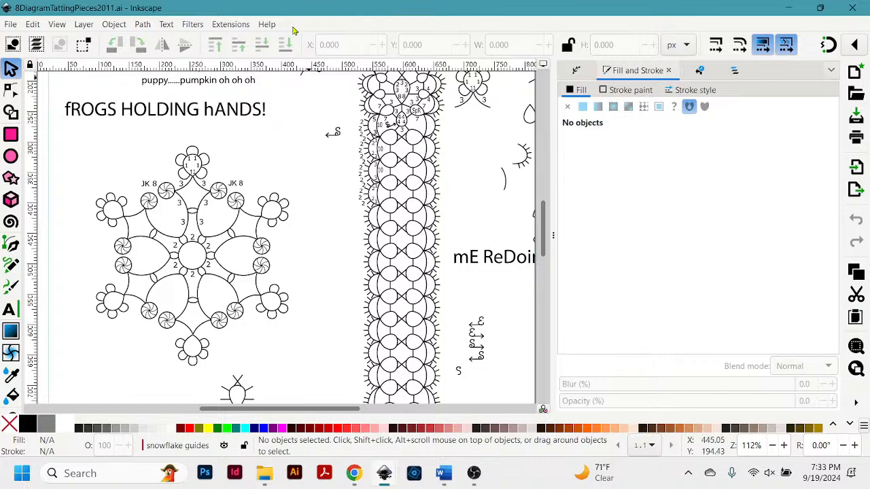
- Restore the 8DiagramTattingPieces2011.ai window from full screen and align it over the ring samples window
{"action": "double_click", "coordinate": [296, 9]}
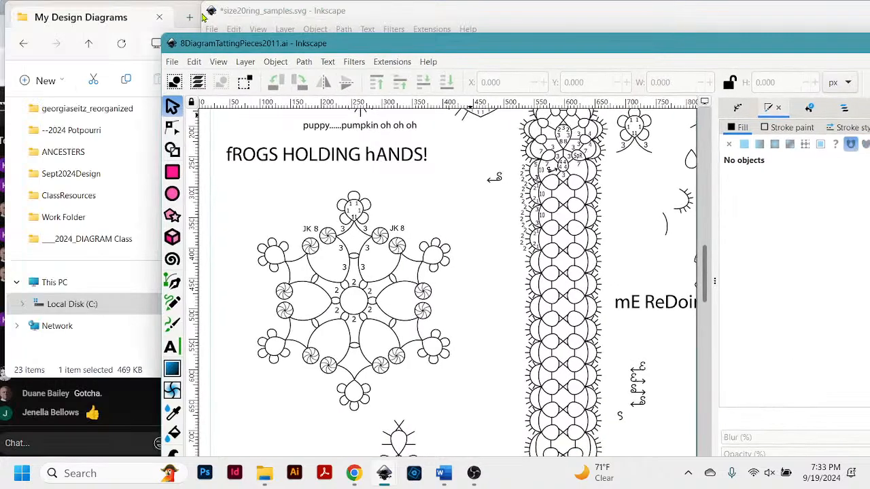
{"action": "left_click_drag", "start_coordinate": [374, 50], "coordinate": [432, 27]}
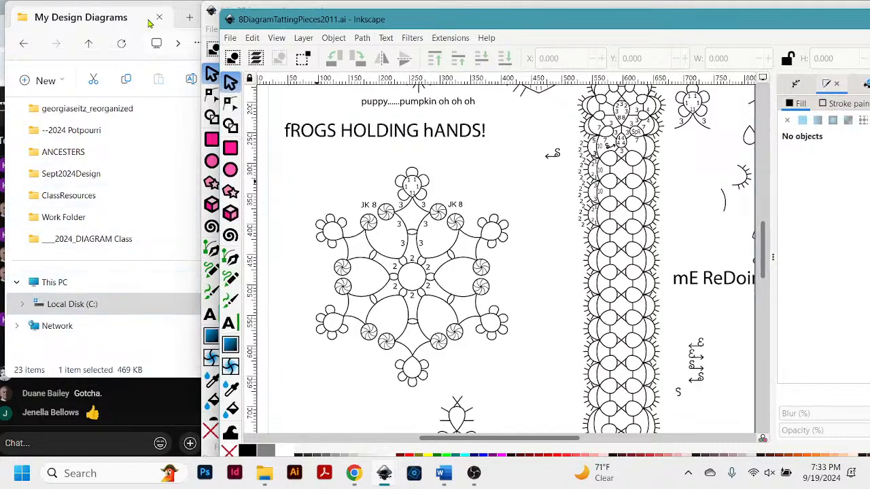
{"action": "left_click_drag", "start_coordinate": [364, 20], "coordinate": [345, 19]}
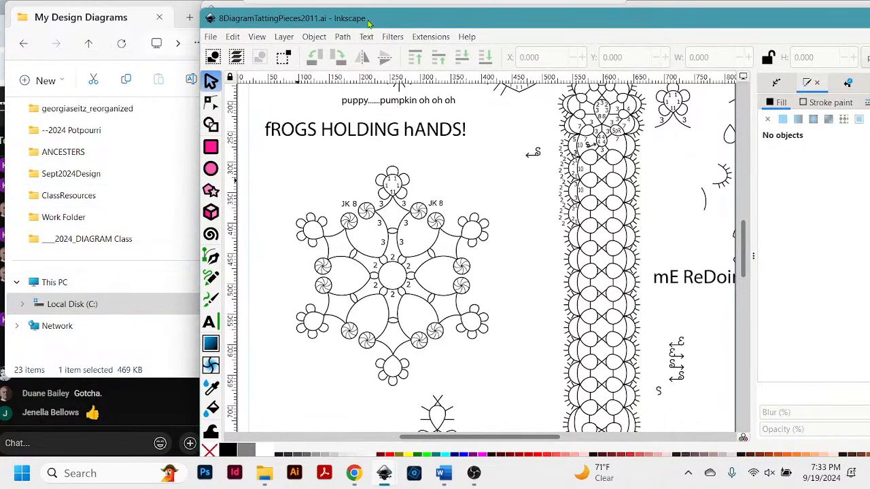
- Minimize the file browser to uncover the live chat and lower the diagram window beneath the ring samples title bar
{"action": "left_click", "coordinate": [182, 9]}
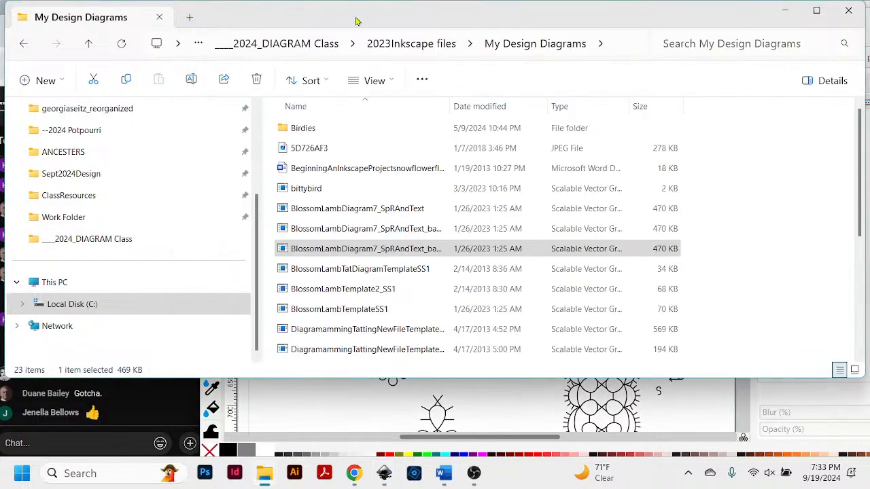
{"action": "left_click", "coordinate": [784, 11]}
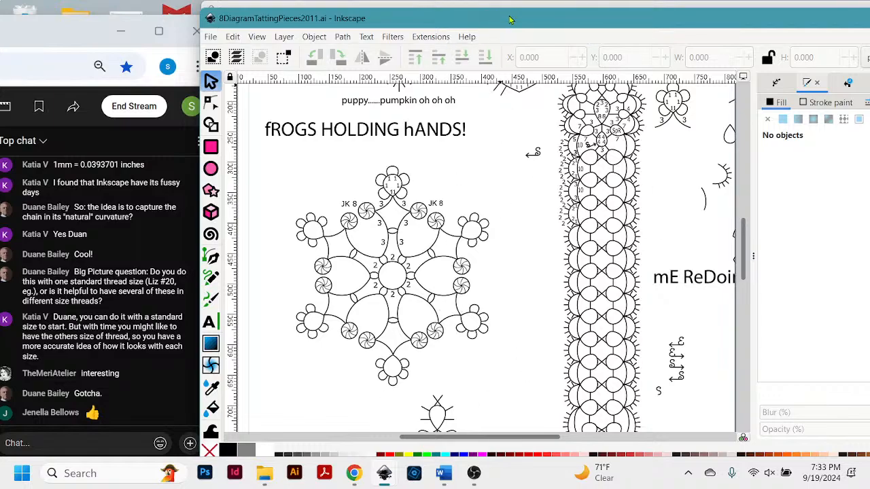
{"action": "left_click_drag", "start_coordinate": [509, 19], "coordinate": [548, 106]}
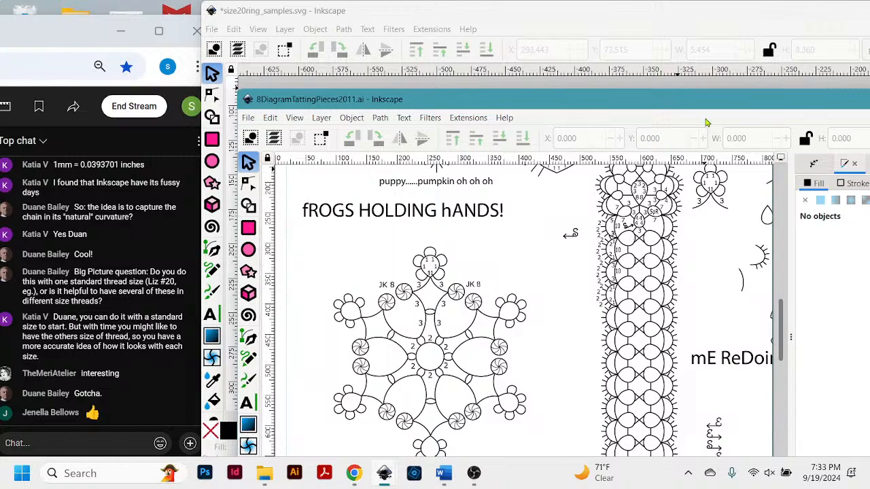
{"action": "left_click_drag", "start_coordinate": [701, 117], "coordinate": [666, 89]}
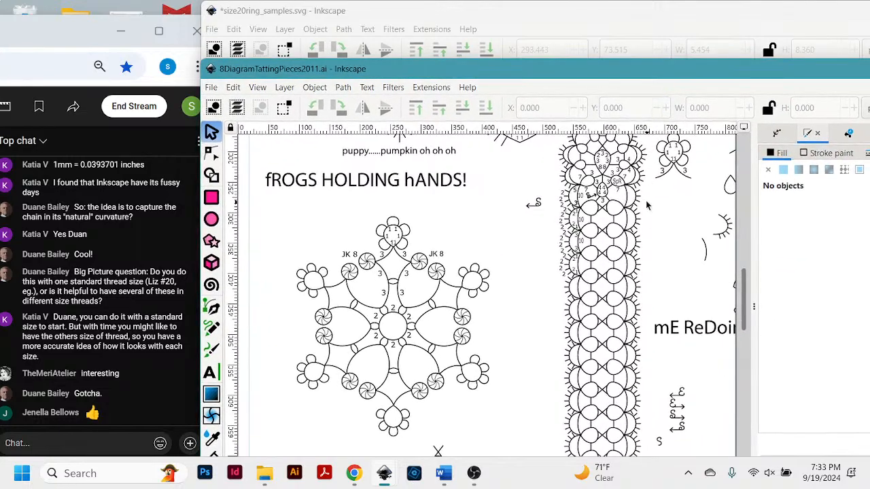
- Examine the bookmark diagram's numbered rings, the separate S arrow symbol and the snowflake diagram at closer zoom
{"action": "key", "text": "z"}
{"action": "left_click_drag", "start_coordinate": [536, 174], "coordinate": [680, 264]}
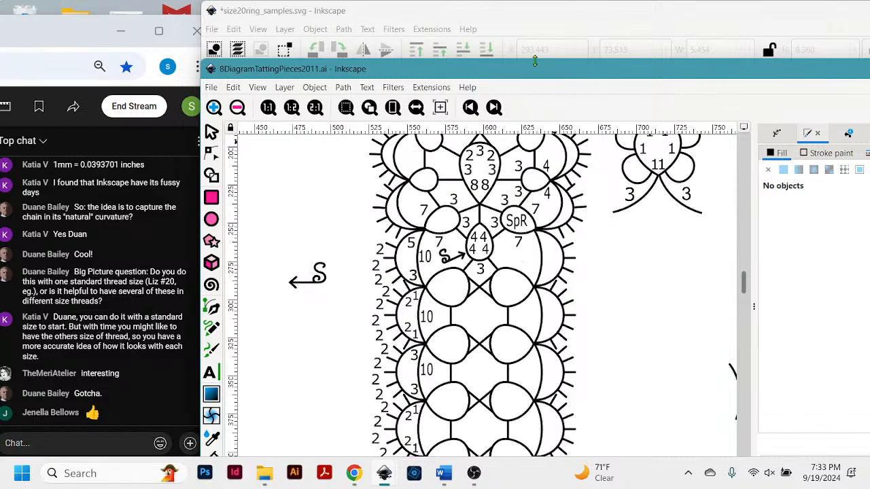
{"action": "left_click_drag", "start_coordinate": [531, 71], "coordinate": [583, 37]}
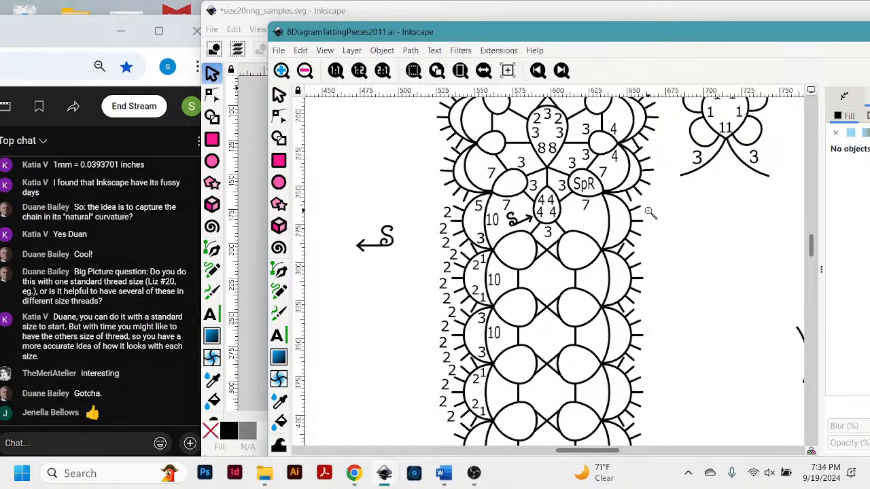
{"action": "scroll", "coordinate": [649, 211], "scroll_direction": "up", "scroll_amount": 2}
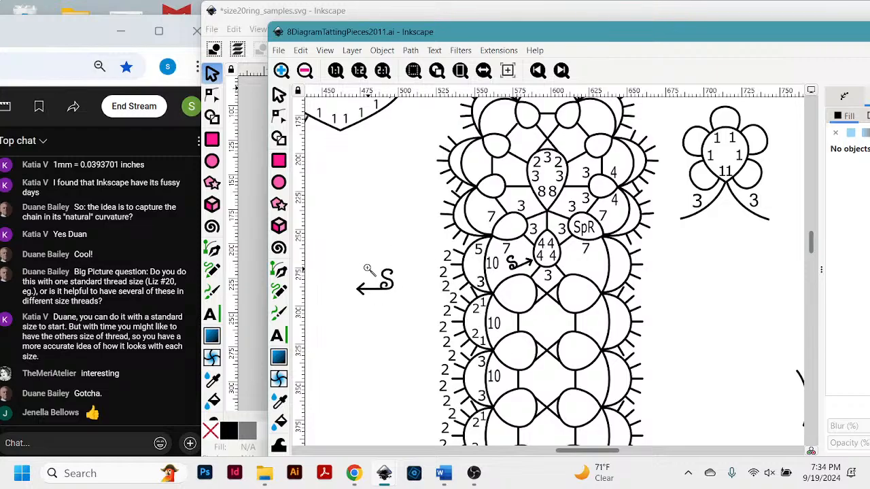
{"action": "left_click_drag", "start_coordinate": [363, 275], "coordinate": [426, 318]}
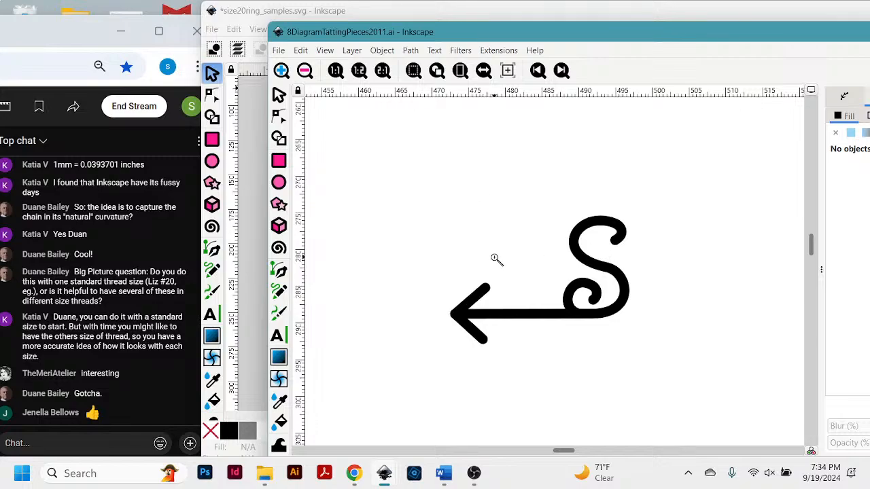
{"action": "scroll", "coordinate": [521, 249], "scroll_direction": "down", "scroll_amount": 6}
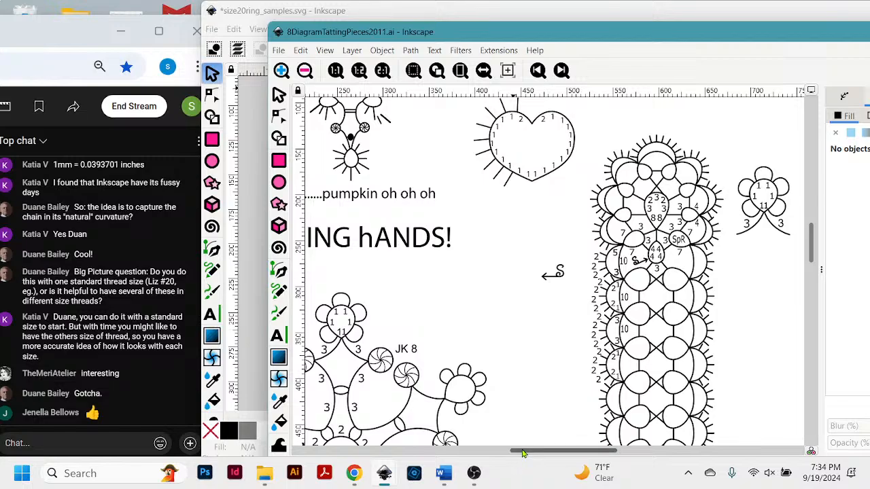
{"action": "left_click_drag", "start_coordinate": [522, 453], "coordinate": [494, 449]}
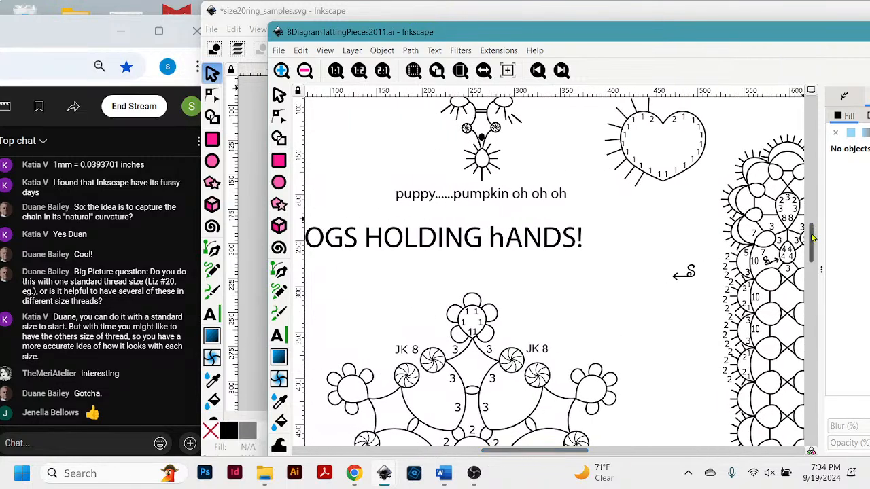
{"action": "left_click_drag", "start_coordinate": [812, 238], "coordinate": [809, 260]}
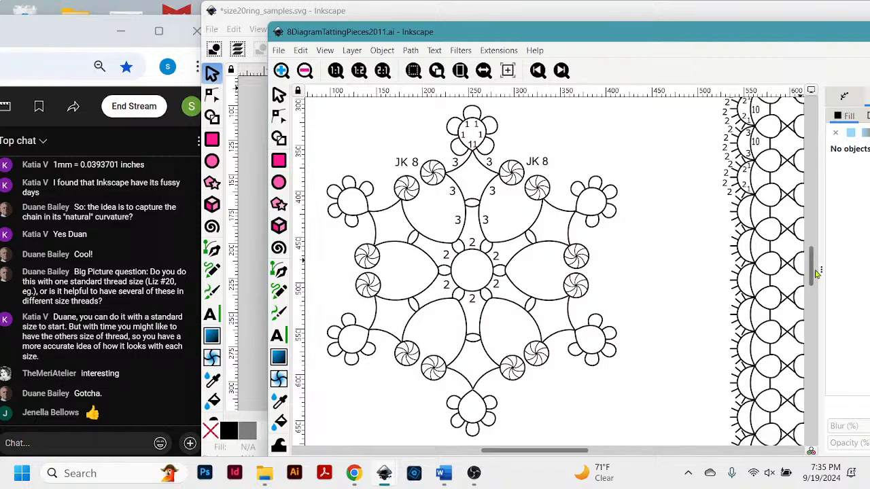
- Arrange the diagram window beside the live chat and lower the OBS window so that the snowflake stays uncovered
{"action": "left_click", "coordinate": [63, 438]}
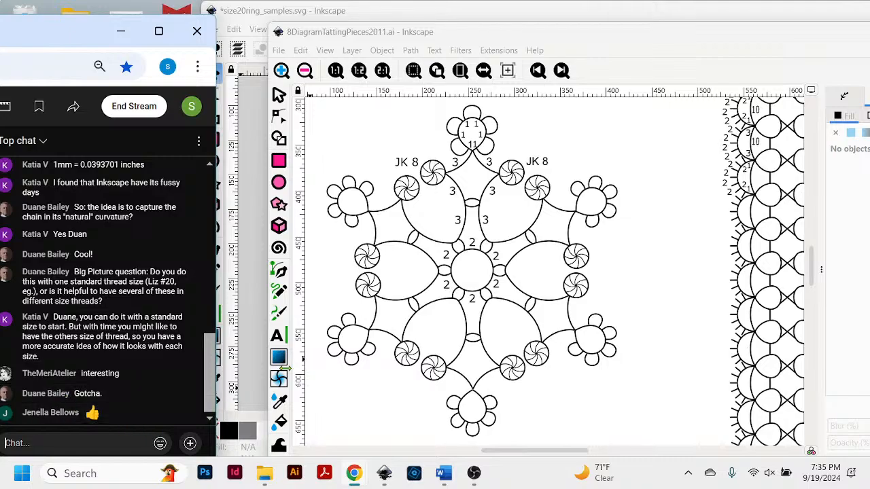
{"action": "left_click_drag", "start_coordinate": [663, 50], "coordinate": [618, 39]}
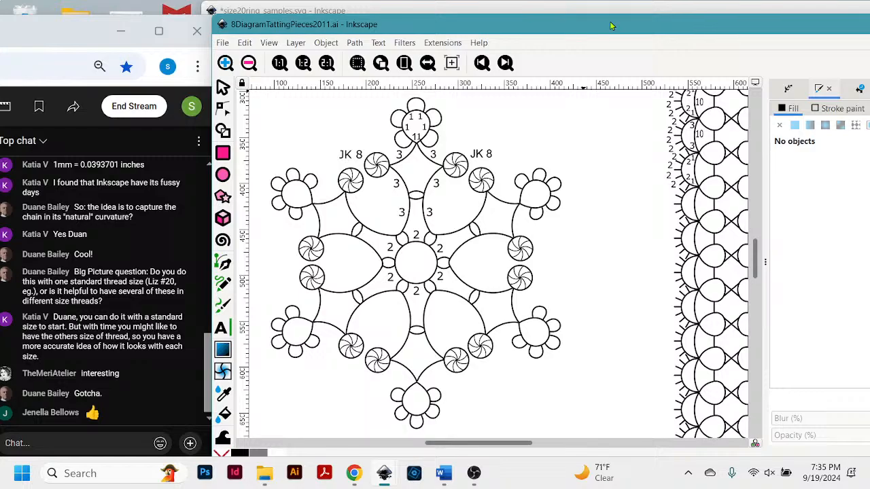
{"action": "left_click", "coordinate": [473, 472]}
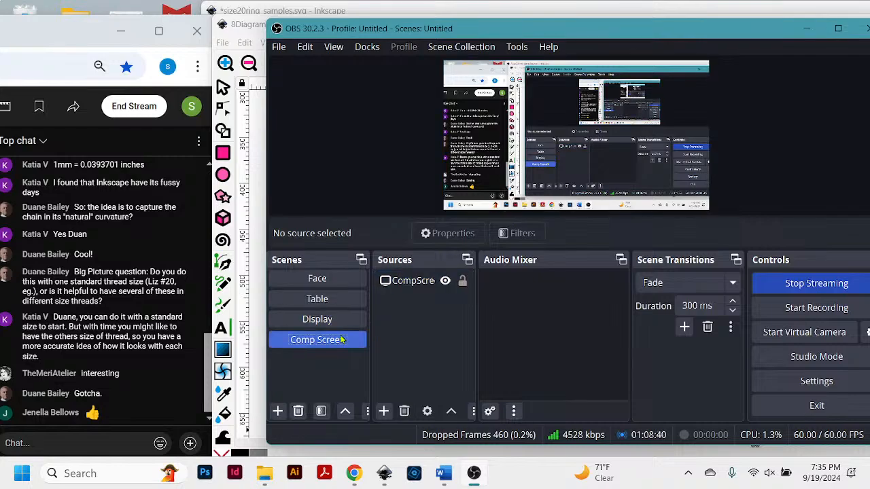
{"action": "left_click_drag", "start_coordinate": [544, 36], "coordinate": [675, 383]}
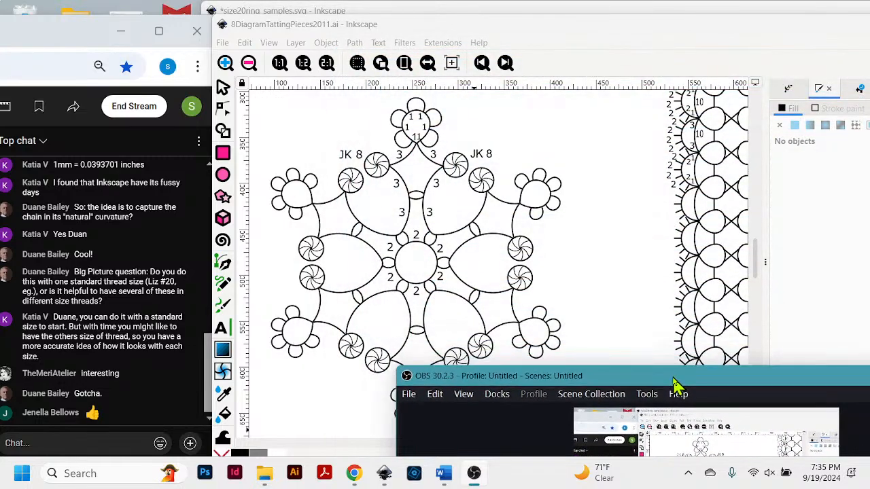
{"action": "left_click_drag", "start_coordinate": [675, 383], "coordinate": [612, 454]}
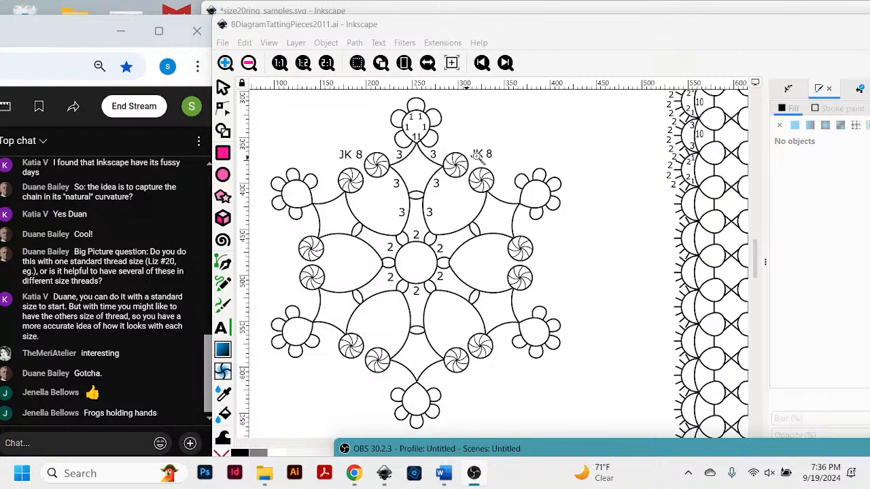
- Move the diagram window aside and open the recent file dup_rotate_flip_sidetoside_with_rotpt.svg from the ring samples window
{"action": "left_click", "coordinate": [579, 34]}
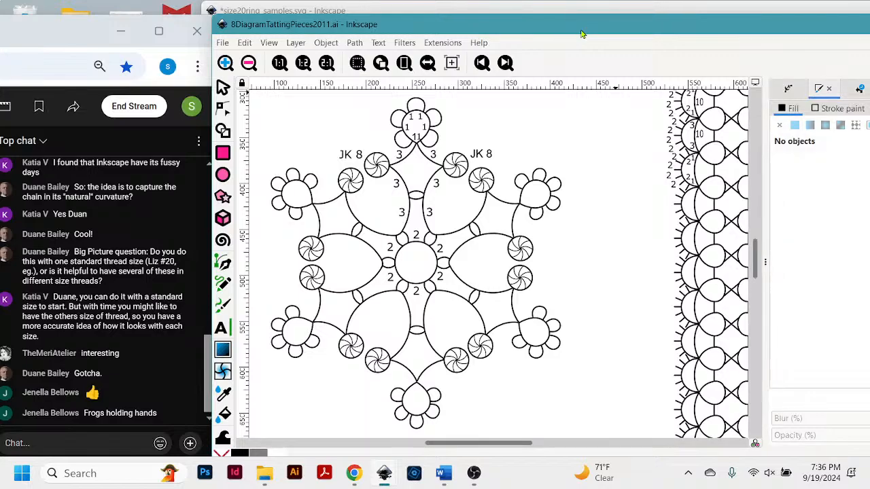
{"action": "left_click_drag", "start_coordinate": [591, 25], "coordinate": [379, 144]}
{"action": "left_click", "coordinate": [780, 135]}
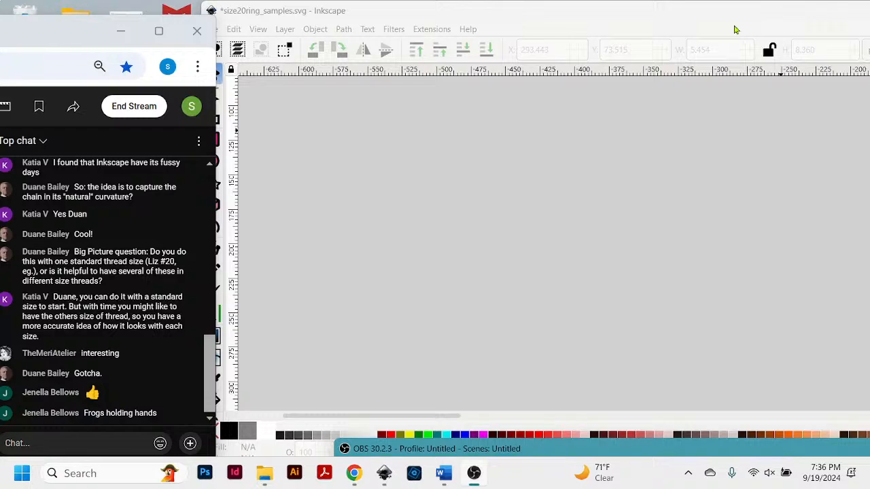
{"action": "left_click", "coordinate": [728, 29]}
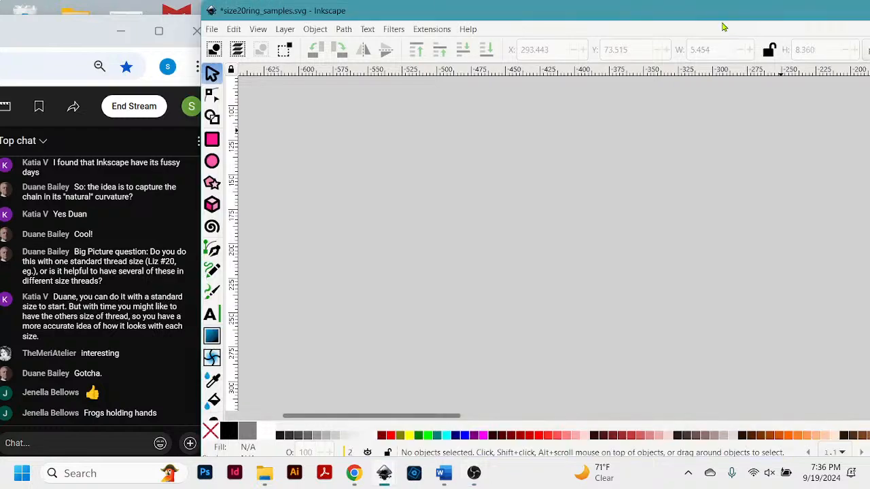
{"action": "left_click_drag", "start_coordinate": [520, 15], "coordinate": [532, 19]}
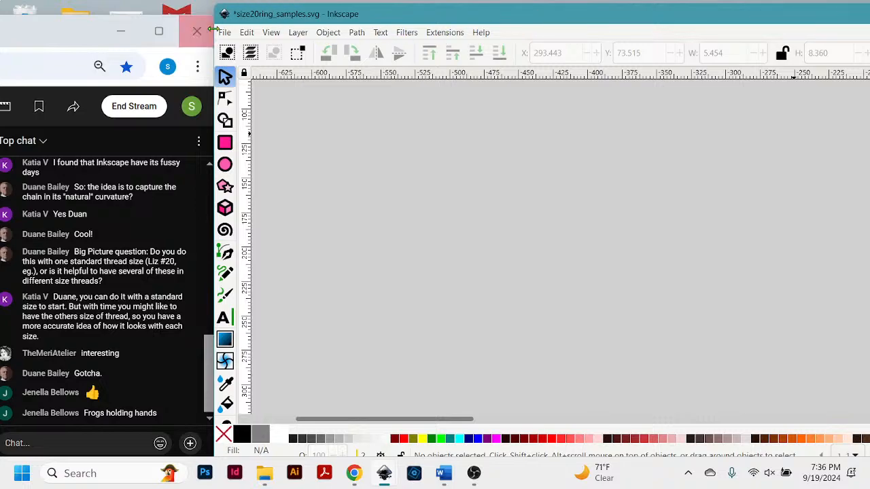
{"action": "left_click", "coordinate": [223, 32]}
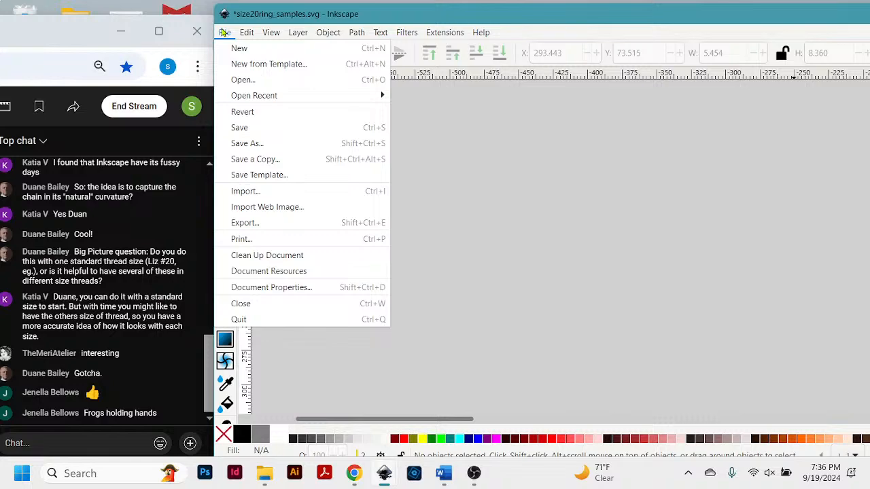
{"action": "mouse_move", "coordinate": [229, 95]}
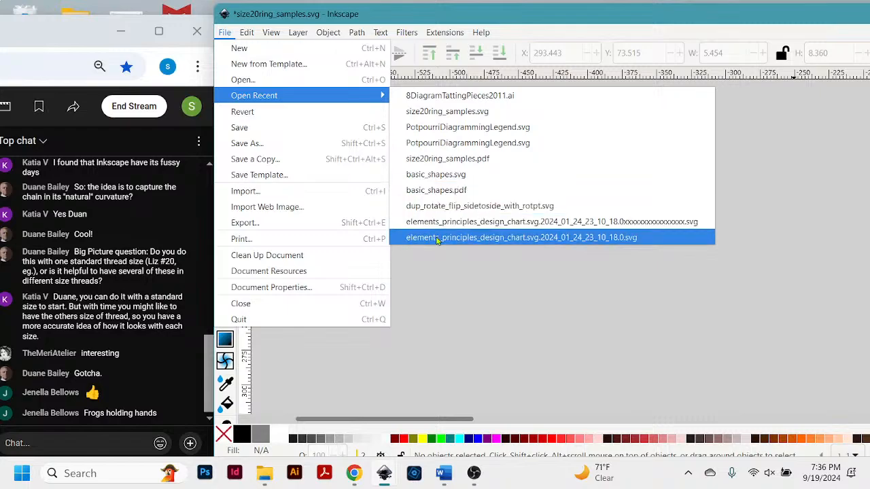
{"action": "left_click", "coordinate": [485, 209]}
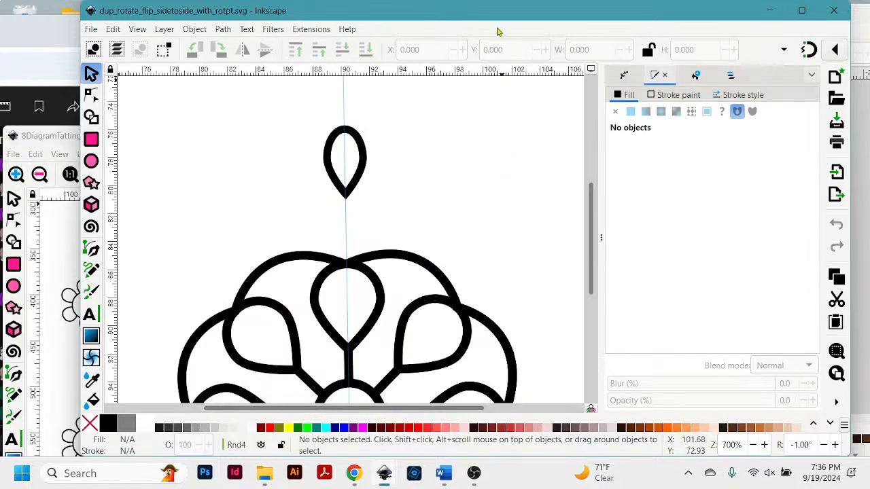
- Widen the canvas area and move the loose teardrop ring down its guide towards the round motif, to Y 77.976
{"action": "scroll", "coordinate": [479, 210], "scroll_direction": "down", "scroll_amount": 5}
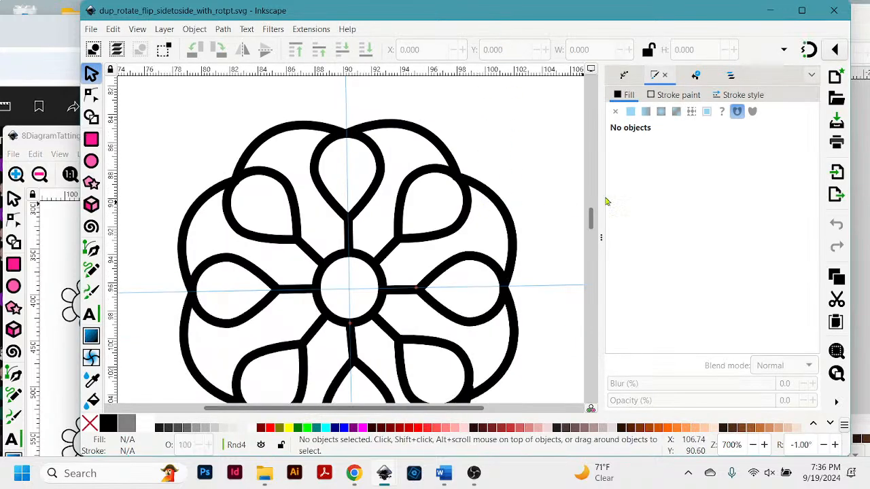
{"action": "left_click_drag", "start_coordinate": [610, 195], "coordinate": [841, 160]}
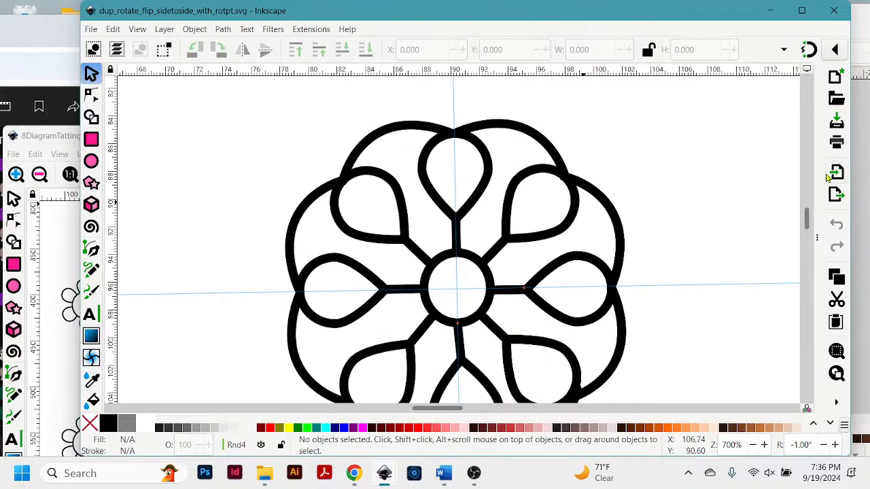
{"action": "scroll", "coordinate": [705, 211], "scroll_direction": "down", "scroll_amount": 1}
{"action": "scroll", "coordinate": [705, 212], "scroll_direction": "up", "scroll_amount": 1}
{"action": "scroll", "coordinate": [706, 205], "scroll_direction": "up", "scroll_amount": 2}
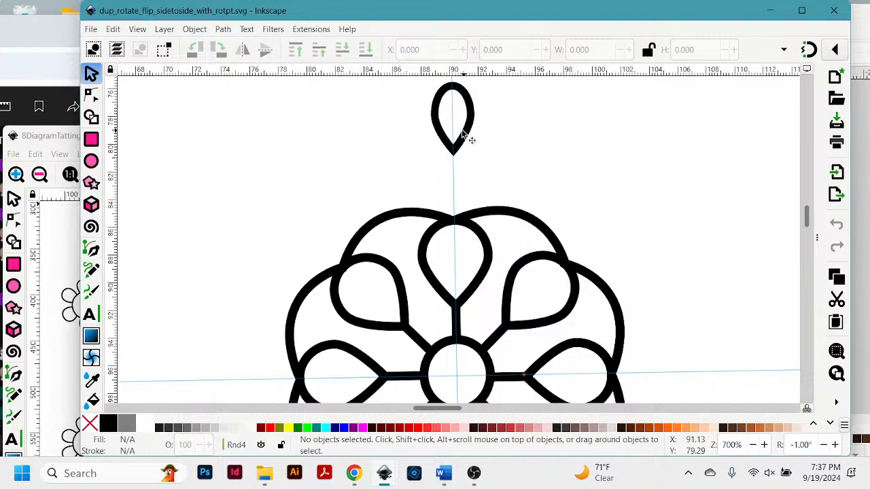
{"action": "left_click_drag", "start_coordinate": [461, 145], "coordinate": [463, 179]}
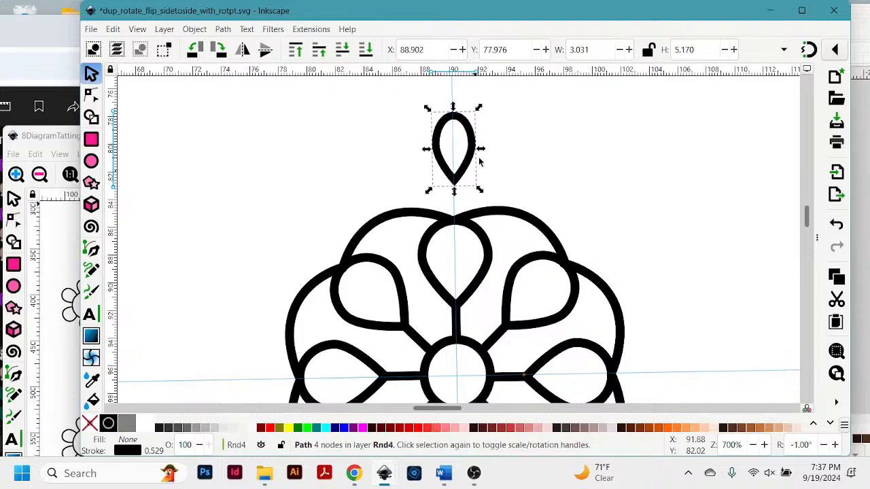
- Bring the live chat forward and enlarge and place the dup_rotate_flip_sidetoside_with_rotpt.svg window beside it
{"action": "left_click_drag", "start_coordinate": [533, 10], "coordinate": [869, 27]}
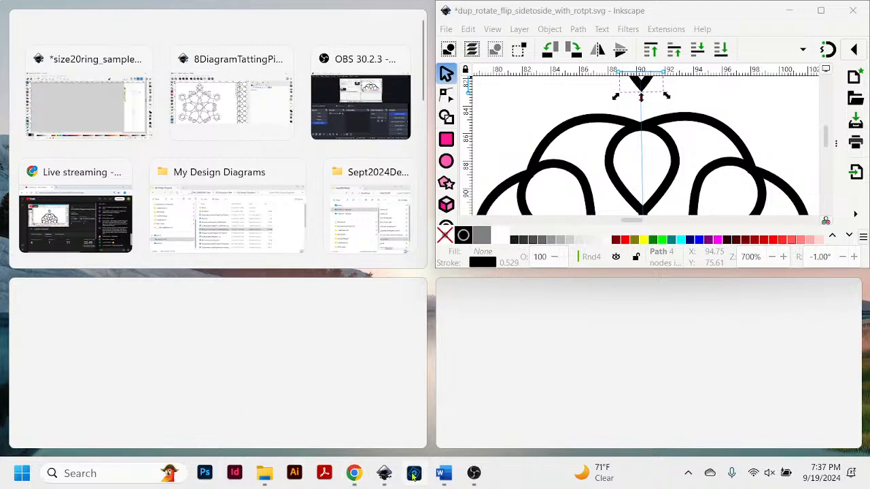
{"action": "mouse_move", "coordinate": [354, 473]}
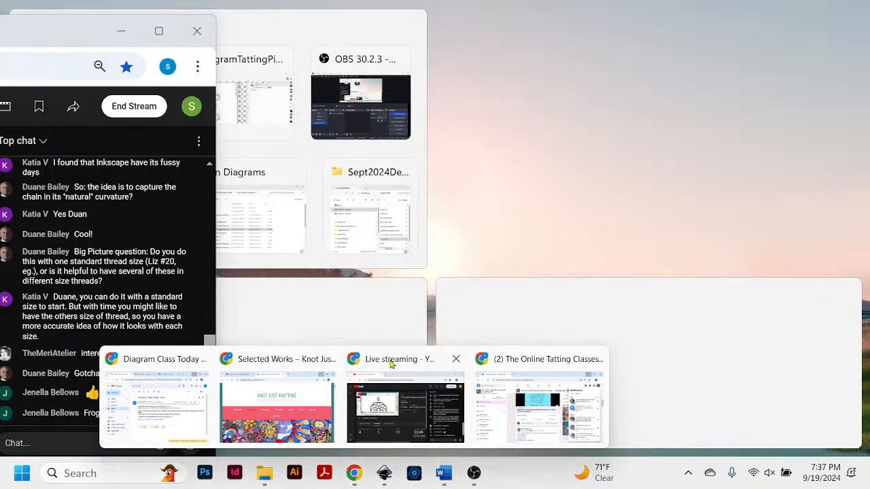
{"action": "left_click", "coordinate": [387, 356]}
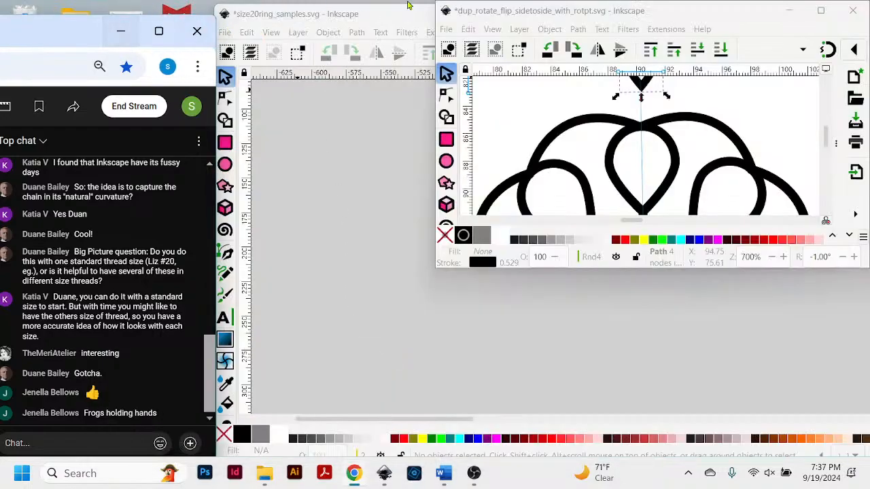
{"action": "mouse_move", "coordinate": [566, 268]}
{"action": "left_mouse_down"}
{"action": "mouse_move", "coordinate": [520, 364]}
{"action": "mouse_move", "coordinate": [509, 420]}
{"action": "left_mouse_up"}
{"action": "left_click_drag", "start_coordinate": [689, 13], "coordinate": [792, 30]}
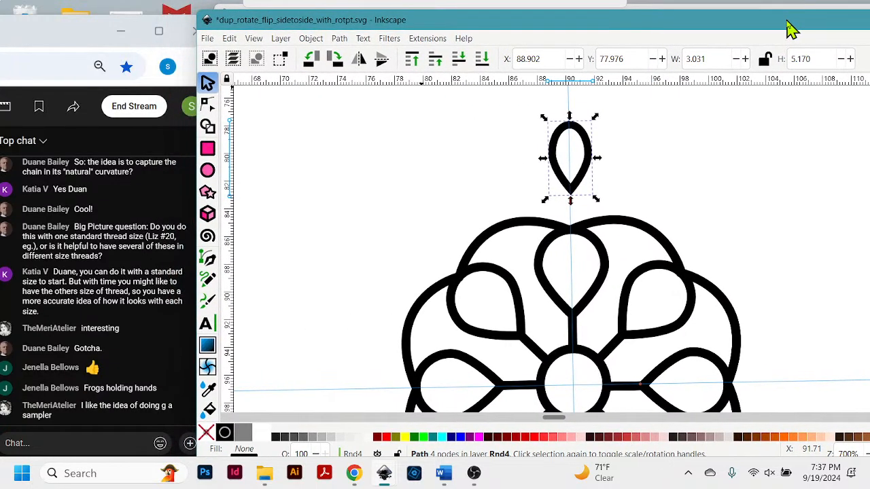
{"action": "left_click_drag", "start_coordinate": [791, 30], "coordinate": [779, 33]}
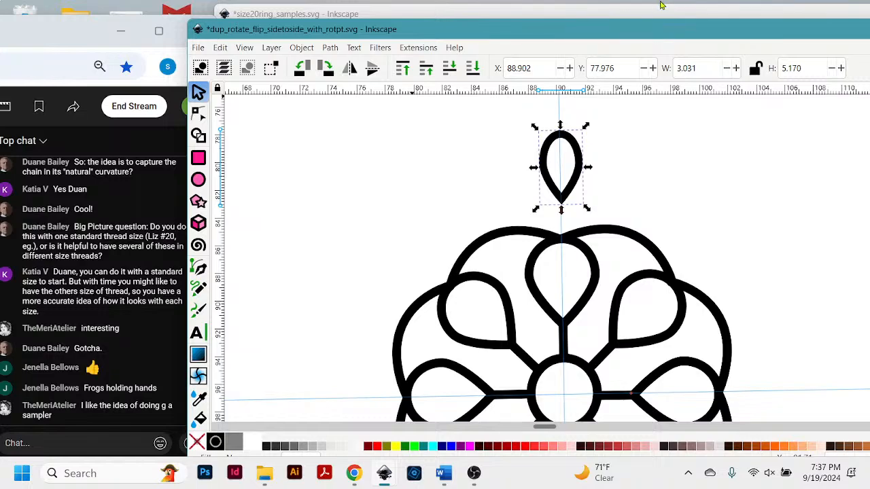
- Lower the round motif, ring samples and 8DiagramTattingPieces2011 windows to clear the desktop and reach the OBS window
{"action": "left_click_drag", "start_coordinate": [593, 34], "coordinate": [645, 427]}
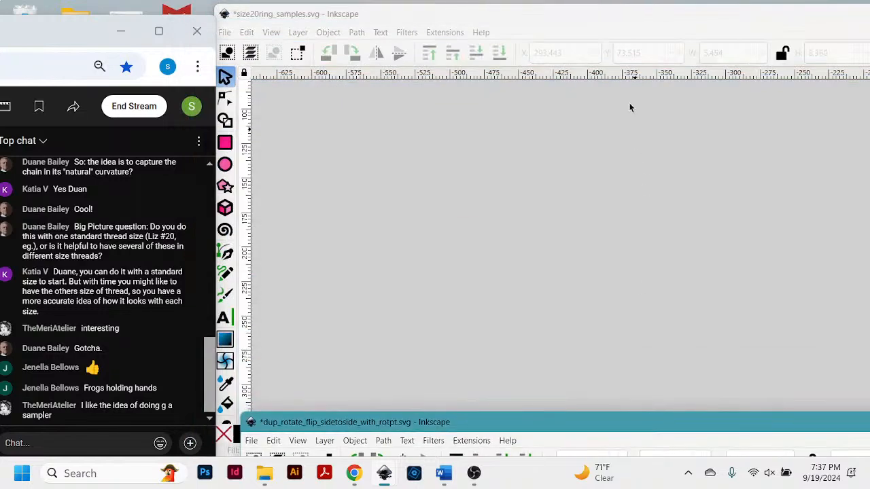
{"action": "left_click_drag", "start_coordinate": [592, 20], "coordinate": [521, 461]}
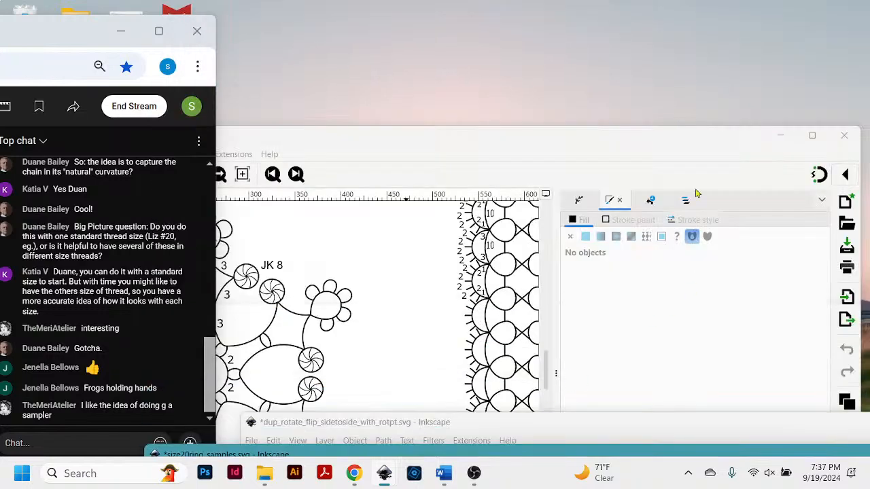
{"action": "left_click_drag", "start_coordinate": [752, 140], "coordinate": [520, 466]}
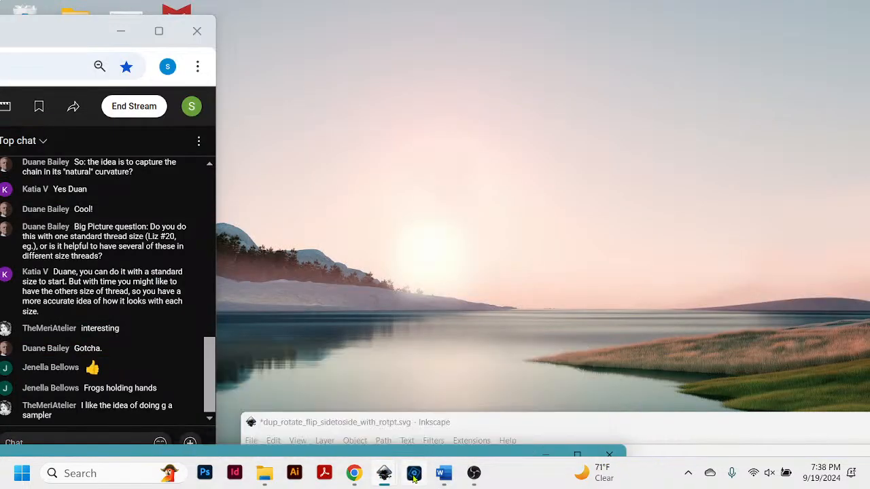
{"action": "left_click", "coordinate": [474, 472]}
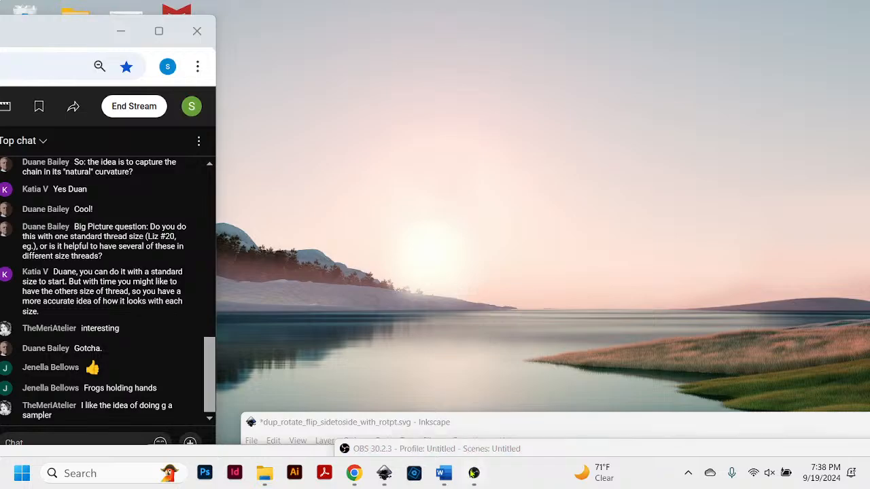
{"action": "left_click_drag", "start_coordinate": [527, 429], "coordinate": [422, 437]}
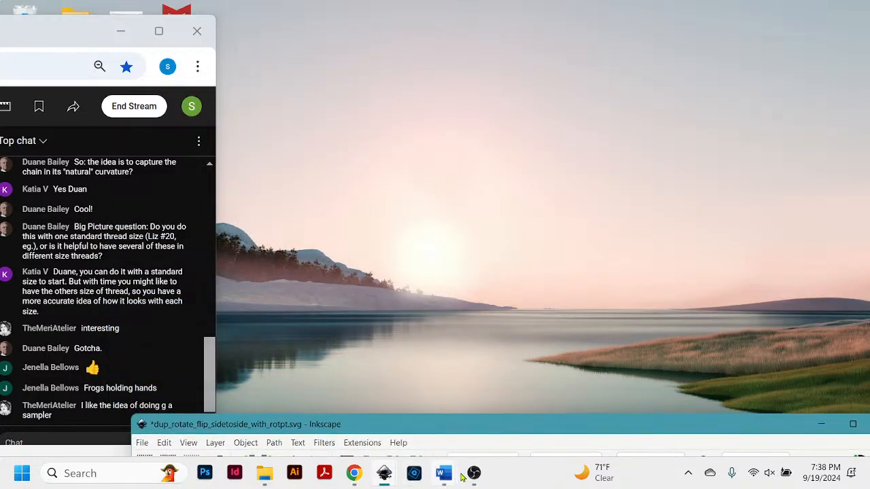
{"action": "left_click", "coordinate": [474, 473]}
{"action": "left_click", "coordinate": [473, 473]}
- Snap the round motif window to half the screen and pull the YouTube live streaming window out over it
{"action": "left_click_drag", "start_coordinate": [365, 428], "coordinate": [860, 349]}
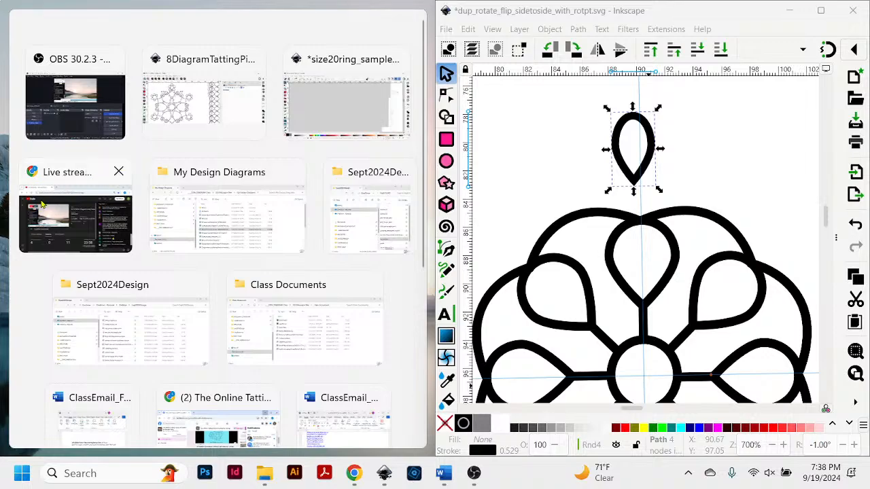
{"action": "left_click", "coordinate": [63, 174]}
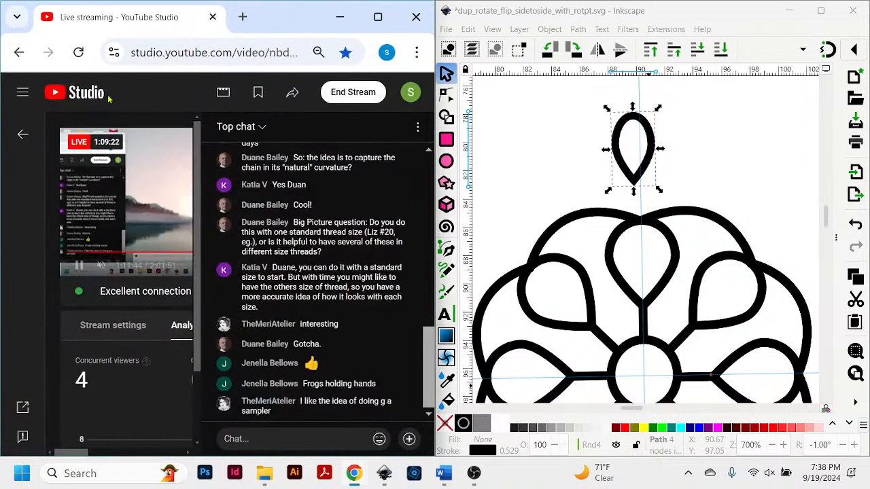
{"action": "left_click_drag", "start_coordinate": [274, 22], "coordinate": [734, 70]}
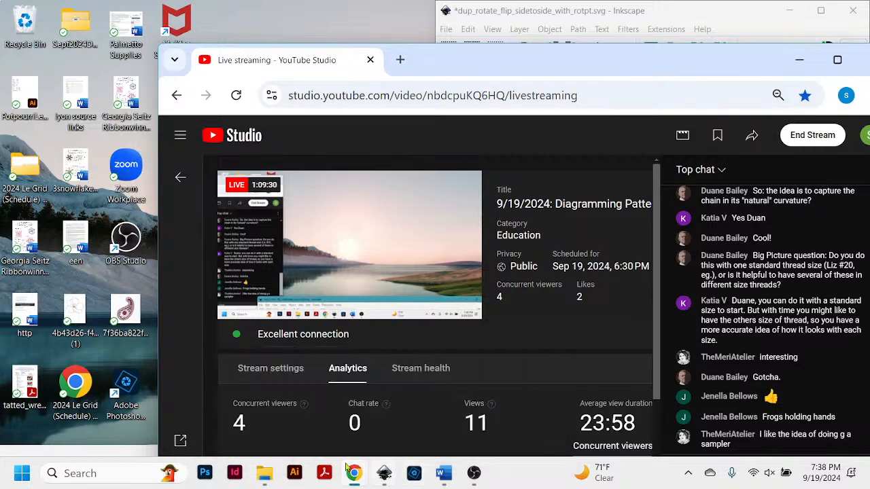
- Switch to OBS, raise its window into full view and change the streamed scene to Face
{"action": "mouse_move", "coordinate": [352, 476]}
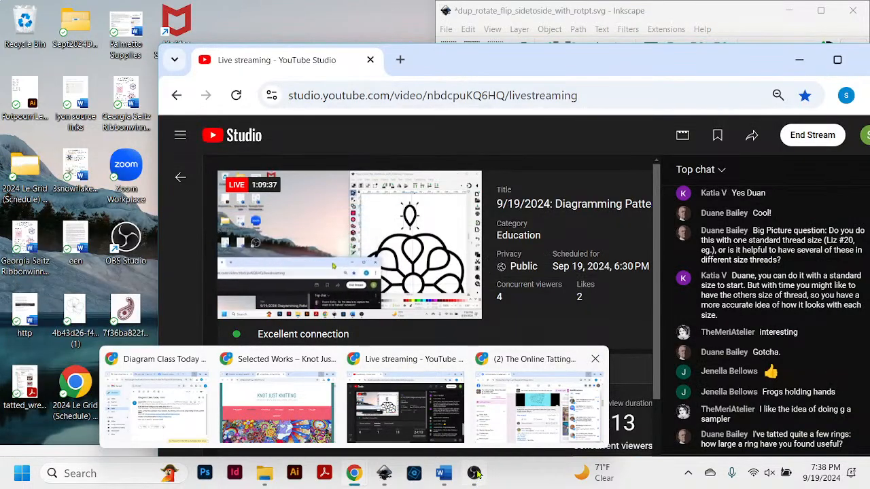
{"action": "mouse_move", "coordinate": [476, 473]}
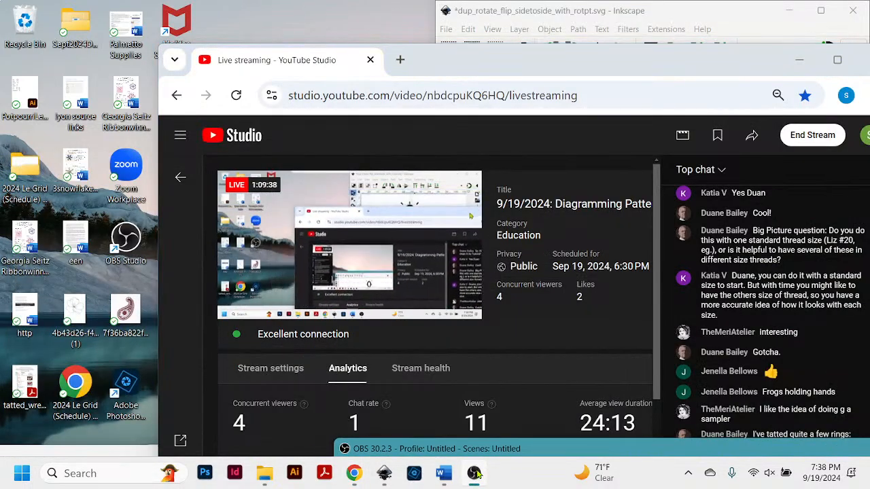
{"action": "left_click_drag", "start_coordinate": [539, 433], "coordinate": [466, 29]}
{"action": "left_click", "coordinate": [314, 278]}
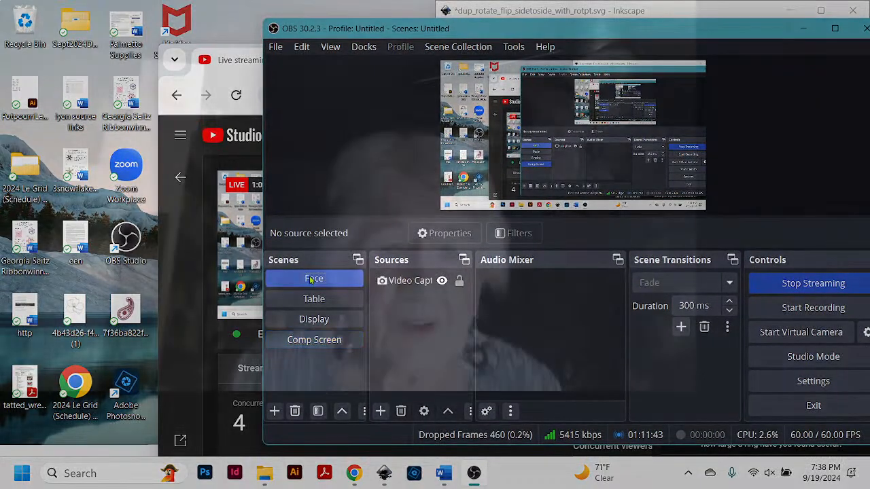